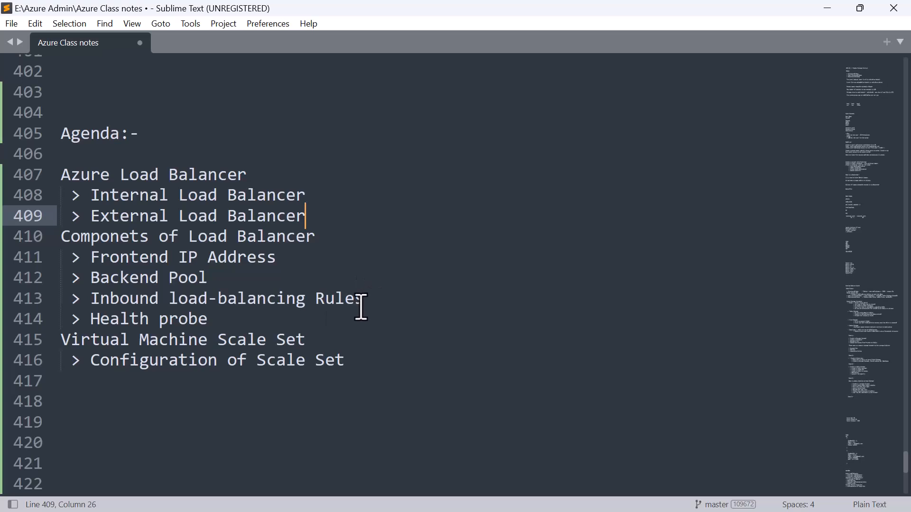
- Append "(VMSS)" to the Virtual Machine Scale Set heading in the agenda
{"action": "left_click_drag", "start_coordinate": [221, 326], "coordinate": [61, 257]}
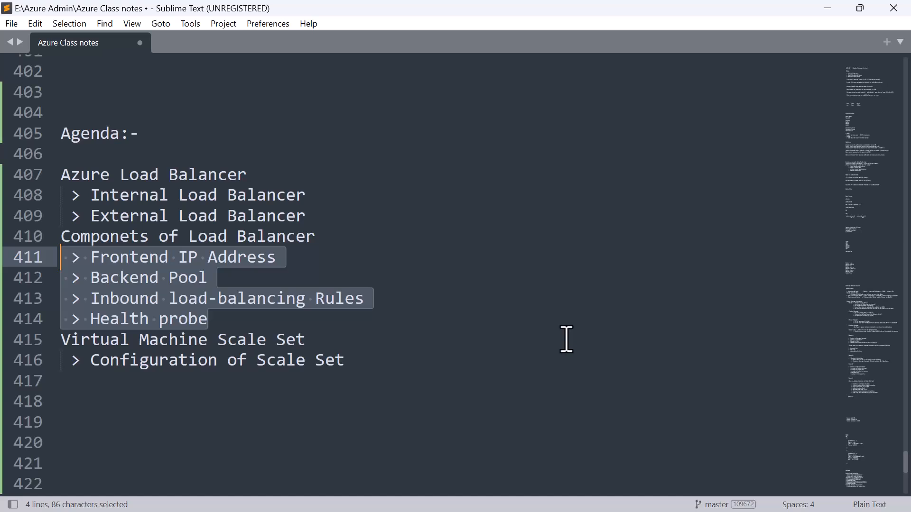
{"action": "left_click", "coordinate": [326, 339]}
{"action": "type", "text": "(vm"}
{"action": "key", "text": "BackSpace"}
{"action": "key", "text": "BackSpace"}
{"action": "type", "text": "VMSS"}
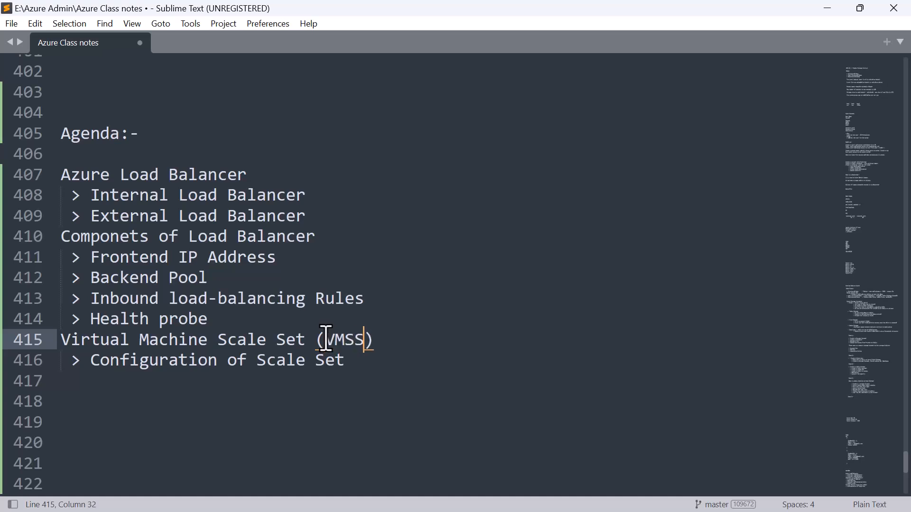
{"action": "key", "text": "Up"}
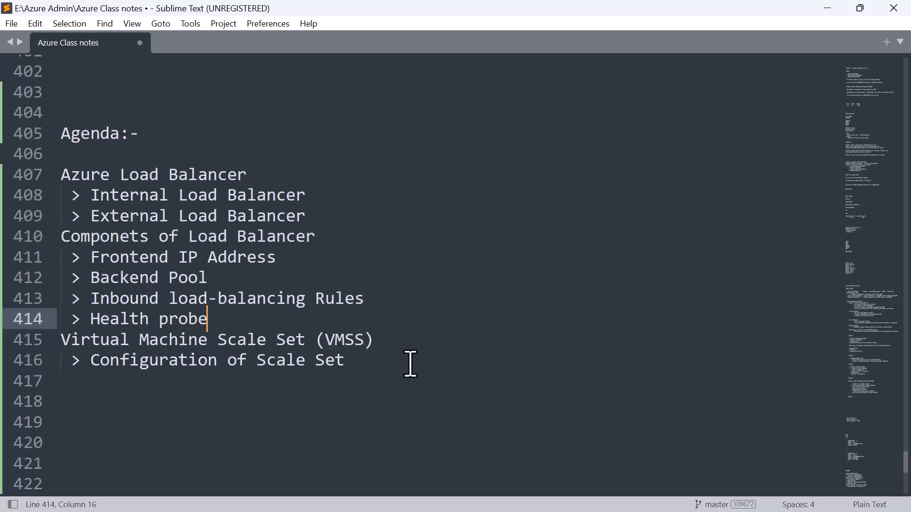
- Insert several blank lines below the "Configuration of Scale Set" agenda entry
{"action": "left_click", "coordinate": [371, 365]}
{"action": "key", "text": "Return"}
{"action": "key", "text": "Return"}
{"action": "key", "text": "Return"}
{"action": "scroll", "coordinate": [370, 366], "scroll_direction": "down", "scroll_amount": 1}
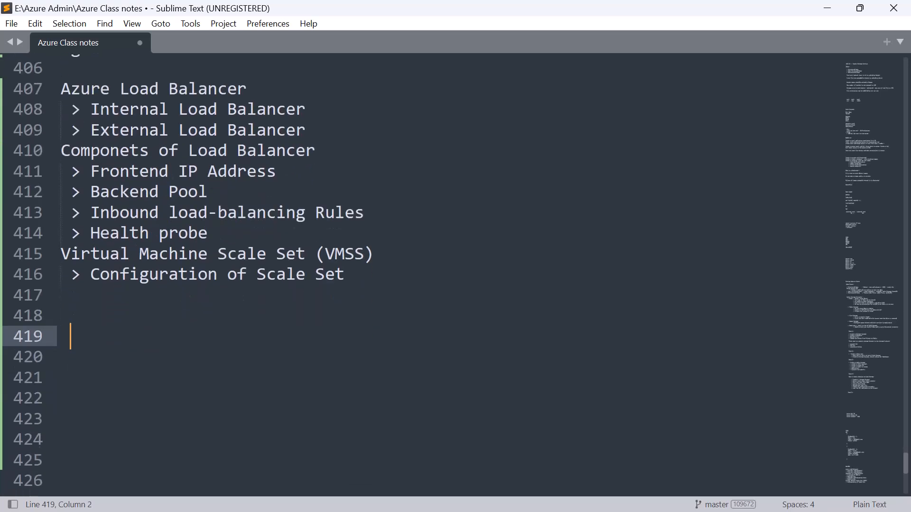
{"action": "scroll", "coordinate": [427, 276], "scroll_direction": "up", "scroll_amount": 3}
{"action": "scroll", "coordinate": [427, 275], "scroll_direction": "down", "scroll_amount": 4}
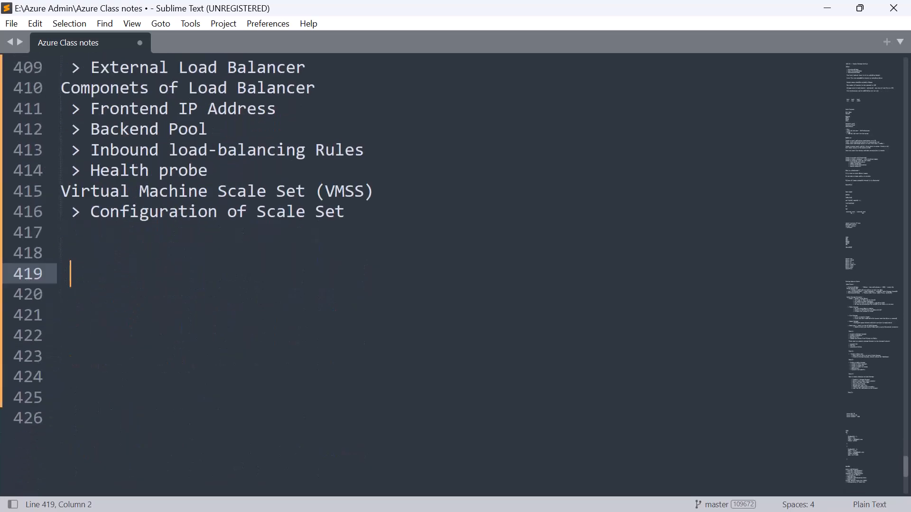
{"action": "key", "text": "Return"}
{"action": "key", "text": "Return"}
{"action": "key", "text": "Return"}
{"action": "key", "text": "Return"}
{"action": "scroll", "coordinate": [427, 275], "scroll_direction": "down", "scroll_amount": 3}
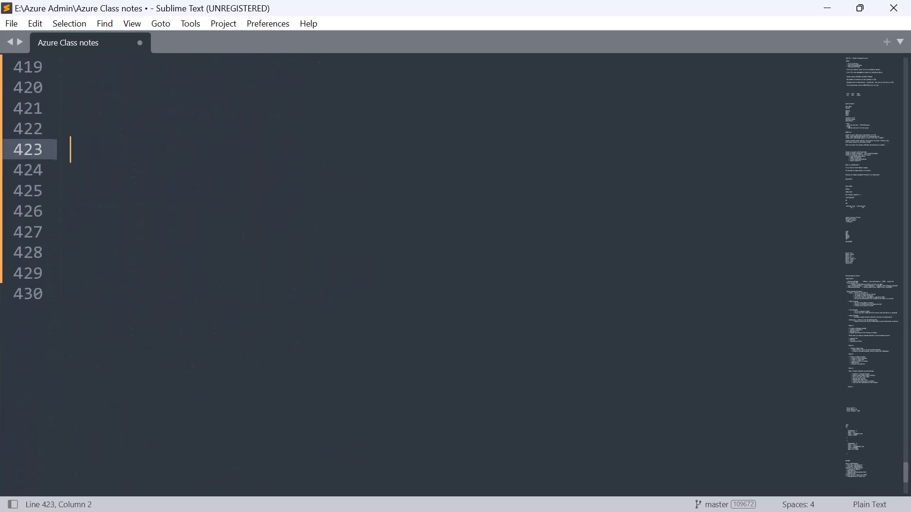
{"action": "scroll", "coordinate": [427, 275], "scroll_direction": "up", "scroll_amount": 1}
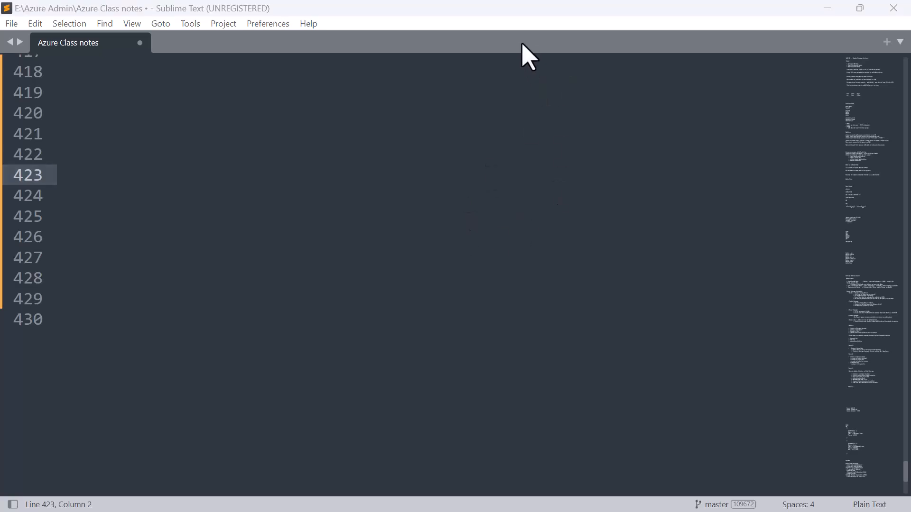
- Switch to Microsoft Whiteboard and draw a computer as a purple box with a small stand in the right half of the canvas
{"action": "key", "text": "alt+Tab"}
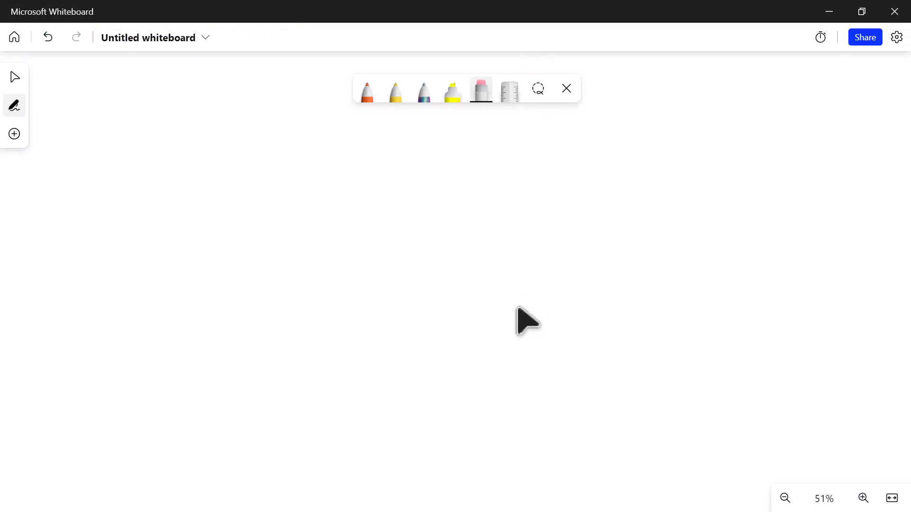
{"action": "key", "text": "alt+w"}
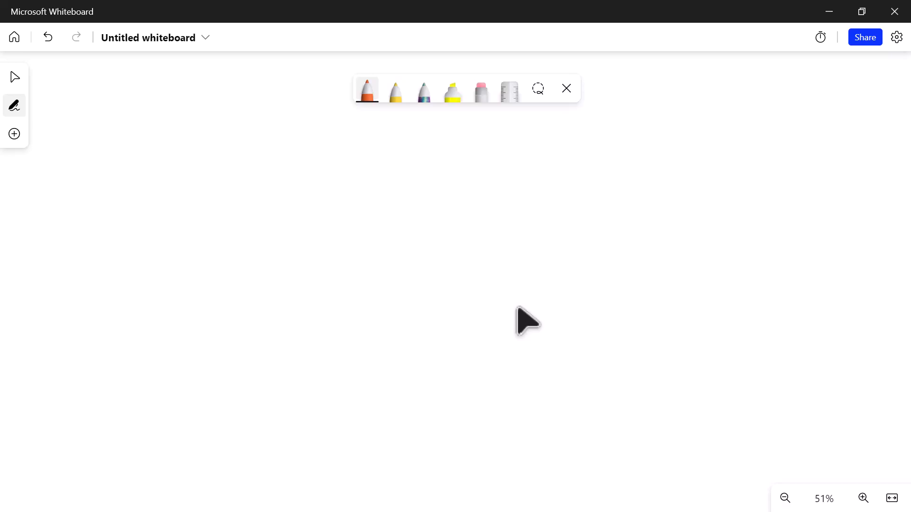
{"action": "key", "text": "Return"}
{"action": "key", "text": "Down"}
{"action": "key", "text": "Escape"}
{"action": "left_click_drag", "start_coordinate": [604, 270], "coordinate": [604, 382]}
{"action": "mouse_move", "coordinate": [606, 265]}
{"action": "left_mouse_down"}
{"action": "mouse_move", "coordinate": [755, 252]}
{"action": "mouse_move", "coordinate": [749, 377]}
{"action": "mouse_move", "coordinate": [609, 380]}
{"action": "mouse_move", "coordinate": [648, 383]}
{"action": "left_mouse_up"}
{"action": "mouse_move", "coordinate": [652, 419]}
{"action": "left_mouse_down"}
{"action": "mouse_move", "coordinate": [672, 387]}
{"action": "mouse_move", "coordinate": [692, 419]}
{"action": "left_mouse_up"}
- Draw an upward arrow from the box's top edge and handwrite the label "WebServer" above it in purple
{"action": "left_click_drag", "start_coordinate": [714, 266], "coordinate": [739, 223]}
{"action": "mouse_move", "coordinate": [720, 215]}
{"action": "left_mouse_down"}
{"action": "mouse_move", "coordinate": [752, 207]}
{"action": "mouse_move", "coordinate": [739, 250]}
{"action": "left_mouse_up"}
{"action": "left_click_drag", "start_coordinate": [669, 188], "coordinate": [718, 190]}
{"action": "left_click_drag", "start_coordinate": [721, 157], "coordinate": [735, 183]}
{"action": "left_click_drag", "start_coordinate": [753, 147], "coordinate": [743, 184]}
{"action": "mouse_move", "coordinate": [780, 148]}
{"action": "left_mouse_down"}
{"action": "mouse_move", "coordinate": [783, 161]}
{"action": "mouse_move", "coordinate": [797, 137]}
{"action": "mouse_move", "coordinate": [853, 97]}
{"action": "left_mouse_up"}
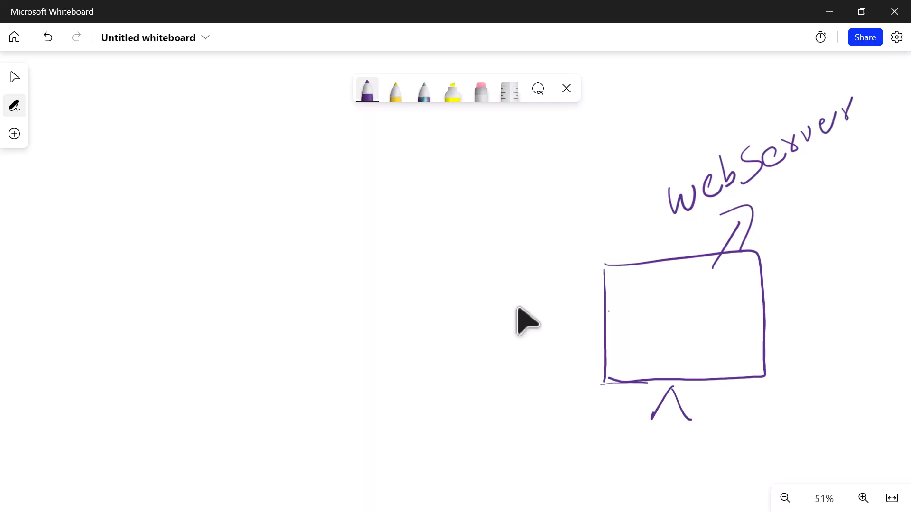
- Set the purple pen's thickness to 5 and draw an arrow down from the box's lower-left corner
{"action": "left_click", "coordinate": [367, 90]}
{"action": "left_click_drag", "start_coordinate": [369, 153], "coordinate": [389, 153]}
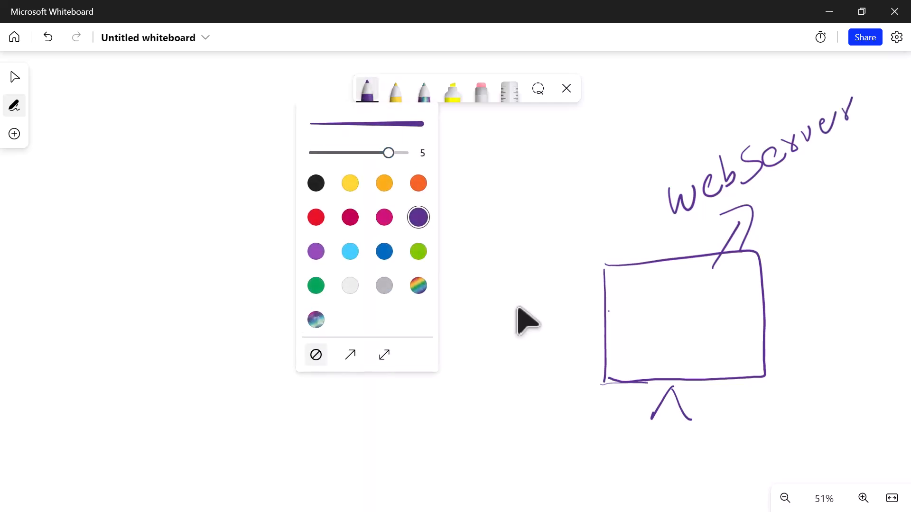
{"action": "left_click", "coordinate": [650, 340]}
{"action": "left_click_drag", "start_coordinate": [621, 381], "coordinate": [599, 435]}
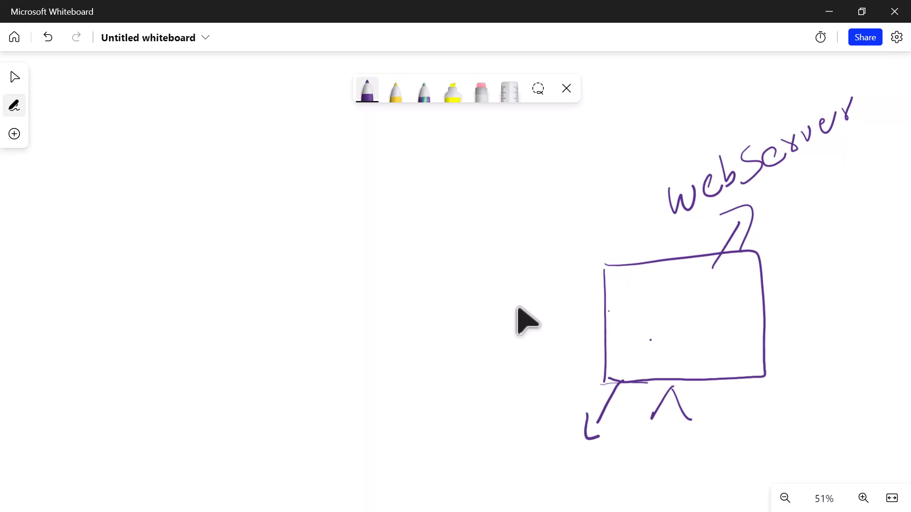
- Handwrite the server's IP address 192.168.0.1 in purple beside the arrow below the box
{"action": "mouse_move", "coordinate": [375, 411]}
{"action": "left_mouse_down"}
{"action": "mouse_move", "coordinate": [379, 445]}
{"action": "mouse_move", "coordinate": [390, 418]}
{"action": "mouse_move", "coordinate": [399, 441]}
{"action": "left_mouse_up"}
{"action": "left_click_drag", "start_coordinate": [407, 405], "coordinate": [431, 420]}
{"action": "left_click", "coordinate": [441, 406]}
{"action": "left_click_drag", "start_coordinate": [455, 373], "coordinate": [453, 407]}
{"action": "mouse_move", "coordinate": [481, 361]}
{"action": "left_mouse_down"}
{"action": "mouse_move", "coordinate": [471, 396]}
{"action": "mouse_move", "coordinate": [480, 387]}
{"action": "left_mouse_up"}
{"action": "mouse_move", "coordinate": [501, 361]}
{"action": "left_mouse_down"}
{"action": "mouse_move", "coordinate": [496, 372]}
{"action": "mouse_move", "coordinate": [501, 358]}
{"action": "mouse_move", "coordinate": [552, 350]}
{"action": "left_mouse_up"}
{"action": "left_click", "coordinate": [544, 356]}
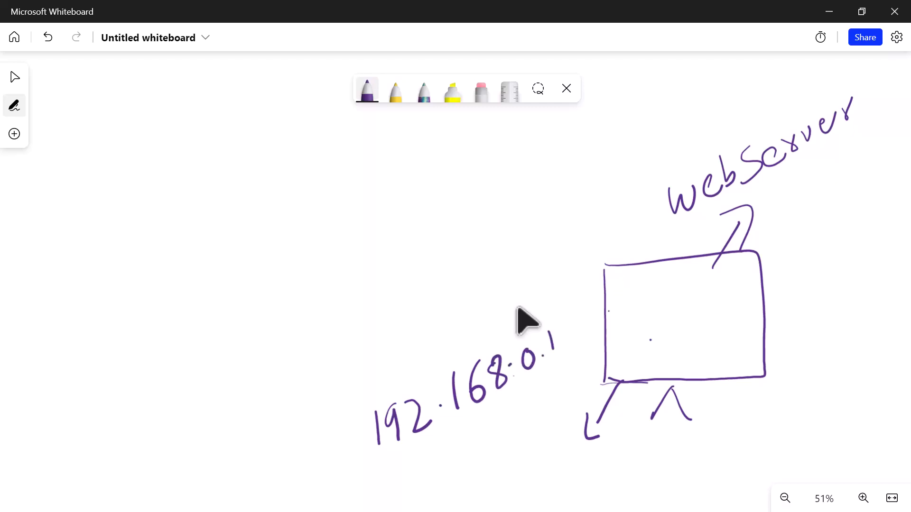
- Draw an orange rectangle inside the server box and handwrite "index.html" in it
{"action": "left_click", "coordinate": [367, 90]}
{"action": "left_click", "coordinate": [417, 180]}
{"action": "mouse_move", "coordinate": [644, 294]}
{"action": "left_mouse_down"}
{"action": "mouse_move", "coordinate": [640, 352]}
{"action": "mouse_move", "coordinate": [678, 286]}
{"action": "mouse_move", "coordinate": [761, 349]}
{"action": "mouse_move", "coordinate": [641, 355]}
{"action": "left_mouse_up"}
{"action": "mouse_move", "coordinate": [655, 315]}
{"action": "left_mouse_down"}
{"action": "mouse_move", "coordinate": [657, 328]}
{"action": "mouse_move", "coordinate": [676, 320]}
{"action": "left_mouse_up"}
{"action": "left_click", "coordinate": [653, 307]}
{"action": "left_click_drag", "start_coordinate": [684, 297], "coordinate": [688, 319]}
{"action": "mouse_move", "coordinate": [694, 311]}
{"action": "left_mouse_down"}
{"action": "mouse_move", "coordinate": [699, 303]}
{"action": "mouse_move", "coordinate": [703, 313]}
{"action": "left_mouse_up"}
{"action": "mouse_move", "coordinate": [714, 299]}
{"action": "left_mouse_down"}
{"action": "mouse_move", "coordinate": [704, 315]}
{"action": "mouse_move", "coordinate": [712, 331]}
{"action": "mouse_move", "coordinate": [725, 329]}
{"action": "left_mouse_up"}
{"action": "mouse_move", "coordinate": [726, 305]}
{"action": "left_mouse_down"}
{"action": "mouse_move", "coordinate": [727, 329]}
{"action": "mouse_move", "coordinate": [730, 317]}
{"action": "mouse_move", "coordinate": [750, 324]}
{"action": "left_mouse_up"}
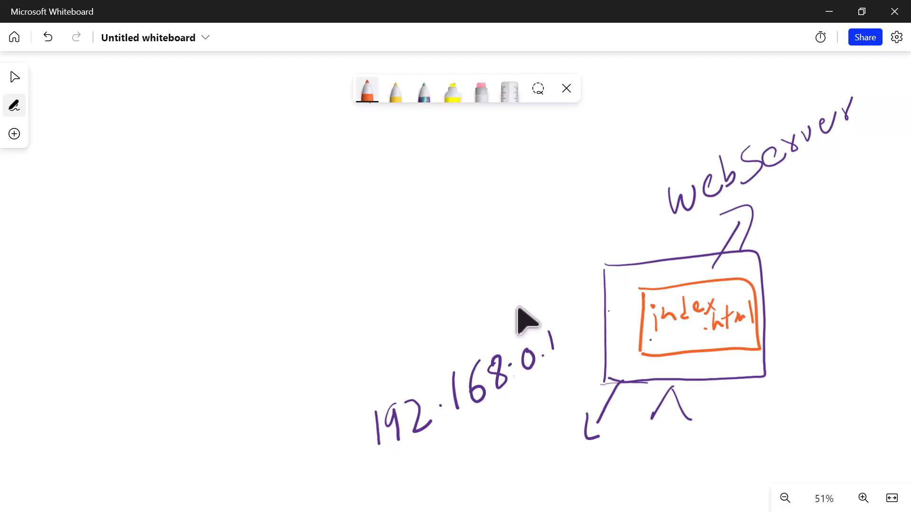
- Handwrite "DNS" in green above the server, frame it with a box and draw an arrow pointing left from it
{"action": "left_click", "coordinate": [367, 90]}
{"action": "left_click", "coordinate": [419, 252]}
{"action": "mouse_move", "coordinate": [619, 97]}
{"action": "left_mouse_down"}
{"action": "mouse_move", "coordinate": [619, 143]}
{"action": "mouse_move", "coordinate": [682, 79]}
{"action": "mouse_move", "coordinate": [688, 105]}
{"action": "left_mouse_up"}
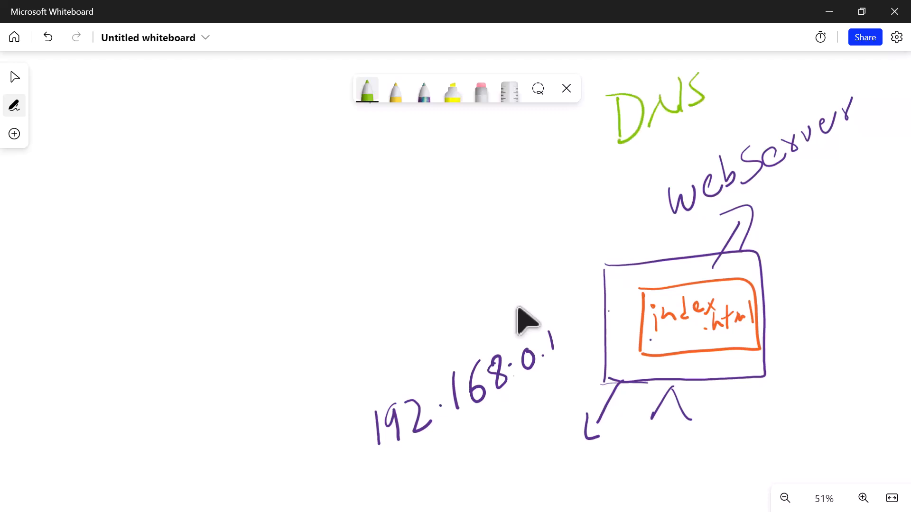
{"action": "mouse_move", "coordinate": [606, 84]}
{"action": "left_mouse_down"}
{"action": "mouse_move", "coordinate": [608, 145]}
{"action": "mouse_move", "coordinate": [722, 107]}
{"action": "mouse_move", "coordinate": [601, 148]}
{"action": "mouse_move", "coordinate": [588, 132]}
{"action": "mouse_move", "coordinate": [470, 158]}
{"action": "left_mouse_up"}
{"action": "left_click_drag", "start_coordinate": [469, 147], "coordinate": [469, 175]}
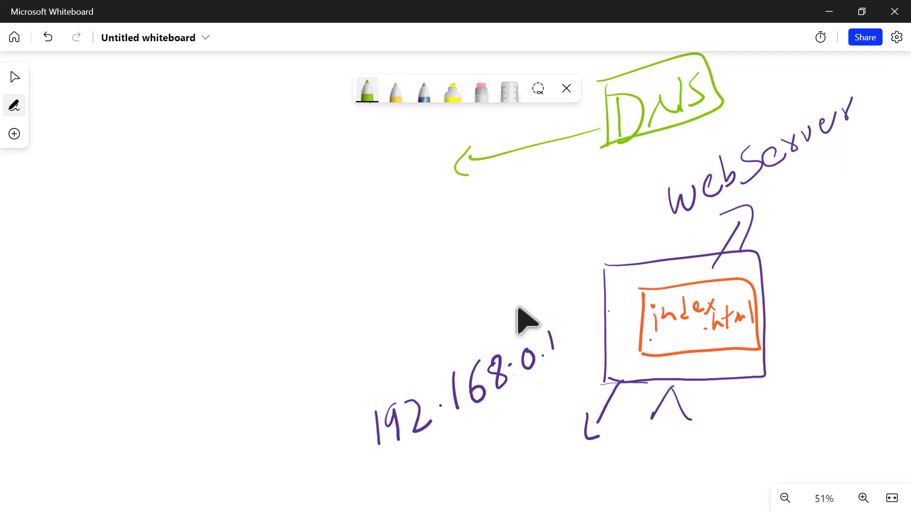
- Handwrite 192.168.0.1 in green to the left of the DNS arrow, followed by a small right-pointing arrow
{"action": "mouse_move", "coordinate": [112, 232]}
{"action": "left_mouse_down"}
{"action": "mouse_move", "coordinate": [121, 285]}
{"action": "mouse_move", "coordinate": [127, 252]}
{"action": "mouse_move", "coordinate": [143, 278]}
{"action": "left_mouse_up"}
{"action": "left_click_drag", "start_coordinate": [148, 232], "coordinate": [169, 254]}
{"action": "left_click", "coordinate": [176, 236]}
{"action": "left_click_drag", "start_coordinate": [194, 192], "coordinate": [198, 239]}
{"action": "mouse_move", "coordinate": [217, 182]}
{"action": "left_mouse_down"}
{"action": "mouse_move", "coordinate": [207, 223]}
{"action": "mouse_move", "coordinate": [251, 223]}
{"action": "mouse_move", "coordinate": [247, 203]}
{"action": "left_mouse_up"}
{"action": "left_click", "coordinate": [269, 198]}
{"action": "mouse_move", "coordinate": [294, 180]}
{"action": "left_mouse_down"}
{"action": "mouse_move", "coordinate": [324, 199]}
{"action": "mouse_move", "coordinate": [350, 161]}
{"action": "mouse_move", "coordinate": [366, 168]}
{"action": "left_mouse_up"}
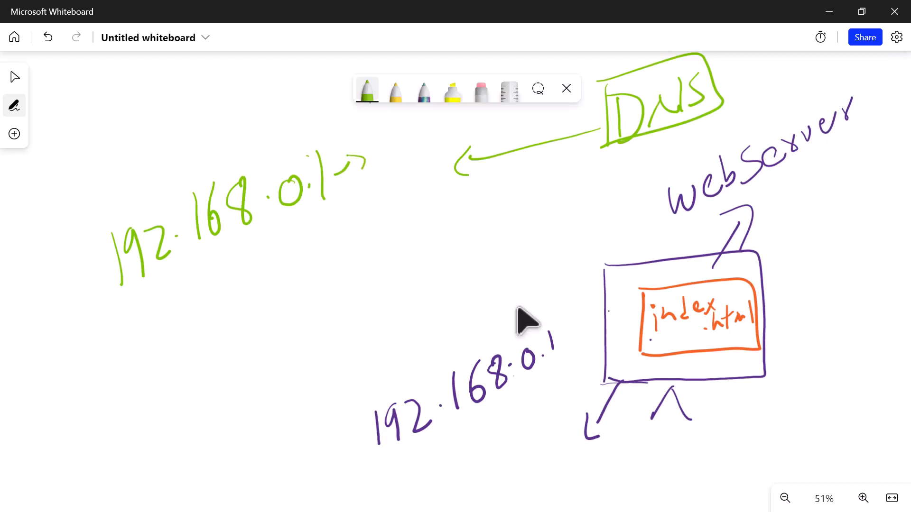
{"action": "mouse_move", "coordinate": [375, 151]}
{"action": "left_mouse_down"}
{"action": "mouse_move", "coordinate": [404, 152]}
{"action": "mouse_move", "coordinate": [411, 138]}
{"action": "mouse_move", "coordinate": [501, 112]}
{"action": "left_mouse_up"}
{"action": "mouse_move", "coordinate": [509, 108]}
{"action": "left_mouse_down"}
{"action": "mouse_move", "coordinate": [512, 124]}
{"action": "mouse_move", "coordinate": [520, 110]}
{"action": "mouse_move", "coordinate": [531, 114]}
{"action": "mouse_move", "coordinate": [516, 146]}
{"action": "left_mouse_up"}
{"action": "mouse_move", "coordinate": [541, 107]}
{"action": "left_mouse_down"}
{"action": "mouse_move", "coordinate": [537, 131]}
{"action": "mouse_move", "coordinate": [577, 110]}
{"action": "left_mouse_up"}
{"action": "mouse_move", "coordinate": [576, 114]}
{"action": "left_mouse_down"}
{"action": "mouse_move", "coordinate": [584, 97]}
{"action": "mouse_move", "coordinate": [591, 105]}
{"action": "left_mouse_up"}
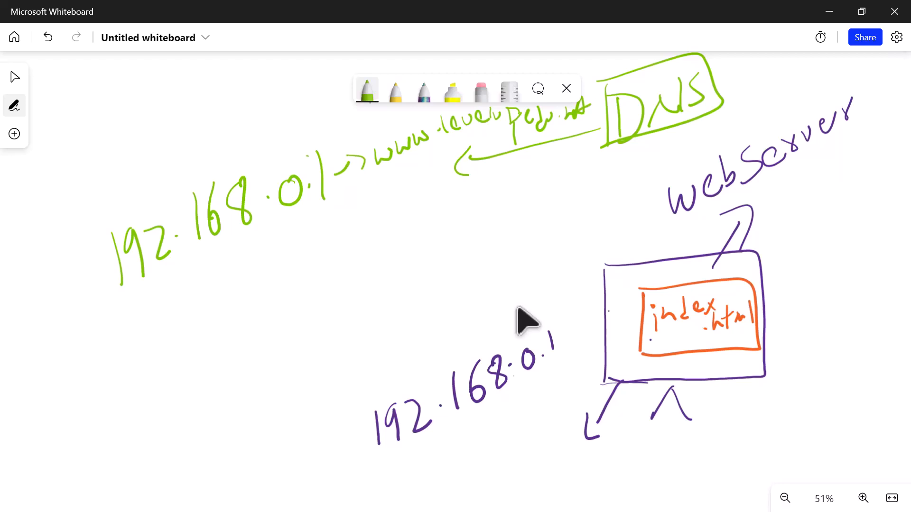
- Circle the handwritten web address with the pen set to orange
{"action": "left_click", "coordinate": [367, 90]}
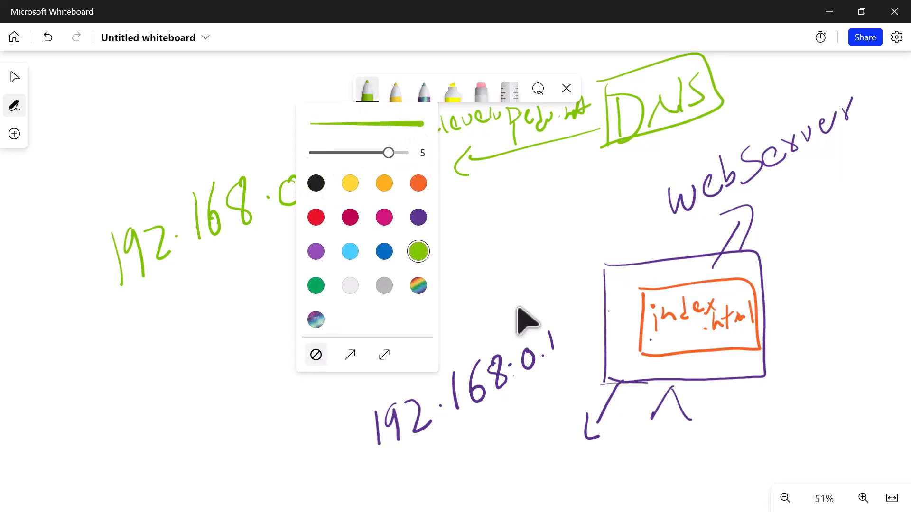
{"action": "left_click", "coordinate": [418, 184]}
{"action": "left_click", "coordinate": [502, 222]}
{"action": "mouse_move", "coordinate": [382, 172]}
{"action": "left_mouse_down"}
{"action": "mouse_move", "coordinate": [512, 154]}
{"action": "mouse_move", "coordinate": [581, 105]}
{"action": "mouse_move", "coordinate": [377, 144]}
{"action": "mouse_move", "coordinate": [384, 173]}
{"action": "left_mouse_up"}
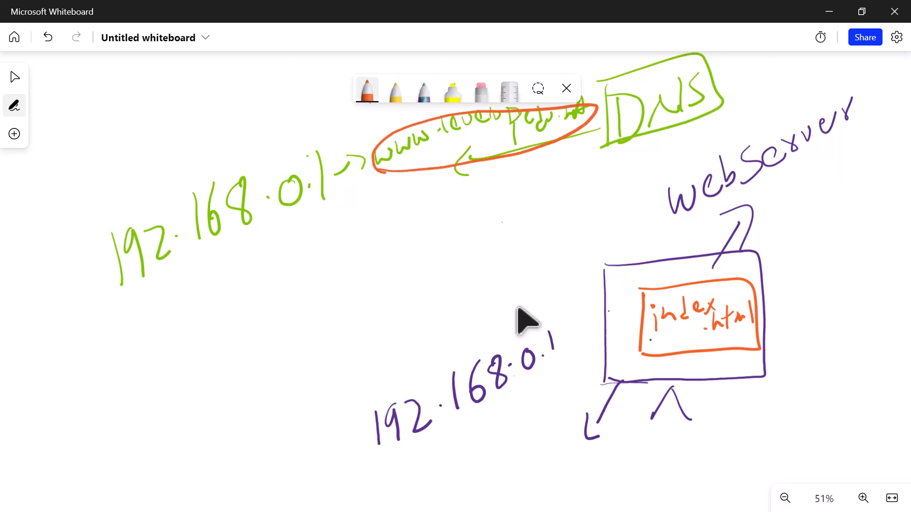
- Draw orange arrows from the web address to DNS and from the green IP address to the server, and circle index.html
{"action": "mouse_move", "coordinate": [578, 129]}
{"action": "left_mouse_down"}
{"action": "mouse_move", "coordinate": [642, 135]}
{"action": "mouse_move", "coordinate": [631, 147]}
{"action": "left_mouse_up"}
{"action": "mouse_move", "coordinate": [292, 234]}
{"action": "left_mouse_down"}
{"action": "mouse_move", "coordinate": [416, 285]}
{"action": "mouse_move", "coordinate": [565, 313]}
{"action": "mouse_move", "coordinate": [563, 331]}
{"action": "left_mouse_up"}
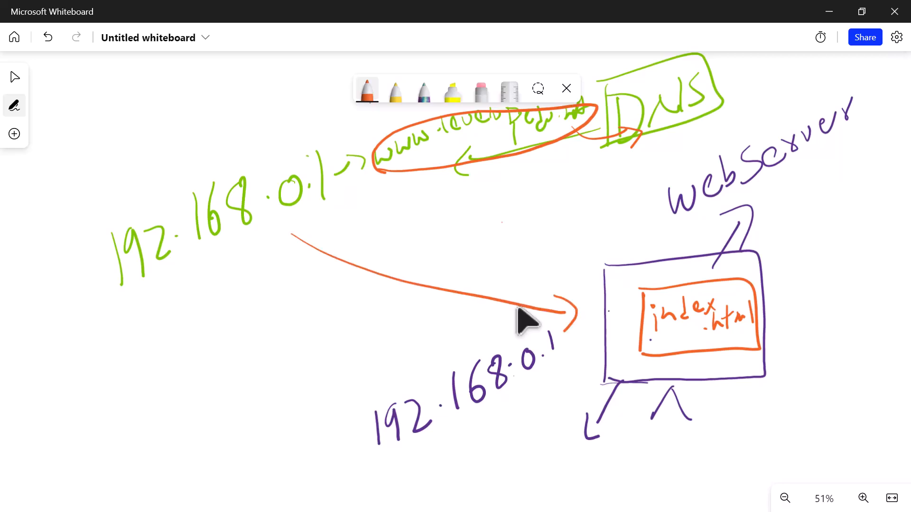
{"action": "mouse_move", "coordinate": [651, 327]}
{"action": "left_mouse_down"}
{"action": "mouse_move", "coordinate": [676, 350]}
{"action": "mouse_move", "coordinate": [750, 294]}
{"action": "mouse_move", "coordinate": [657, 337]}
{"action": "left_mouse_up"}
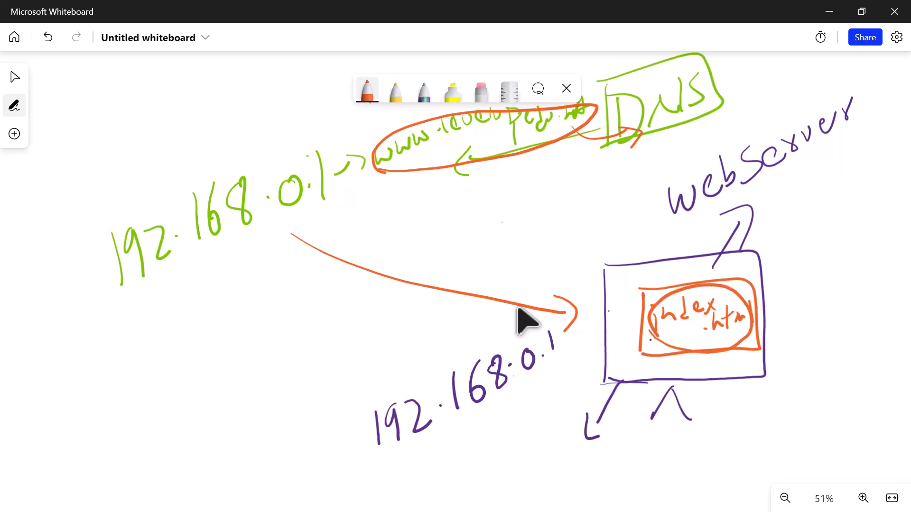
- Erase everything around the server box, including the DNS notes, web address, WebServer label, both IP addresses, arrows and stand
{"action": "left_click", "coordinate": [482, 91]}
{"action": "mouse_move", "coordinate": [693, 92]}
{"action": "left_mouse_down"}
{"action": "mouse_move", "coordinate": [560, 126]}
{"action": "mouse_move", "coordinate": [669, 114]}
{"action": "left_mouse_up"}
{"action": "mouse_move", "coordinate": [465, 161]}
{"action": "left_mouse_down"}
{"action": "mouse_move", "coordinate": [290, 189]}
{"action": "mouse_move", "coordinate": [128, 254]}
{"action": "left_mouse_up"}
{"action": "left_click_drag", "start_coordinate": [534, 117], "coordinate": [420, 139]}
{"action": "mouse_move", "coordinate": [420, 139]}
{"action": "left_mouse_down"}
{"action": "mouse_move", "coordinate": [437, 287]}
{"action": "mouse_move", "coordinate": [575, 314]}
{"action": "left_mouse_up"}
{"action": "mouse_move", "coordinate": [762, 148]}
{"action": "left_mouse_down"}
{"action": "mouse_move", "coordinate": [743, 183]}
{"action": "mouse_move", "coordinate": [677, 206]}
{"action": "left_mouse_up"}
{"action": "left_click_drag", "start_coordinate": [769, 159], "coordinate": [849, 107]}
{"action": "left_click_drag", "start_coordinate": [750, 208], "coordinate": [717, 266]}
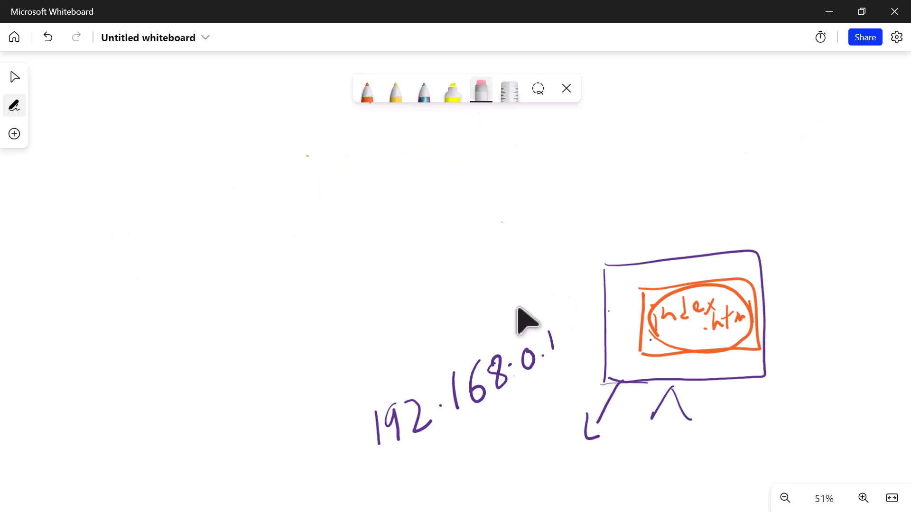
{"action": "left_click_drag", "start_coordinate": [550, 337], "coordinate": [380, 437]}
{"action": "left_click_drag", "start_coordinate": [617, 387], "coordinate": [588, 434]}
{"action": "left_click_drag", "start_coordinate": [655, 415], "coordinate": [690, 415]}
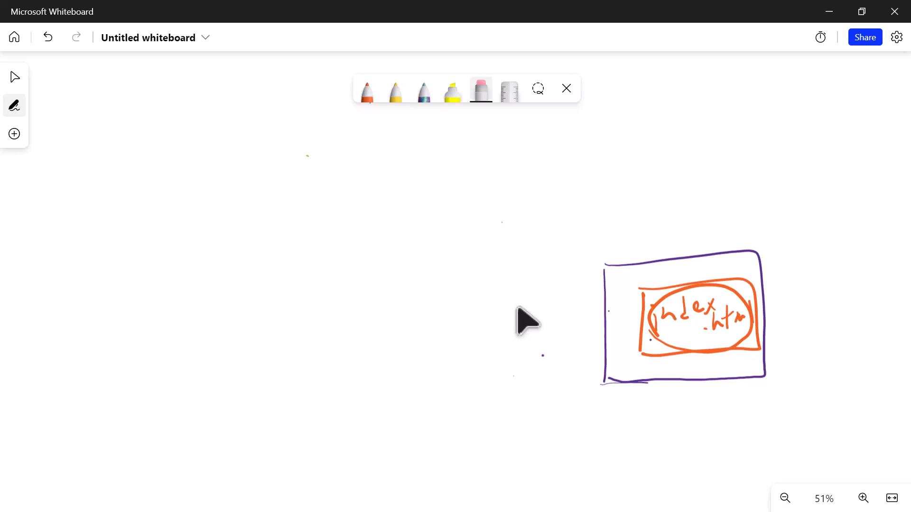
- Draw an orange stand under the server box and a second orange computer box with a stand on the left of the canvas
{"action": "left_click", "coordinate": [367, 91]}
{"action": "left_click", "coordinate": [367, 92]}
{"action": "mouse_move", "coordinate": [668, 421]}
{"action": "left_mouse_down"}
{"action": "mouse_move", "coordinate": [688, 387]}
{"action": "mouse_move", "coordinate": [717, 424]}
{"action": "left_mouse_up"}
{"action": "left_click_drag", "start_coordinate": [234, 266], "coordinate": [225, 373]}
{"action": "mouse_move", "coordinate": [230, 260]}
{"action": "left_mouse_down"}
{"action": "mouse_move", "coordinate": [323, 260]}
{"action": "mouse_move", "coordinate": [274, 377]}
{"action": "mouse_move", "coordinate": [224, 381]}
{"action": "left_mouse_up"}
{"action": "mouse_move", "coordinate": [308, 380]}
{"action": "left_mouse_down"}
{"action": "mouse_move", "coordinate": [297, 390]}
{"action": "mouse_move", "coordinate": [330, 397]}
{"action": "left_mouse_up"}
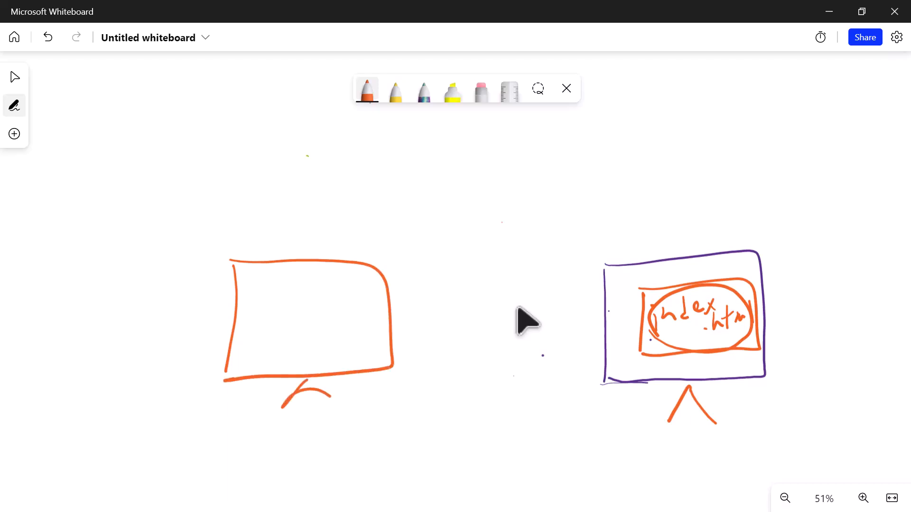
- Handwrite "Index.html" in purple inside the left computer box
{"action": "left_click", "coordinate": [367, 91]}
{"action": "left_click", "coordinate": [418, 217]}
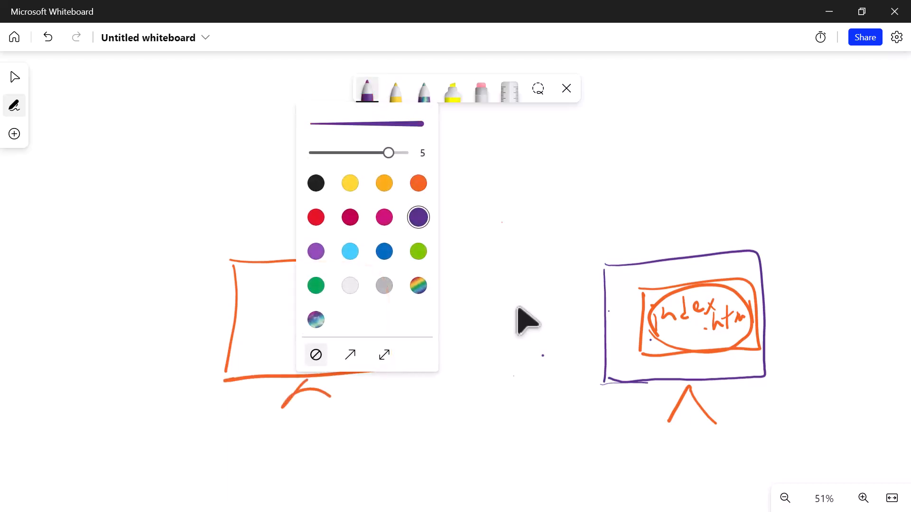
{"action": "left_click", "coordinate": [255, 313]}
{"action": "mouse_move", "coordinate": [255, 307]}
{"action": "left_mouse_down"}
{"action": "mouse_move", "coordinate": [253, 334]}
{"action": "mouse_move", "coordinate": [262, 298]}
{"action": "left_mouse_up"}
{"action": "mouse_move", "coordinate": [260, 327]}
{"action": "left_mouse_down"}
{"action": "mouse_move", "coordinate": [245, 345]}
{"action": "mouse_move", "coordinate": [278, 326]}
{"action": "left_mouse_up"}
{"action": "left_click_drag", "start_coordinate": [281, 293], "coordinate": [288, 324]}
{"action": "left_click_drag", "start_coordinate": [291, 300], "coordinate": [302, 299]}
{"action": "mouse_move", "coordinate": [314, 284]}
{"action": "left_mouse_down"}
{"action": "mouse_move", "coordinate": [302, 309]}
{"action": "mouse_move", "coordinate": [326, 296]}
{"action": "mouse_move", "coordinate": [323, 340]}
{"action": "mouse_move", "coordinate": [338, 340]}
{"action": "left_mouse_up"}
{"action": "left_click", "coordinate": [314, 332]}
{"action": "left_click_drag", "start_coordinate": [341, 304], "coordinate": [343, 331]}
{"action": "mouse_move", "coordinate": [368, 303]}
{"action": "left_mouse_down"}
{"action": "mouse_move", "coordinate": [373, 321]}
{"action": "mouse_move", "coordinate": [353, 334]}
{"action": "mouse_move", "coordinate": [369, 314]}
{"action": "mouse_move", "coordinate": [378, 318]}
{"action": "left_mouse_up"}
{"action": "left_click_drag", "start_coordinate": [331, 314], "coordinate": [348, 306]}
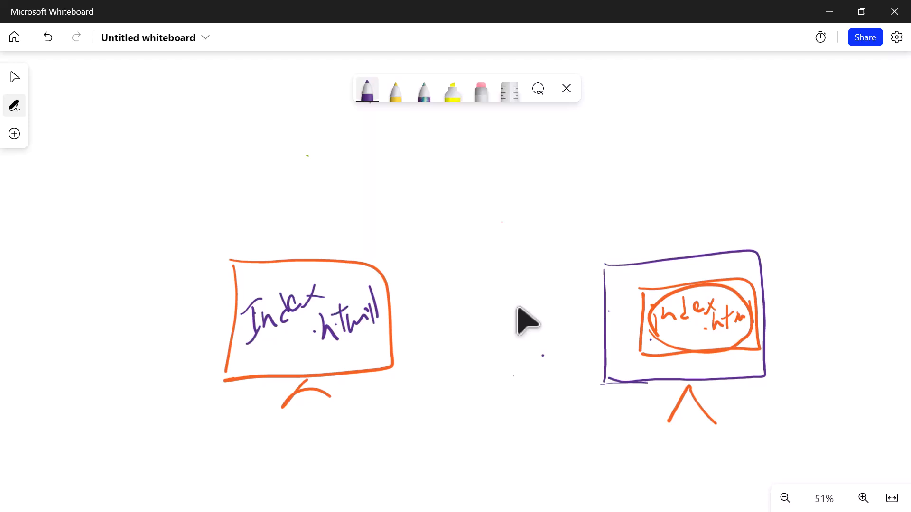
- Draw a short purple line from the right server box's lower-right corner and handwrite the IP address 192.168.0.1 beside it
{"action": "left_click_drag", "start_coordinate": [751, 373], "coordinate": [782, 386]}
{"action": "mouse_move", "coordinate": [729, 407]}
{"action": "left_mouse_down"}
{"action": "mouse_move", "coordinate": [736, 441]}
{"action": "mouse_move", "coordinate": [753, 444]}
{"action": "left_mouse_up"}
{"action": "left_click_drag", "start_coordinate": [758, 409], "coordinate": [771, 433]}
{"action": "left_click", "coordinate": [777, 416]}
{"action": "left_click_drag", "start_coordinate": [785, 385], "coordinate": [794, 426]}
{"action": "left_click_drag", "start_coordinate": [803, 387], "coordinate": [799, 410]}
{"action": "left_click_drag", "start_coordinate": [824, 388], "coordinate": [854, 377]}
{"action": "left_click", "coordinate": [840, 391]}
{"action": "left_click_drag", "start_coordinate": [866, 368], "coordinate": [891, 386]}
- Draw a short purple line from the left computer's lower-right corner and handwrite the IP address 192.168.0.2 beside it
{"action": "left_click_drag", "start_coordinate": [376, 365], "coordinate": [405, 411]}
{"action": "mouse_move", "coordinate": [344, 416]}
{"action": "left_mouse_down"}
{"action": "mouse_move", "coordinate": [366, 446]}
{"action": "mouse_move", "coordinate": [410, 440]}
{"action": "left_mouse_up"}
{"action": "left_click", "coordinate": [413, 423]}
{"action": "left_click_drag", "start_coordinate": [437, 383], "coordinate": [430, 422]}
{"action": "left_click_drag", "start_coordinate": [447, 373], "coordinate": [444, 400]}
{"action": "mouse_move", "coordinate": [468, 368]}
{"action": "left_mouse_down"}
{"action": "mouse_move", "coordinate": [467, 398]}
{"action": "mouse_move", "coordinate": [470, 372]}
{"action": "mouse_move", "coordinate": [498, 366]}
{"action": "left_mouse_up"}
{"action": "left_click", "coordinate": [487, 383]}
{"action": "left_click", "coordinate": [510, 369]}
{"action": "left_click_drag", "start_coordinate": [524, 365], "coordinate": [540, 361]}
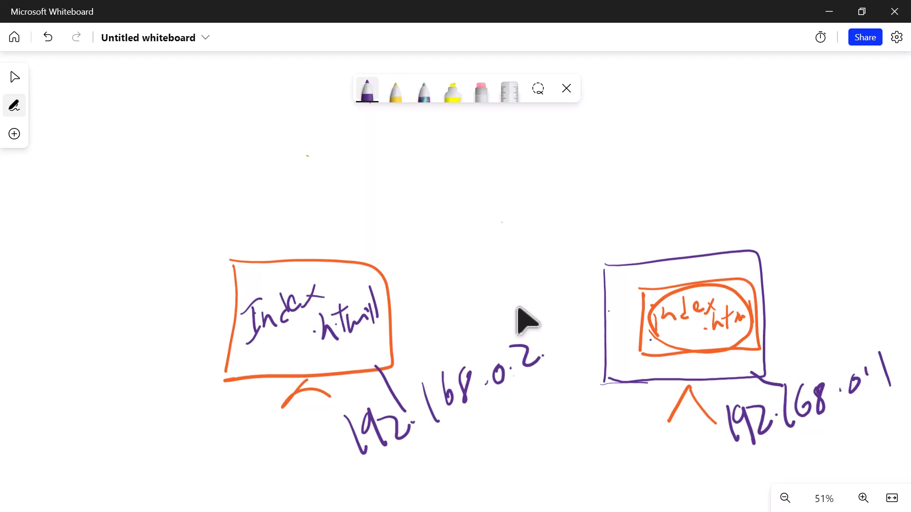
- Handwrite an underlined "DNS" in purple above the right server and draw an arrow to it from 192.168.0.1
{"action": "left_click_drag", "start_coordinate": [703, 86], "coordinate": [700, 123]}
{"action": "mouse_move", "coordinate": [694, 79]}
{"action": "left_mouse_down"}
{"action": "mouse_move", "coordinate": [728, 104]}
{"action": "mouse_move", "coordinate": [695, 124]}
{"action": "left_mouse_up"}
{"action": "left_click_drag", "start_coordinate": [729, 112], "coordinate": [751, 93]}
{"action": "left_click_drag", "start_coordinate": [757, 66], "coordinate": [765, 110]}
{"action": "left_click_drag", "start_coordinate": [677, 147], "coordinate": [772, 126]}
{"action": "left_click_drag", "start_coordinate": [854, 326], "coordinate": [783, 151]}
{"action": "left_click_drag", "start_coordinate": [761, 162], "coordinate": [801, 161]}
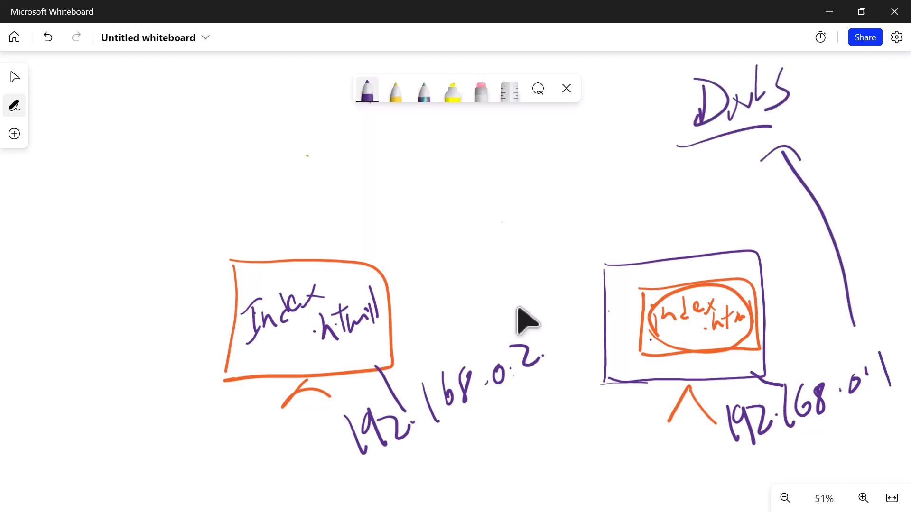
{"action": "left_click_drag", "start_coordinate": [700, 152], "coordinate": [710, 154]}
- Circle the IP addresses of both servers with the pen set to orange
{"action": "left_click", "coordinate": [367, 90]}
{"action": "left_click", "coordinate": [418, 183]}
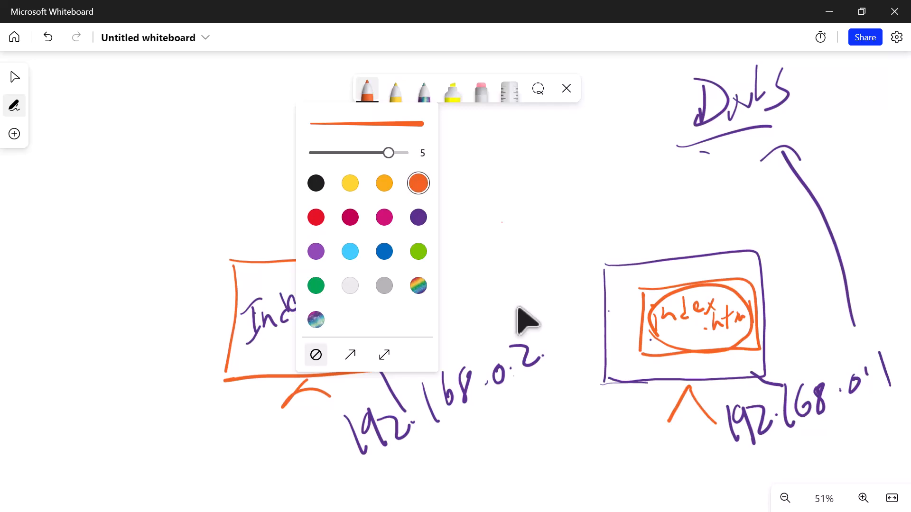
{"action": "left_click_drag", "start_coordinate": [736, 446], "coordinate": [763, 447]}
{"action": "mouse_move", "coordinate": [720, 408]}
{"action": "left_mouse_down"}
{"action": "mouse_move", "coordinate": [854, 355]}
{"action": "mouse_move", "coordinate": [707, 449]}
{"action": "mouse_move", "coordinate": [714, 421]}
{"action": "left_mouse_up"}
{"action": "mouse_move", "coordinate": [360, 467]}
{"action": "left_mouse_down"}
{"action": "mouse_move", "coordinate": [511, 398]}
{"action": "mouse_move", "coordinate": [349, 420]}
{"action": "mouse_move", "coordinate": [341, 446]}
{"action": "left_mouse_up"}
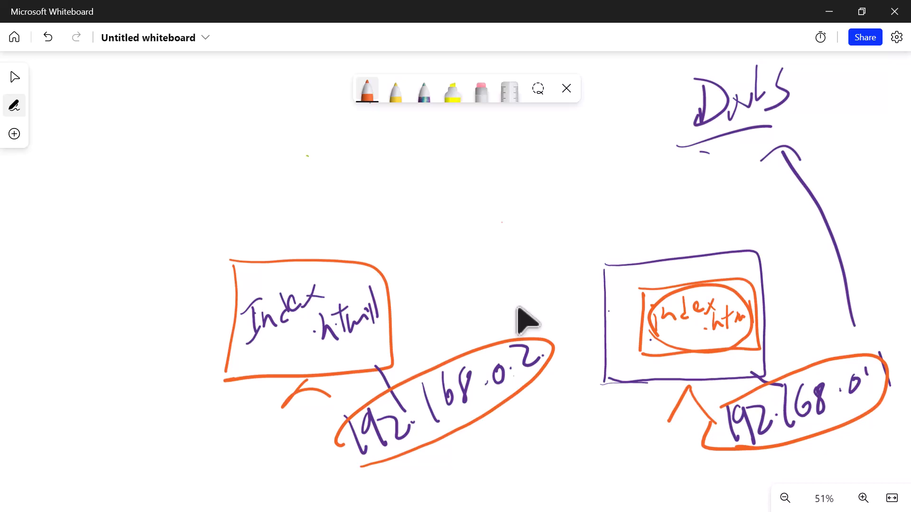
- Draw a purple rectangle above and between the two servers and label it "LB" for the load balancer
{"action": "left_click", "coordinate": [367, 89]}
{"action": "left_click", "coordinate": [418, 217]}
{"action": "mouse_move", "coordinate": [406, 144]}
{"action": "left_mouse_down"}
{"action": "mouse_move", "coordinate": [398, 208]}
{"action": "mouse_move", "coordinate": [551, 139]}
{"action": "mouse_move", "coordinate": [616, 211]}
{"action": "mouse_move", "coordinate": [389, 205]}
{"action": "left_mouse_up"}
{"action": "left_click_drag", "start_coordinate": [478, 155], "coordinate": [485, 192]}
{"action": "left_click_drag", "start_coordinate": [509, 160], "coordinate": [506, 180]}
{"action": "mouse_move", "coordinate": [502, 155]}
{"action": "left_mouse_down"}
{"action": "mouse_move", "coordinate": [519, 155]}
{"action": "mouse_move", "coordinate": [504, 191]}
{"action": "left_mouse_up"}
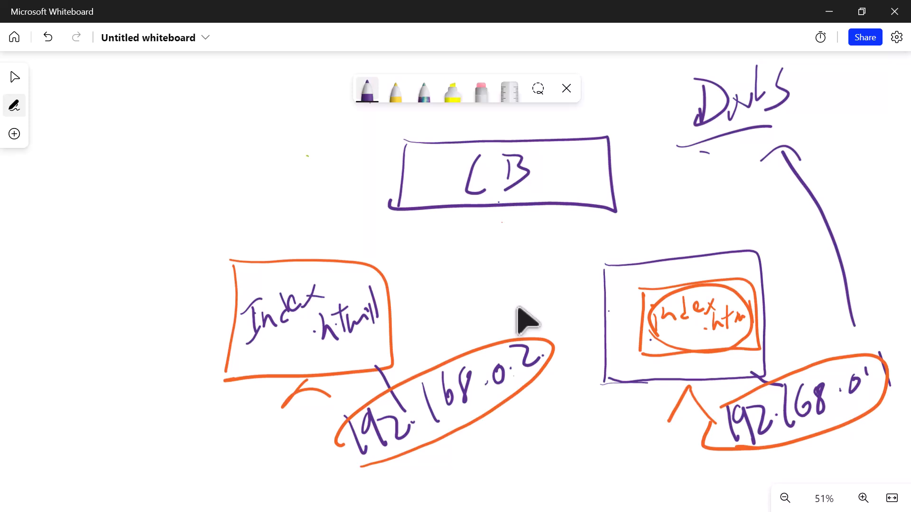
- Draw two pink user figures above the LB box, each connected to its top edge by a line
{"action": "left_click", "coordinate": [367, 90]}
{"action": "left_click", "coordinate": [385, 217]}
{"action": "mouse_move", "coordinate": [639, 87]}
{"action": "left_mouse_down"}
{"action": "mouse_move", "coordinate": [635, 103]}
{"action": "mouse_move", "coordinate": [647, 114]}
{"action": "mouse_move", "coordinate": [607, 95]}
{"action": "mouse_move", "coordinate": [563, 141]}
{"action": "mouse_move", "coordinate": [590, 139]}
{"action": "left_mouse_up"}
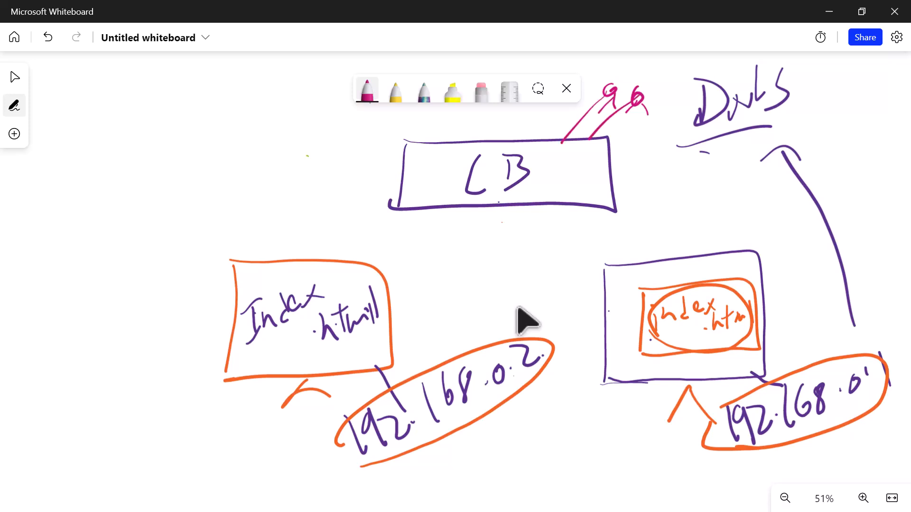
- Draw an orange arrow from the LB box to the left server and a purple arrow from it to the right server
{"action": "left_click", "coordinate": [367, 89]}
{"action": "left_click", "coordinate": [418, 183]}
{"action": "left_click_drag", "start_coordinate": [437, 207], "coordinate": [396, 261]}
{"action": "left_click", "coordinate": [368, 89]}
{"action": "left_click", "coordinate": [417, 216]}
{"action": "left_click_drag", "start_coordinate": [535, 207], "coordinate": [595, 262]}
{"action": "left_click_drag", "start_coordinate": [576, 272], "coordinate": [593, 269]}
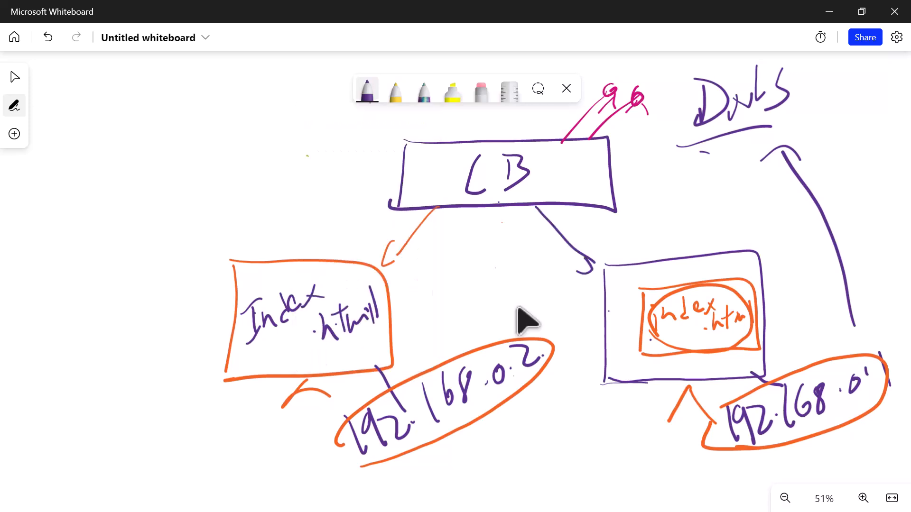
- Draw green arrows from the LB box toward both servers with the pen set to green
{"action": "left_click", "coordinate": [367, 89]}
{"action": "left_click", "coordinate": [419, 252]}
{"action": "left_click_drag", "start_coordinate": [443, 205], "coordinate": [396, 256]}
{"action": "left_click_drag", "start_coordinate": [540, 213], "coordinate": [600, 255]}
{"action": "left_click_drag", "start_coordinate": [470, 212], "coordinate": [406, 287]}
{"action": "left_click_drag", "start_coordinate": [574, 206], "coordinate": [638, 246]}
{"action": "mouse_move", "coordinate": [638, 230]}
{"action": "left_mouse_down"}
{"action": "mouse_move", "coordinate": [649, 242]}
{"action": "mouse_move", "coordinate": [629, 258]}
{"action": "left_mouse_up"}
{"action": "mouse_move", "coordinate": [405, 210]}
{"action": "left_mouse_down"}
{"action": "mouse_move", "coordinate": [358, 253]}
{"action": "mouse_move", "coordinate": [370, 261]}
{"action": "left_mouse_up"}
{"action": "mouse_move", "coordinate": [568, 198]}
{"action": "left_mouse_down"}
{"action": "mouse_move", "coordinate": [636, 245]}
{"action": "mouse_move", "coordinate": [645, 239]}
{"action": "left_mouse_up"}
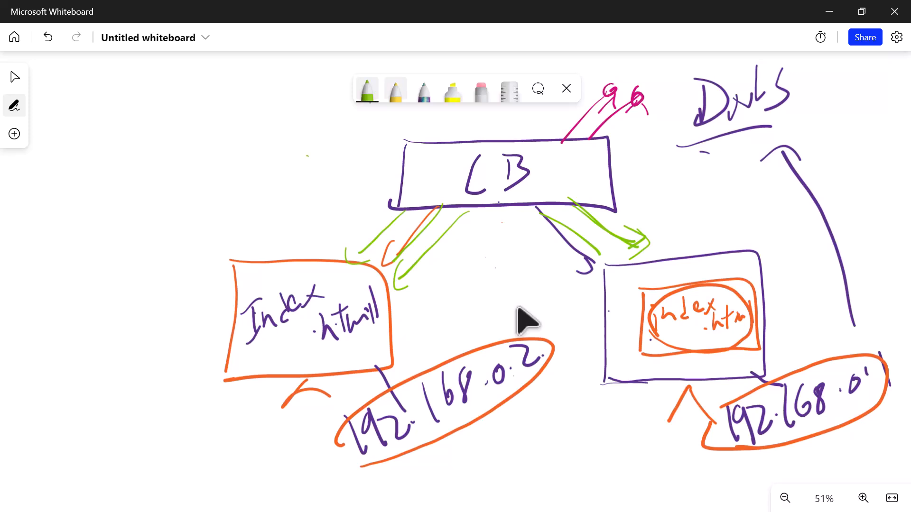
- Draw a larger orange rectangle around the LB box with the pen set to orange
{"action": "left_click", "coordinate": [367, 90]}
{"action": "left_click", "coordinate": [419, 217]}
{"action": "left_click", "coordinate": [418, 183]}
{"action": "left_click", "coordinate": [484, 259]}
{"action": "mouse_move", "coordinate": [382, 119]}
{"action": "left_mouse_down"}
{"action": "mouse_move", "coordinate": [385, 233]}
{"action": "mouse_move", "coordinate": [606, 114]}
{"action": "mouse_move", "coordinate": [664, 211]}
{"action": "mouse_move", "coordinate": [372, 227]}
{"action": "left_mouse_up"}
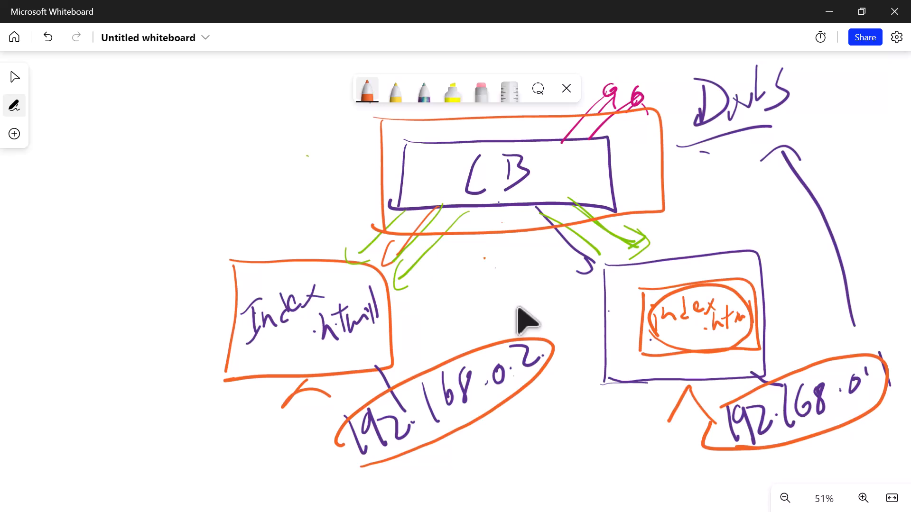
- Draw an orange line out from the LB frame and write a circled "FE" beside it for the frontend
{"action": "left_click_drag", "start_coordinate": [375, 166], "coordinate": [288, 171]}
{"action": "left_click_drag", "start_coordinate": [203, 156], "coordinate": [190, 203]}
{"action": "left_click_drag", "start_coordinate": [180, 165], "coordinate": [206, 142]}
{"action": "left_click_drag", "start_coordinate": [195, 187], "coordinate": [216, 169]}
{"action": "mouse_move", "coordinate": [223, 159]}
{"action": "left_mouse_down"}
{"action": "mouse_move", "coordinate": [231, 154]}
{"action": "mouse_move", "coordinate": [243, 179]}
{"action": "left_mouse_up"}
{"action": "mouse_move", "coordinate": [195, 121]}
{"action": "left_mouse_down"}
{"action": "mouse_move", "coordinate": [209, 230]}
{"action": "mouse_move", "coordinate": [195, 116]}
{"action": "left_mouse_up"}
{"action": "left_click_drag", "start_coordinate": [239, 190], "coordinate": [246, 201]}
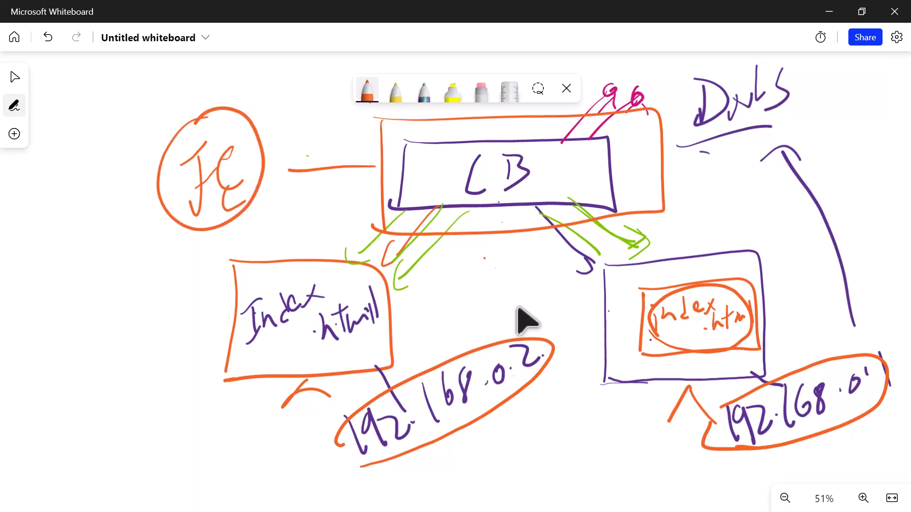
- Draw an orange line from the LB box to the IP address "192.178.0.4" and circle the address
{"action": "left_click_drag", "start_coordinate": [568, 178], "coordinate": [687, 189]}
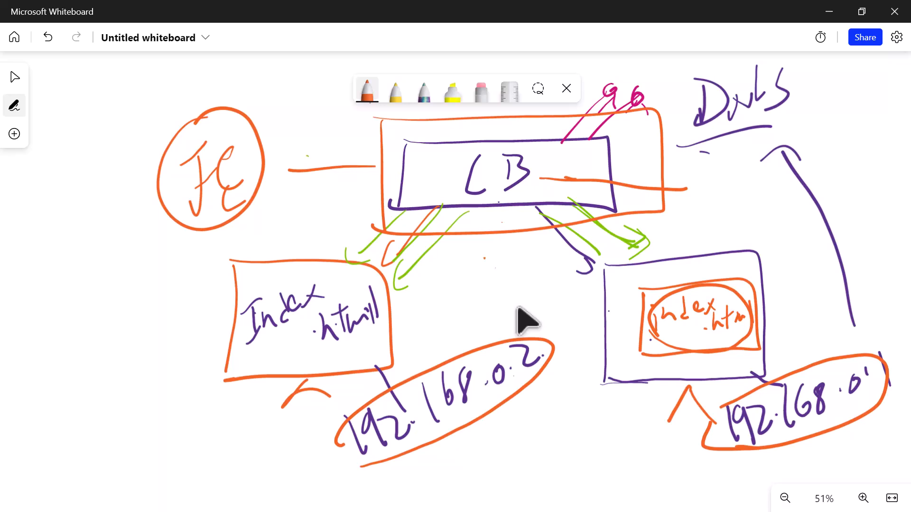
{"action": "left_click_drag", "start_coordinate": [693, 188], "coordinate": [697, 222]}
{"action": "left_click_drag", "start_coordinate": [720, 184], "coordinate": [718, 217]}
{"action": "left_click_drag", "start_coordinate": [726, 190], "coordinate": [745, 209]}
{"action": "left_click", "coordinate": [751, 197]}
{"action": "mouse_move", "coordinate": [768, 169]}
{"action": "left_mouse_down"}
{"action": "mouse_move", "coordinate": [766, 206]}
{"action": "mouse_move", "coordinate": [782, 204]}
{"action": "left_mouse_up"}
{"action": "left_click_drag", "start_coordinate": [810, 165], "coordinate": [802, 200]}
{"action": "left_click_drag", "start_coordinate": [837, 167], "coordinate": [882, 164]}
{"action": "left_click", "coordinate": [857, 172]}
{"action": "left_click_drag", "start_coordinate": [875, 162], "coordinate": [876, 188]}
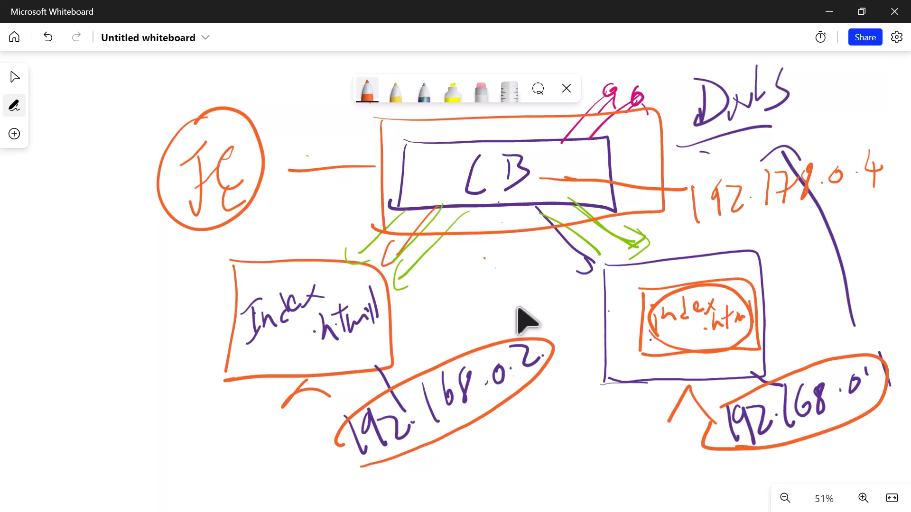
{"action": "mouse_move", "coordinate": [686, 230]}
{"action": "left_mouse_down"}
{"action": "mouse_move", "coordinate": [879, 157]}
{"action": "mouse_move", "coordinate": [690, 227]}
{"action": "left_mouse_up"}
- Trace the traffic path in orange from a user into the LB box and out to both servers
{"action": "left_click_drag", "start_coordinate": [558, 166], "coordinate": [628, 92]}
{"action": "left_click_drag", "start_coordinate": [468, 221], "coordinate": [397, 288]}
{"action": "left_click_drag", "start_coordinate": [539, 228], "coordinate": [626, 298]}
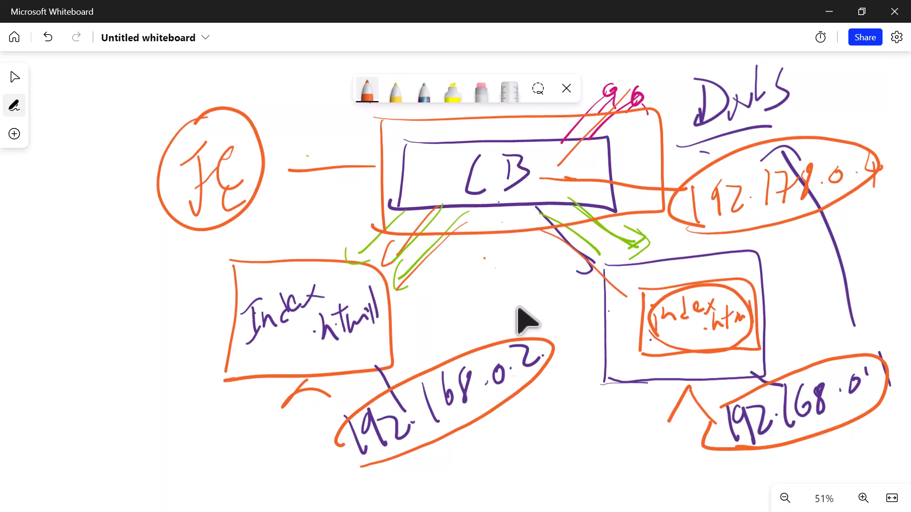
- Enclose both servers in one large purple outline and add two purple lines with letters between the servers
{"action": "left_click", "coordinate": [366, 90]}
{"action": "left_click", "coordinate": [418, 217]}
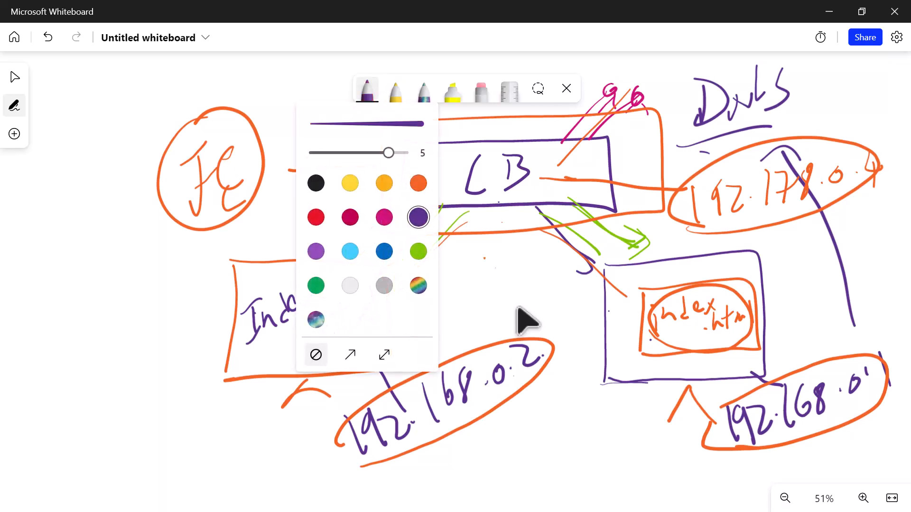
{"action": "left_click", "coordinate": [498, 277]}
{"action": "mouse_move", "coordinate": [198, 244]}
{"action": "left_mouse_down"}
{"action": "mouse_move", "coordinate": [735, 235]}
{"action": "mouse_move", "coordinate": [788, 429]}
{"action": "mouse_move", "coordinate": [333, 448]}
{"action": "mouse_move", "coordinate": [230, 232]}
{"action": "left_mouse_up"}
{"action": "left_click_drag", "start_coordinate": [468, 238], "coordinate": [460, 296]}
{"action": "left_click_drag", "start_coordinate": [442, 308], "coordinate": [442, 360]}
{"action": "left_click_drag", "start_coordinate": [515, 242], "coordinate": [510, 310]}
{"action": "mouse_move", "coordinate": [498, 312]}
{"action": "left_mouse_down"}
{"action": "mouse_move", "coordinate": [491, 341]}
{"action": "mouse_move", "coordinate": [512, 340]}
{"action": "left_mouse_up"}
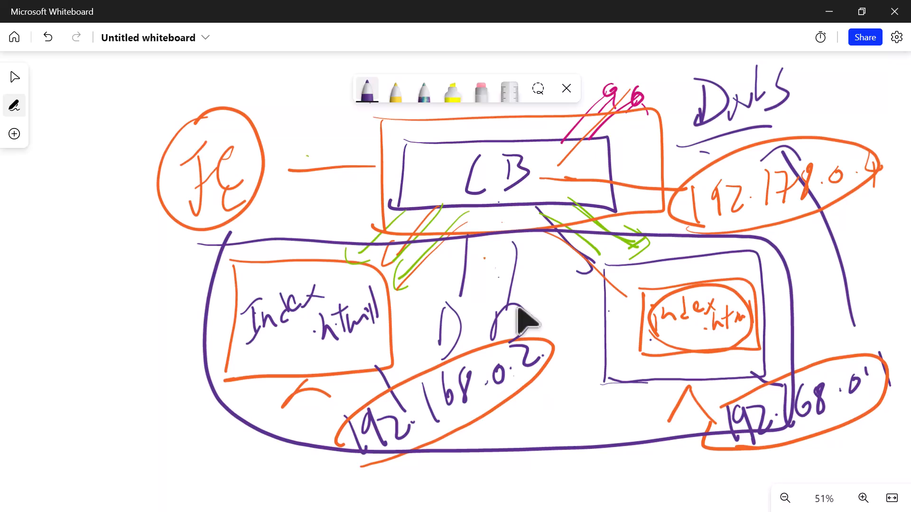
- Circle the LB box in purple and retrace the outline around the two-server group
{"action": "mouse_move", "coordinate": [388, 139]}
{"action": "left_mouse_down"}
{"action": "mouse_move", "coordinate": [631, 142]}
{"action": "mouse_move", "coordinate": [406, 190]}
{"action": "mouse_move", "coordinate": [441, 140]}
{"action": "left_mouse_up"}
{"action": "mouse_move", "coordinate": [206, 229]}
{"action": "left_mouse_down"}
{"action": "mouse_move", "coordinate": [290, 227]}
{"action": "mouse_move", "coordinate": [801, 273]}
{"action": "mouse_move", "coordinate": [565, 431]}
{"action": "mouse_move", "coordinate": [209, 370]}
{"action": "mouse_move", "coordinate": [216, 254]}
{"action": "left_mouse_up"}
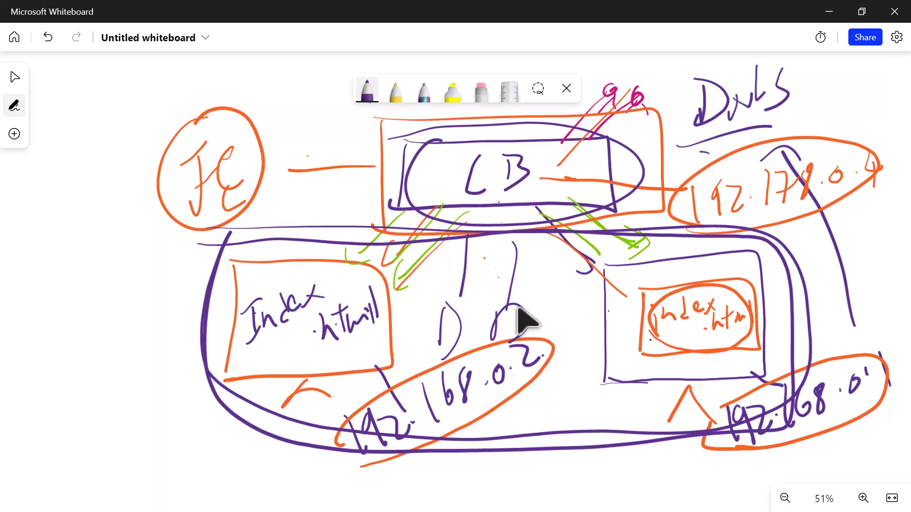
- Cross out the left server with a large green X
{"action": "left_click", "coordinate": [367, 90]}
{"action": "left_click", "coordinate": [419, 252]}
{"action": "left_click", "coordinate": [368, 90]}
{"action": "left_click_drag", "start_coordinate": [327, 233], "coordinate": [256, 417]}
{"action": "left_click_drag", "start_coordinate": [265, 263], "coordinate": [361, 417]}
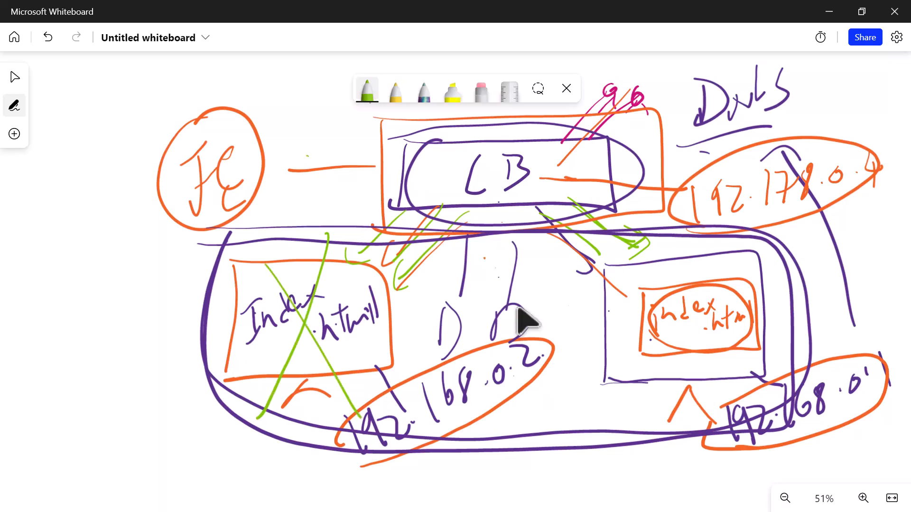
- Trace a green arrow from the LB box to the crossed-out left server and mark the server
{"action": "mouse_move", "coordinate": [463, 217]}
{"action": "left_mouse_down"}
{"action": "mouse_move", "coordinate": [390, 284]}
{"action": "mouse_move", "coordinate": [402, 288]}
{"action": "left_mouse_up"}
{"action": "left_click_drag", "start_coordinate": [424, 192], "coordinate": [431, 186]}
{"action": "left_click_drag", "start_coordinate": [370, 334], "coordinate": [385, 313]}
- Draw a green line from the LB box toward the outer side of the left server and write "Health Probes" at its end
{"action": "mouse_move", "coordinate": [392, 219]}
{"action": "left_mouse_down"}
{"action": "mouse_move", "coordinate": [188, 287]}
{"action": "mouse_move", "coordinate": [144, 324]}
{"action": "left_mouse_up"}
{"action": "left_click_drag", "start_coordinate": [27, 382], "coordinate": [53, 440]}
{"action": "mouse_move", "coordinate": [37, 361]}
{"action": "left_mouse_down"}
{"action": "mouse_move", "coordinate": [71, 437]}
{"action": "mouse_move", "coordinate": [53, 388]}
{"action": "left_mouse_up"}
{"action": "mouse_move", "coordinate": [61, 389]}
{"action": "left_mouse_down"}
{"action": "mouse_move", "coordinate": [72, 352]}
{"action": "mouse_move", "coordinate": [102, 361]}
{"action": "mouse_move", "coordinate": [112, 314]}
{"action": "left_mouse_up"}
{"action": "left_click_drag", "start_coordinate": [106, 304], "coordinate": [129, 355]}
{"action": "left_click_drag", "start_coordinate": [108, 277], "coordinate": [129, 337]}
{"action": "left_click_drag", "start_coordinate": [127, 335], "coordinate": [145, 323]}
{"action": "mouse_move", "coordinate": [106, 401]}
{"action": "left_mouse_down"}
{"action": "mouse_move", "coordinate": [138, 455]}
{"action": "mouse_move", "coordinate": [122, 387]}
{"action": "left_mouse_up"}
{"action": "left_click_drag", "start_coordinate": [123, 380], "coordinate": [146, 412]}
{"action": "left_click_drag", "start_coordinate": [153, 375], "coordinate": [145, 398]}
{"action": "mouse_move", "coordinate": [153, 348]}
{"action": "left_mouse_down"}
{"action": "mouse_move", "coordinate": [147, 380]}
{"action": "mouse_move", "coordinate": [186, 319]}
{"action": "left_mouse_up"}
{"action": "left_click_drag", "start_coordinate": [195, 319], "coordinate": [180, 357]}
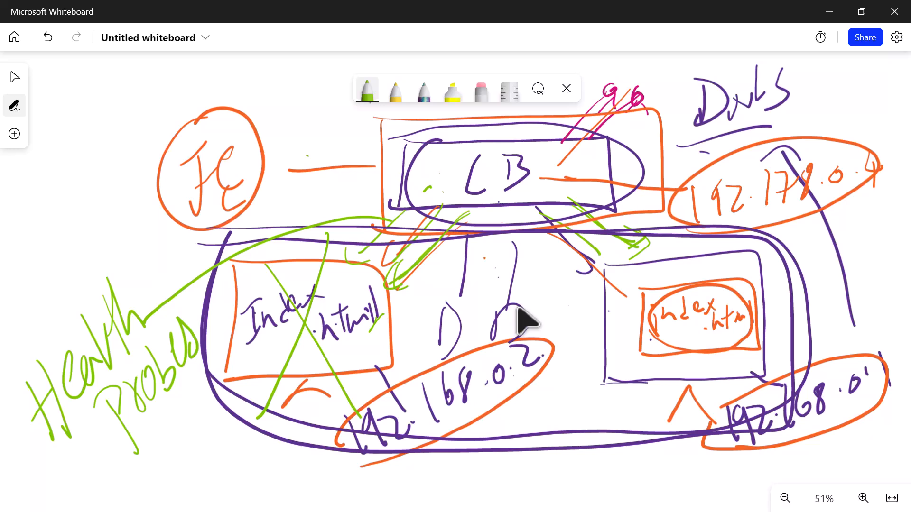
- Circle the "Health Probes" label and loop around the server group in green, adding short strokes by the frontend and left server
{"action": "left_click_drag", "start_coordinate": [155, 255], "coordinate": [292, 163]}
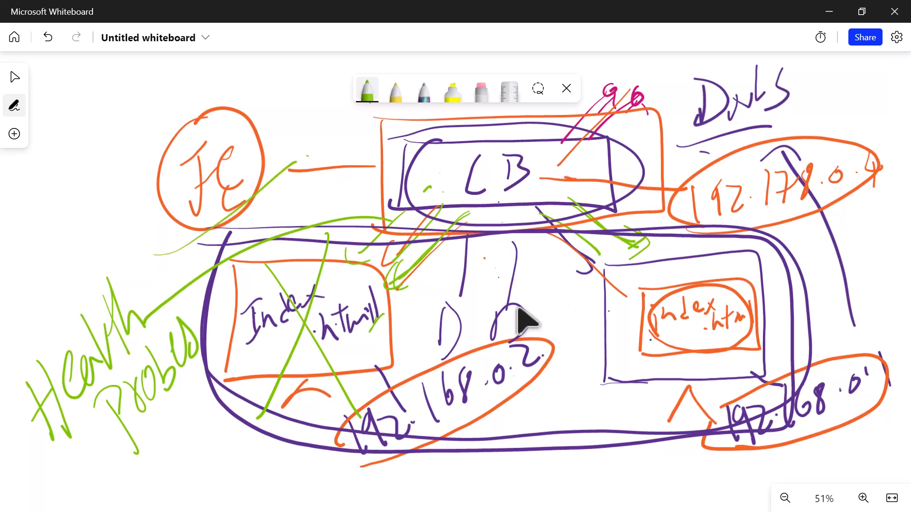
{"action": "mouse_move", "coordinate": [219, 253]}
{"action": "left_mouse_down"}
{"action": "mouse_move", "coordinate": [763, 246]}
{"action": "mouse_move", "coordinate": [406, 479]}
{"action": "mouse_move", "coordinate": [323, 272]}
{"action": "left_mouse_up"}
{"action": "mouse_move", "coordinate": [62, 283]}
{"action": "left_mouse_down"}
{"action": "mouse_move", "coordinate": [124, 248]}
{"action": "mouse_move", "coordinate": [192, 419]}
{"action": "mouse_move", "coordinate": [66, 282]}
{"action": "left_mouse_up"}
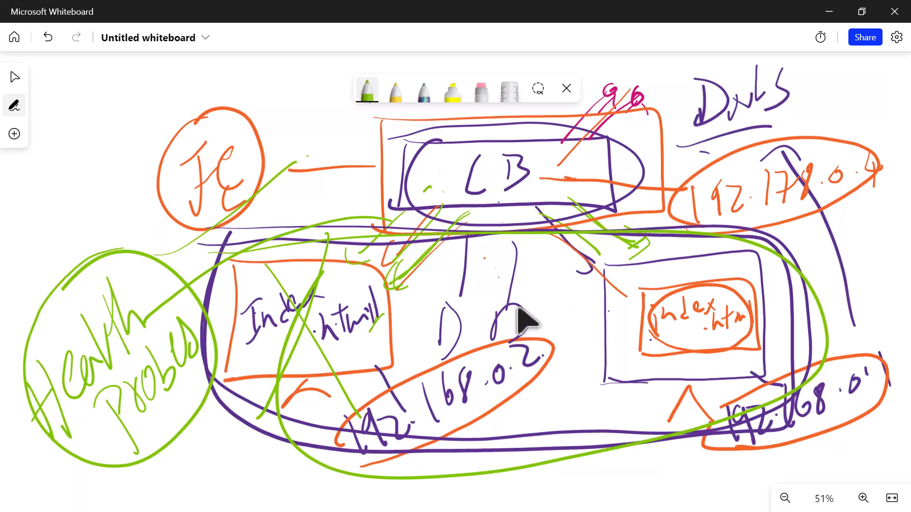
{"action": "left_click_drag", "start_coordinate": [189, 174], "coordinate": [163, 213]}
{"action": "left_click_drag", "start_coordinate": [159, 265], "coordinate": [123, 328]}
{"action": "left_click_drag", "start_coordinate": [378, 384], "coordinate": [369, 399]}
- Switch to the Azure Class notes in Sublime Text and highlight the load balancer components from Frontend IP Address to Health probe
{"action": "key", "text": "super"}
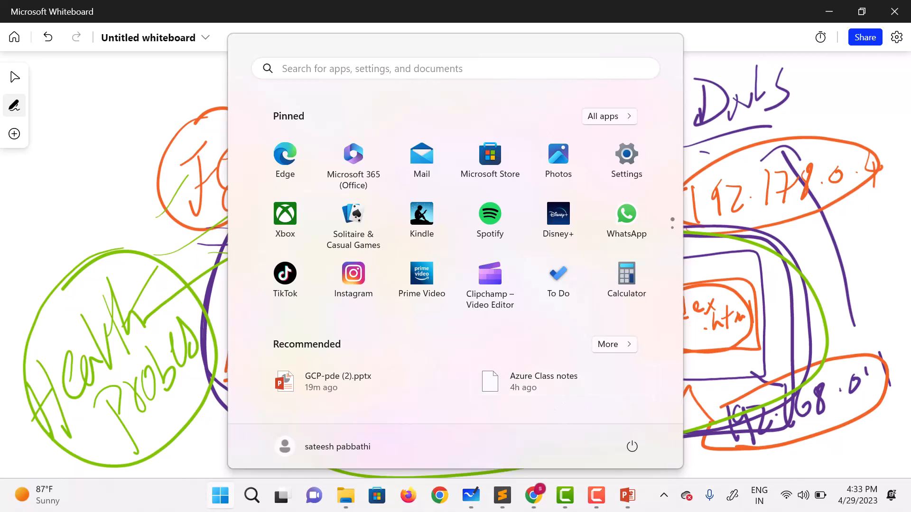
{"action": "left_click", "coordinate": [503, 501]}
{"action": "scroll", "coordinate": [320, 283], "scroll_direction": "up", "scroll_amount": 7}
{"action": "scroll", "coordinate": [321, 283], "scroll_direction": "down", "scroll_amount": 2}
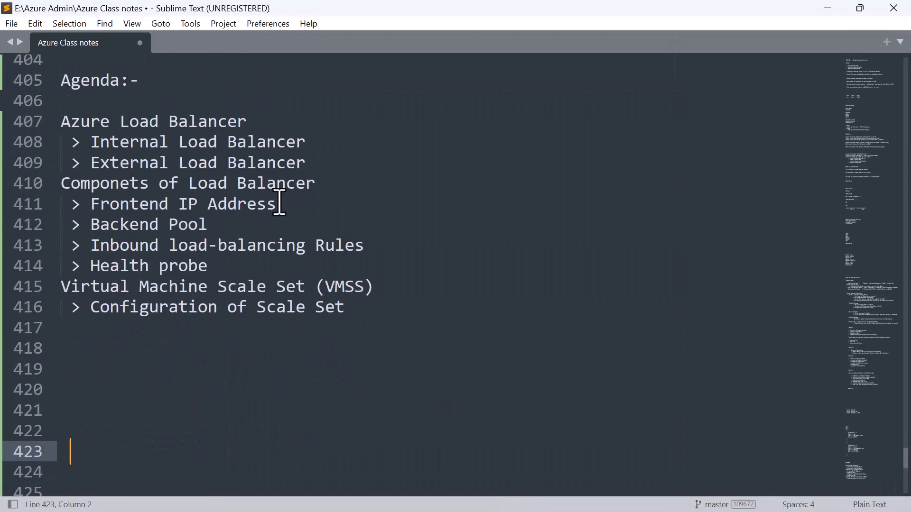
{"action": "left_click_drag", "start_coordinate": [284, 205], "coordinate": [91, 208]}
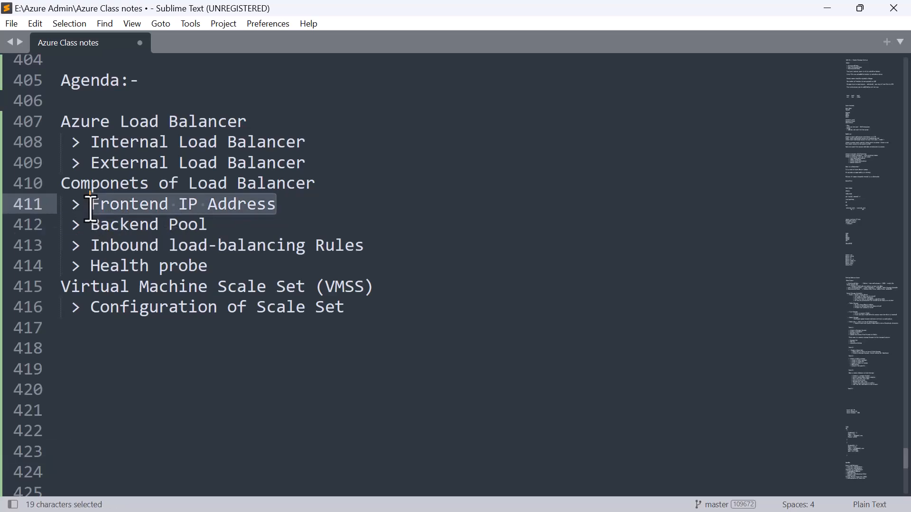
{"action": "left_click", "coordinate": [209, 229]}
{"action": "left_click_drag", "start_coordinate": [208, 229], "coordinate": [92, 230]}
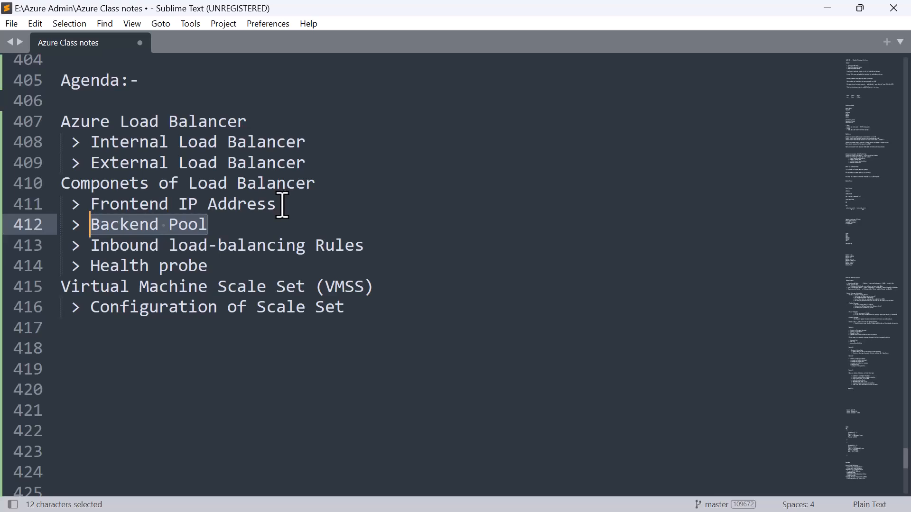
{"action": "left_click", "coordinate": [369, 245]}
{"action": "left_click_drag", "start_coordinate": [257, 244], "coordinate": [83, 246]}
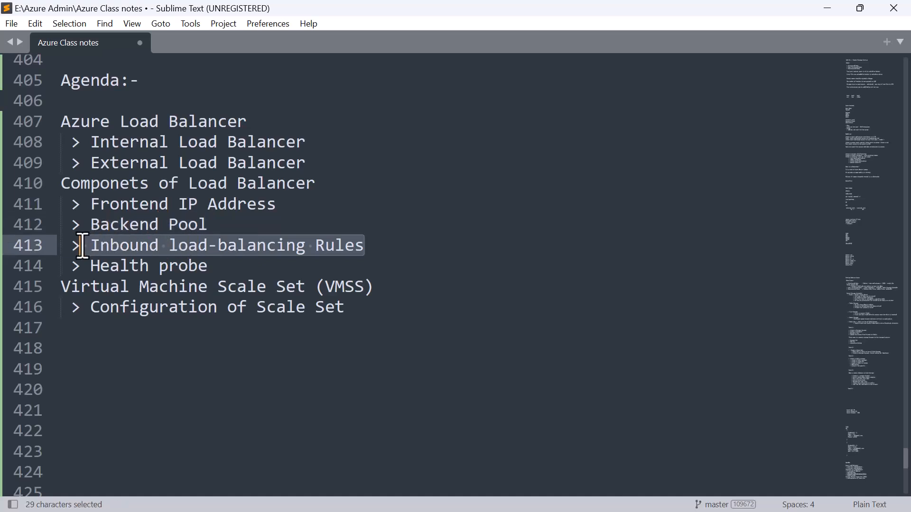
{"action": "left_click", "coordinate": [212, 265]}
{"action": "mouse_move", "coordinate": [212, 266]}
{"action": "left_mouse_down"}
{"action": "mouse_move", "coordinate": [116, 244]}
{"action": "mouse_move", "coordinate": [83, 204]}
{"action": "mouse_move", "coordinate": [72, 205]}
{"action": "left_mouse_up"}
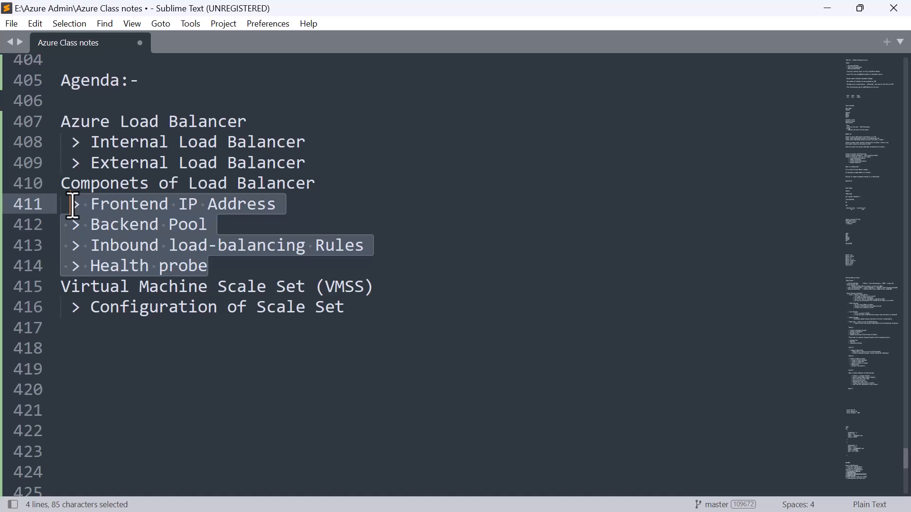
- Switch back to Microsoft Whiteboard and bring the virtual network diagram with the public and internal load balancers into view
{"action": "key", "text": "super"}
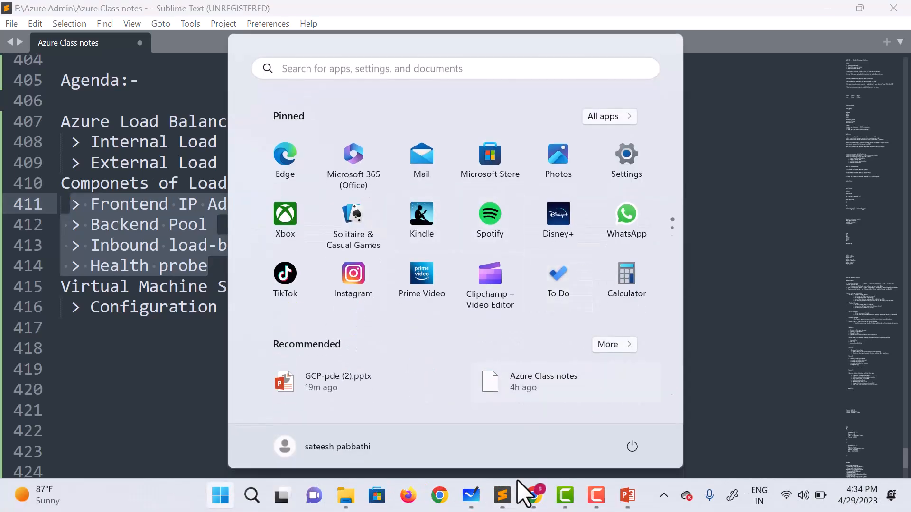
{"action": "mouse_move", "coordinate": [469, 496]}
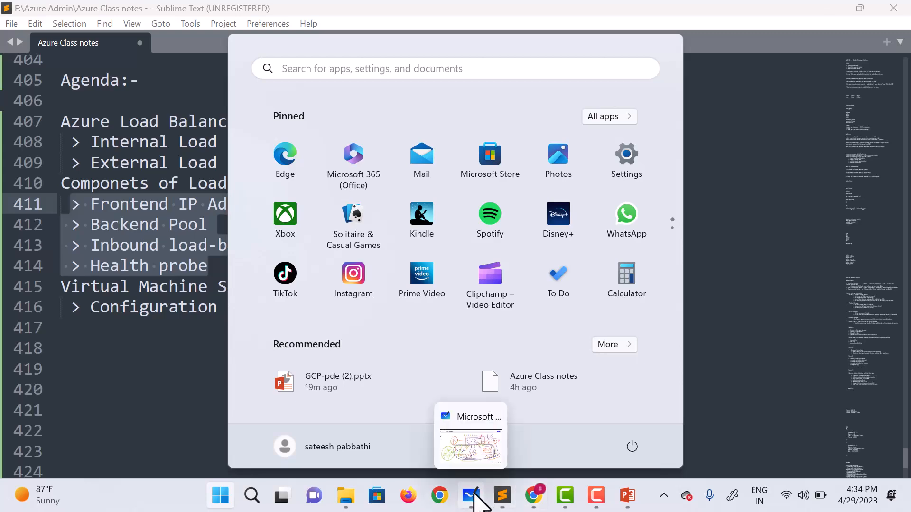
{"action": "left_click", "coordinate": [480, 464]}
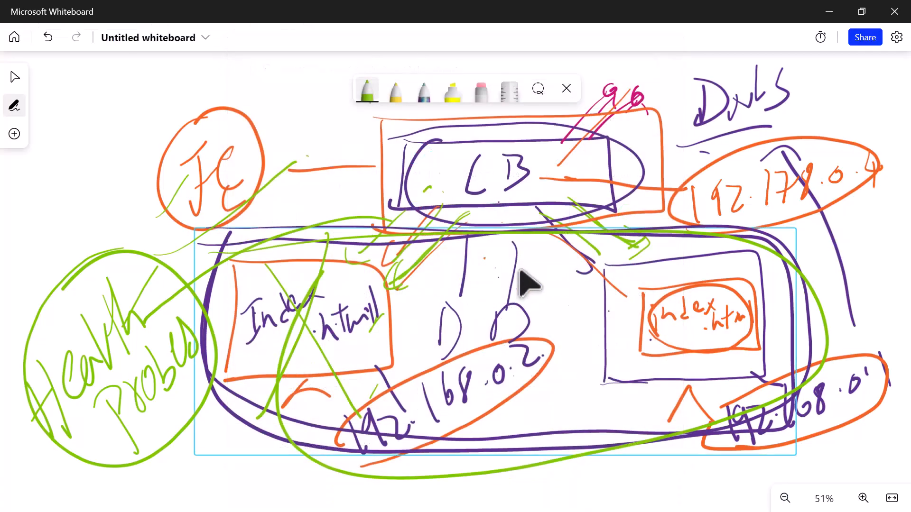
{"action": "scroll", "coordinate": [519, 271], "scroll_direction": "up", "scroll_amount": 3}
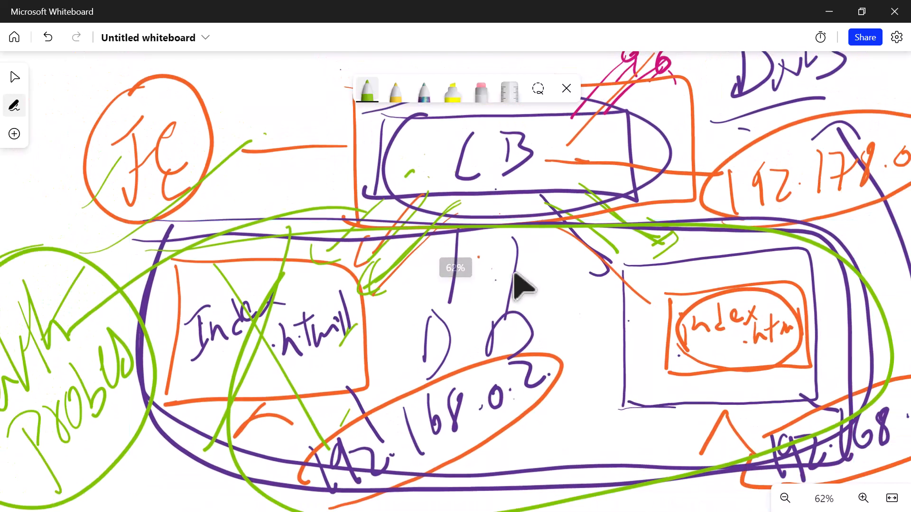
{"action": "scroll", "coordinate": [520, 282], "scroll_direction": "down", "scroll_amount": 4}
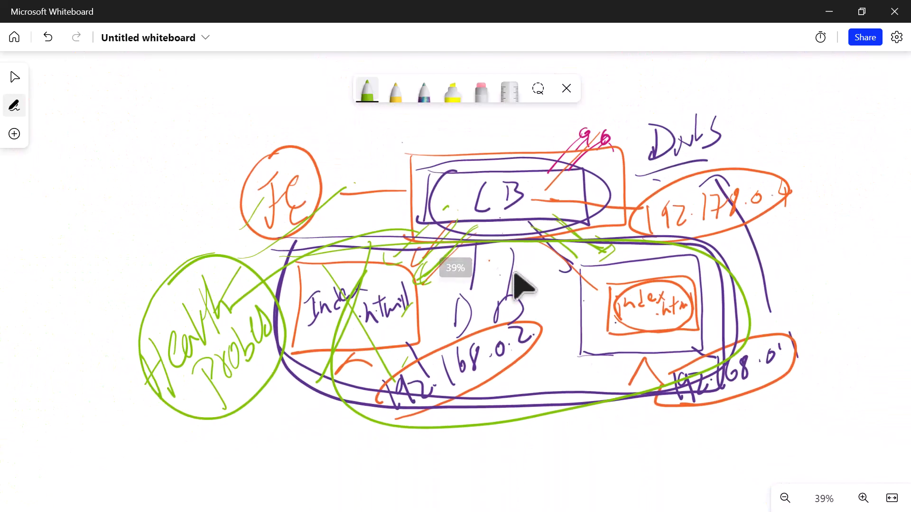
{"action": "scroll", "coordinate": [515, 275], "scroll_direction": "up", "scroll_amount": 6}
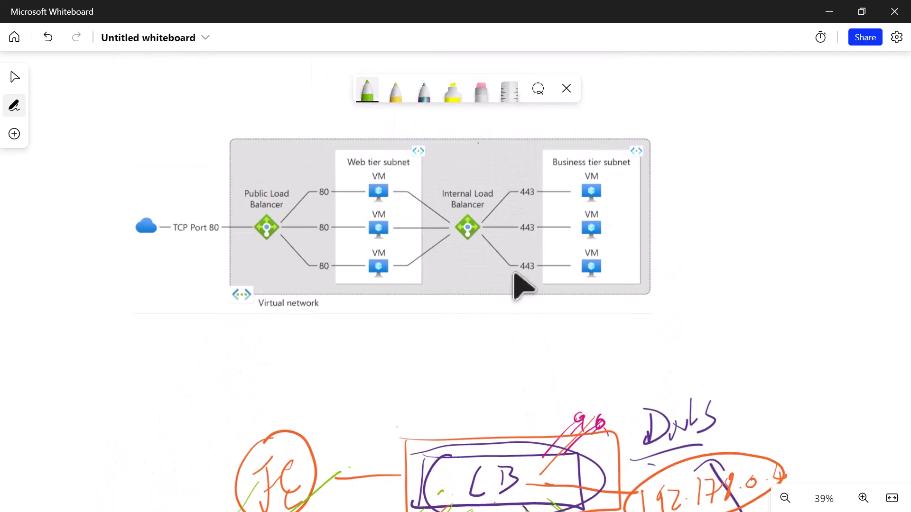
{"action": "scroll", "coordinate": [522, 285], "scroll_direction": "up", "scroll_amount": 3}
{"action": "scroll", "coordinate": [522, 284], "scroll_direction": "up", "scroll_amount": 2}
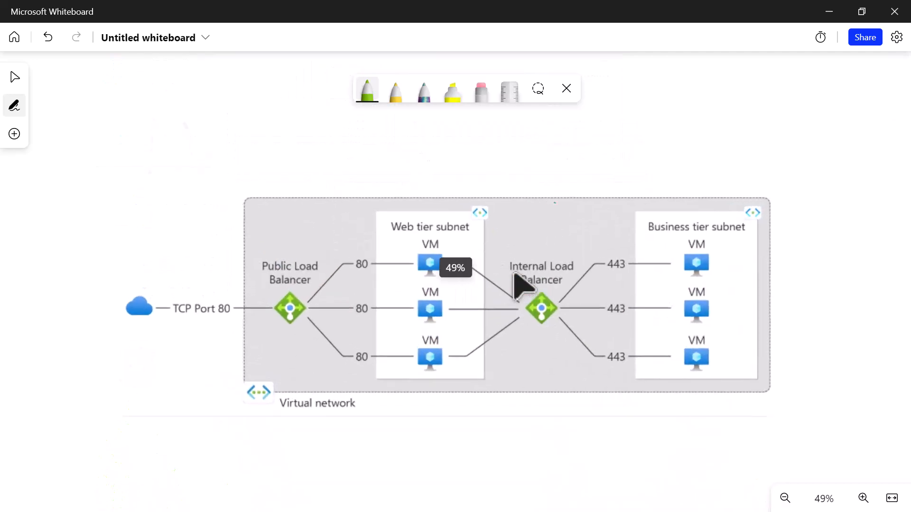
{"action": "scroll", "coordinate": [515, 274], "scroll_direction": "right", "scroll_amount": 1}
{"action": "scroll", "coordinate": [515, 274], "scroll_direction": "down", "scroll_amount": 1}
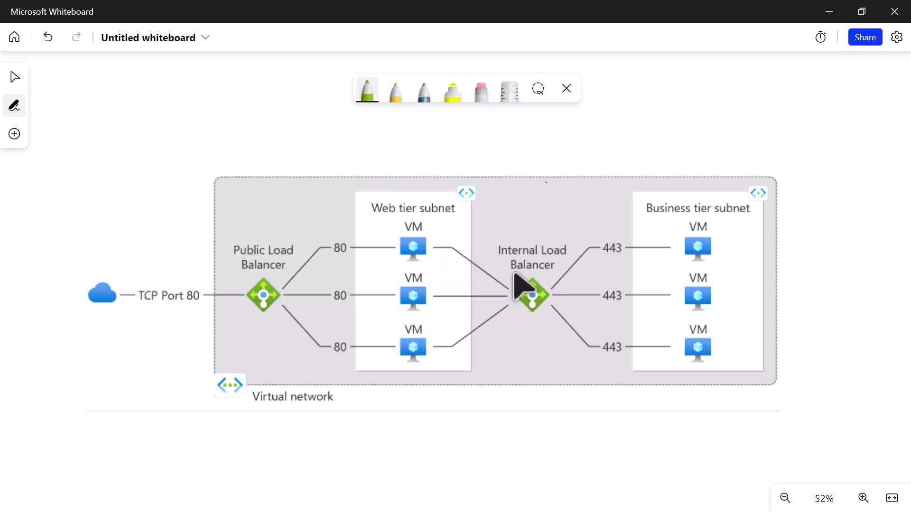
- Circle the Public Load Balancer and its three port 80 labels with the pen set to orange
{"action": "left_click", "coordinate": [367, 90]}
{"action": "left_click", "coordinate": [418, 183]}
{"action": "left_click", "coordinate": [515, 275]}
{"action": "mouse_move", "coordinate": [282, 222]}
{"action": "left_mouse_down"}
{"action": "mouse_move", "coordinate": [261, 225]}
{"action": "mouse_move", "coordinate": [213, 276]}
{"action": "mouse_move", "coordinate": [307, 311]}
{"action": "mouse_move", "coordinate": [248, 229]}
{"action": "left_mouse_up"}
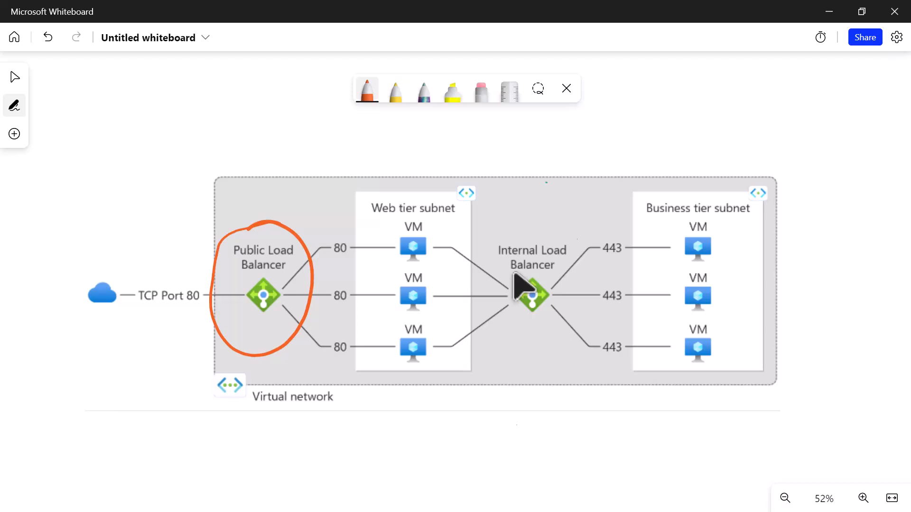
{"action": "mouse_move", "coordinate": [352, 236]}
{"action": "left_mouse_down"}
{"action": "mouse_move", "coordinate": [332, 265]}
{"action": "mouse_move", "coordinate": [334, 303]}
{"action": "left_mouse_up"}
{"action": "left_click_drag", "start_coordinate": [332, 335], "coordinate": [349, 346]}
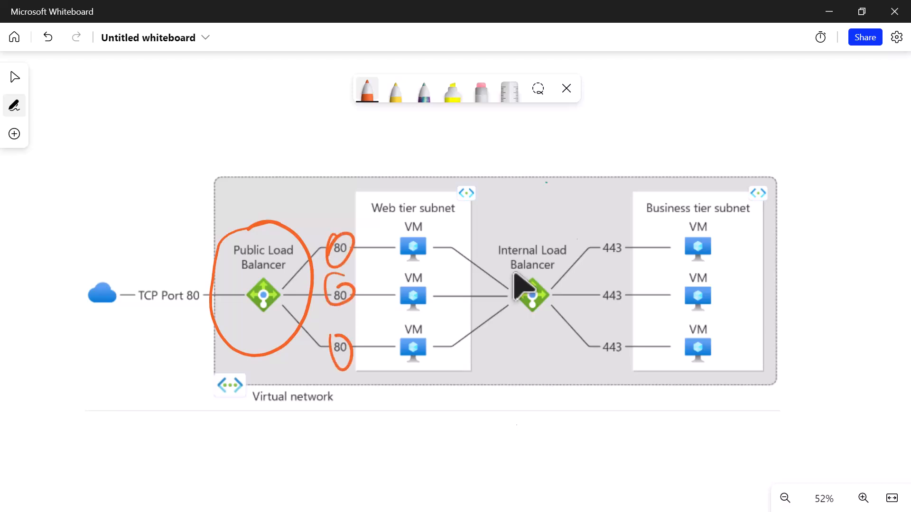
{"action": "mouse_move", "coordinate": [219, 280]}
{"action": "left_mouse_down"}
{"action": "mouse_move", "coordinate": [269, 284]}
{"action": "mouse_move", "coordinate": [206, 277]}
{"action": "mouse_move", "coordinate": [209, 285]}
{"action": "left_mouse_up"}
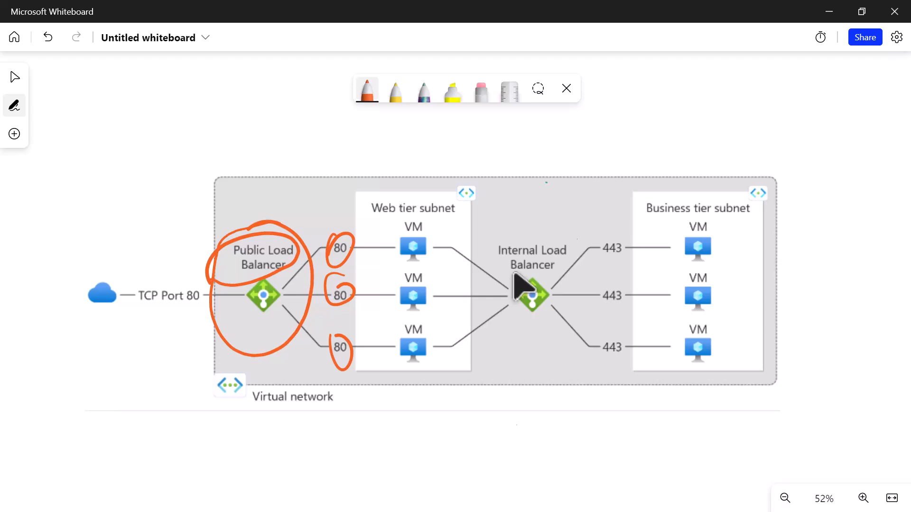
- Circle the Internal Load Balancer, the top web tier VM, all business tier VMs and the top 443 label, and loop around both subnets in orange
{"action": "mouse_move", "coordinate": [567, 230]}
{"action": "left_mouse_down"}
{"action": "mouse_move", "coordinate": [486, 273]}
{"action": "mouse_move", "coordinate": [519, 252]}
{"action": "left_mouse_up"}
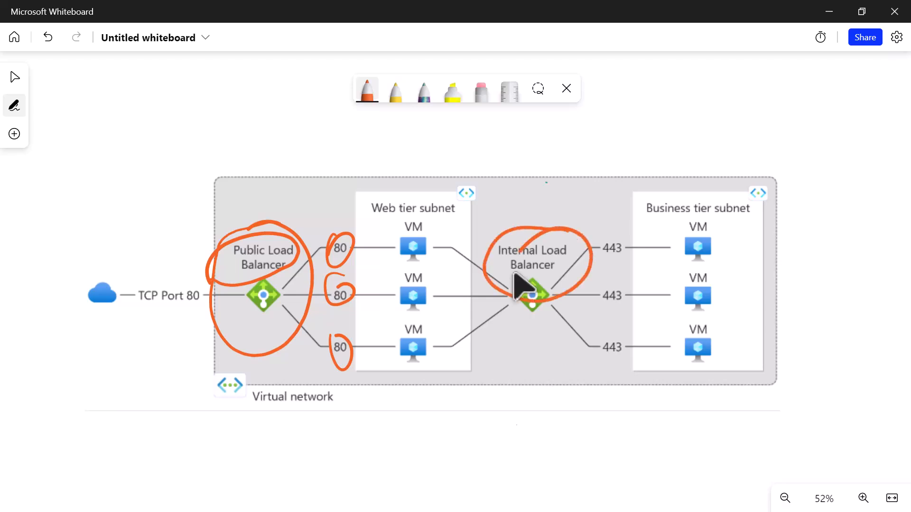
{"action": "left_click_drag", "start_coordinate": [519, 333], "coordinate": [530, 362]}
{"action": "left_click_drag", "start_coordinate": [422, 217], "coordinate": [380, 242]}
{"action": "mouse_move", "coordinate": [722, 198]}
{"action": "left_mouse_down"}
{"action": "mouse_move", "coordinate": [683, 252]}
{"action": "mouse_move", "coordinate": [712, 216]}
{"action": "left_mouse_up"}
{"action": "mouse_move", "coordinate": [686, 272]}
{"action": "left_mouse_down"}
{"action": "mouse_move", "coordinate": [706, 291]}
{"action": "mouse_move", "coordinate": [688, 273]}
{"action": "left_mouse_up"}
{"action": "mouse_move", "coordinate": [686, 325]}
{"action": "left_mouse_down"}
{"action": "mouse_move", "coordinate": [705, 358]}
{"action": "mouse_move", "coordinate": [709, 317]}
{"action": "left_mouse_up"}
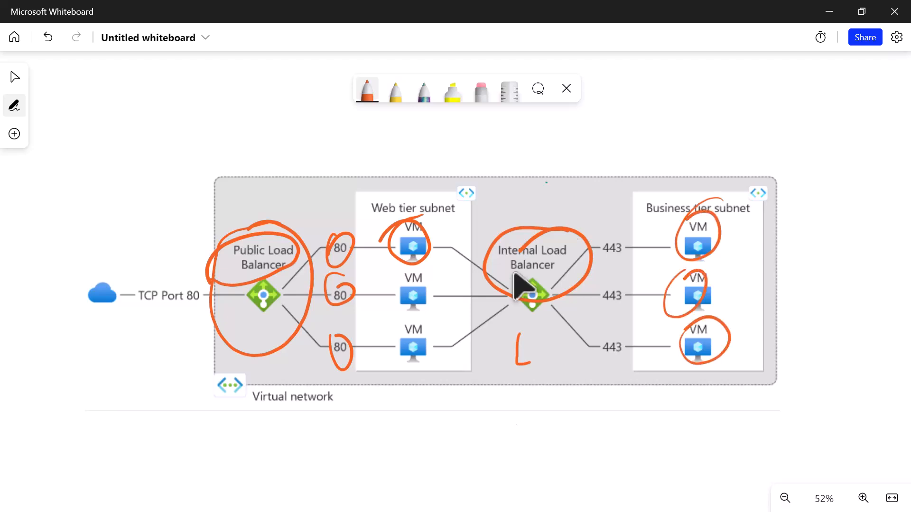
{"action": "mouse_move", "coordinate": [628, 246]}
{"action": "left_mouse_down"}
{"action": "mouse_move", "coordinate": [594, 241]}
{"action": "mouse_move", "coordinate": [619, 231]}
{"action": "left_mouse_up"}
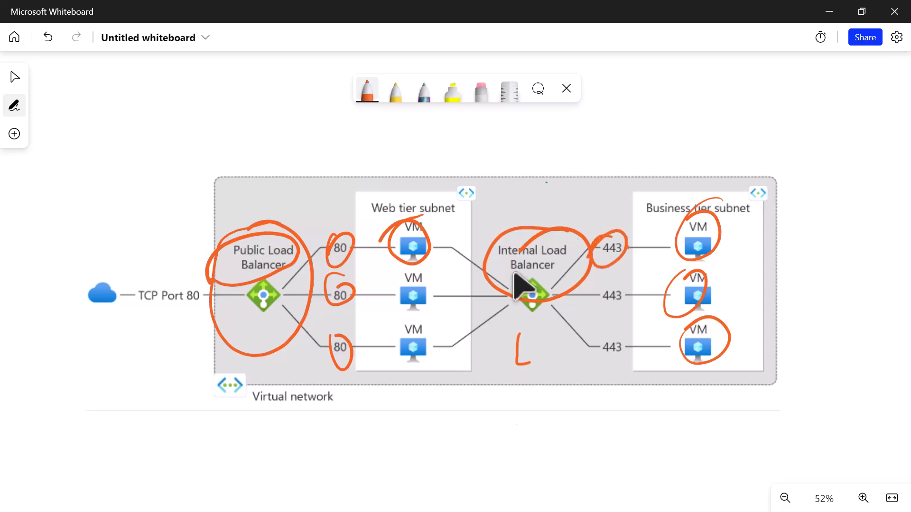
{"action": "mouse_move", "coordinate": [337, 192]}
{"action": "left_mouse_down"}
{"action": "mouse_move", "coordinate": [737, 157]}
{"action": "mouse_move", "coordinate": [664, 409]}
{"action": "mouse_move", "coordinate": [367, 244]}
{"action": "mouse_move", "coordinate": [370, 189]}
{"action": "left_mouse_up"}
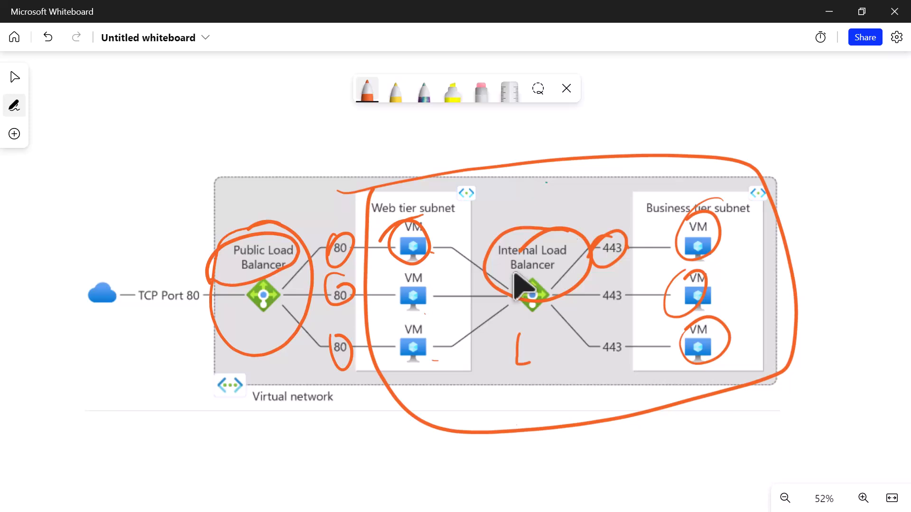
- Erase the orange pen annotations from the virtual network diagram using whole-stroke erasing
{"action": "left_click", "coordinate": [481, 91]}
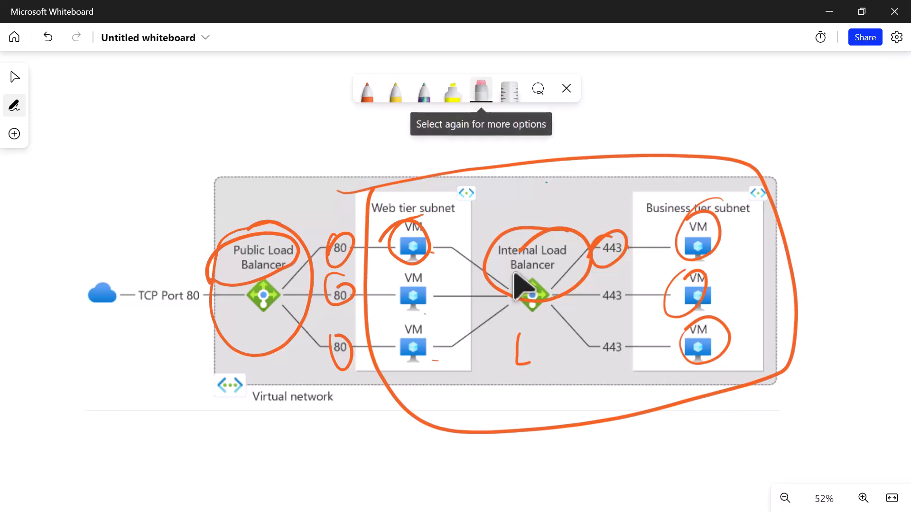
{"action": "mouse_move", "coordinate": [550, 160]}
{"action": "left_mouse_down"}
{"action": "mouse_move", "coordinate": [522, 351]}
{"action": "mouse_move", "coordinate": [698, 285]}
{"action": "mouse_move", "coordinate": [683, 351]}
{"action": "mouse_move", "coordinate": [285, 266]}
{"action": "mouse_move", "coordinate": [351, 290]}
{"action": "left_mouse_up"}
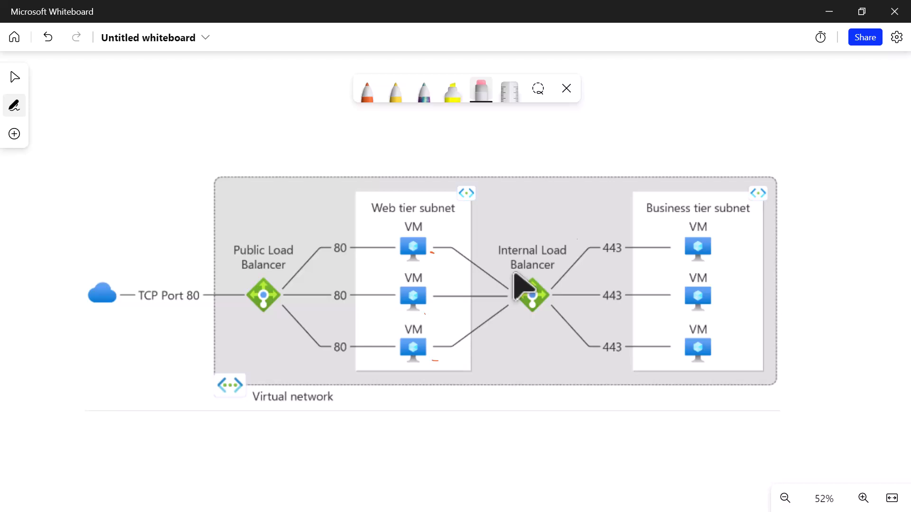
{"action": "left_click", "coordinate": [481, 91]}
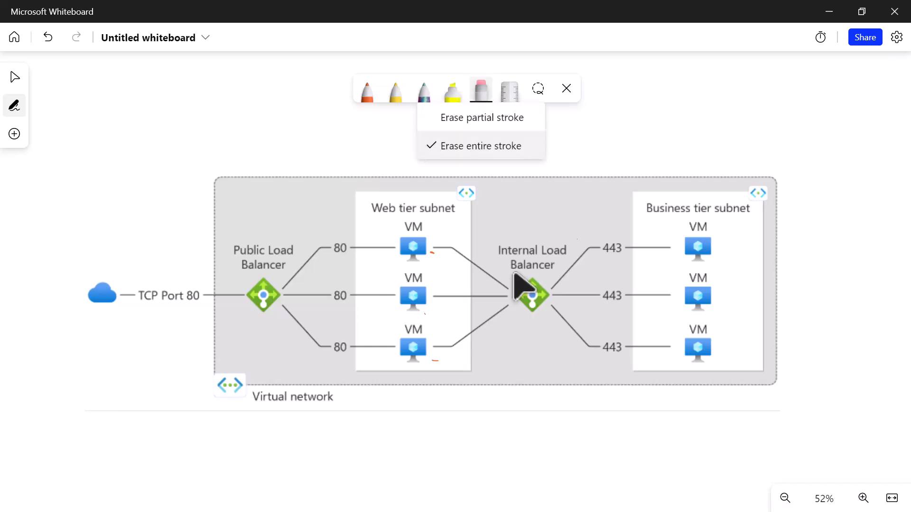
- Set the pen to purple and loop around the internal load balancer section and the public load balancer section
{"action": "left_click", "coordinate": [368, 91]}
{"action": "left_click", "coordinate": [367, 91]}
{"action": "left_click", "coordinate": [419, 217]}
{"action": "mouse_move", "coordinate": [332, 198]}
{"action": "left_mouse_down"}
{"action": "mouse_move", "coordinate": [468, 175]}
{"action": "mouse_move", "coordinate": [805, 283]}
{"action": "mouse_move", "coordinate": [458, 418]}
{"action": "mouse_move", "coordinate": [401, 169]}
{"action": "left_mouse_up"}
{"action": "mouse_move", "coordinate": [285, 157]}
{"action": "left_mouse_down"}
{"action": "mouse_move", "coordinate": [275, 153]}
{"action": "mouse_move", "coordinate": [129, 398]}
{"action": "mouse_move", "coordinate": [304, 174]}
{"action": "mouse_move", "coordinate": [190, 179]}
{"action": "left_mouse_up"}
- Draw purple arrows into the Public Load Balancer and lines from it to the three web tier VMs
{"action": "mouse_move", "coordinate": [98, 263]}
{"action": "left_mouse_down"}
{"action": "mouse_move", "coordinate": [231, 293]}
{"action": "mouse_move", "coordinate": [217, 333]}
{"action": "left_mouse_up"}
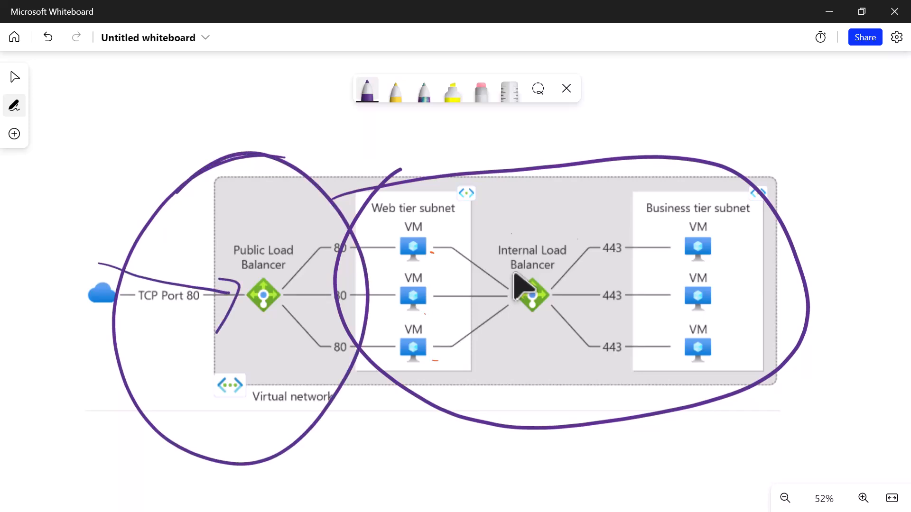
{"action": "mouse_move", "coordinate": [67, 379]}
{"action": "left_mouse_down"}
{"action": "mouse_move", "coordinate": [224, 312]}
{"action": "mouse_move", "coordinate": [237, 294]}
{"action": "left_mouse_up"}
{"action": "left_click_drag", "start_coordinate": [234, 328], "coordinate": [247, 295]}
{"action": "mouse_move", "coordinate": [189, 283]}
{"action": "left_mouse_down"}
{"action": "mouse_move", "coordinate": [185, 308]}
{"action": "mouse_move", "coordinate": [161, 319]}
{"action": "left_mouse_up"}
{"action": "mouse_move", "coordinate": [275, 284]}
{"action": "left_mouse_down"}
{"action": "mouse_move", "coordinate": [298, 259]}
{"action": "mouse_move", "coordinate": [405, 245]}
{"action": "mouse_move", "coordinate": [414, 298]}
{"action": "left_mouse_up"}
{"action": "left_click_drag", "start_coordinate": [269, 284], "coordinate": [395, 338]}
{"action": "left_click_drag", "start_coordinate": [276, 254], "coordinate": [387, 244]}
{"action": "left_click_drag", "start_coordinate": [281, 315], "coordinate": [396, 318]}
{"action": "left_click_drag", "start_coordinate": [306, 339], "coordinate": [365, 345]}
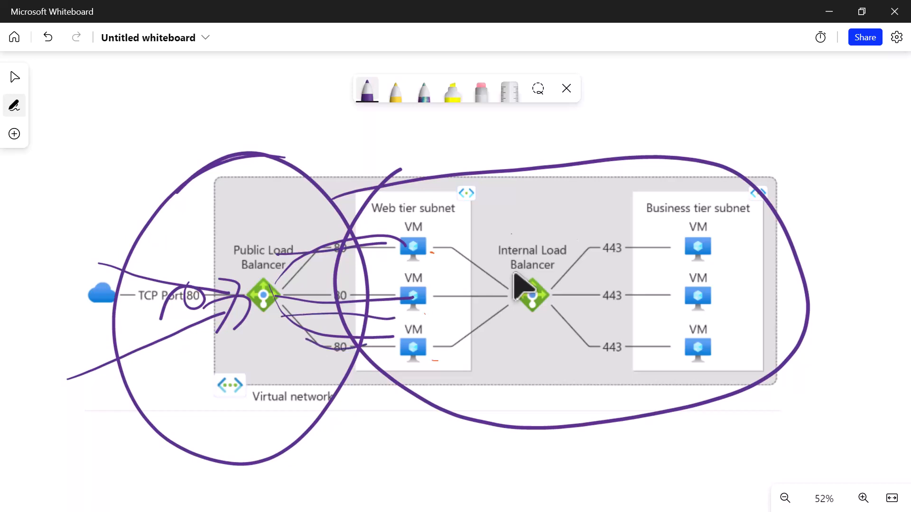
- Circle the three 443 labels beside the Business tier subnet in purple
{"action": "mouse_move", "coordinate": [617, 224]}
{"action": "left_mouse_down"}
{"action": "mouse_move", "coordinate": [600, 232]}
{"action": "mouse_move", "coordinate": [615, 240]}
{"action": "mouse_move", "coordinate": [627, 227]}
{"action": "left_mouse_up"}
{"action": "mouse_move", "coordinate": [619, 279]}
{"action": "left_mouse_down"}
{"action": "mouse_move", "coordinate": [599, 306]}
{"action": "mouse_move", "coordinate": [631, 278]}
{"action": "left_mouse_up"}
{"action": "mouse_move", "coordinate": [623, 329]}
{"action": "left_mouse_down"}
{"action": "mouse_move", "coordinate": [616, 330]}
{"action": "mouse_move", "coordinate": [636, 332]}
{"action": "left_mouse_up"}
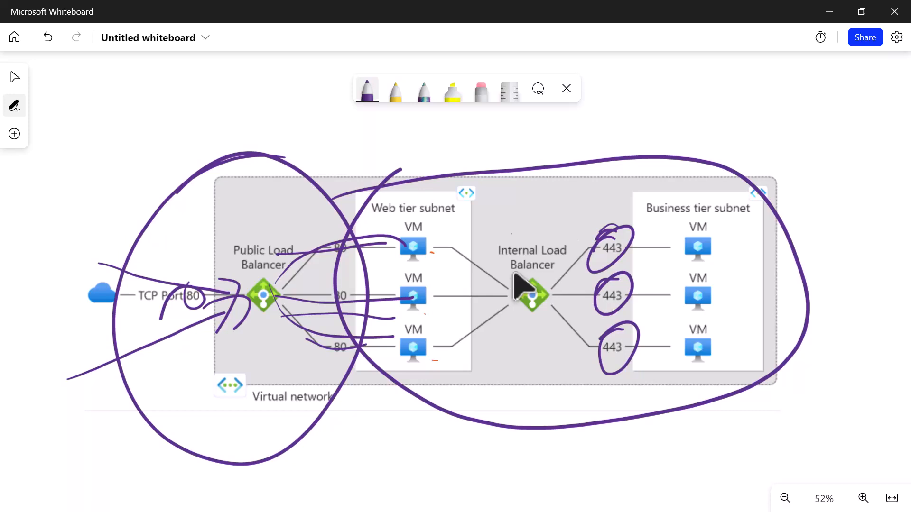
- Switch to the Azure Class notes in Sublime Text and highlight the External Load Balancer entry
{"action": "left_click", "coordinate": [829, 19]}
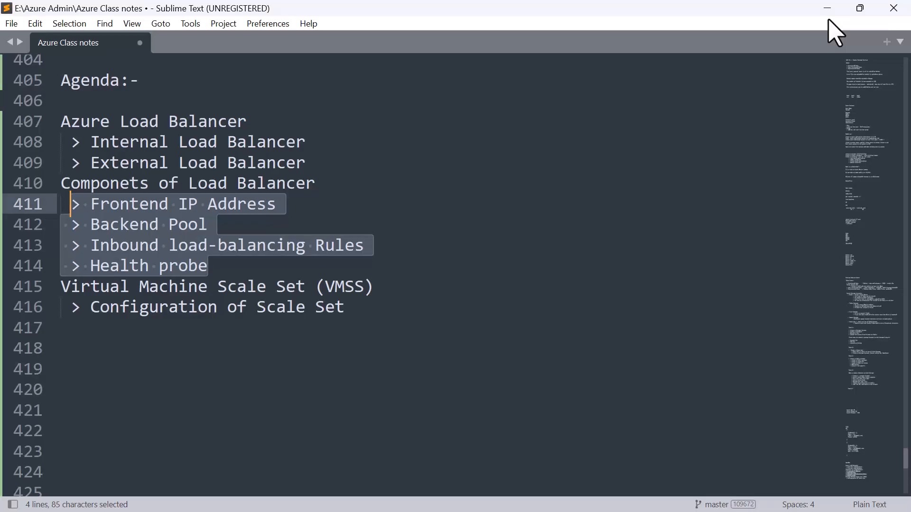
{"action": "left_click", "coordinate": [396, 257]}
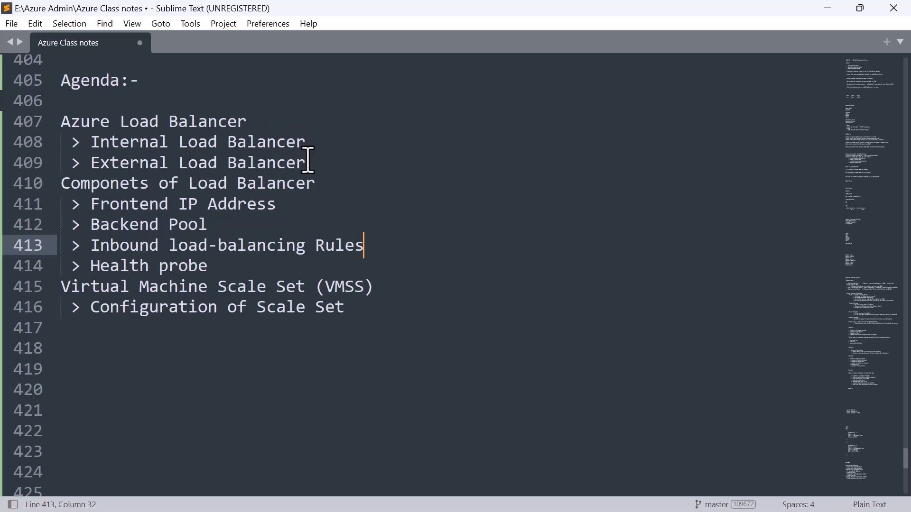
{"action": "left_click_drag", "start_coordinate": [307, 163], "coordinate": [91, 162]}
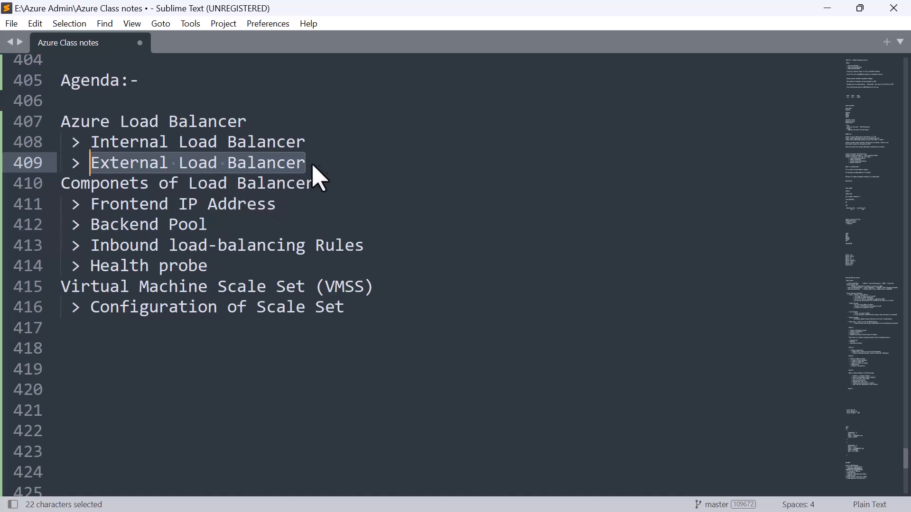
{"action": "left_click", "coordinate": [340, 170]}
- Add a "Lab:-" heading below the Configuration of Scale Set line, with blank lines around it
{"action": "left_click", "coordinate": [386, 315]}
{"action": "key", "text": "Return"}
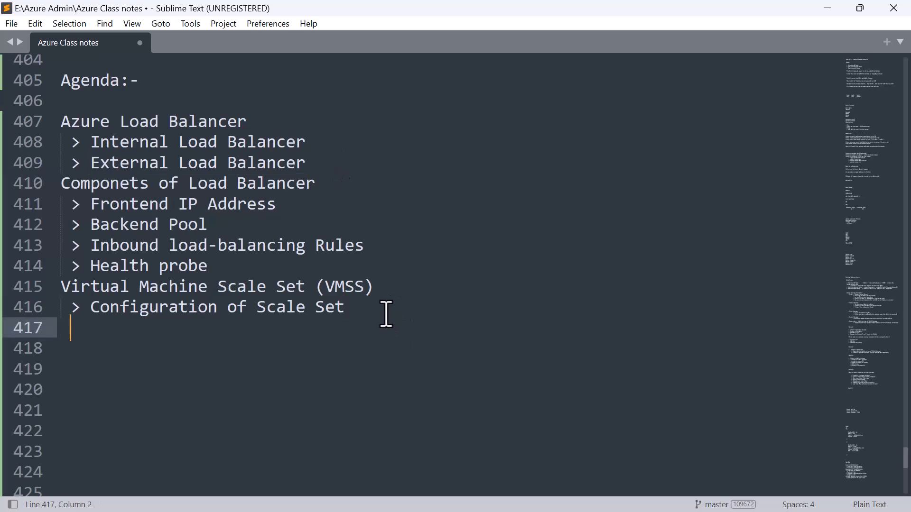
{"action": "key", "text": "Return"}
{"action": "key", "text": "Return"}
{"action": "type", "text": "Lab"}
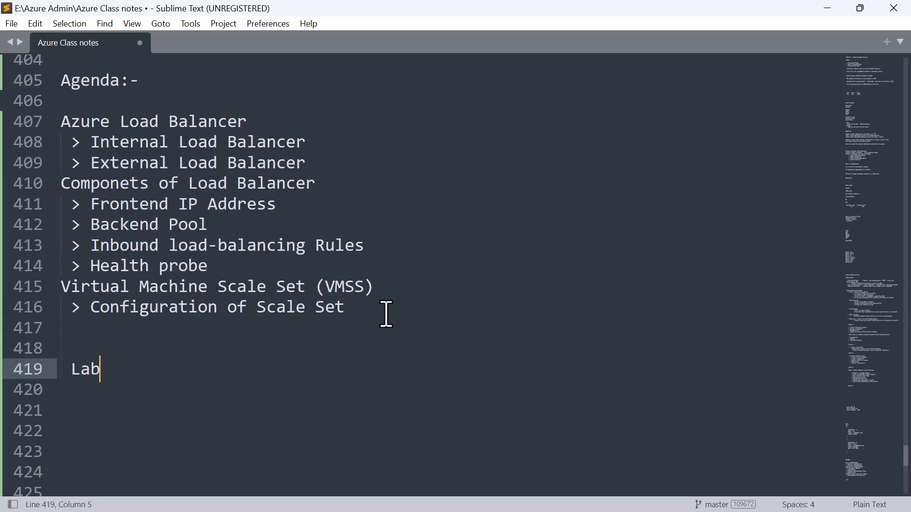
{"action": "type", "text": ":-"}
{"action": "key", "text": "Return"}
{"action": "key", "text": "Return"}
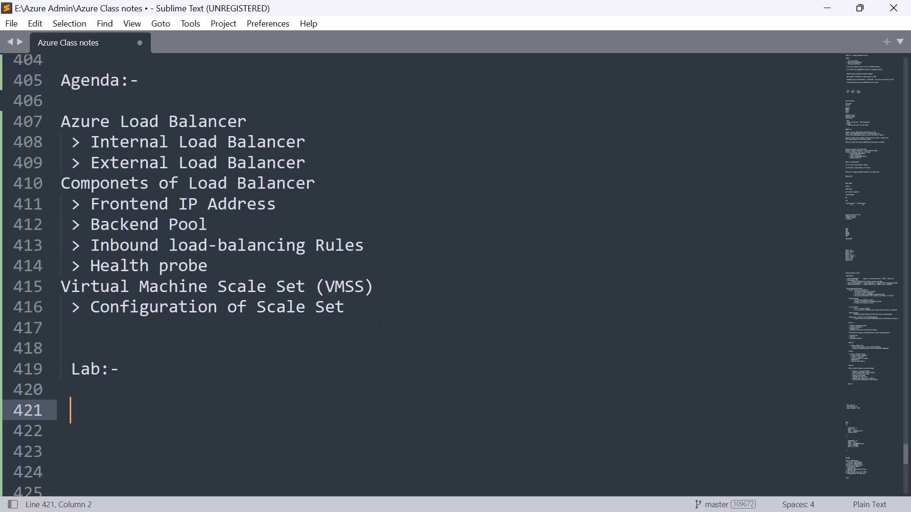
- Write "Create a webserver" as the first line under the Lab heading
{"action": "scroll", "coordinate": [387, 315], "scroll_direction": "down", "scroll_amount": 1}
{"action": "type", "text": "Create a"}
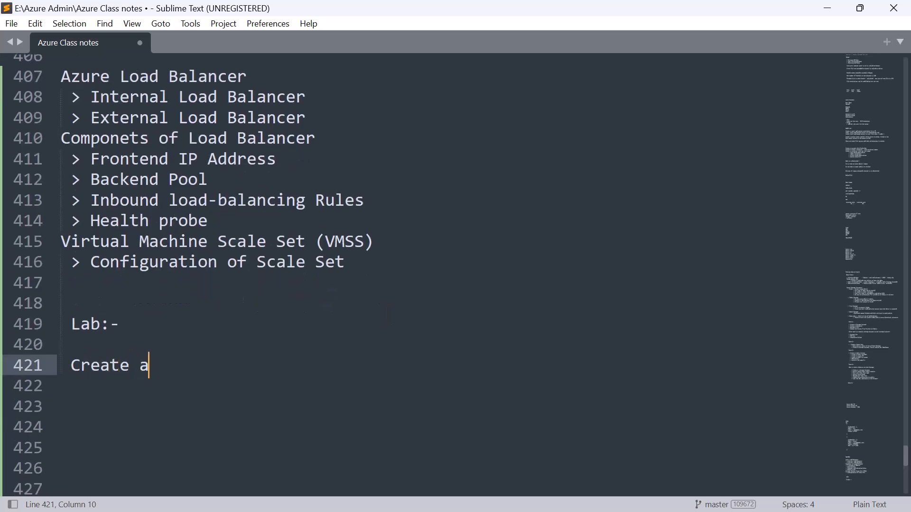
{"action": "type", "text": " webserve3r"}
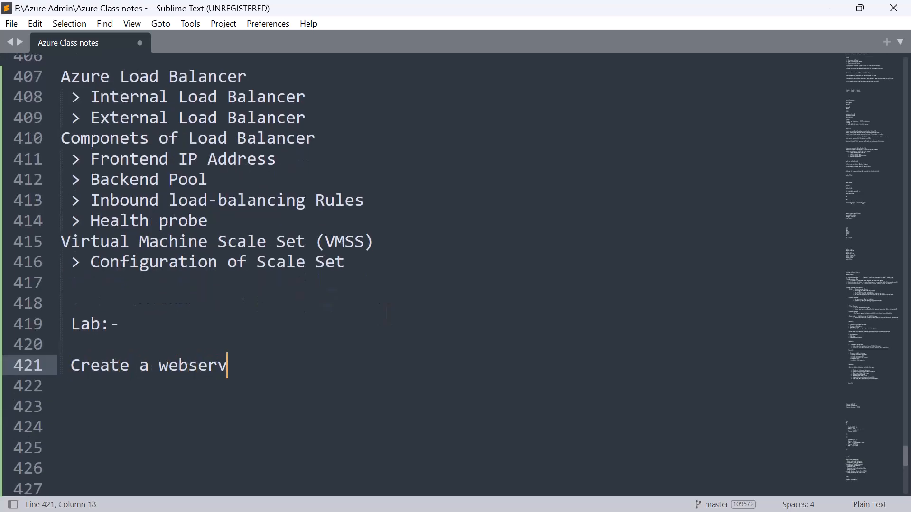
{"action": "key", "text": "BackSpace"}
{"action": "key", "text": "BackSpace"}
{"action": "key", "text": "BackSpace"}
{"action": "type", "text": "er"}
- Add the indented sub-item "> Host a website" under Create a webserver
{"action": "key", "text": "Return"}
{"action": "type", "text": "> host"}
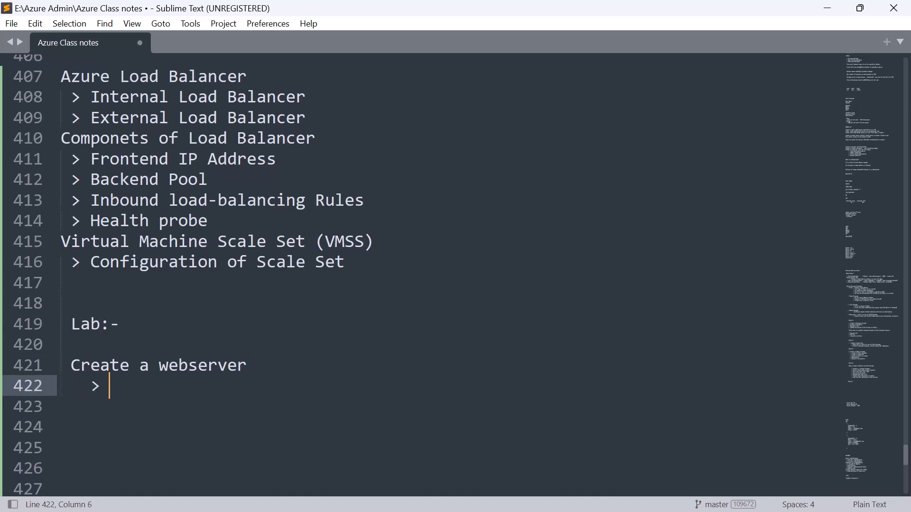
{"action": "key", "text": "BackSpace"}
{"action": "key", "text": "BackSpace"}
{"action": "key", "text": "BackSpace"}
{"action": "key", "text": "BackSpace"}
{"action": "key", "text": "BackSpace"}
{"action": "type", "text": "Host a website"}
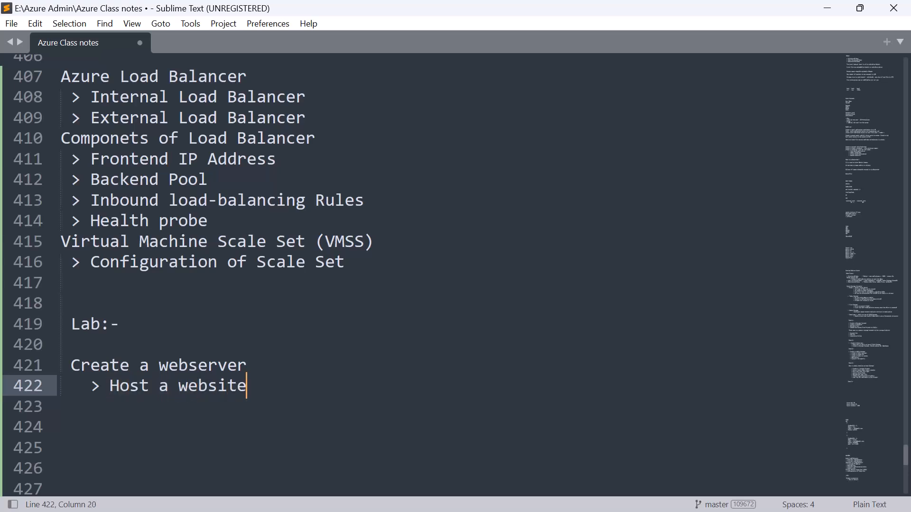
- Add the sub-item "> Load balancer" below Host a website
{"action": "key", "text": "Return"}
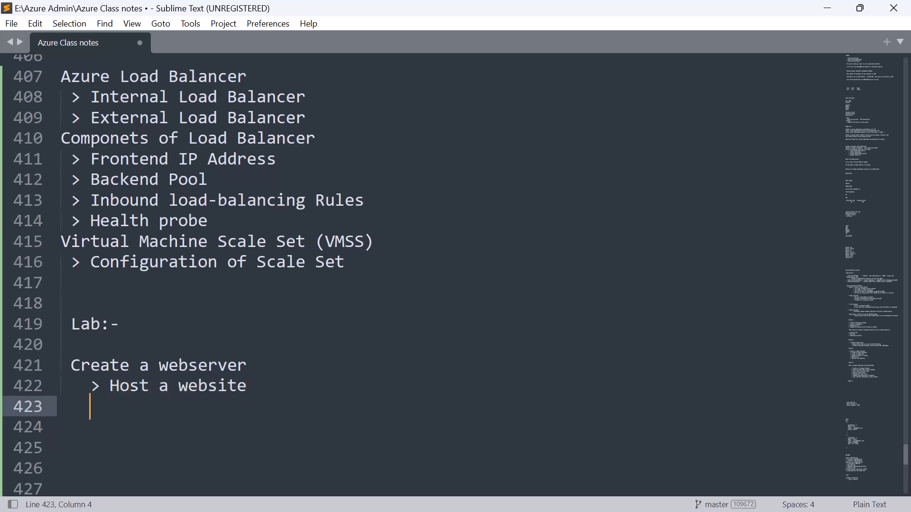
{"action": "type", "text": "> Load balancer"}
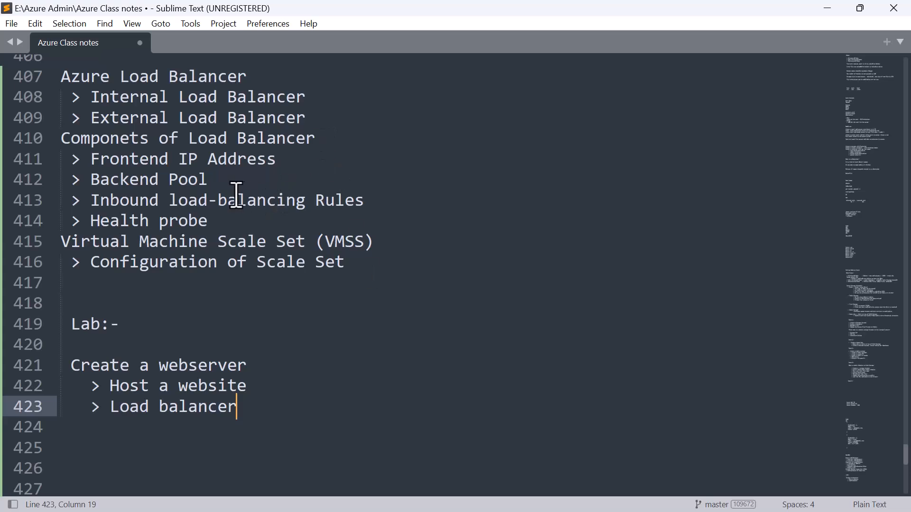
{"action": "left_click", "coordinate": [212, 228]}
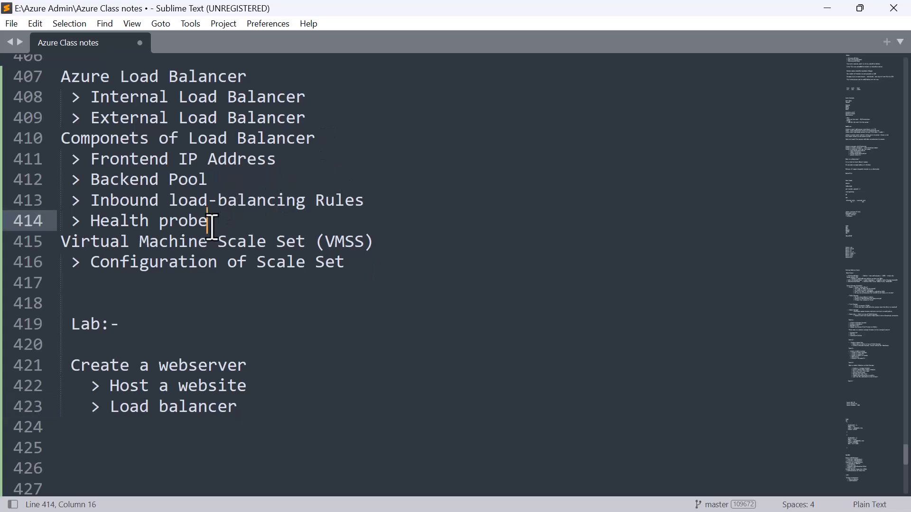
- Add "> FE IP address" as an indented item under the lab's Load balancer entry
{"action": "left_click", "coordinate": [254, 406]}
{"action": "key", "text": "Return"}
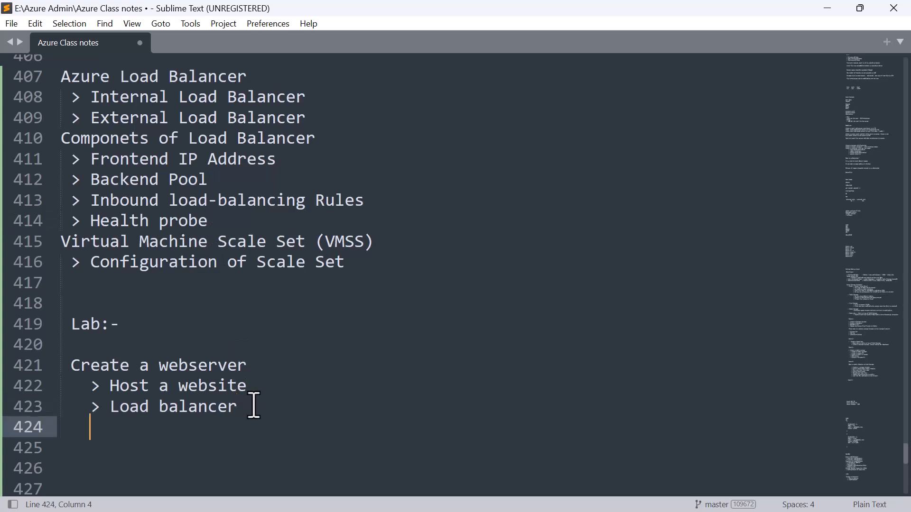
{"action": "type", "text": "> FE If"}
{"action": "key", "text": "BackSpace"}
{"action": "type", "text": "P address"}
- Add "> Backend pool" below the FE IP address item
{"action": "key", "text": "Return"}
{"action": "type", "text": "> BAck"}
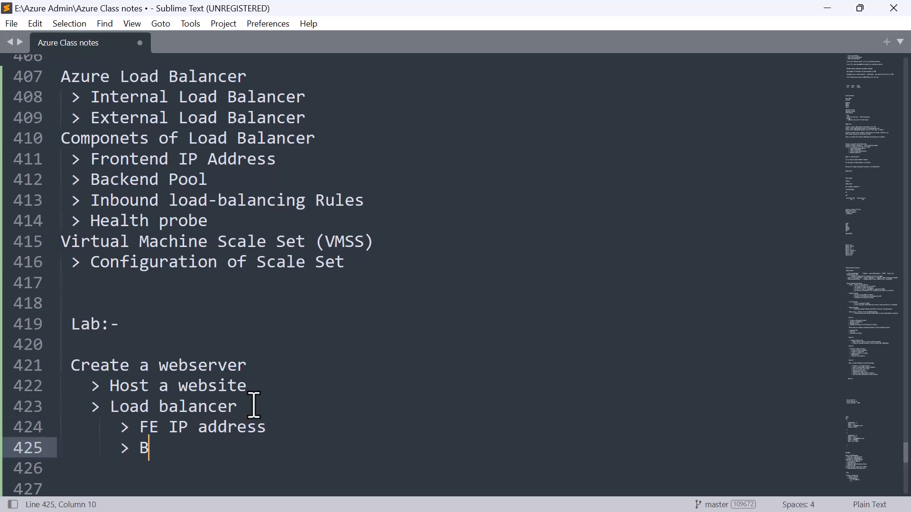
{"action": "key", "text": "BackSpace"}
{"action": "key", "text": "BackSpace"}
{"action": "key", "text": "BackSpace"}
{"action": "type", "text": "ackend"}
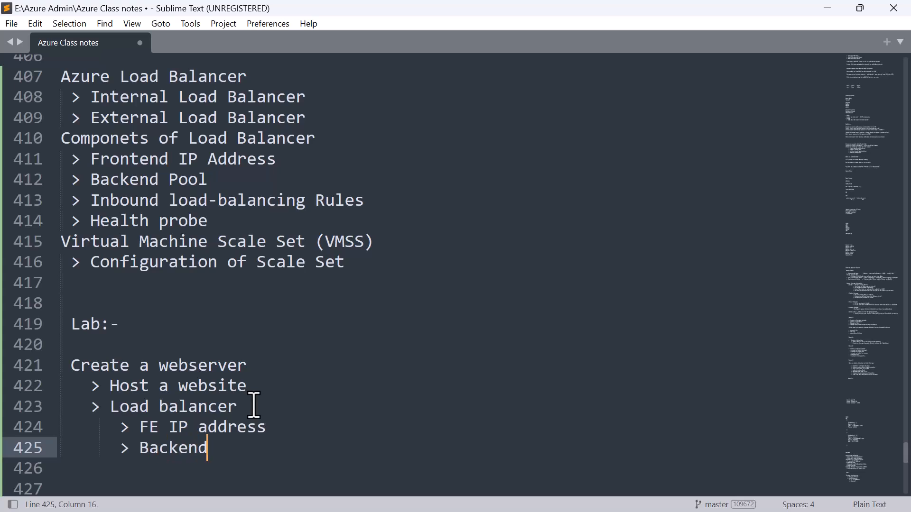
{"action": "type", "text": " pool"}
- Add "> Rules" below the lab's Backend pool item
{"action": "key", "text": "Return"}
{"action": "type", "text": "> "}
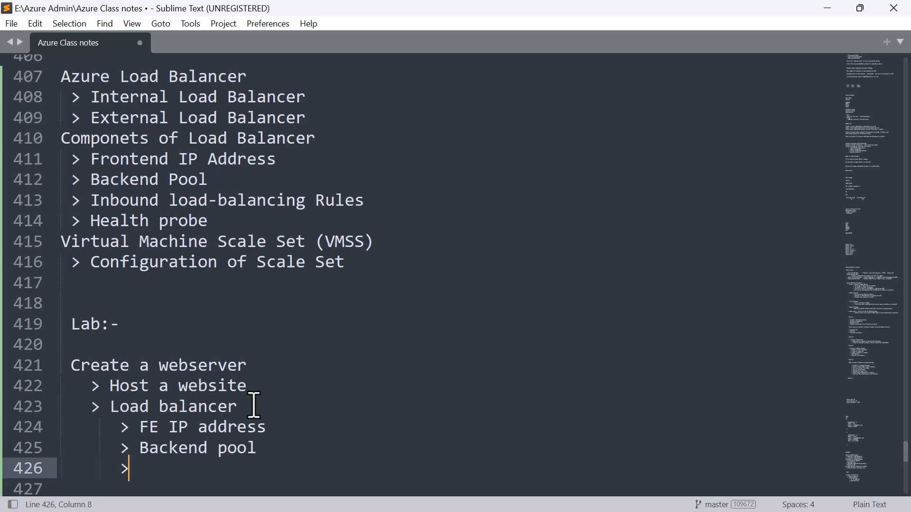
{"action": "type", "text": "Ruke"}
{"action": "key", "text": "BackSpace"}
{"action": "key", "text": "BackSpace"}
{"action": "type", "text": "s"}
- Add "> Health Probe" below the Rules item, followed by blank lines
{"action": "key", "text": "Return"}
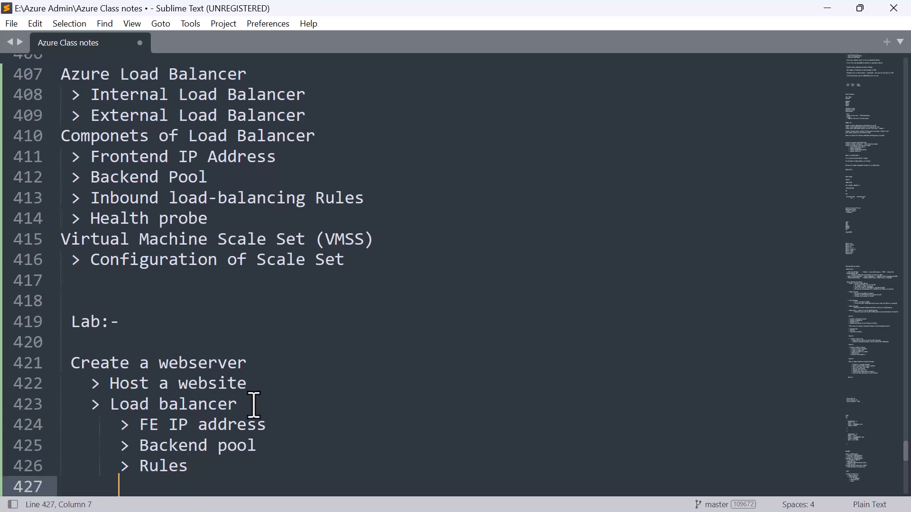
{"action": "type", "text": "> Health Probe"}
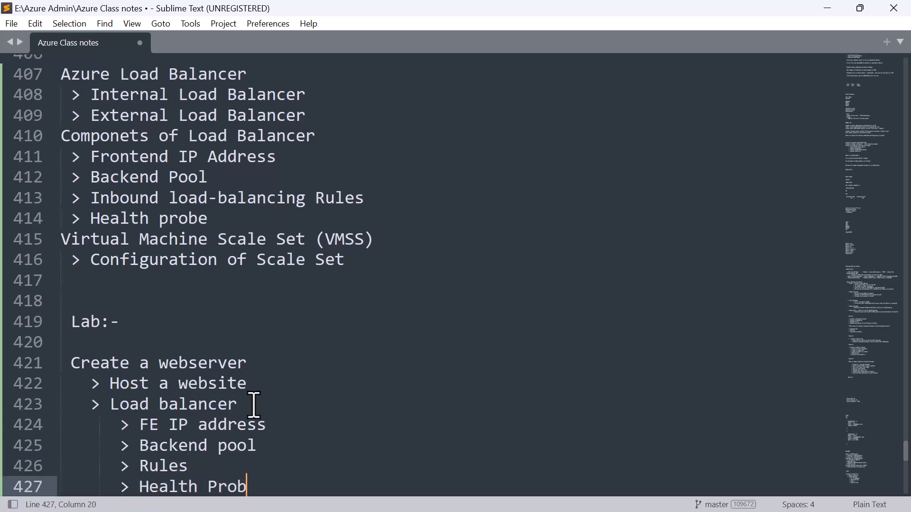
{"action": "scroll", "coordinate": [254, 405], "scroll_direction": "down", "scroll_amount": 2}
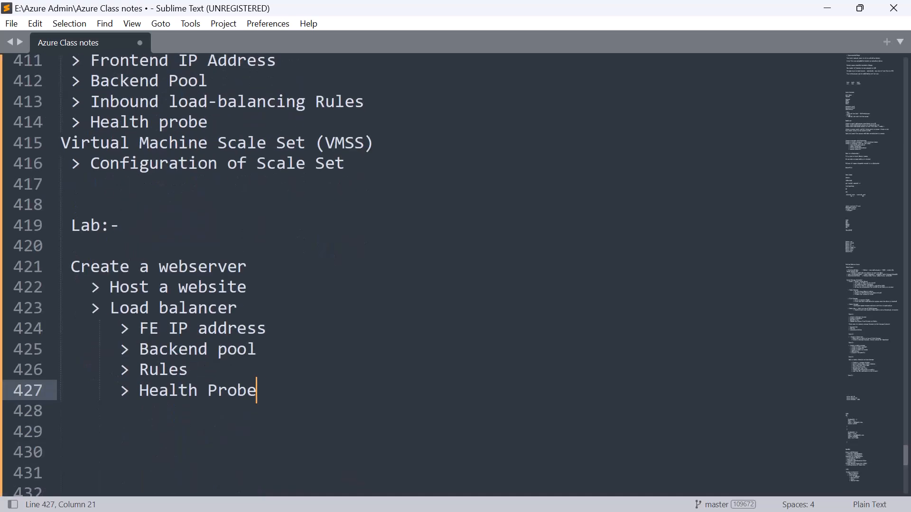
{"action": "key", "text": "Return"}
{"action": "key", "text": "Return"}
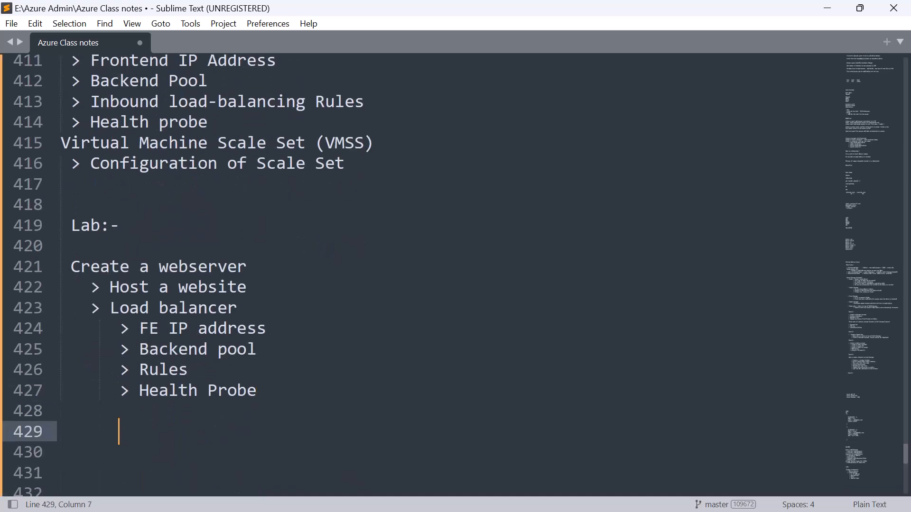
- Append the note "- Put this is web browser" to the FE IP address item
{"action": "left_click", "coordinate": [286, 337]}
{"action": "type", "text": "- Put "}
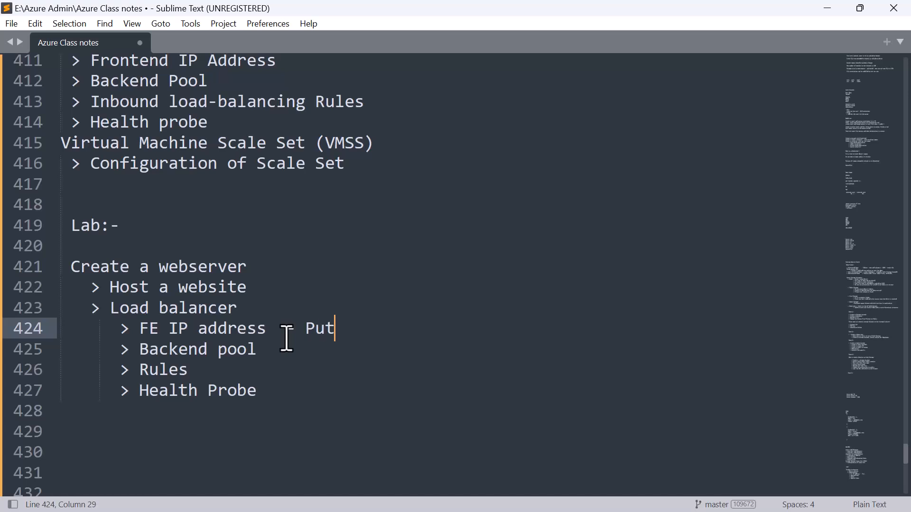
{"action": "type", "text": "this is "}
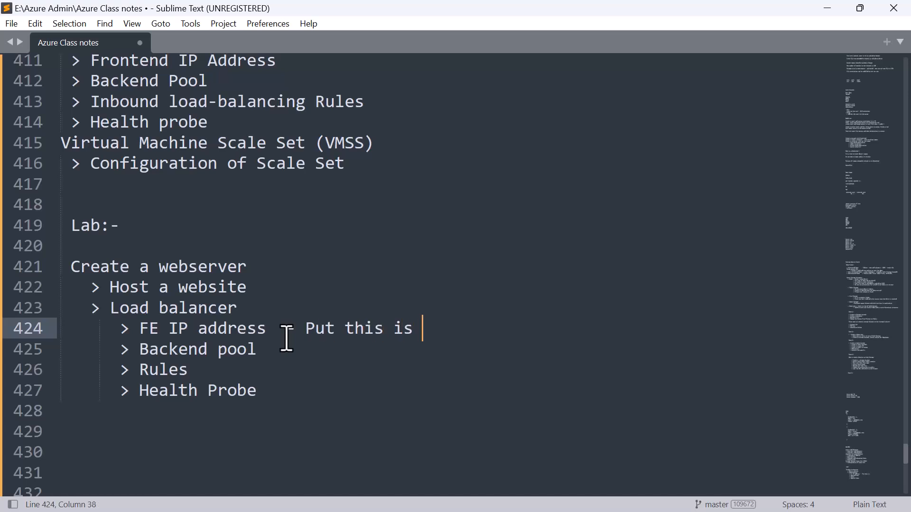
{"action": "type", "text": "webbrowser"}
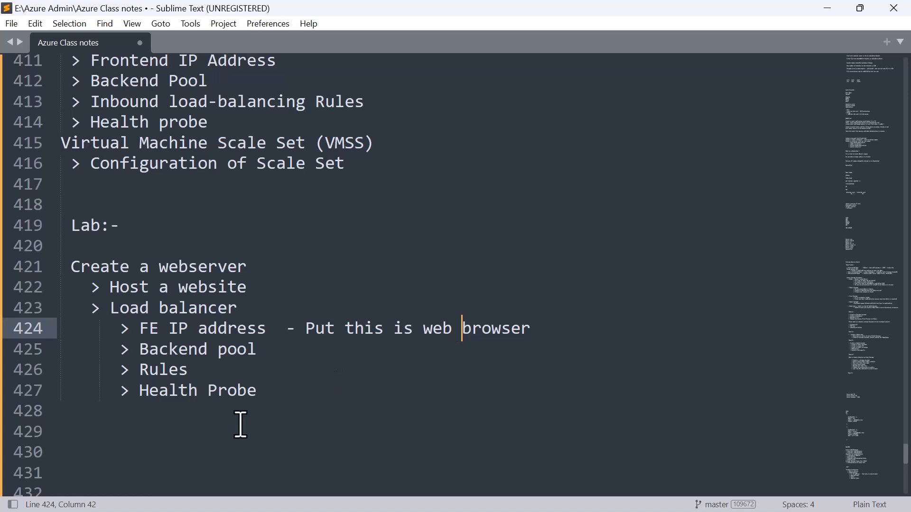
- Add the line "Create one more server add the load balancer and see load is distributed ?" below the Health Probe item, after a blank line
{"action": "left_click", "coordinate": [277, 390]}
{"action": "key", "text": "Return"}
{"action": "key", "text": "Return"}
{"action": "key", "text": "BackSpace"}
{"action": "key", "text": "BackSpace"}
{"action": "key", "text": "BackSpace"}
{"action": "key", "text": "BackSpace"}
{"action": "key", "text": "BackSpace"}
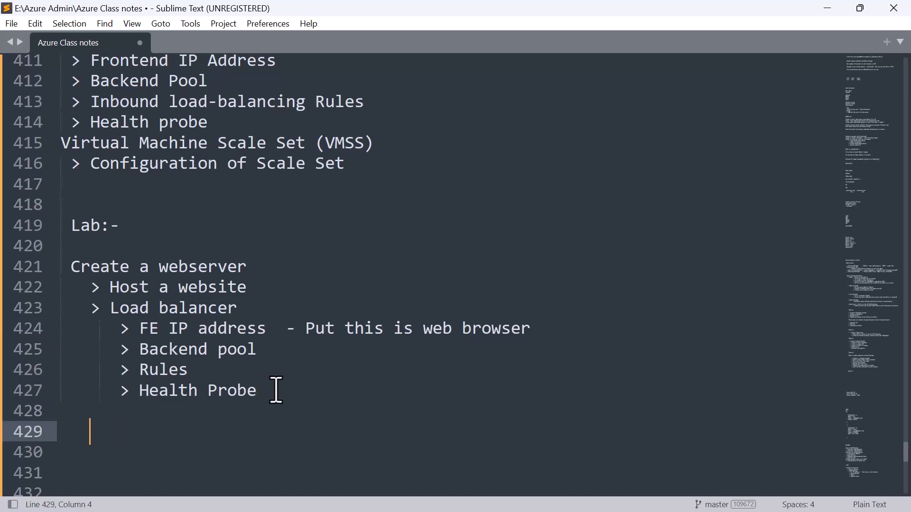
{"action": "type", "text": "Create one more servr"}
{"action": "key", "text": "BackSpace"}
{"action": "type", "text": "er add"}
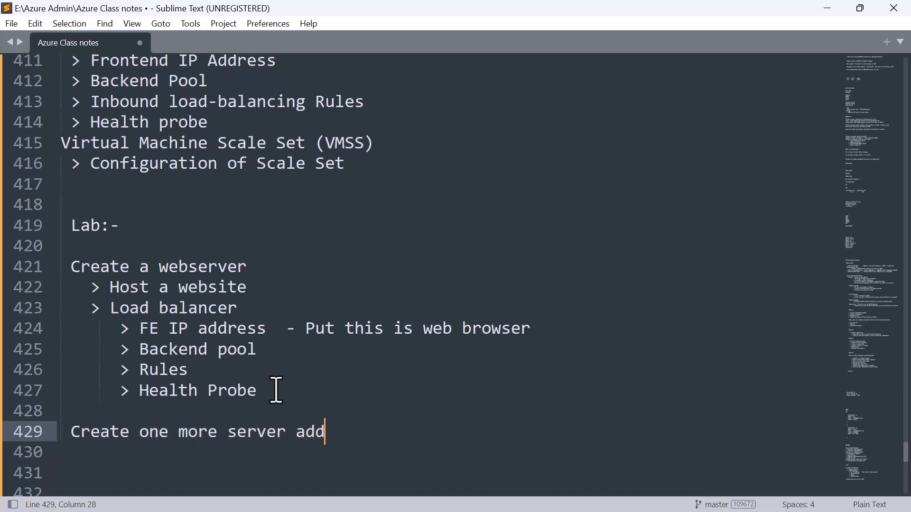
{"action": "type", "text": " the load b"}
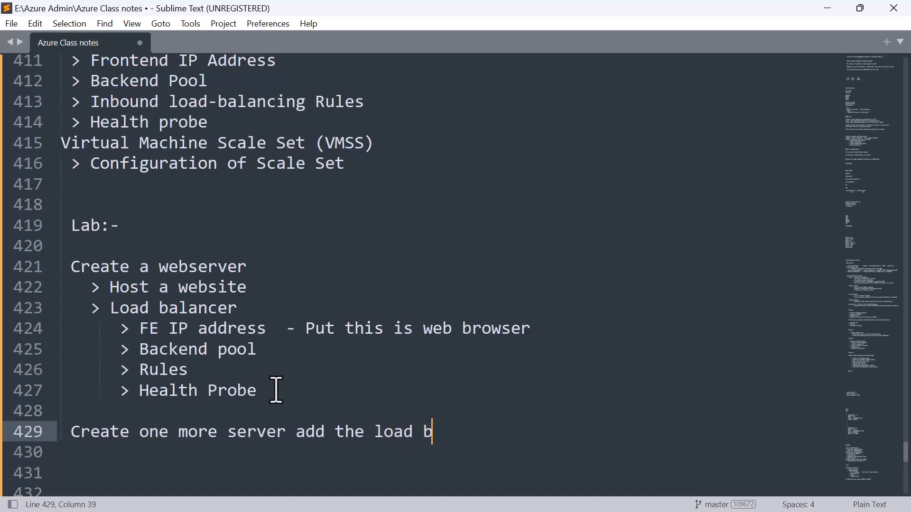
{"action": "type", "text": "alancer "}
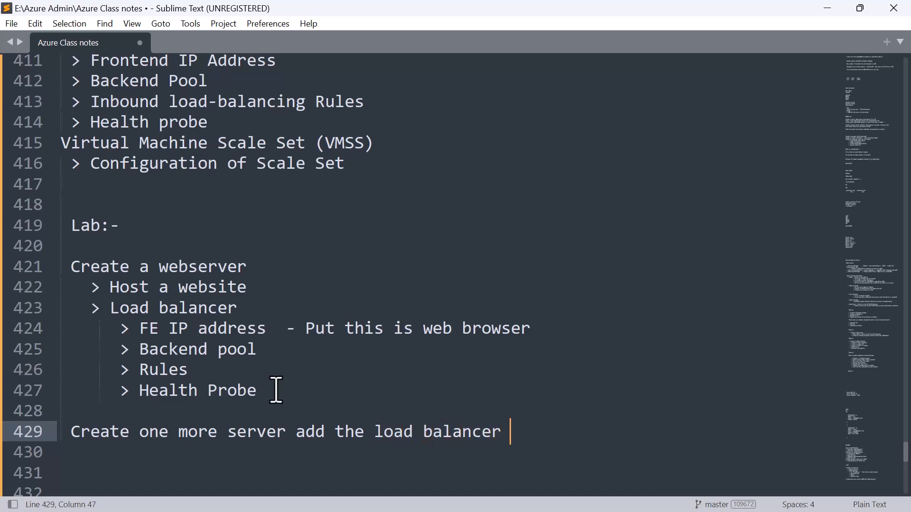
{"action": "type", "text": "and see "}
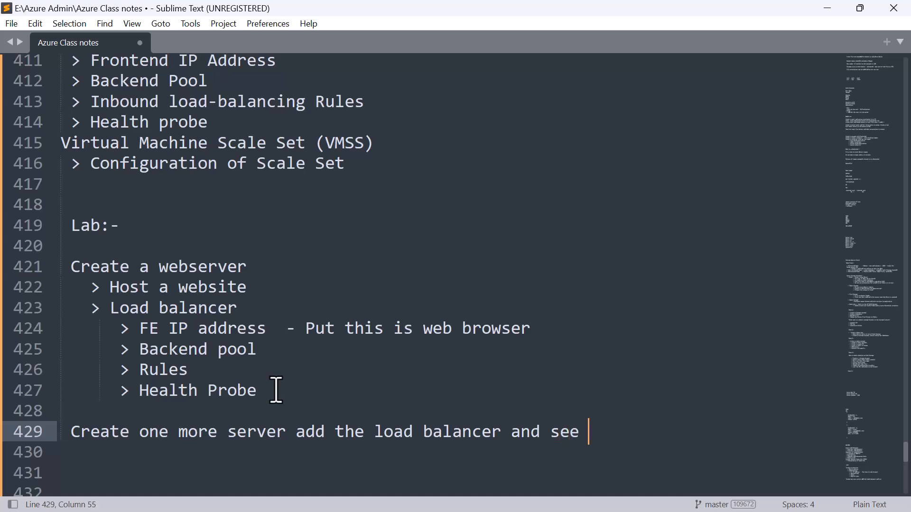
{"action": "type", "text": "load is dis"}
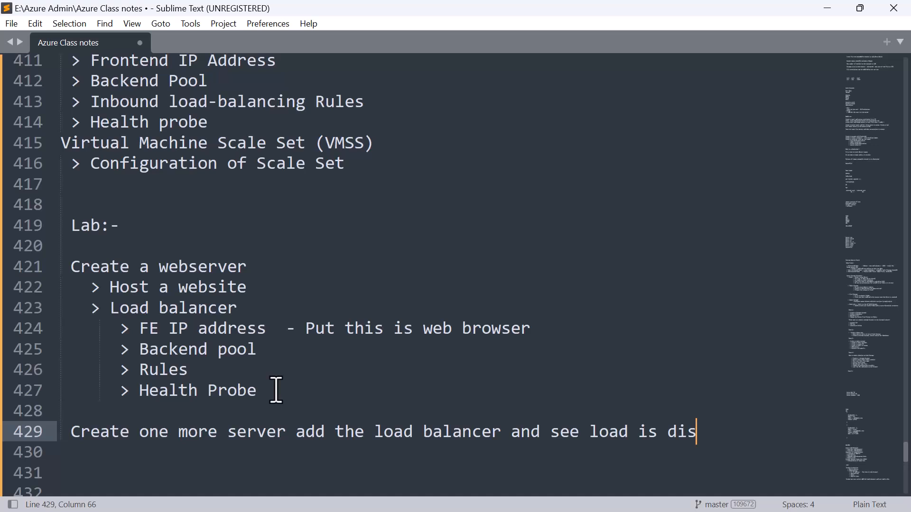
{"action": "type", "text": "tributed"}
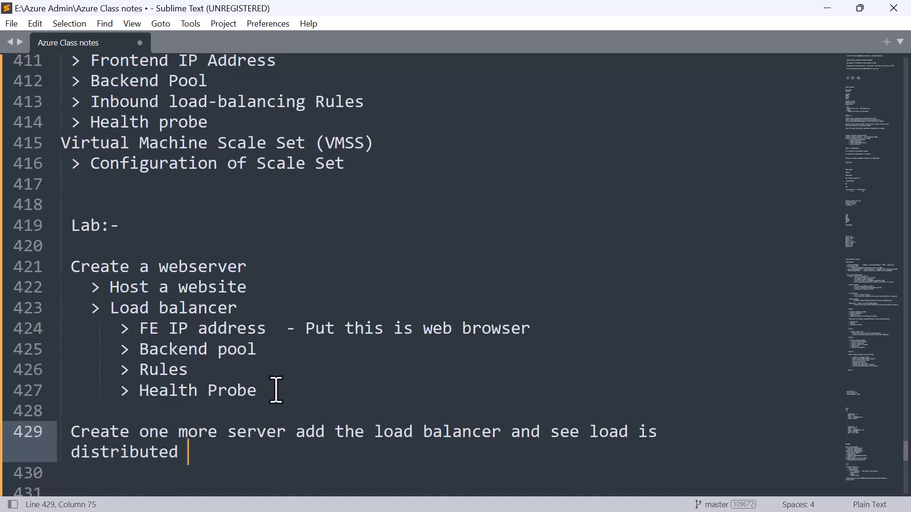
{"action": "type", "text": " ?"}
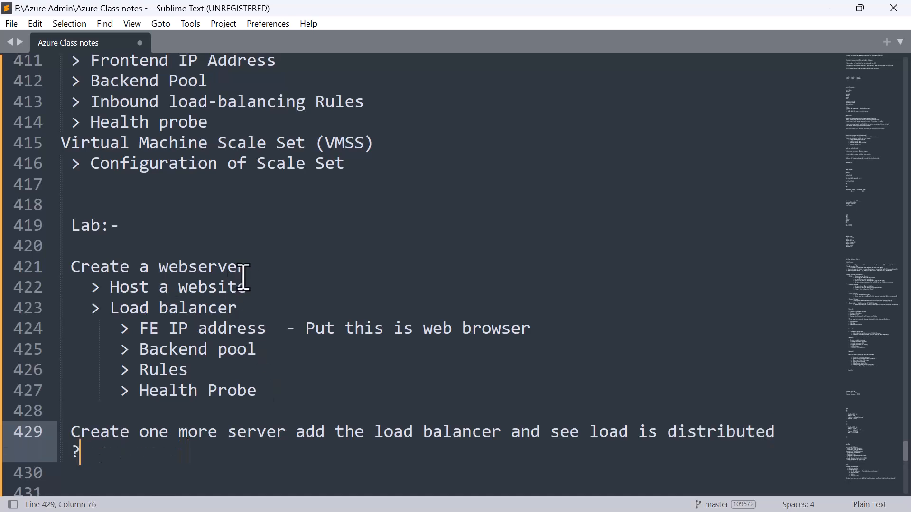
- Highlight the "Host a website" item in the lab notes and switch to the Azure portal in the browser
{"action": "left_click", "coordinate": [255, 288]}
{"action": "left_click_drag", "start_coordinate": [255, 288], "coordinate": [111, 285]}
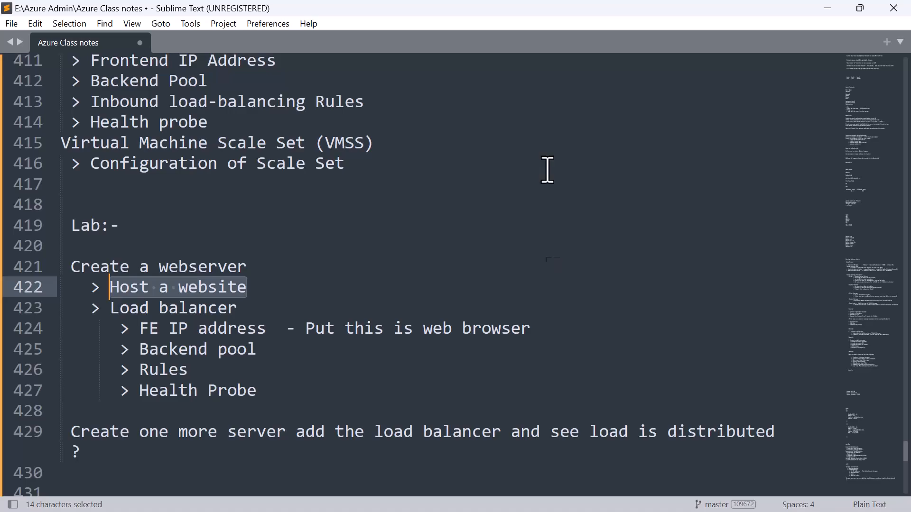
{"action": "key", "text": "alt+Tab"}
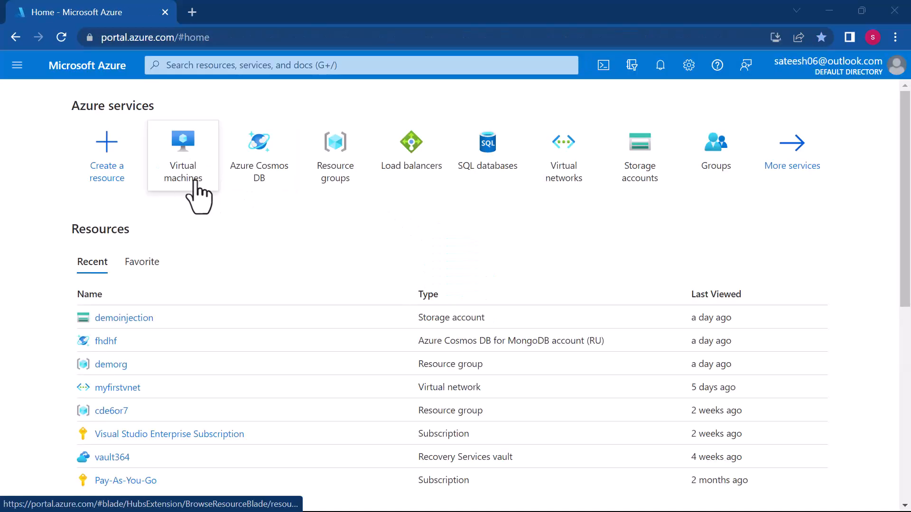
- Open the virtual machines service and start creating an Azure virtual machine
{"action": "mouse_move", "coordinate": [197, 162]}
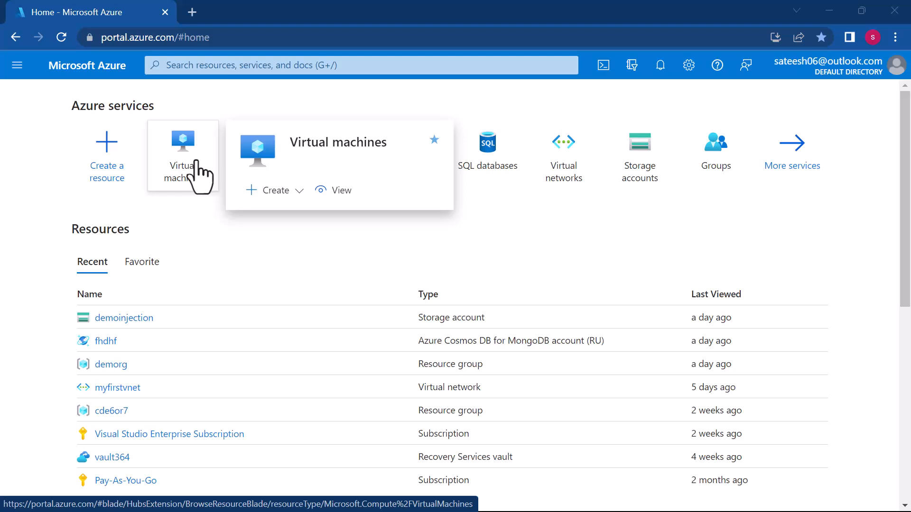
{"action": "left_click", "coordinate": [196, 162]}
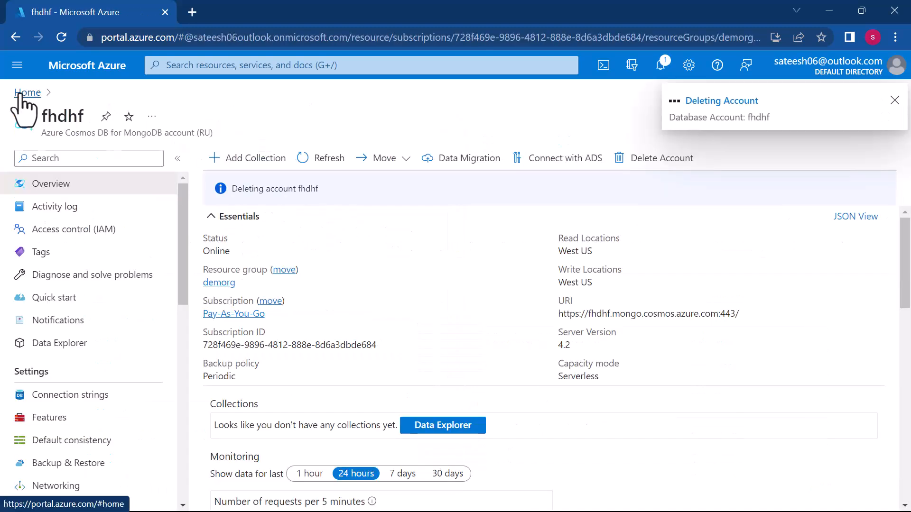
{"action": "left_click", "coordinate": [22, 94]}
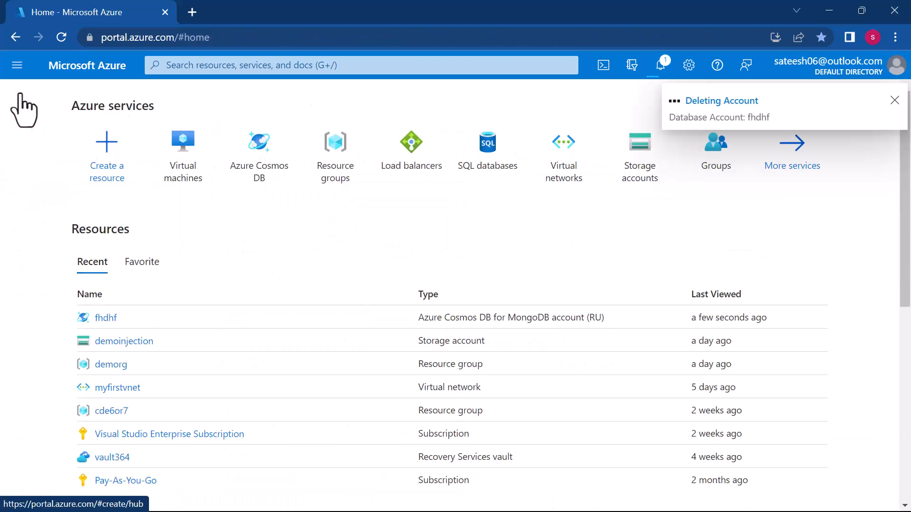
{"action": "left_click", "coordinate": [167, 143]}
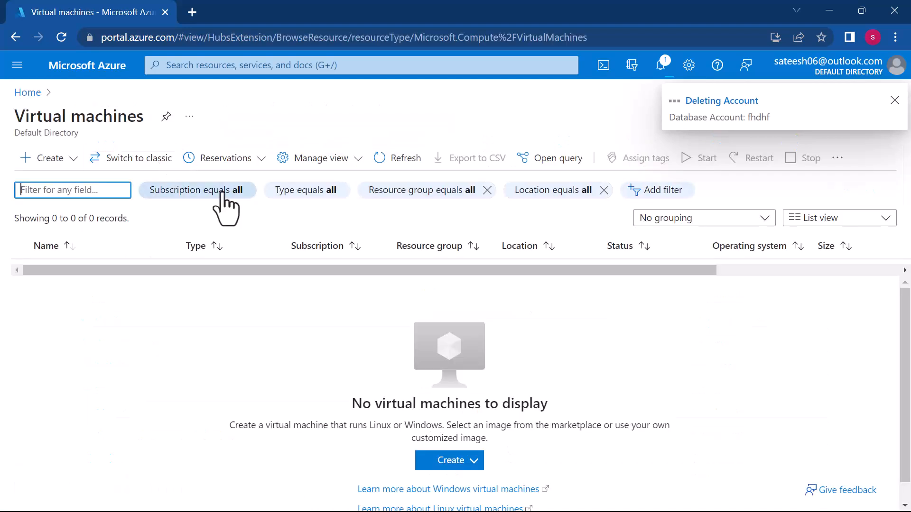
{"action": "left_click", "coordinate": [42, 159]}
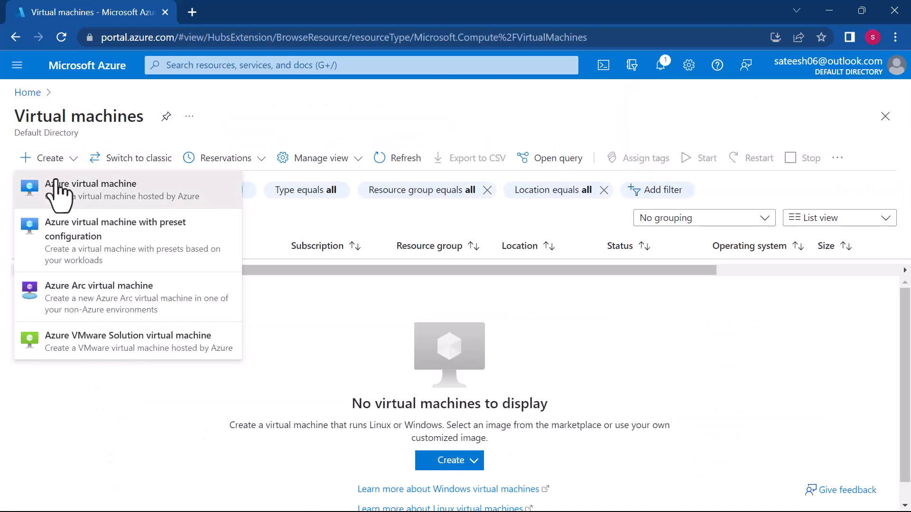
{"action": "left_click", "coordinate": [31, 186]}
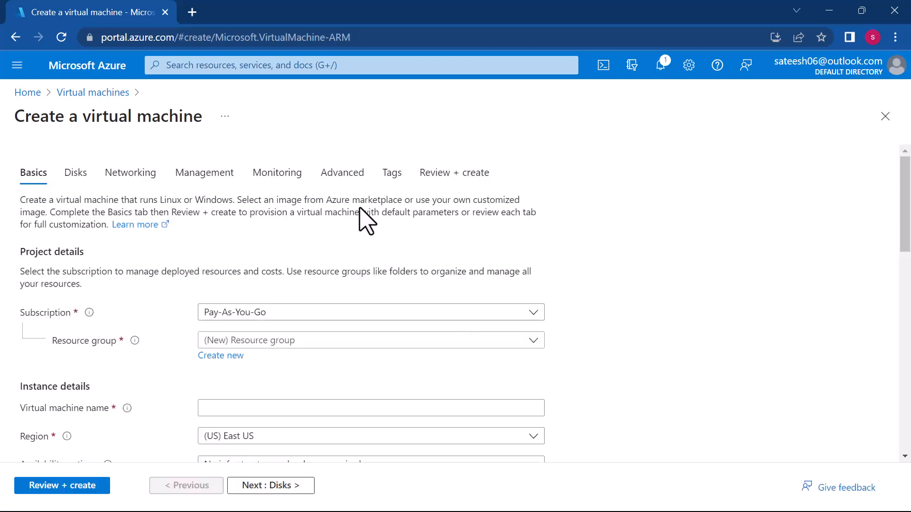
- Create a new resource group named delete for the virtual machine
{"action": "scroll", "coordinate": [263, 330], "scroll_direction": "down", "scroll_amount": 1}
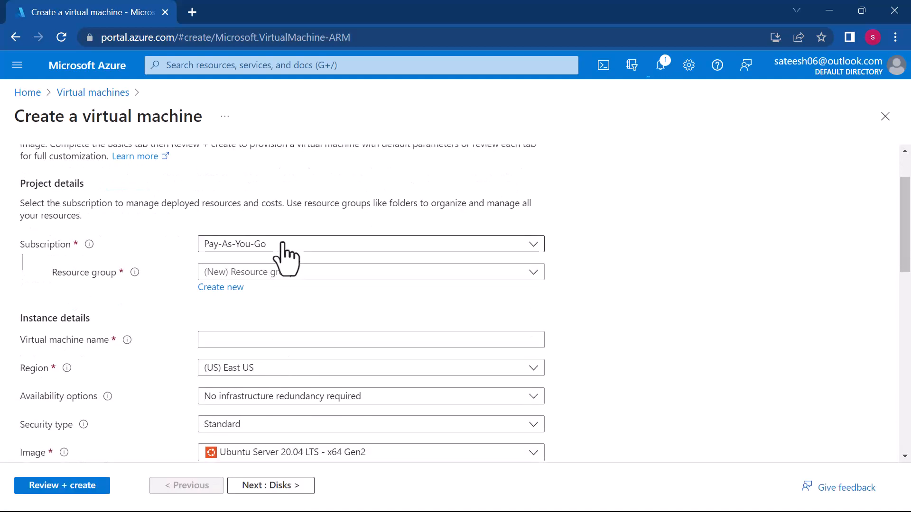
{"action": "scroll", "coordinate": [303, 275], "scroll_direction": "down", "scroll_amount": 1}
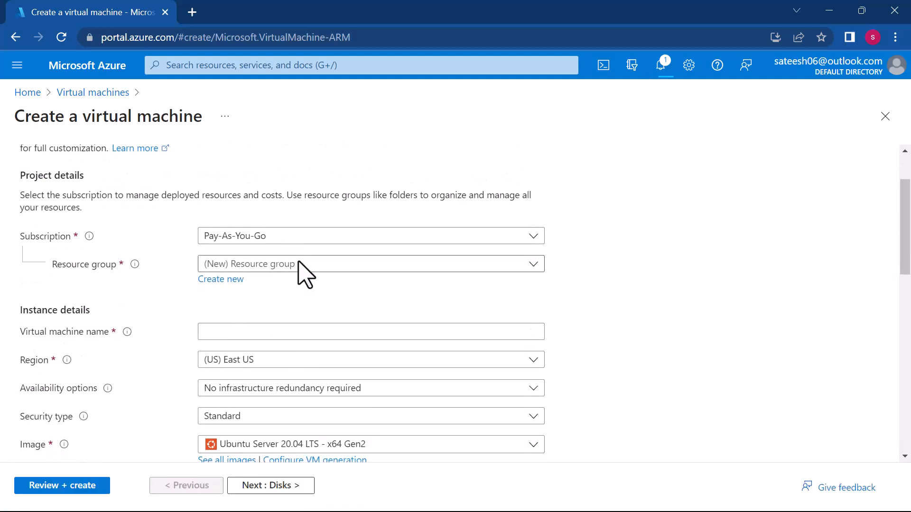
{"action": "left_click", "coordinate": [221, 279]}
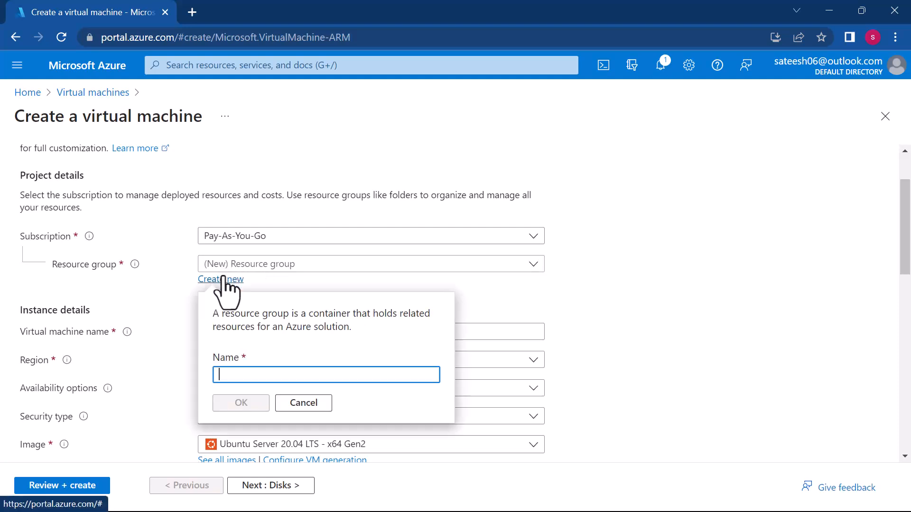
{"action": "type", "text": "delete"}
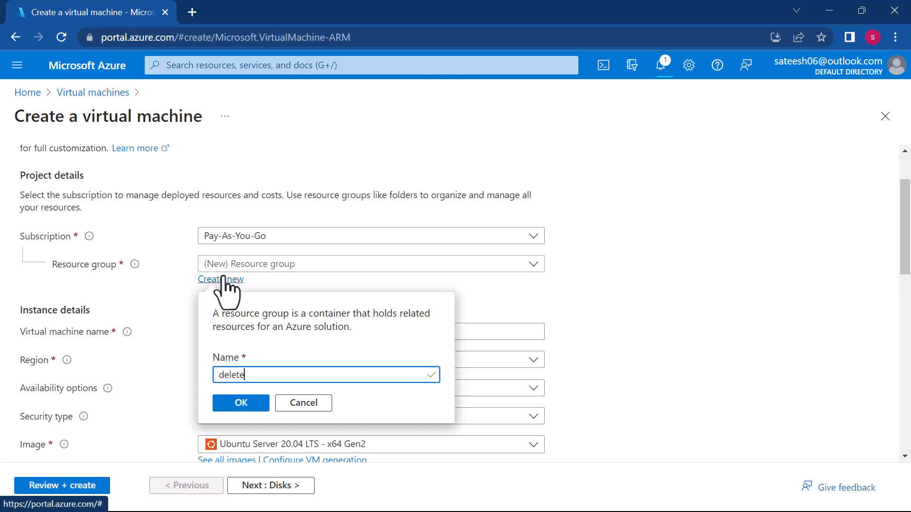
{"action": "left_click", "coordinate": [231, 403]}
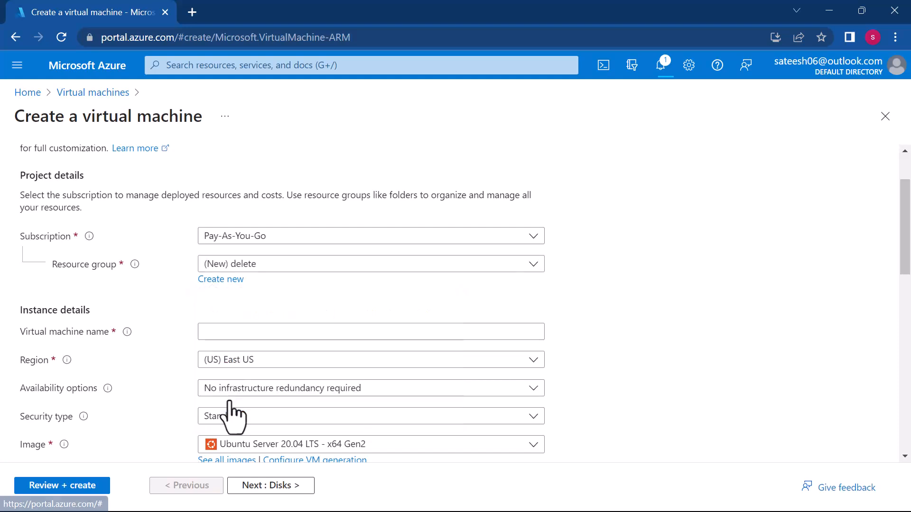
- Name the virtual machine LBdemo1
{"action": "left_click", "coordinate": [291, 330]}
{"action": "type", "text": "webs"}
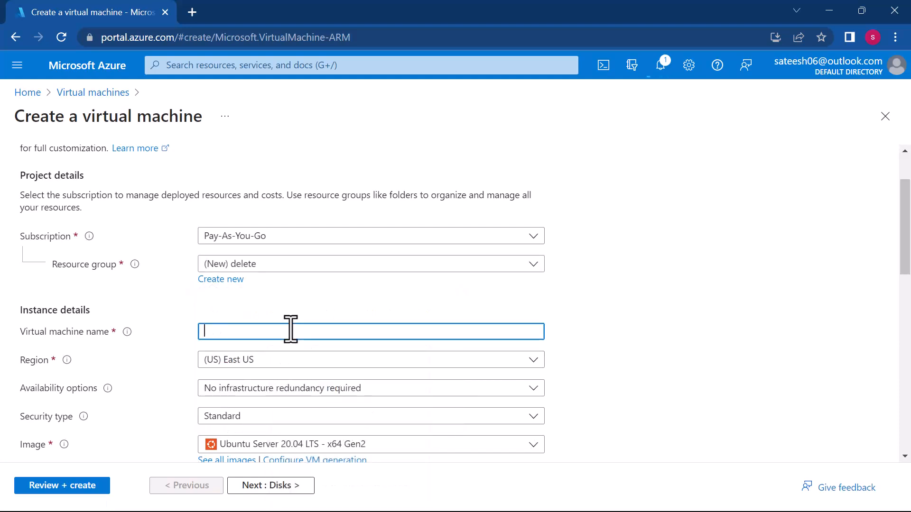
{"action": "type", "text": "LBdemo1"}
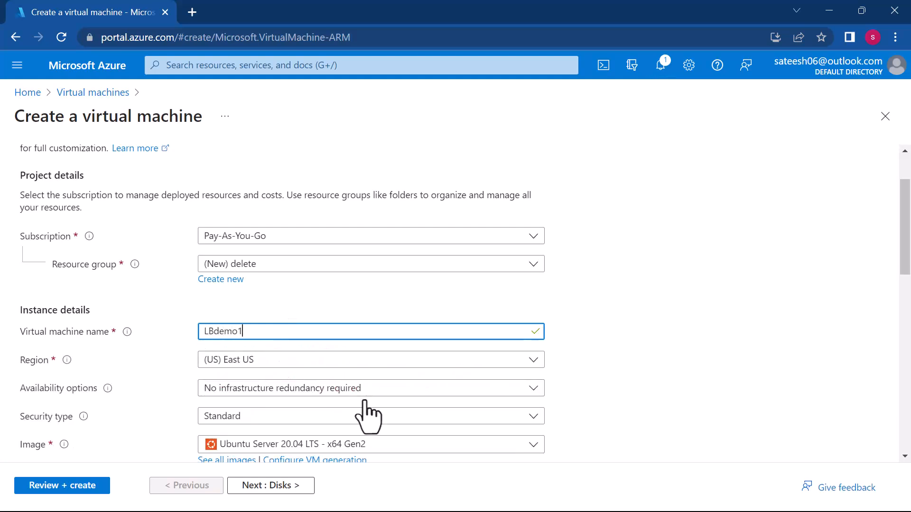
- Set the virtual machine size to Standard_DS1_v2 with 1 vcpu and 3.5 GiB memory
{"action": "scroll", "coordinate": [369, 417], "scroll_direction": "down", "scroll_amount": 1}
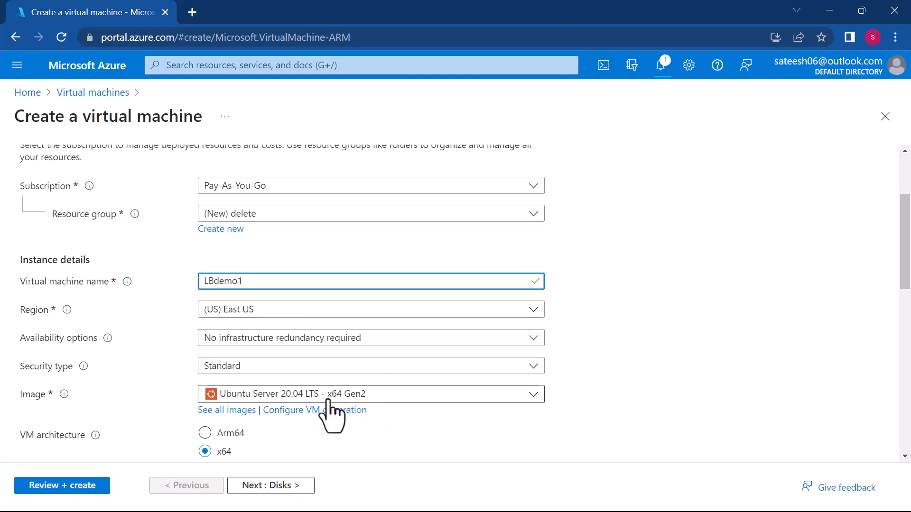
{"action": "scroll", "coordinate": [328, 402], "scroll_direction": "down", "scroll_amount": 1}
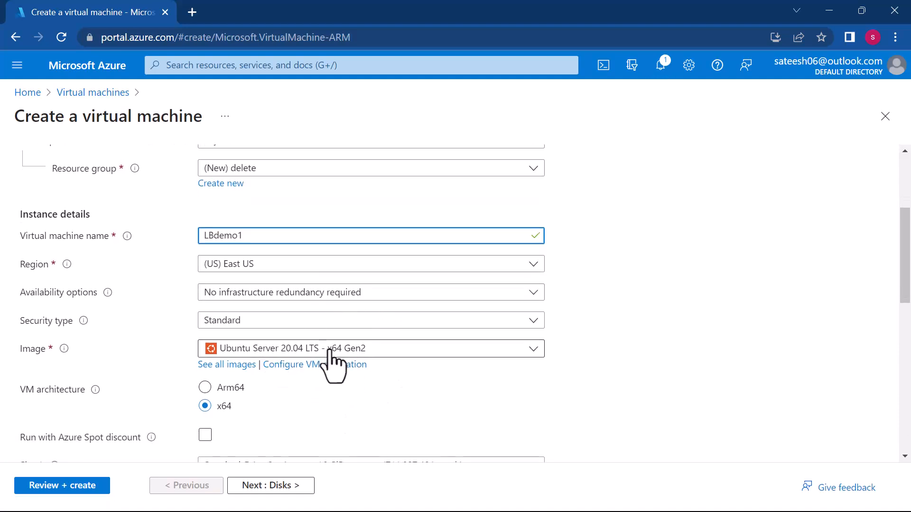
{"action": "scroll", "coordinate": [380, 397], "scroll_direction": "down", "scroll_amount": 2}
{"action": "scroll", "coordinate": [382, 398], "scroll_direction": "down", "scroll_amount": 1}
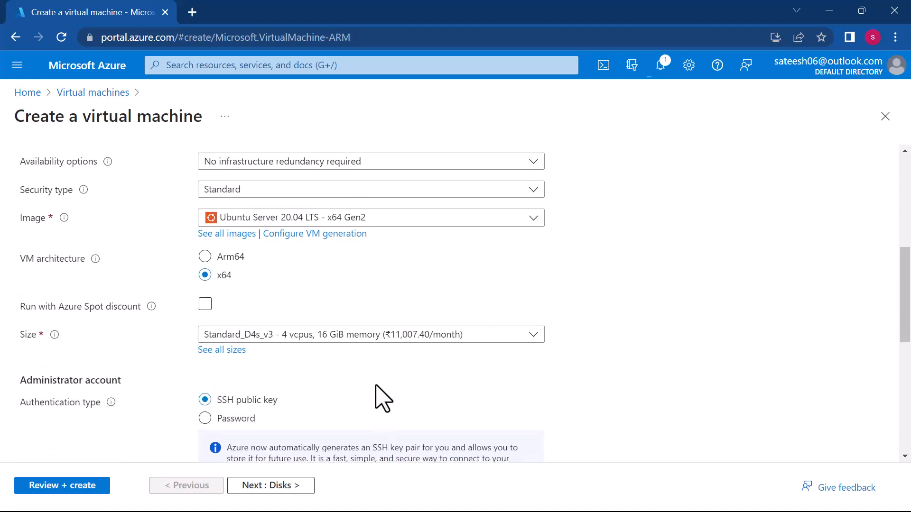
{"action": "scroll", "coordinate": [381, 398], "scroll_direction": "down", "scroll_amount": 1}
{"action": "left_click", "coordinate": [328, 306]}
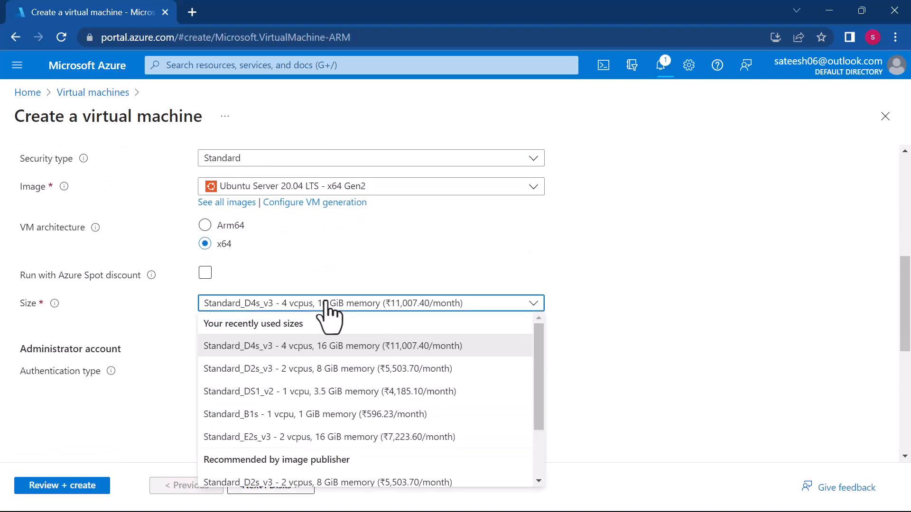
{"action": "left_click", "coordinate": [290, 392]}
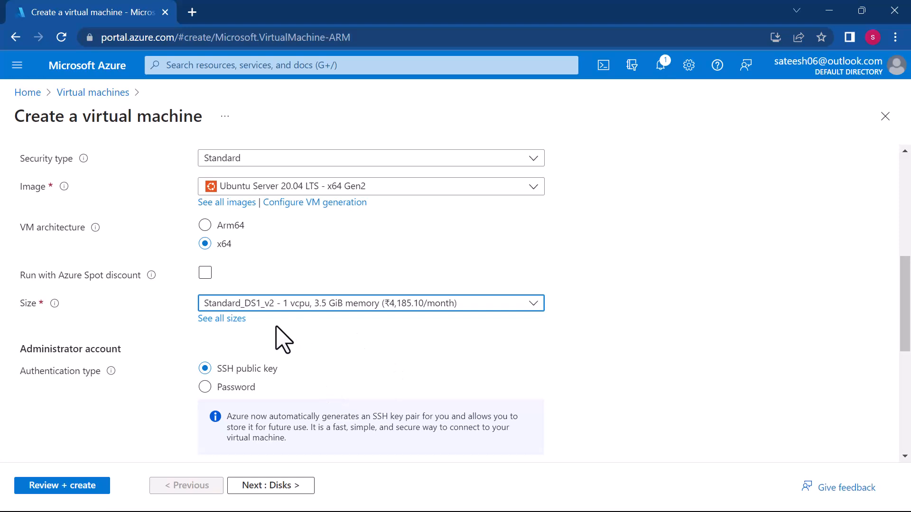
- Use password authentication for the administrator account, then enter the administrator username, the password and the password confirmation
{"action": "scroll", "coordinate": [488, 382], "scroll_direction": "down", "scroll_amount": 4}
{"action": "left_click", "coordinate": [206, 255]}
{"action": "left_click", "coordinate": [229, 290]}
{"action": "type", "text": "sateesh"}
{"action": "key", "text": "Tab"}
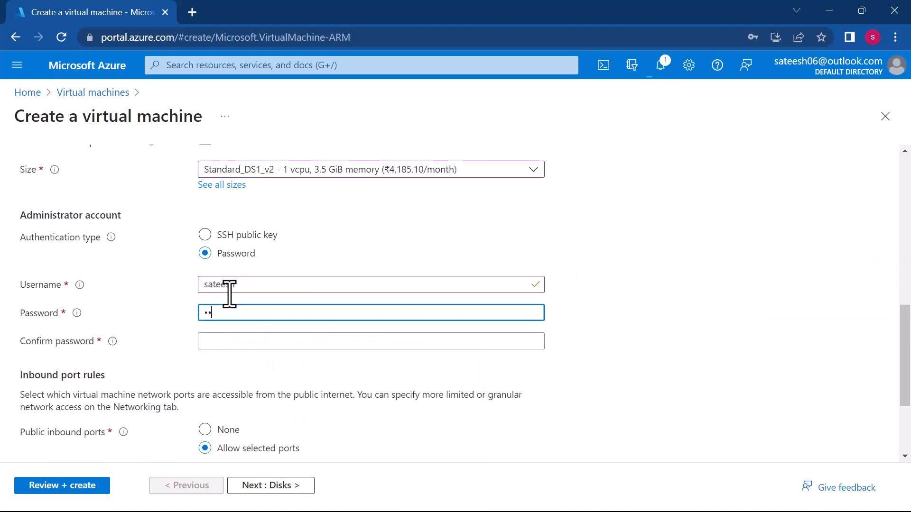
{"action": "type", "text": "h"}
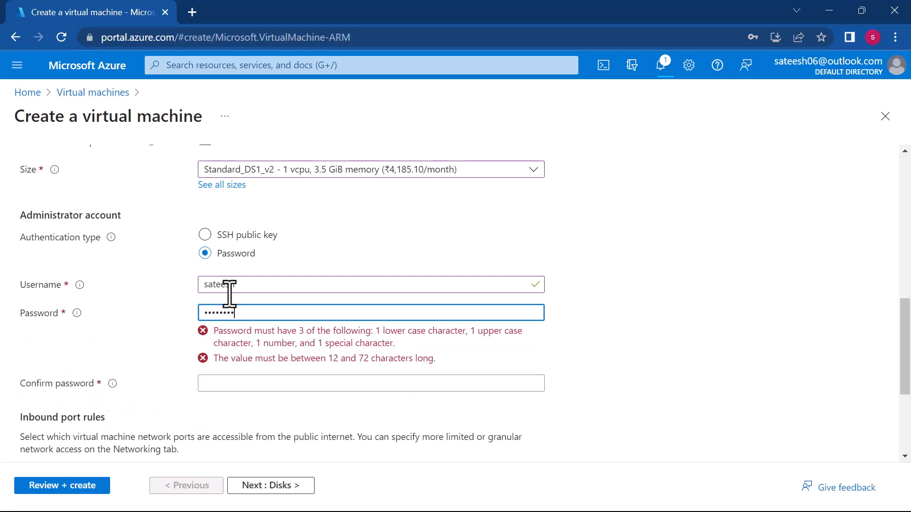
{"action": "left_click", "coordinate": [242, 348]}
{"action": "type", "text": "•••••••"}
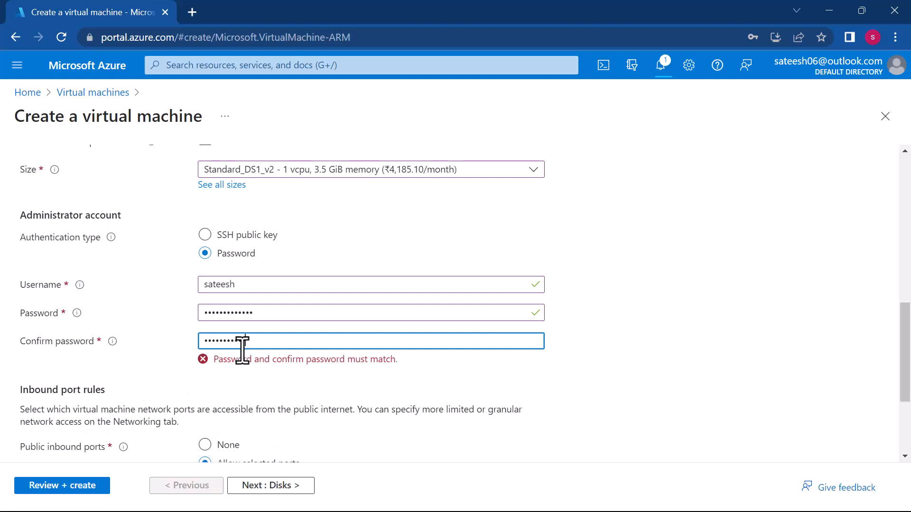
- Allow HTTP (80) and HTTPS (443) as public inbound ports in addition to SSH (22)
{"action": "scroll", "coordinate": [242, 351], "scroll_direction": "down", "scroll_amount": 3}
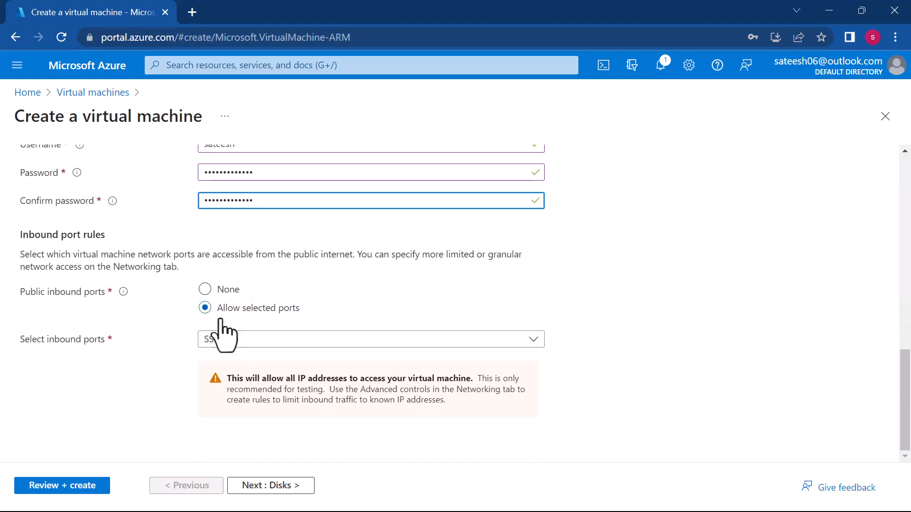
{"action": "left_click", "coordinate": [233, 339]}
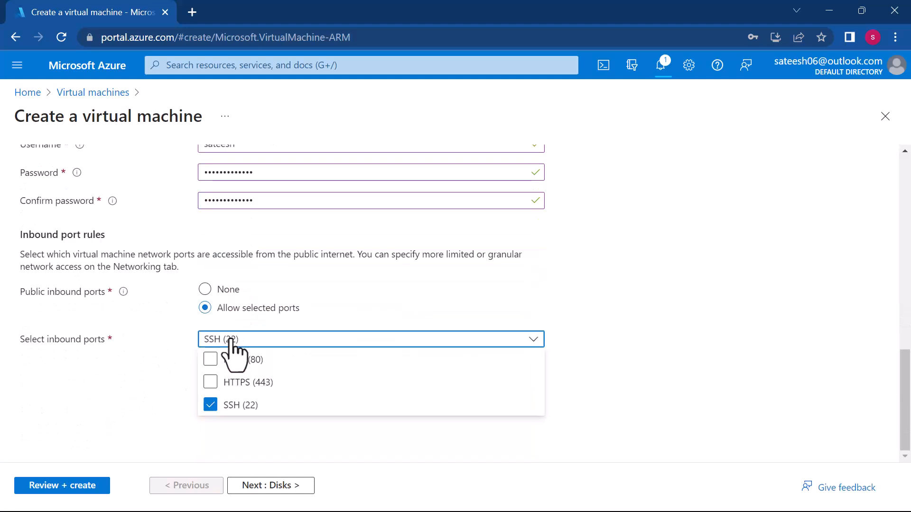
{"action": "left_click", "coordinate": [214, 364]}
{"action": "left_click", "coordinate": [214, 382]}
- Validate the LBdemo1 virtual machine configuration and deploy it
{"action": "left_click", "coordinate": [85, 485]}
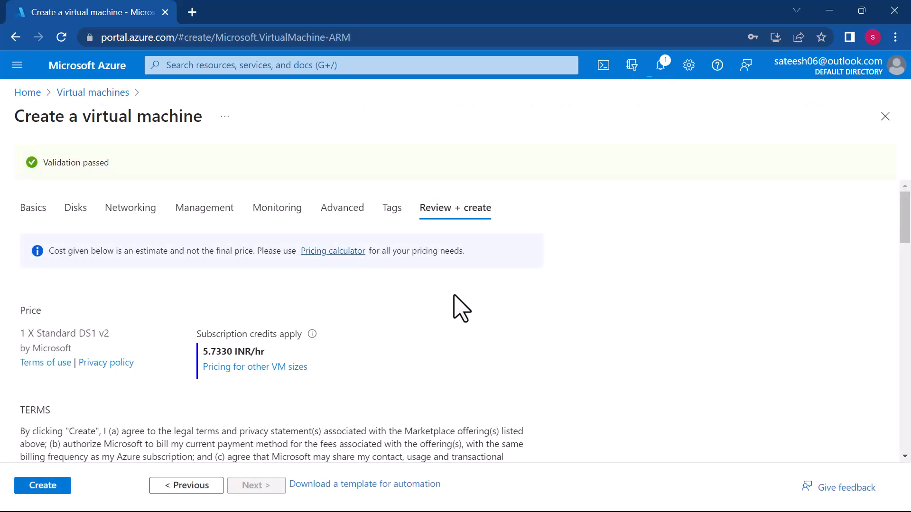
{"action": "left_click", "coordinate": [53, 489]}
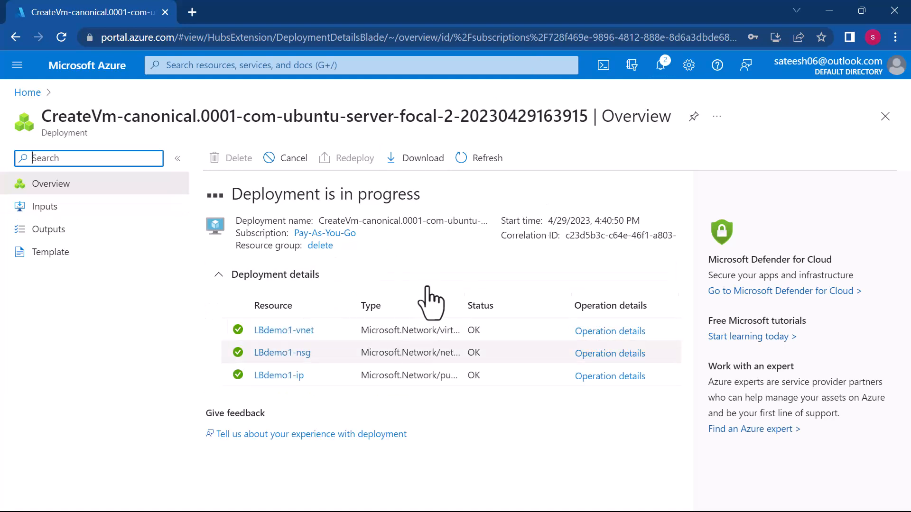
- Switch to File Explorer and open demo.html from the JS folder on drive E: in Visual Studio Code
{"action": "key", "text": "super"}
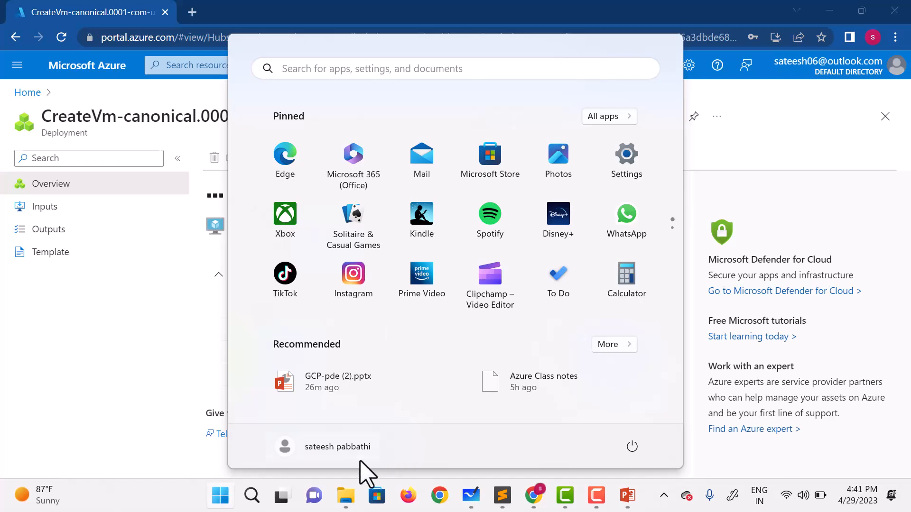
{"action": "left_click", "coordinate": [349, 488]}
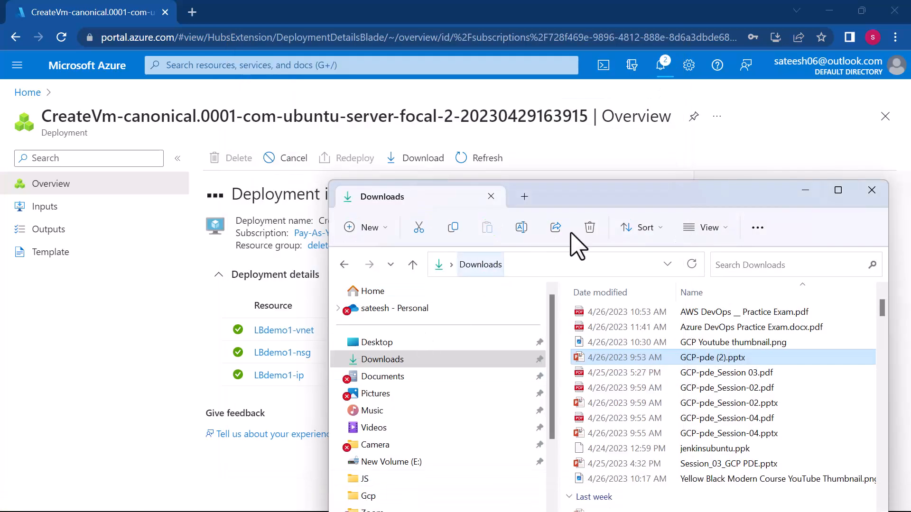
{"action": "left_click", "coordinate": [838, 189]}
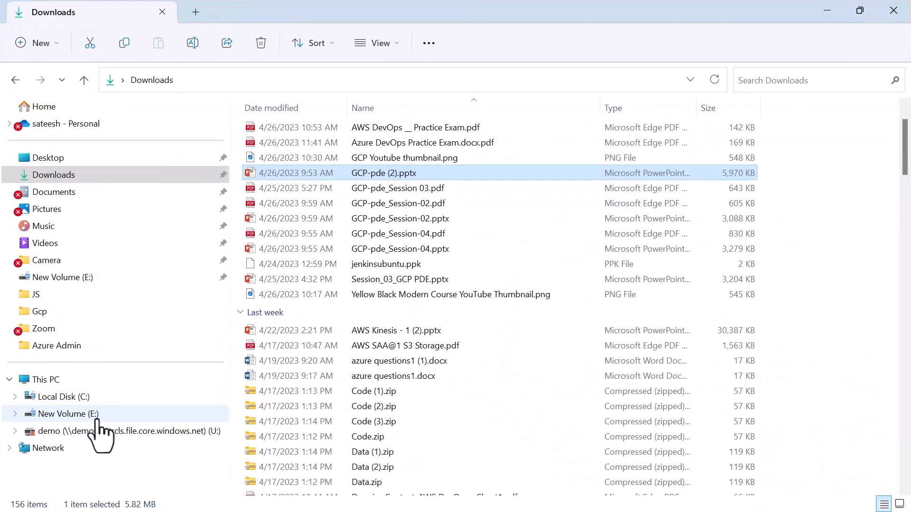
{"action": "left_click", "coordinate": [37, 295]}
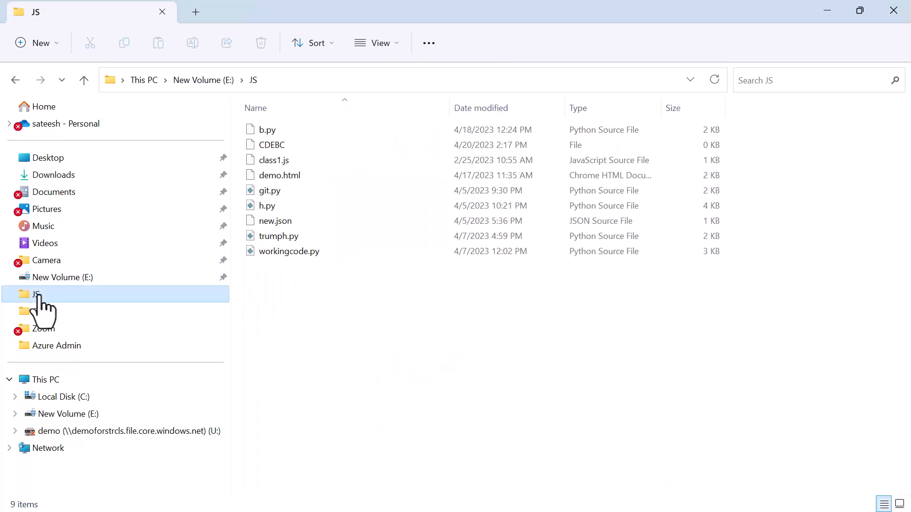
{"action": "left_click", "coordinate": [286, 182]}
{"action": "right_click", "coordinate": [291, 190]}
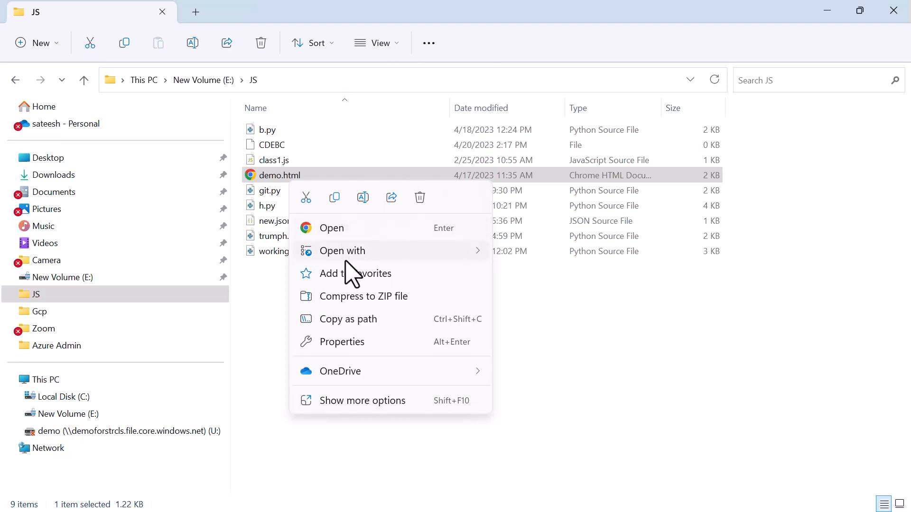
{"action": "mouse_move", "coordinate": [361, 256]}
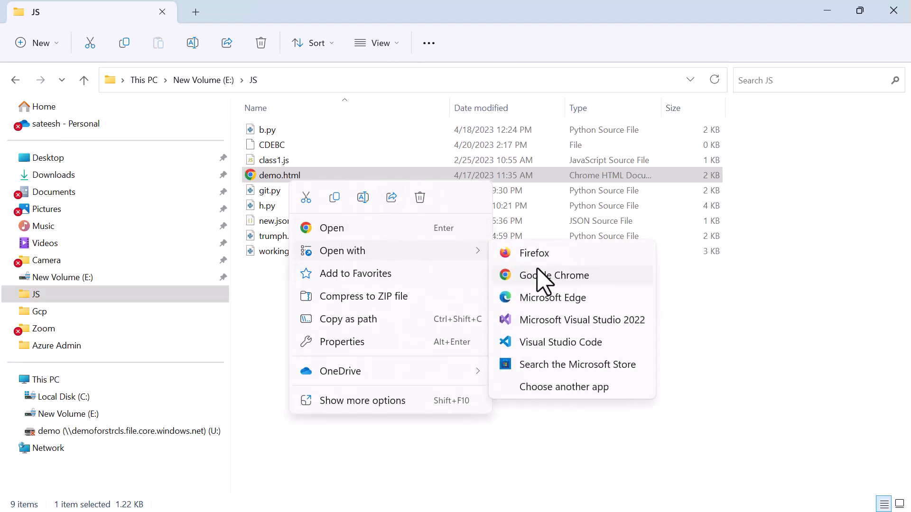
{"action": "left_click", "coordinate": [529, 349]}
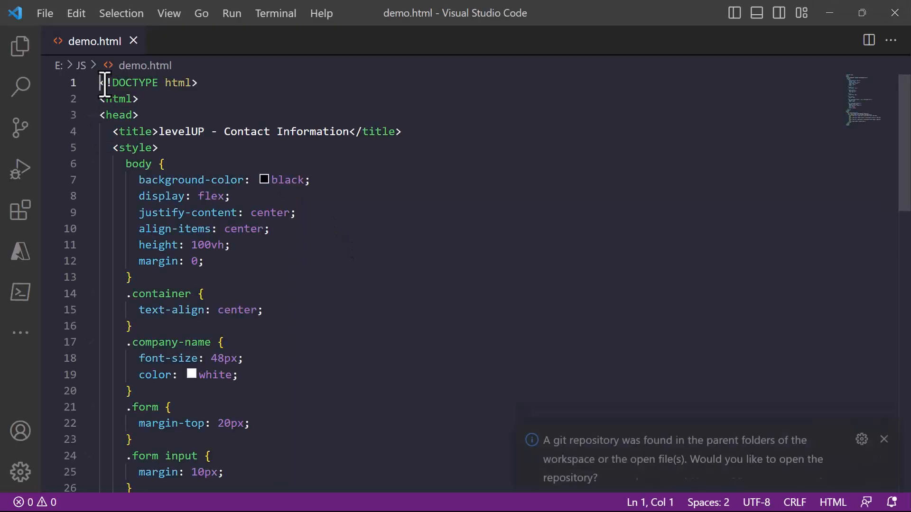
- Select the entire HTML code in demo.html and return to the deployment page in the Azure portal
{"action": "left_click_drag", "start_coordinate": [101, 84], "coordinate": [291, 383]}
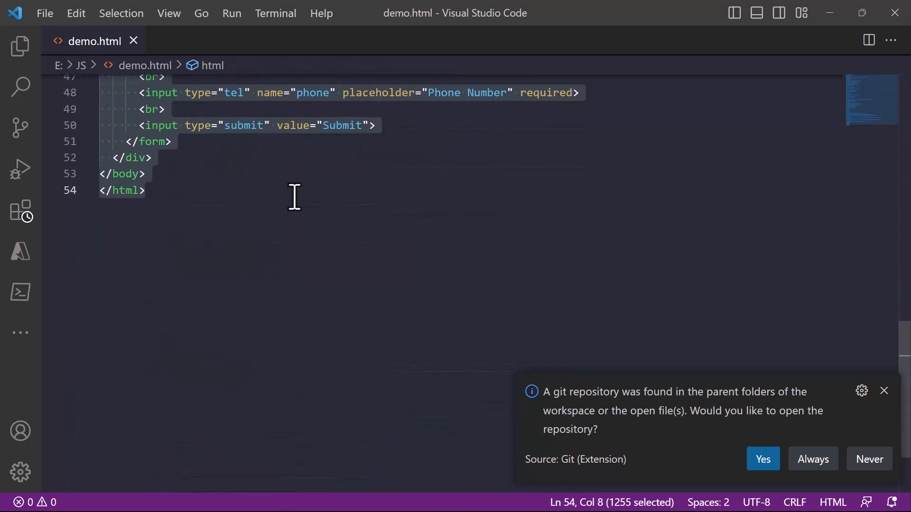
{"action": "left_click", "coordinate": [835, 17]}
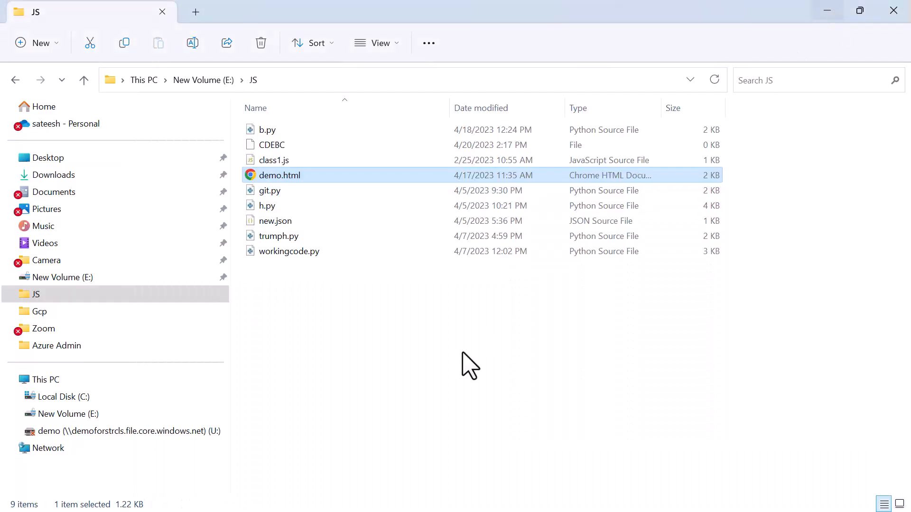
{"action": "left_click", "coordinate": [834, 15]}
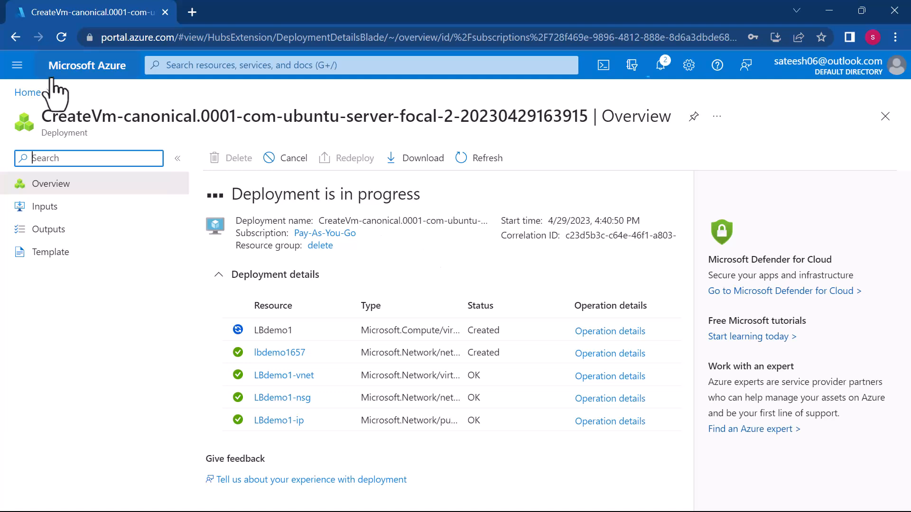
- Reload the deployment page, open the deployed LBdemo1 virtual machine and review its overview details
{"action": "left_click", "coordinate": [60, 37]}
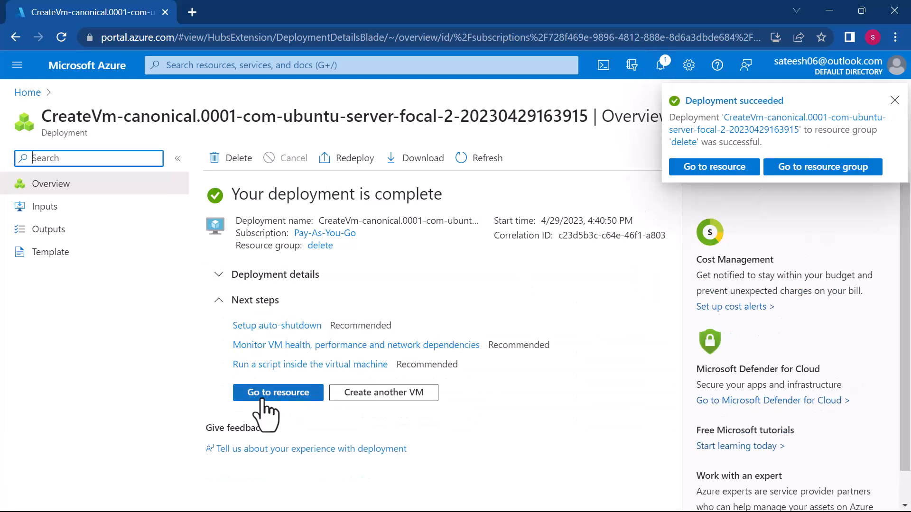
{"action": "left_click", "coordinate": [262, 399]}
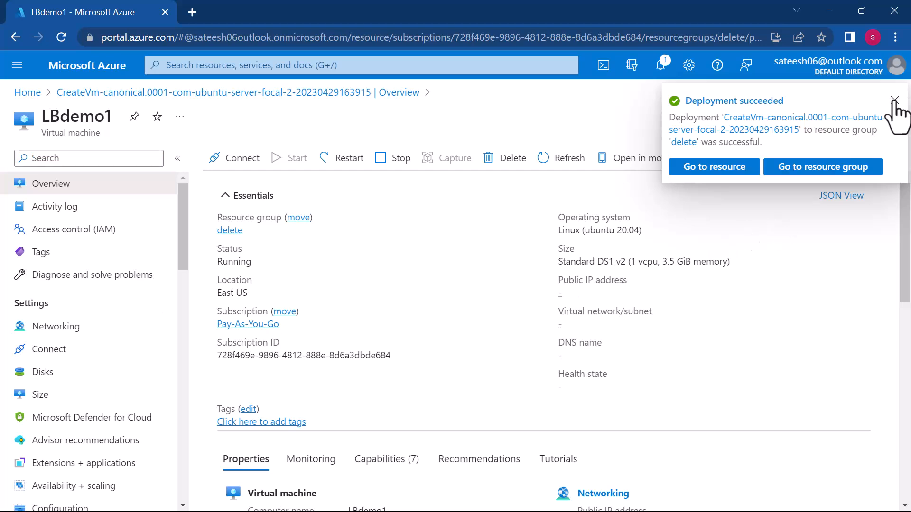
{"action": "scroll", "coordinate": [92, 372], "scroll_direction": "down", "scroll_amount": 3}
{"action": "scroll", "coordinate": [91, 373], "scroll_direction": "up", "scroll_amount": 3}
{"action": "scroll", "coordinate": [91, 372], "scroll_direction": "down", "scroll_amount": 3}
{"action": "scroll", "coordinate": [92, 372], "scroll_direction": "up", "scroll_amount": 3}
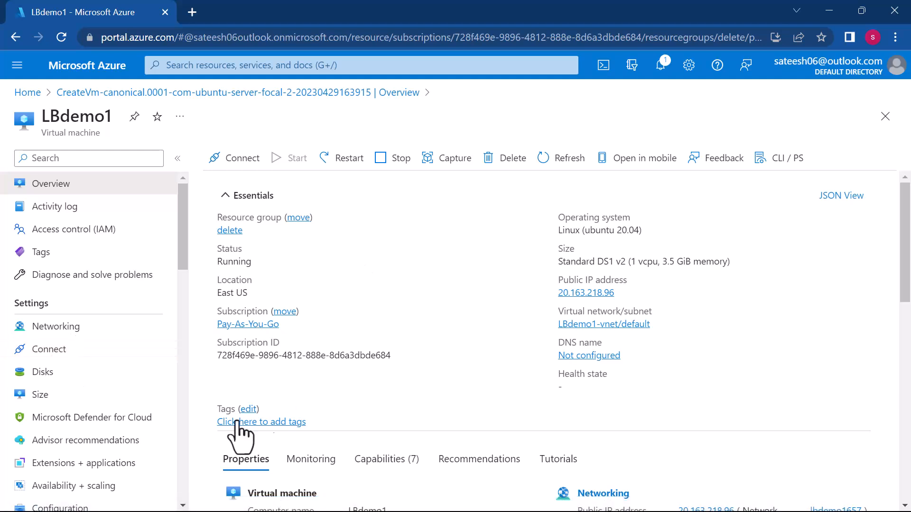
- Launch PuTTY, start an SSH session to 20.163.218.96 on port 22 and accept the server's host key
{"action": "key", "text": "super"}
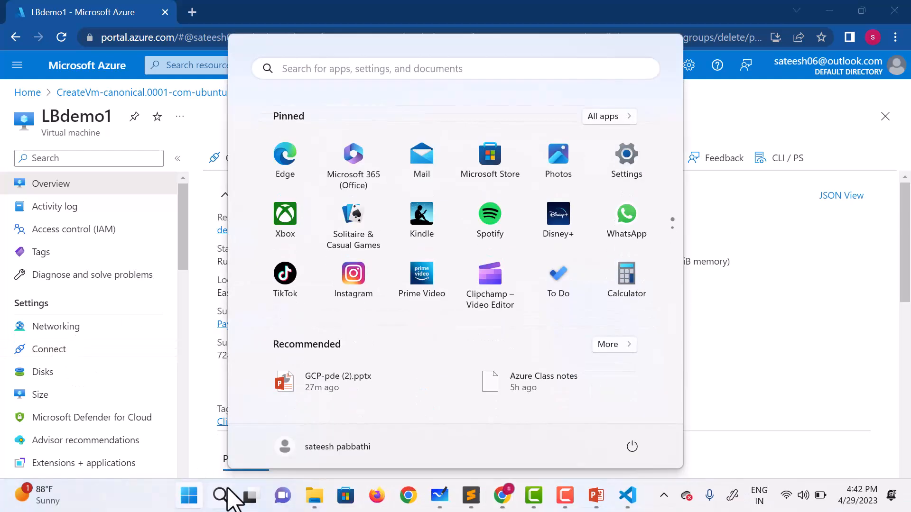
{"action": "type", "text": "putty"}
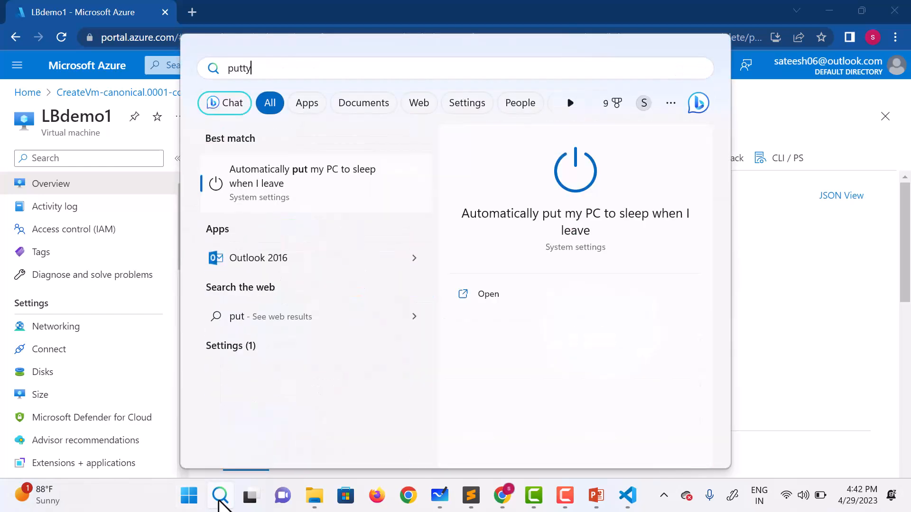
{"action": "left_click", "coordinate": [239, 186]}
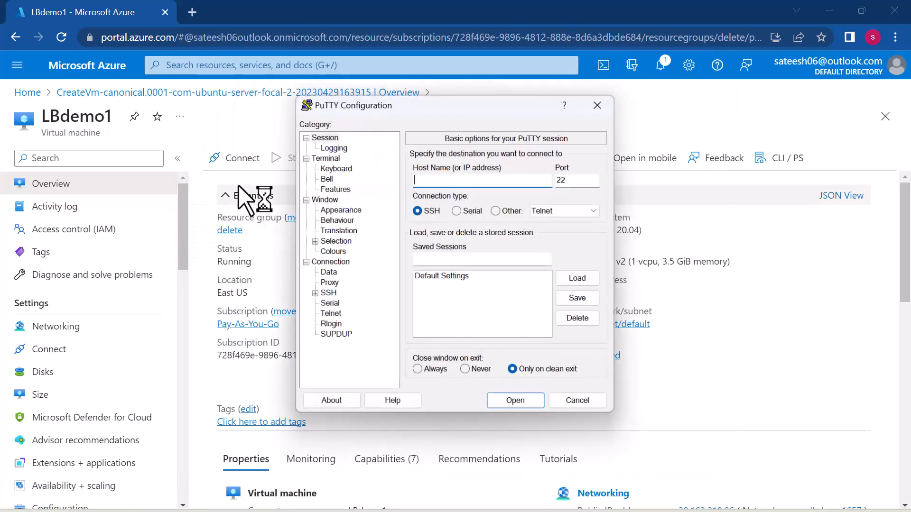
{"action": "left_click_drag", "start_coordinate": [499, 102], "coordinate": [306, 67]}
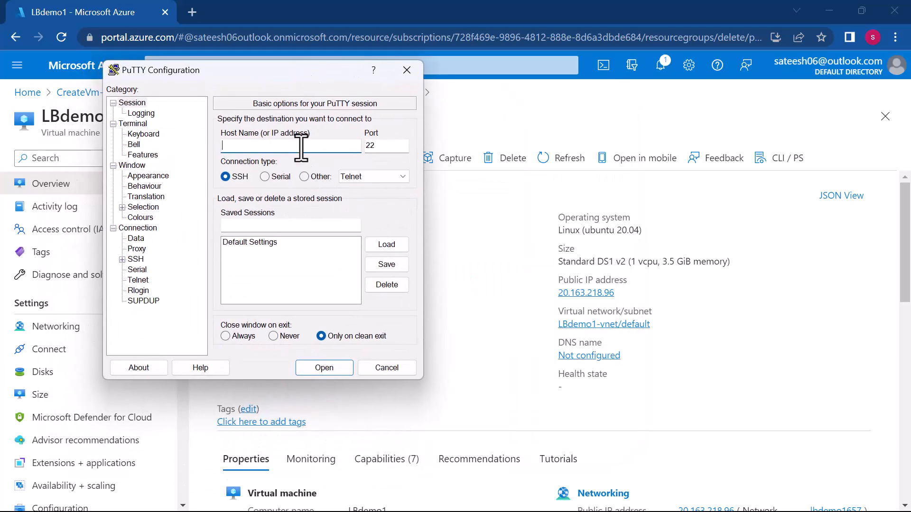
{"action": "mouse_move", "coordinate": [594, 296]}
{"action": "left_click", "coordinate": [338, 370]}
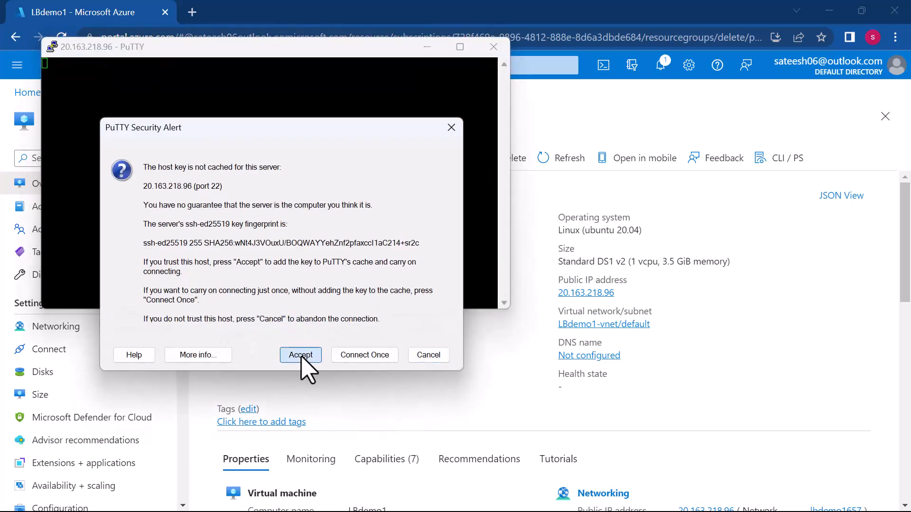
{"action": "left_click", "coordinate": [301, 356]}
- Log in to the virtual machine with the administrator username and the account password
{"action": "type", "text": "satees"}
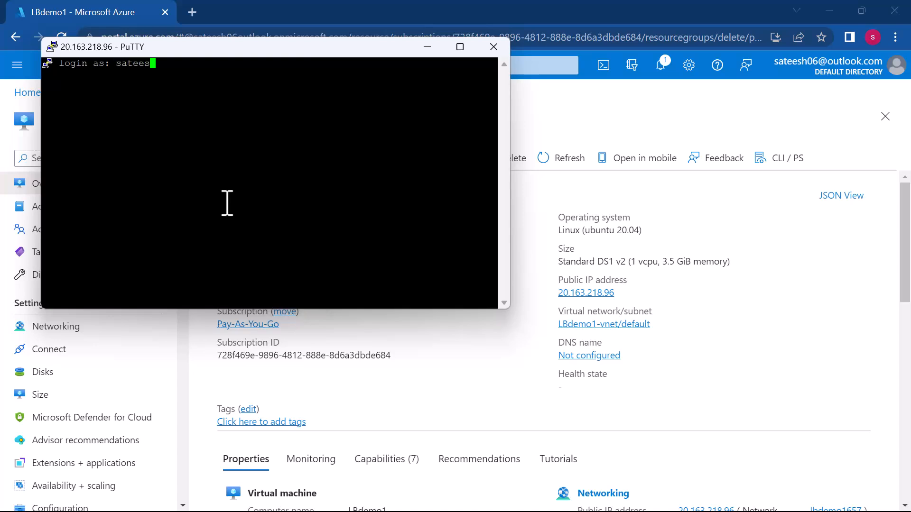
{"action": "type", "text": "h"}
{"action": "key", "text": "Return"}
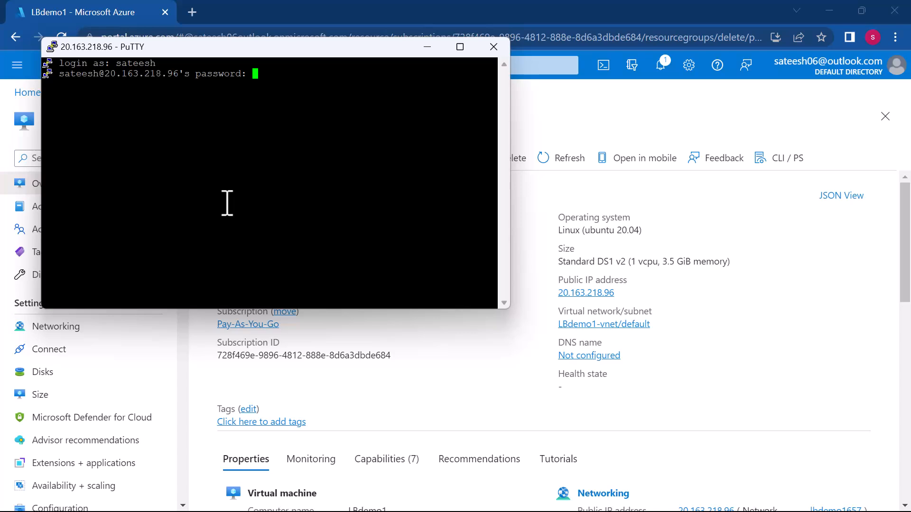
{"action": "key", "text": "Return"}
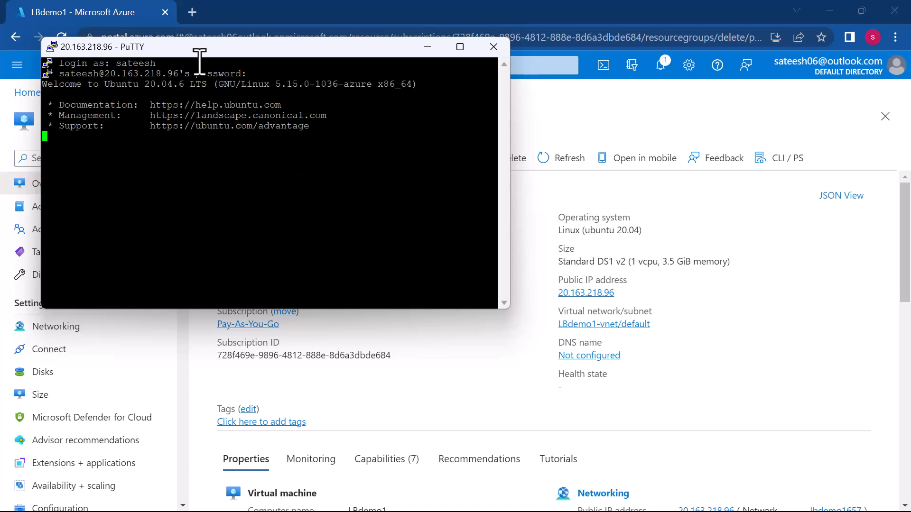
{"action": "left_click_drag", "start_coordinate": [177, 47], "coordinate": [292, 85]}
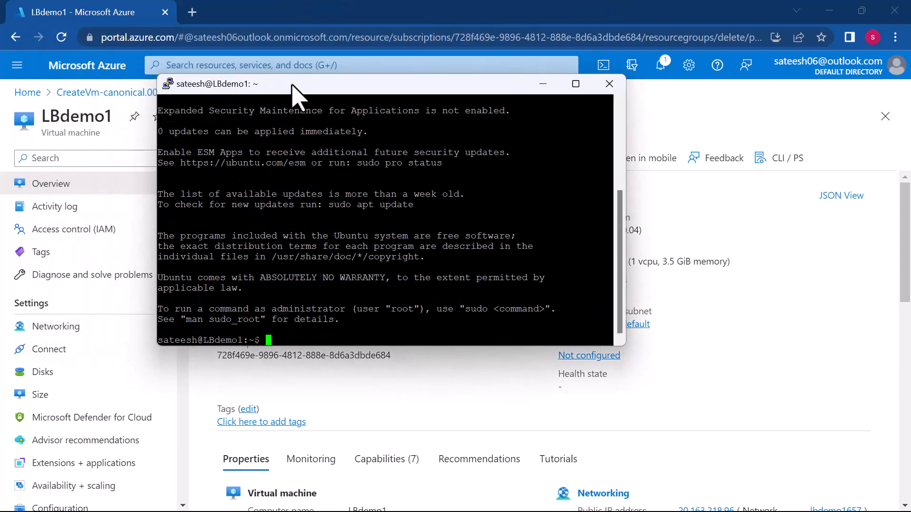
- Switch to the root user with sudo su, change to the / directory and list its contents
{"action": "type", "text": "sudo su"}
{"action": "key", "text": "Return"}
{"action": "type", "text": "cd /"}
{"action": "key", "text": "Return"}
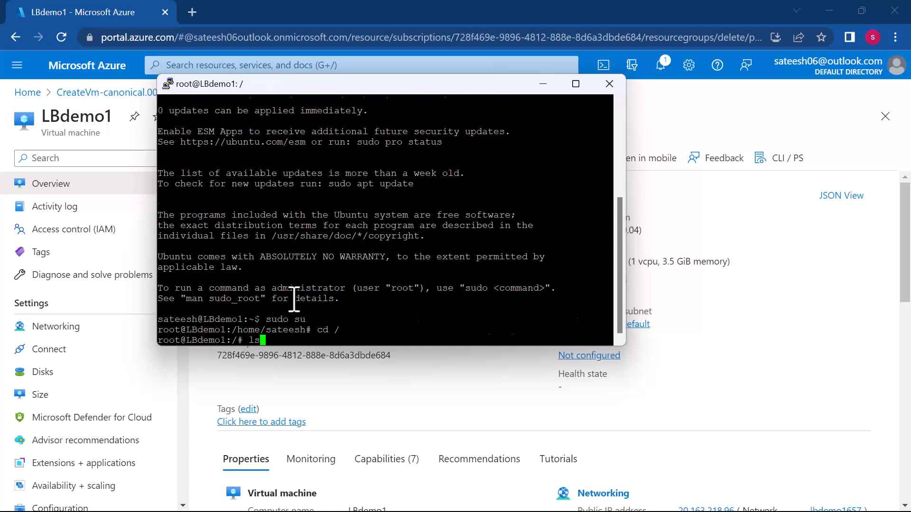
{"action": "type", "text": "ls"}
{"action": "key", "text": "Return"}
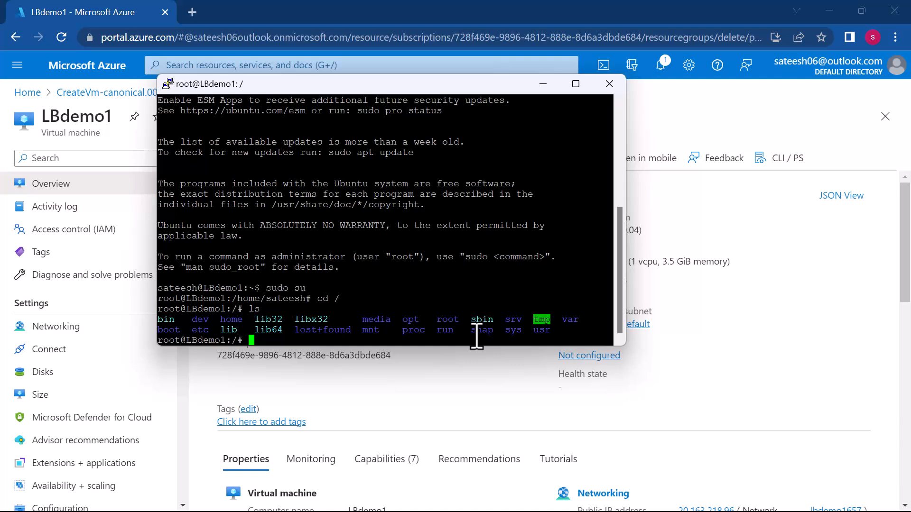
- Refresh the package lists on LBdemo1 with sudo apt update
{"action": "type", "text": "sudo apt update"}
{"action": "key", "text": "Return"}
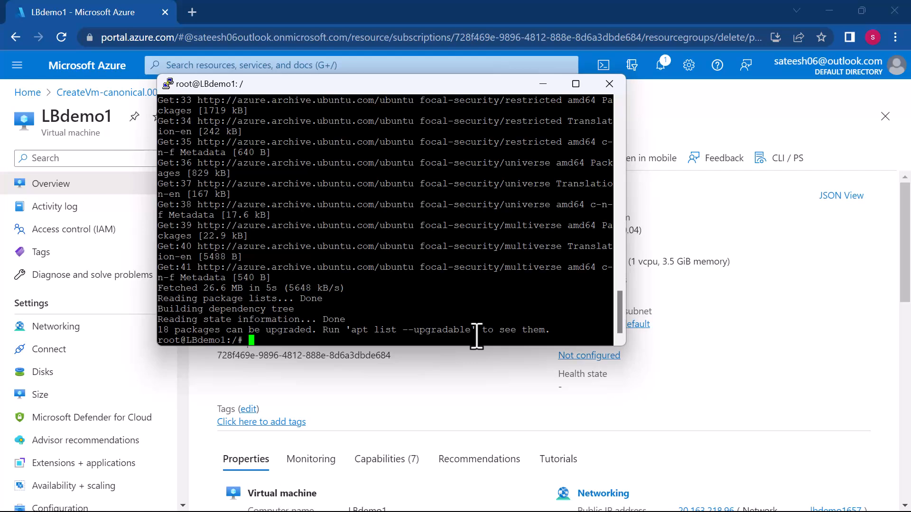
- Install the Apache web server on LBdemo1 with sudo apt install apache2
{"action": "type", "text": "udo apt install apac"}
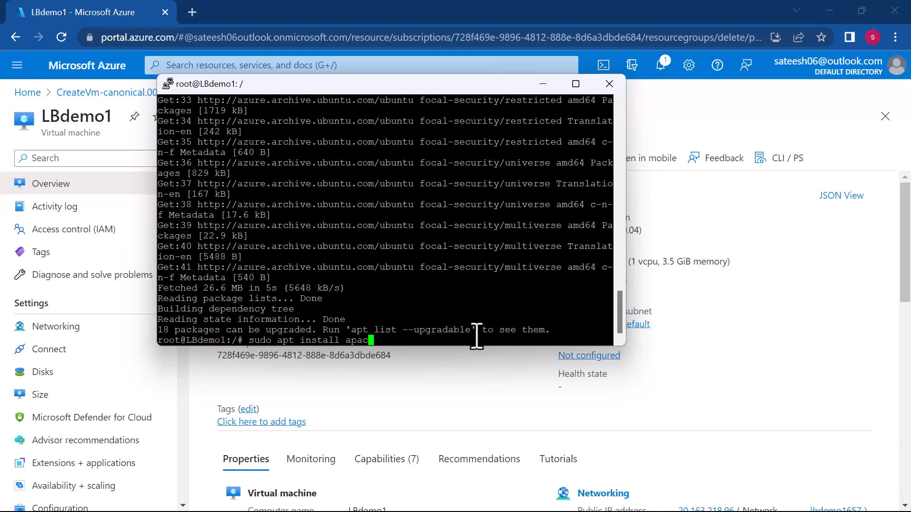
{"action": "type", "text": "he2 -y"}
{"action": "key", "text": "Return"}
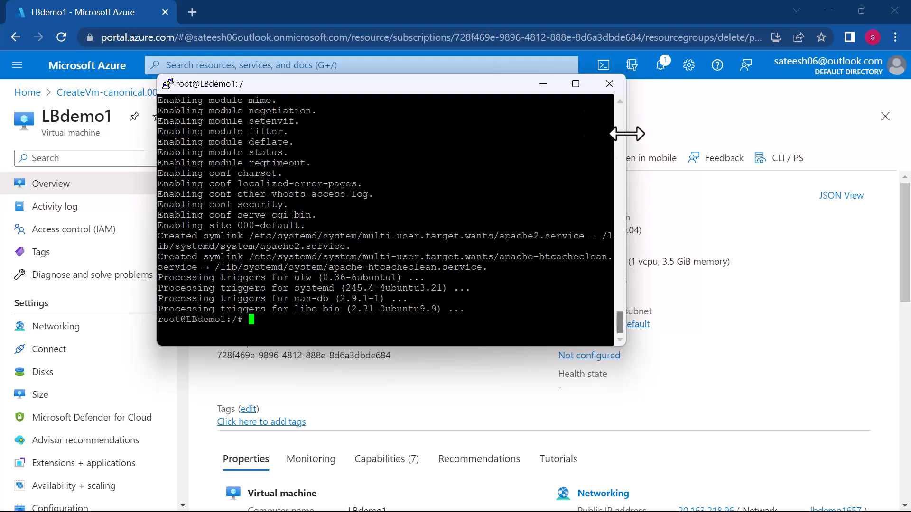
- Minimize the terminal window and enter 20.268.218.96 as the address in a new browser tab
{"action": "left_click", "coordinate": [551, 88]}
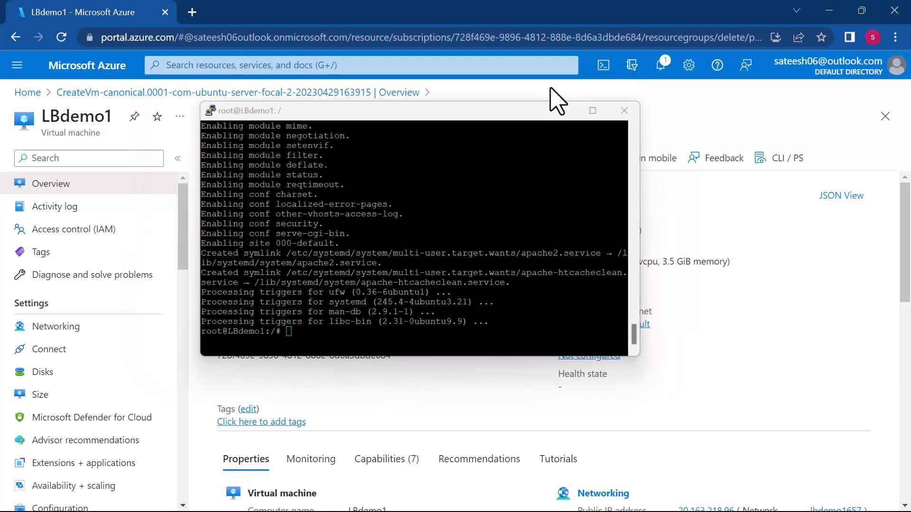
{"action": "left_click", "coordinate": [191, 11]}
{"action": "type", "text": "20."}
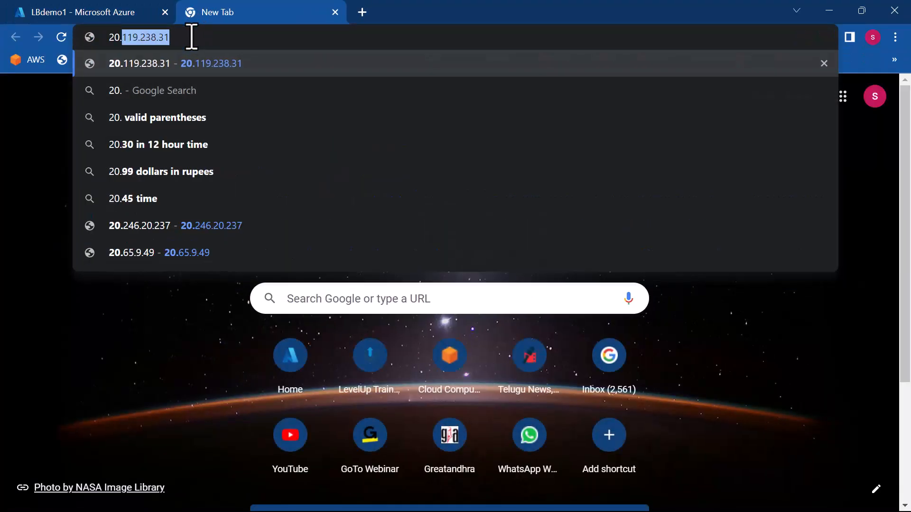
{"action": "type", "text": "268.218.96"}
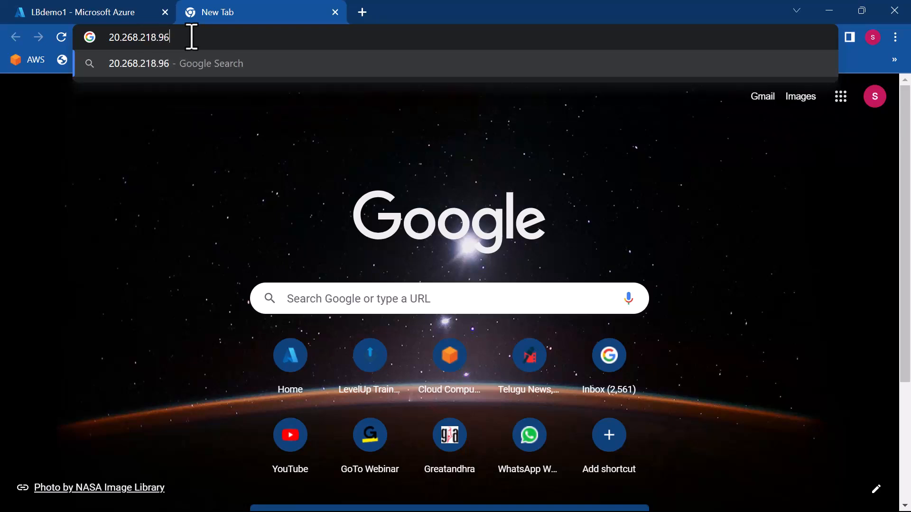
- Compare the entered address with LBdemo1's public IP and change its second octet to 163, giving 20.163.218.96
{"action": "left_click", "coordinate": [122, 22]}
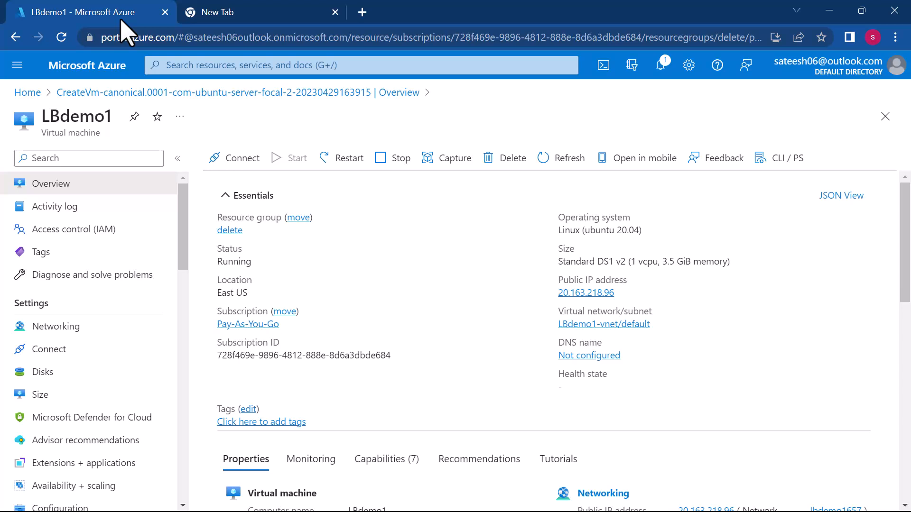
{"action": "left_click", "coordinate": [197, 19]}
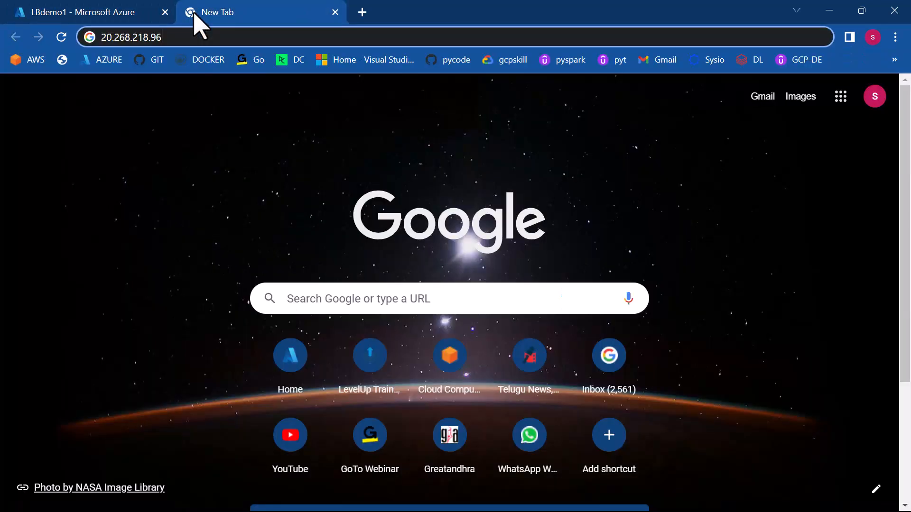
{"action": "left_click", "coordinate": [132, 37]}
{"action": "key", "text": "BackSpace"}
{"action": "key", "text": "BackSpace"}
{"action": "key", "text": "BackSpace"}
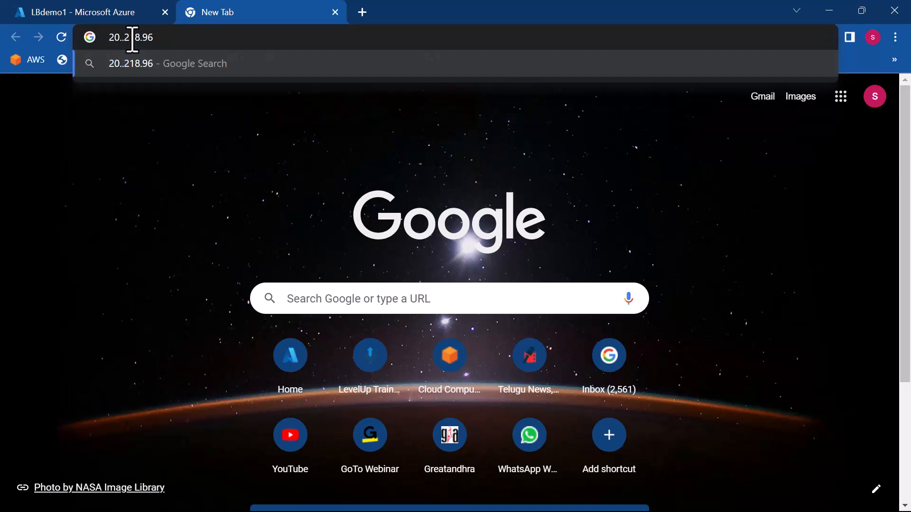
{"action": "type", "text": "163"}
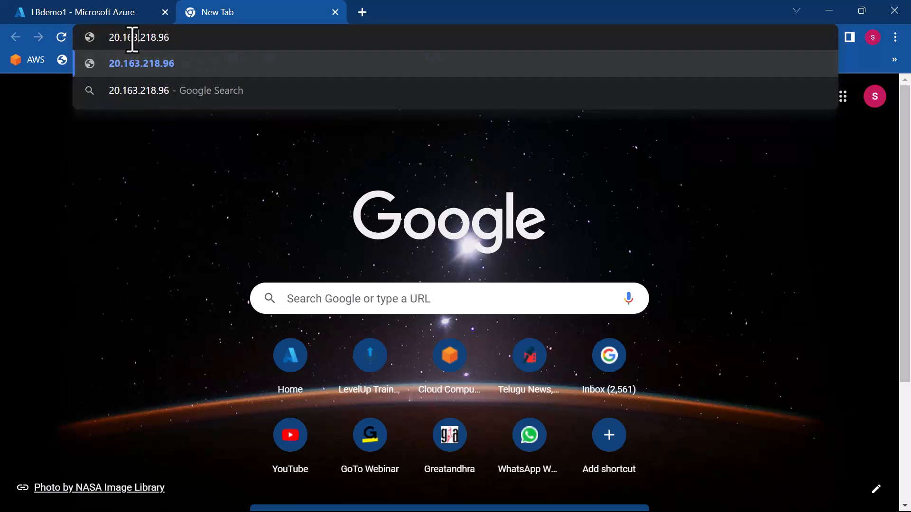
{"action": "left_click", "coordinate": [101, 8]}
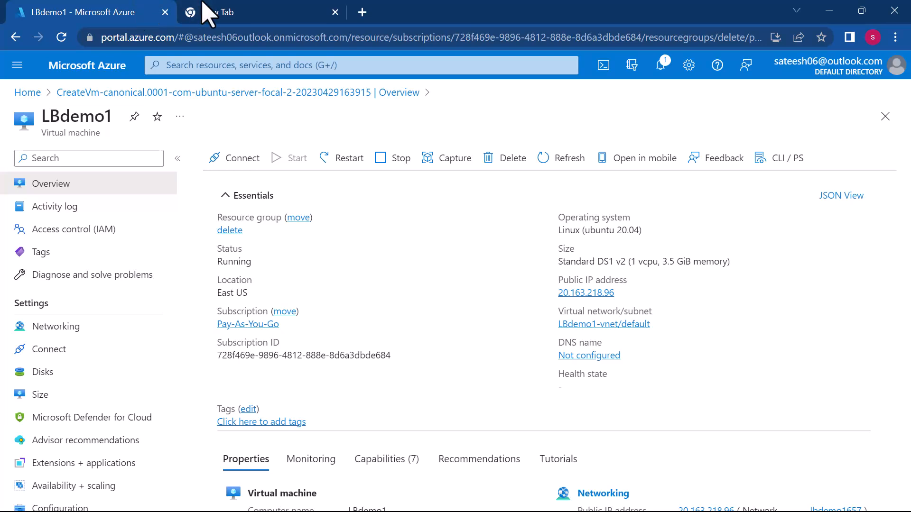
- Move the new tab into its own browser window and load the page at 20.163.218.96
{"action": "left_click_drag", "start_coordinate": [219, 15], "coordinate": [189, 37]}
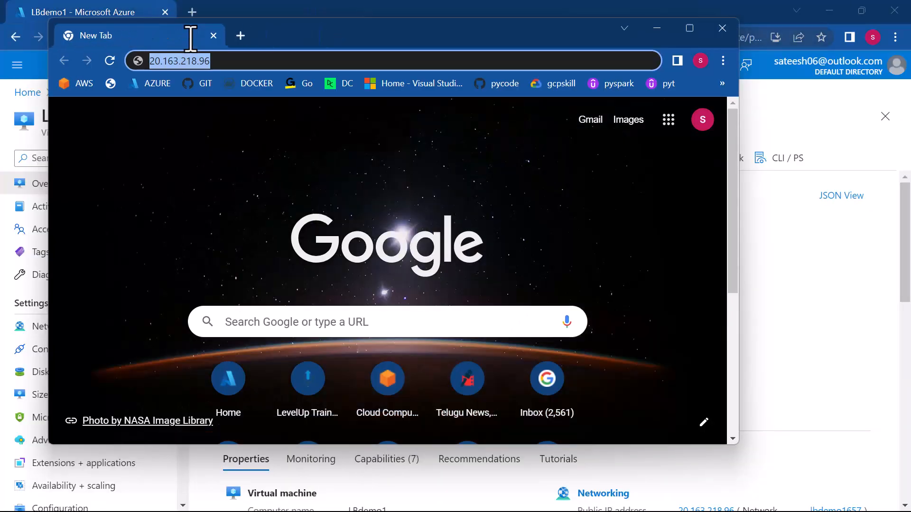
{"action": "left_click", "coordinate": [216, 60]}
{"action": "key", "text": "Return"}
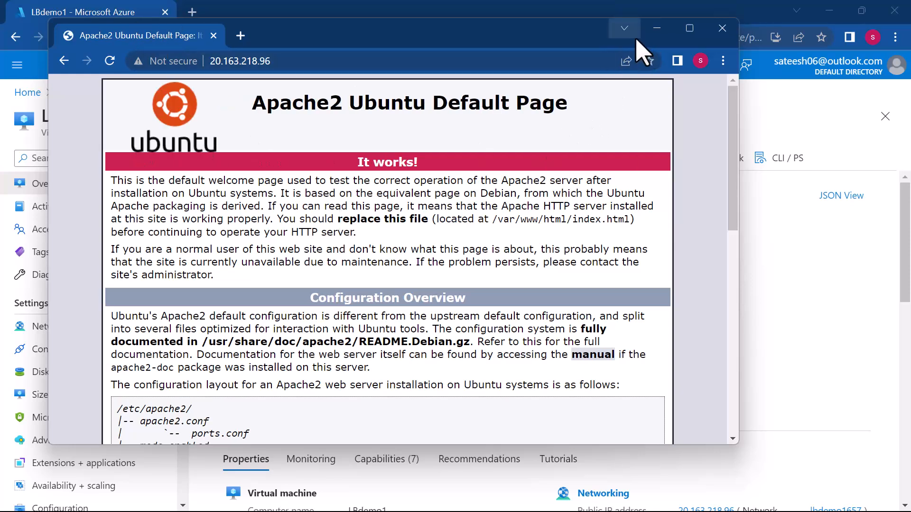
- Switch back to the LBdemo1 terminal and go into the var directory, listing the root and var contents with ls
{"action": "key", "text": "super"}
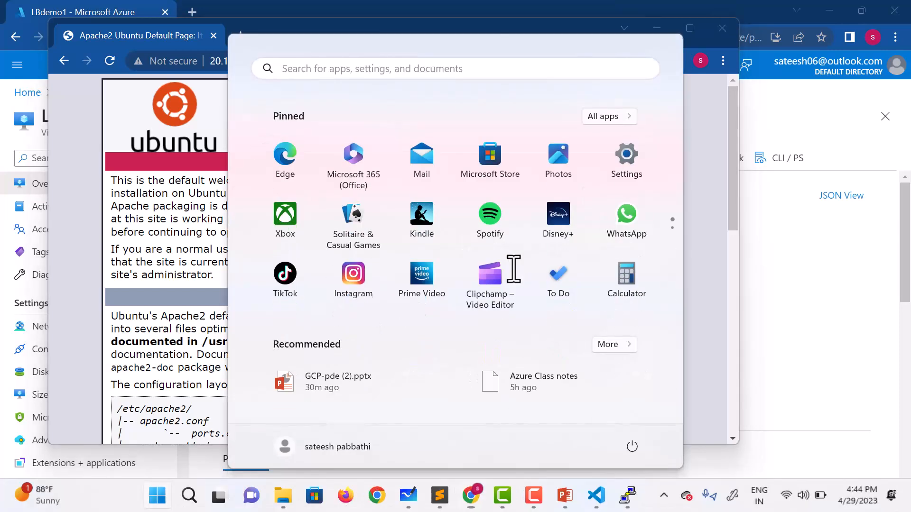
{"action": "left_click", "coordinate": [623, 497]}
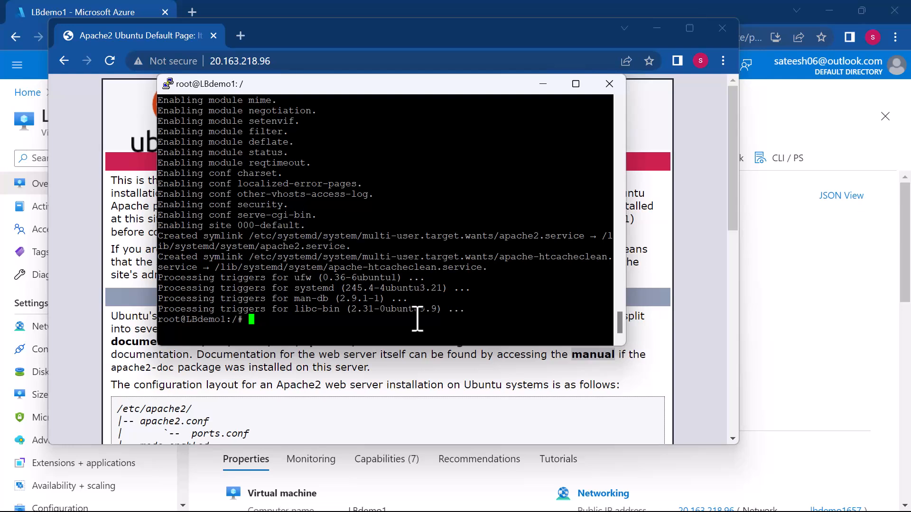
{"action": "type", "text": "ls"}
{"action": "key", "text": "Return"}
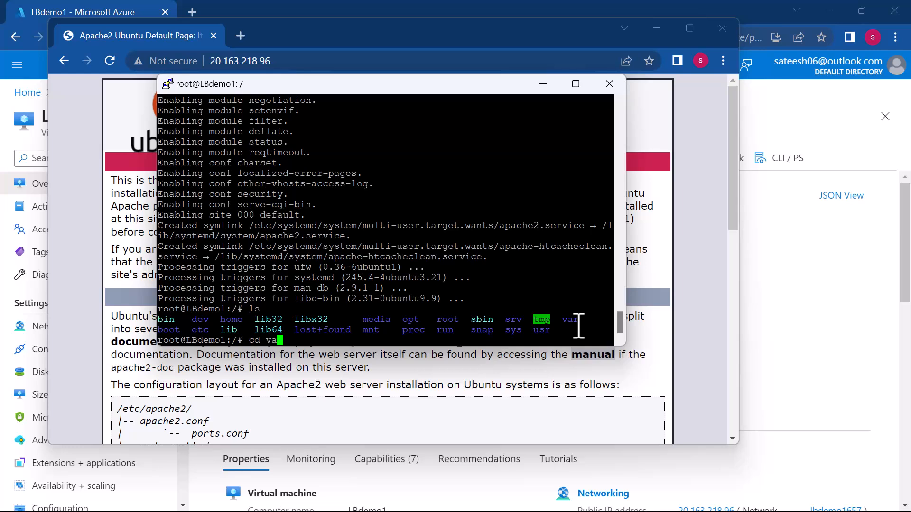
{"action": "type", "text": "r"}
{"action": "key", "text": "Return"}
{"action": "type", "text": "ls"}
{"action": "key", "text": "Return"}
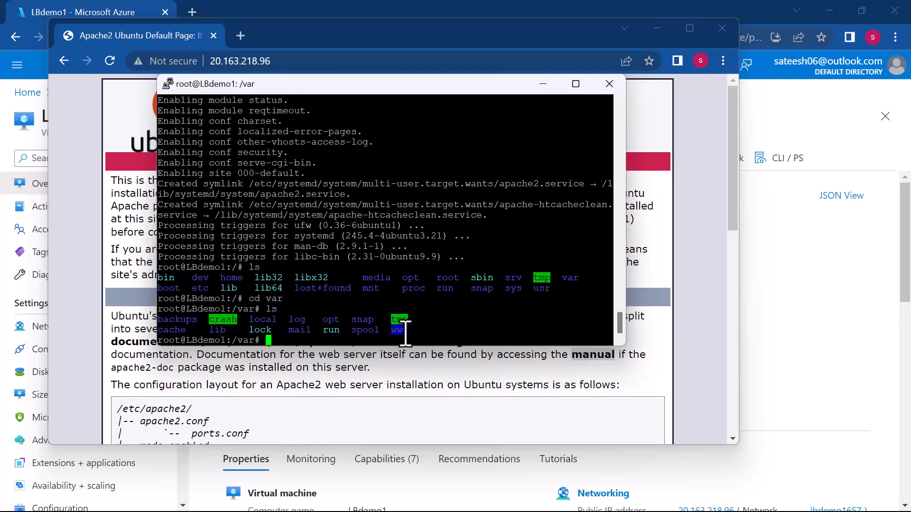
- Change into www and its html subdirectory, listing the contents of each with ls
{"action": "type", "text": "cd www"}
{"action": "key", "text": "Return"}
{"action": "type", "text": "ls"}
{"action": "key", "text": "Return"}
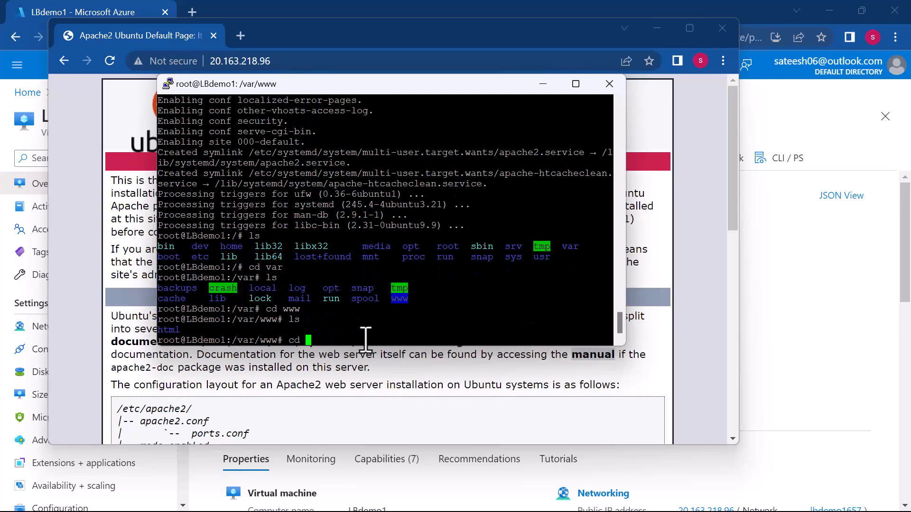
{"action": "type", "text": "cd html"}
{"action": "key", "text": "Return"}
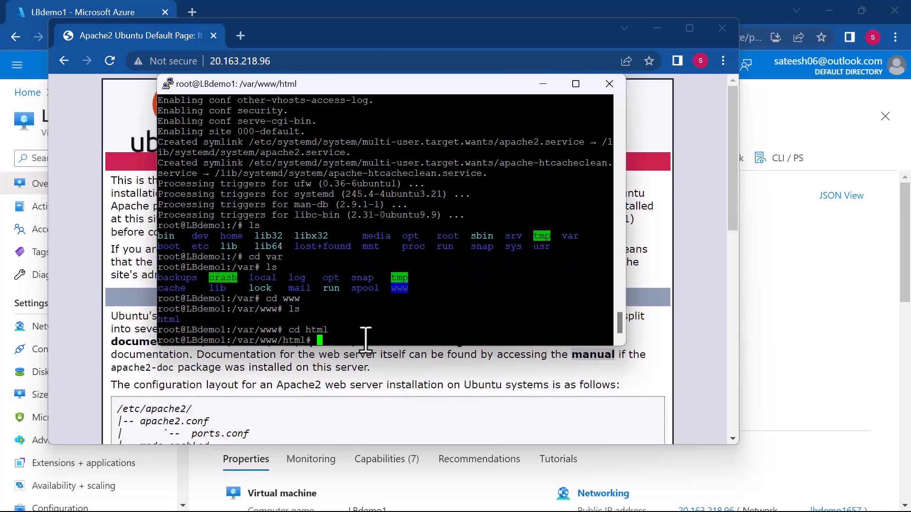
{"action": "type", "text": "ls"}
{"action": "key", "text": "Return"}
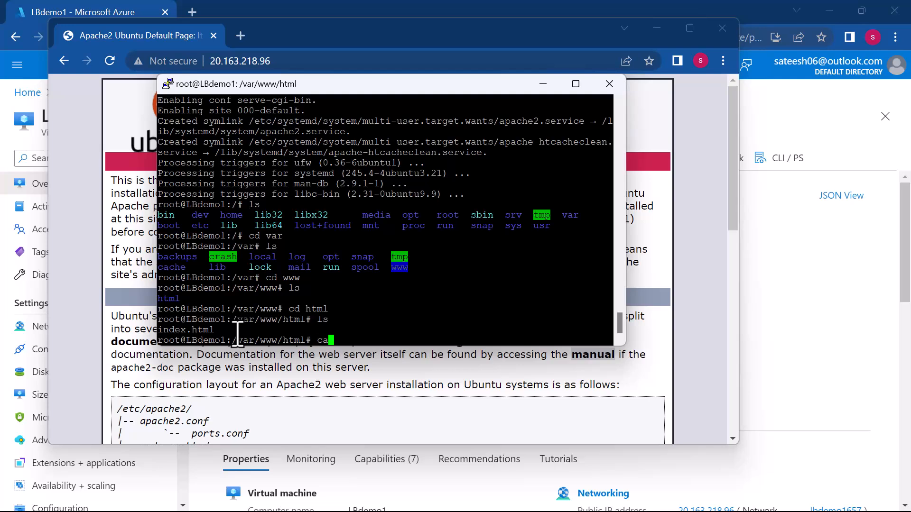
- Overwrite index.html with the single line h using cat > index.html
{"action": "type", "text": "cat > index.html"}
{"action": "key", "text": "Return"}
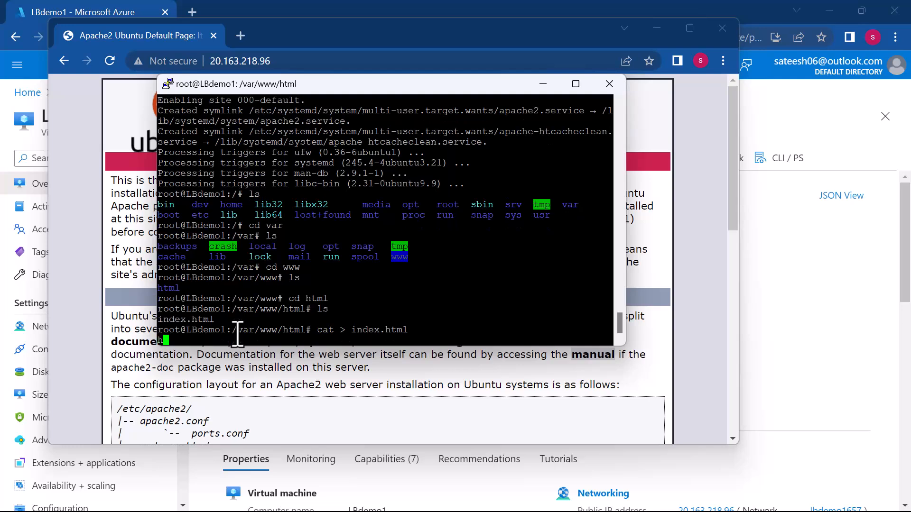
{"action": "key", "text": "Return"}
{"action": "key", "text": "ctrl+d"}
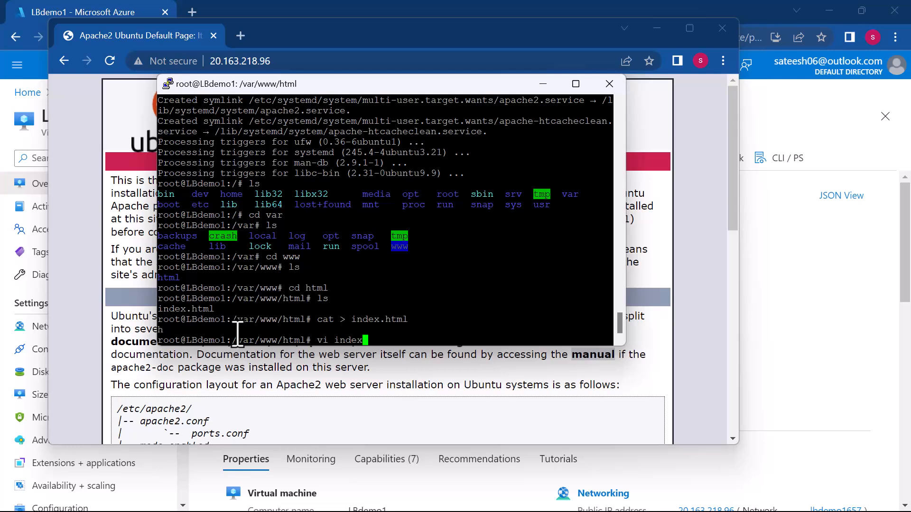
- Open index.html in vi and clear its text in insert mode
{"action": "key", "text": "Return"}
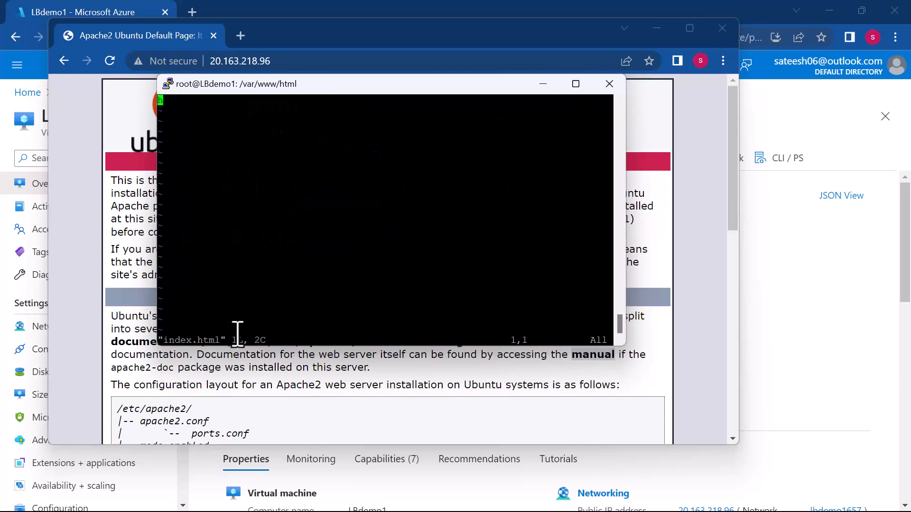
{"action": "key", "text": "i"}
{"action": "type", "text": "wwwwww"}
{"action": "key", "text": "BackSpace"}
{"action": "key", "text": "BackSpace"}
{"action": "key", "text": "BackSpace"}
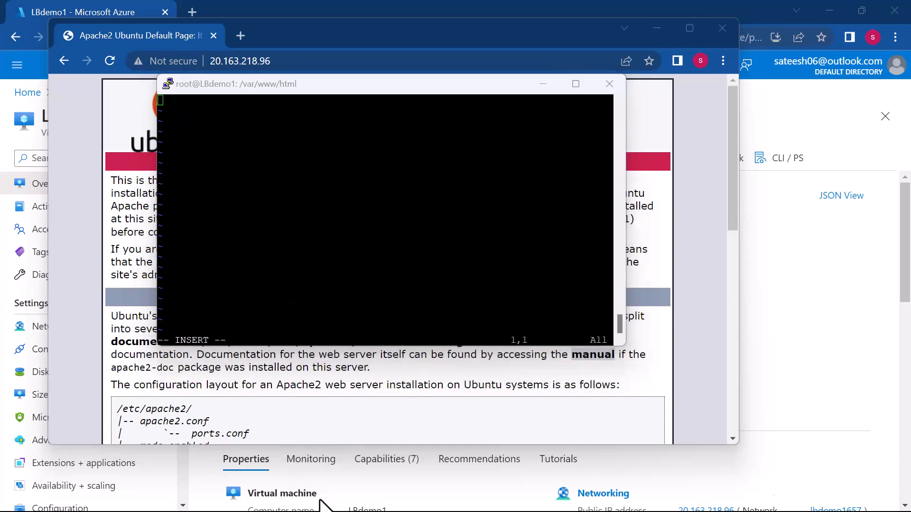
- Switch to Visual Studio Code and copy the entire selected HTML code of demo.html
{"action": "key", "text": "super"}
{"action": "mouse_move", "coordinate": [593, 495]}
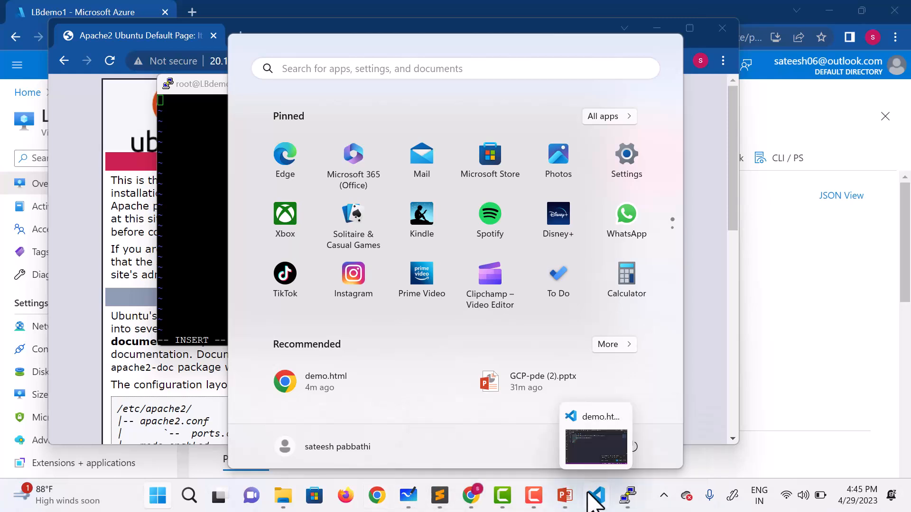
{"action": "left_click", "coordinate": [588, 464]}
{"action": "right_click", "coordinate": [271, 198]}
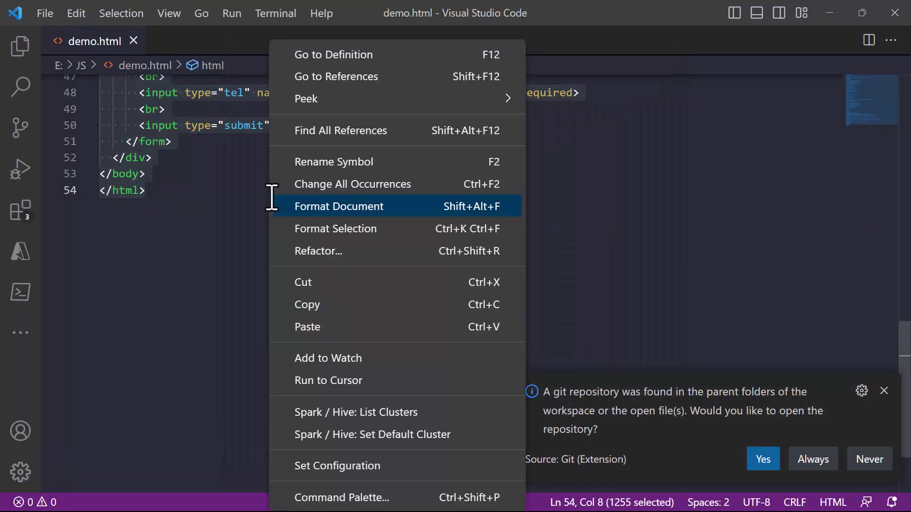
{"action": "left_click", "coordinate": [307, 306]}
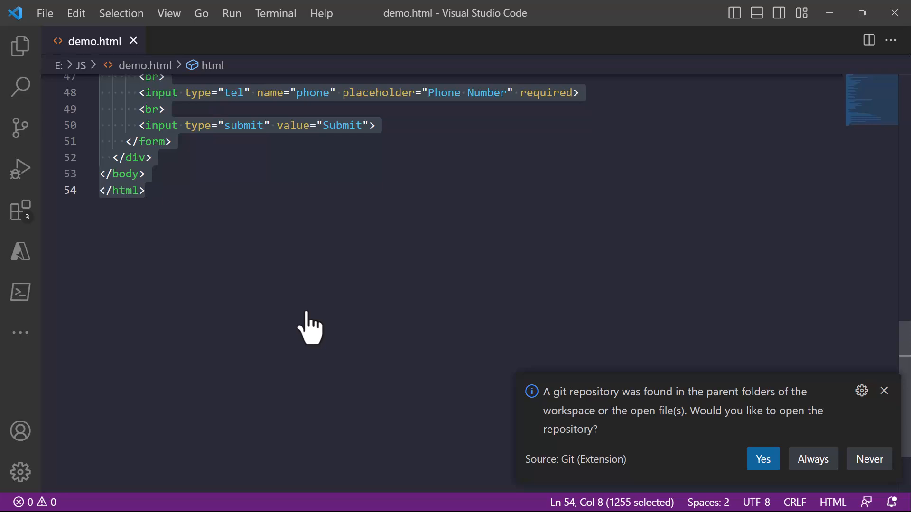
- Return to the terminal, paste the HTML code into index.html, and save and quit vi with :wq
{"action": "key", "text": "alt+Tab"}
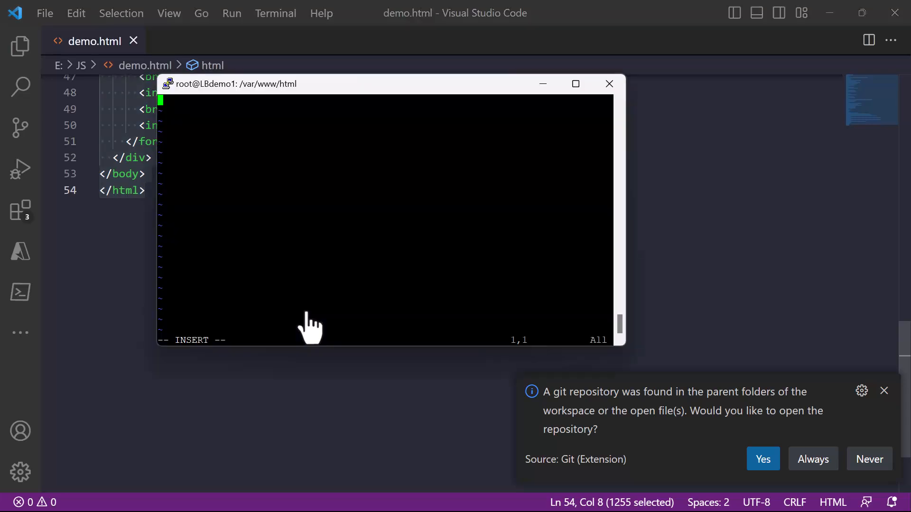
{"action": "right_click", "coordinate": [310, 211]}
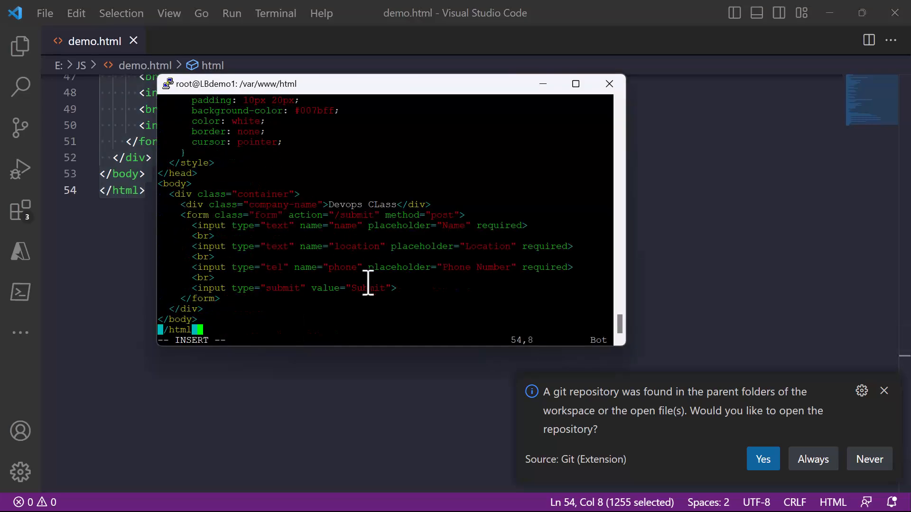
{"action": "key", "text": "Escape"}
{"action": "type", "text": ":wq!"}
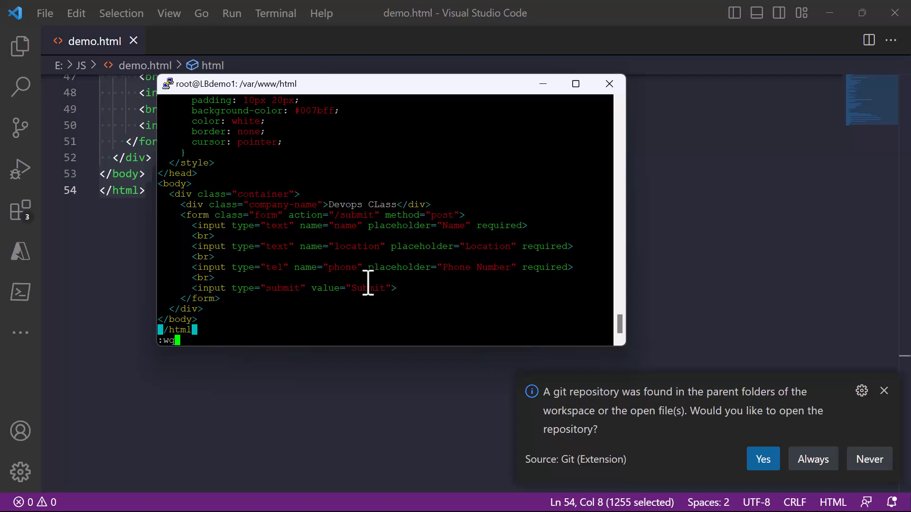
{"action": "key", "text": "Return"}
- Minimize Visual Studio Code, reload the site at 20.163.218.96 to check its page, and minimize the site and terminal windows
{"action": "left_click", "coordinate": [829, 17]}
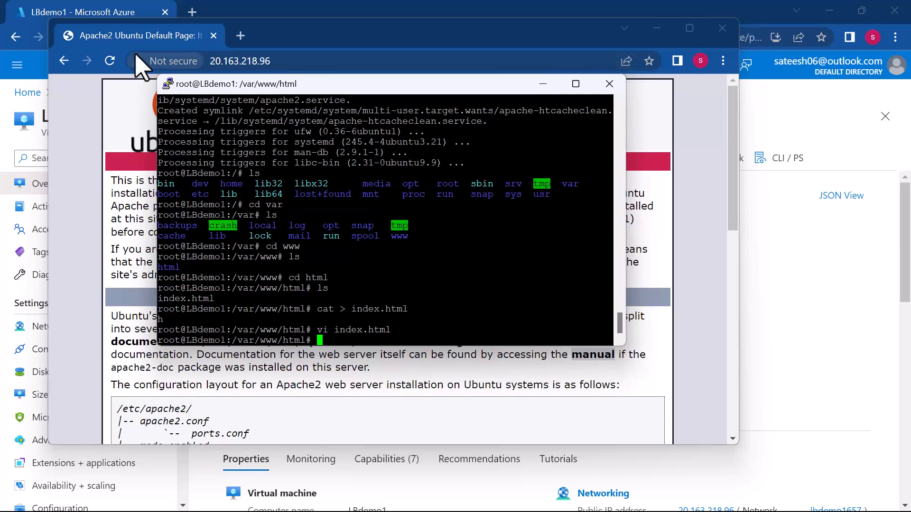
{"action": "left_click", "coordinate": [110, 61]}
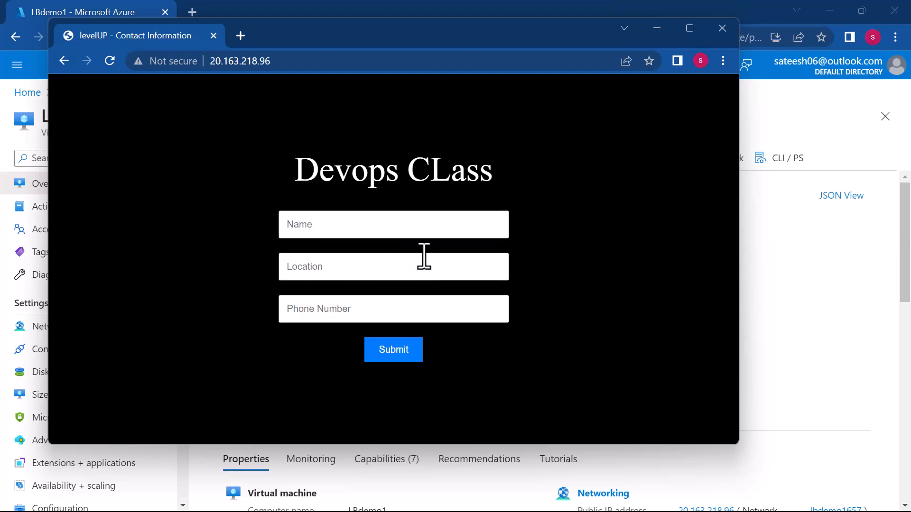
{"action": "left_click", "coordinate": [406, 225]}
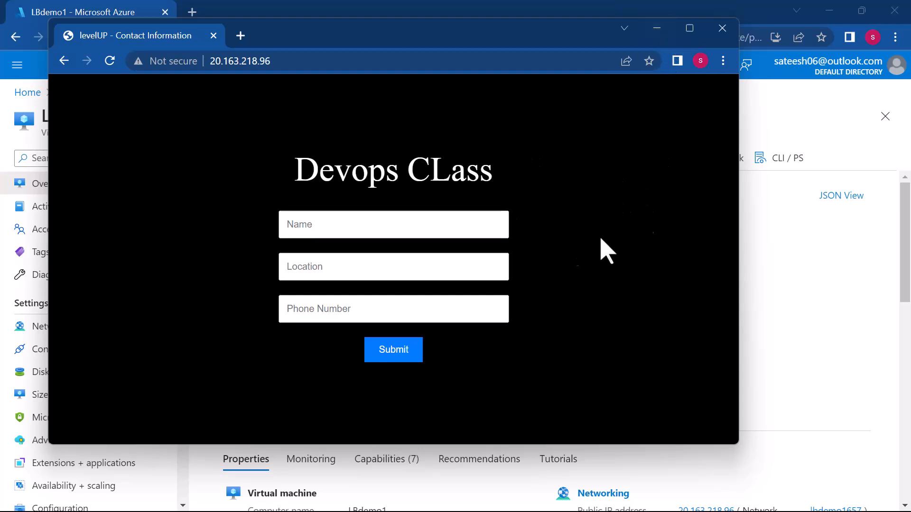
{"action": "left_click", "coordinate": [658, 30]}
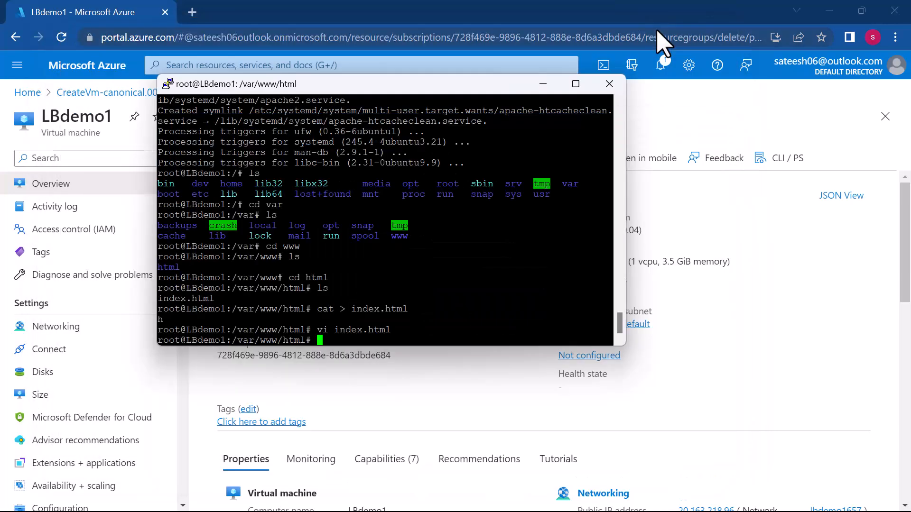
{"action": "left_click", "coordinate": [545, 85]}
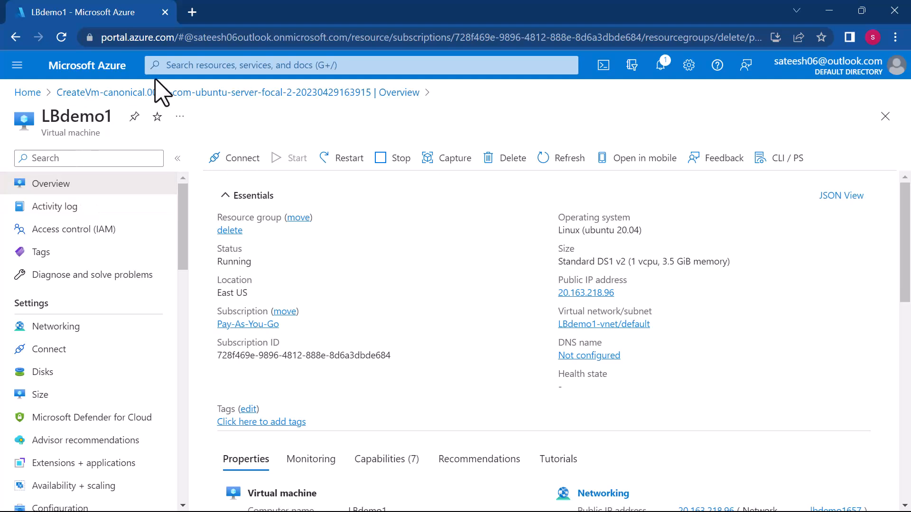
- Search the Azure portal for the Load balancers service and start creating a load balancer
{"action": "left_click", "coordinate": [185, 65]}
{"action": "type", "text": "lo"}
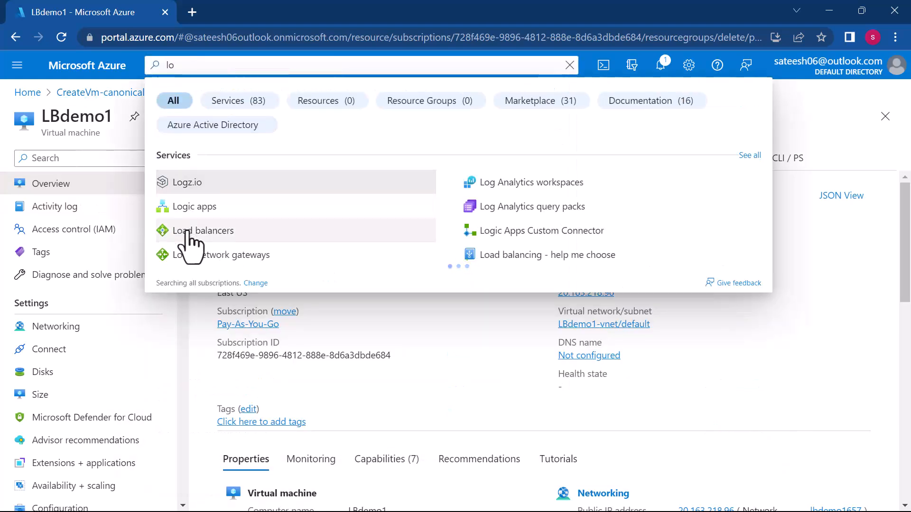
{"action": "left_click", "coordinate": [188, 231]}
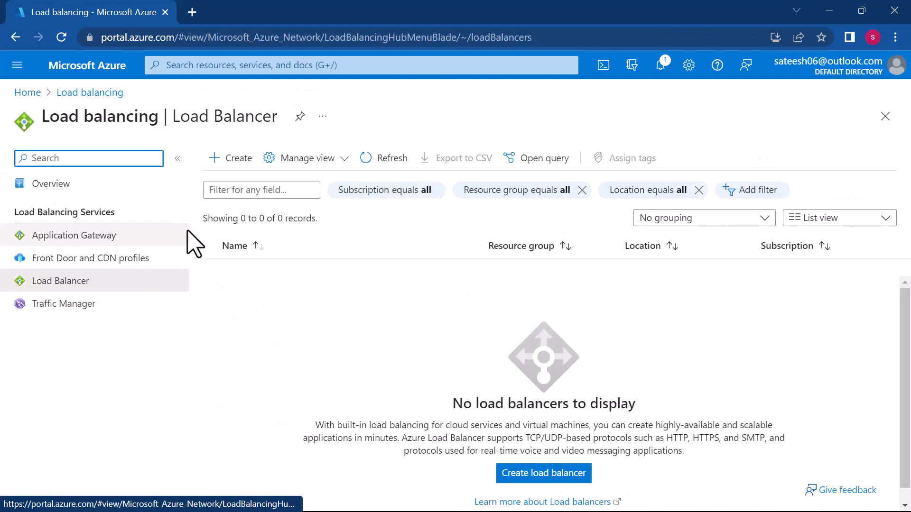
{"action": "left_click", "coordinate": [242, 164]}
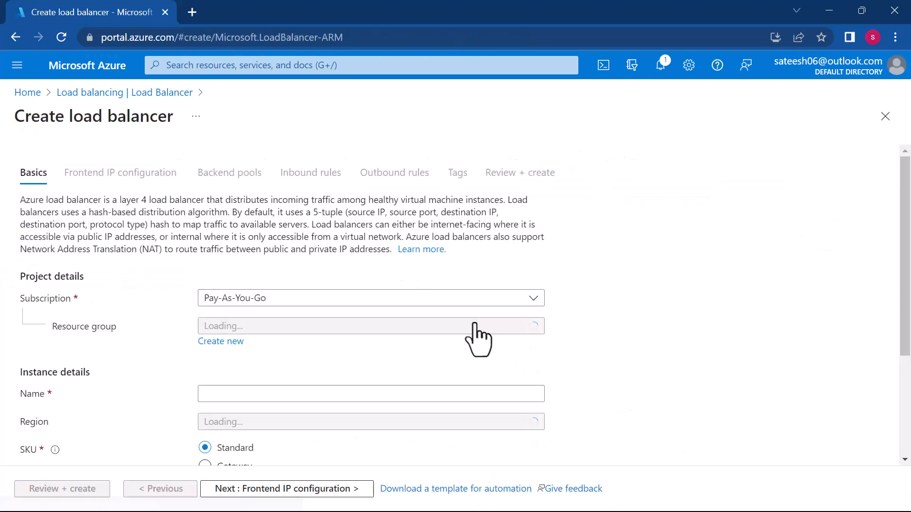
- Set the load balancer's resource group to delete, its name to demolb and its type to Public
{"action": "left_click", "coordinate": [299, 326]}
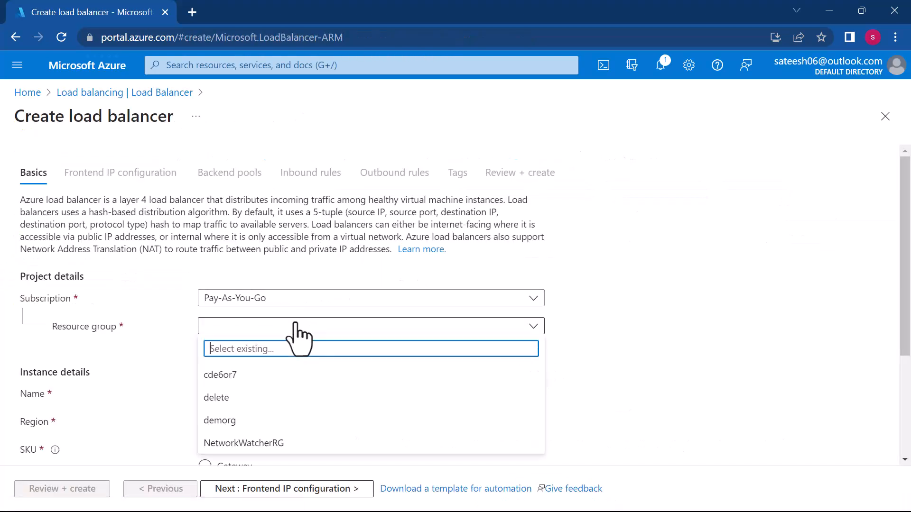
{"action": "left_click", "coordinate": [216, 398]}
{"action": "scroll", "coordinate": [441, 396], "scroll_direction": "down", "scroll_amount": 3}
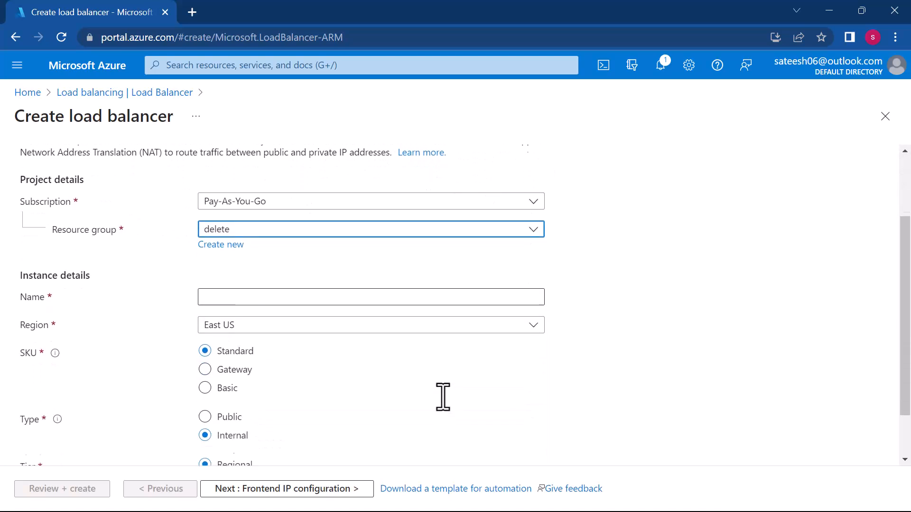
{"action": "left_click", "coordinate": [362, 286]}
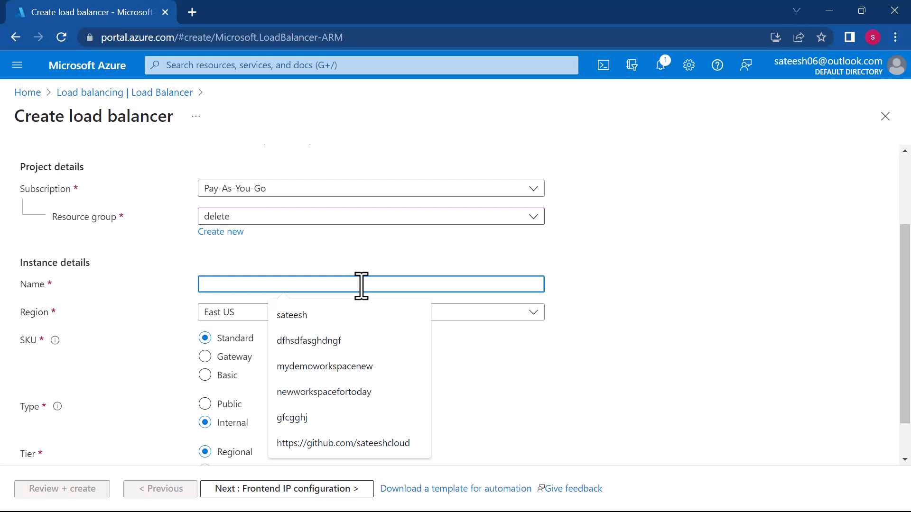
{"action": "type", "text": "demo"}
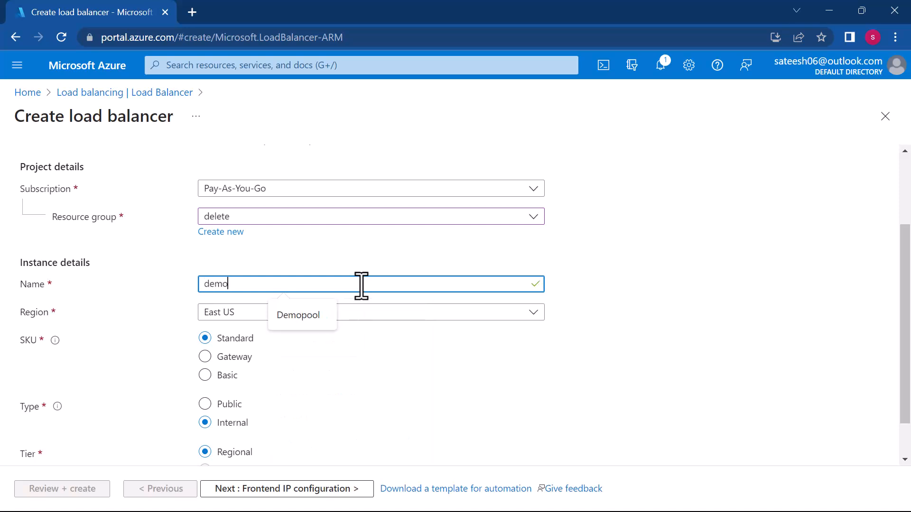
{"action": "type", "text": "lb"}
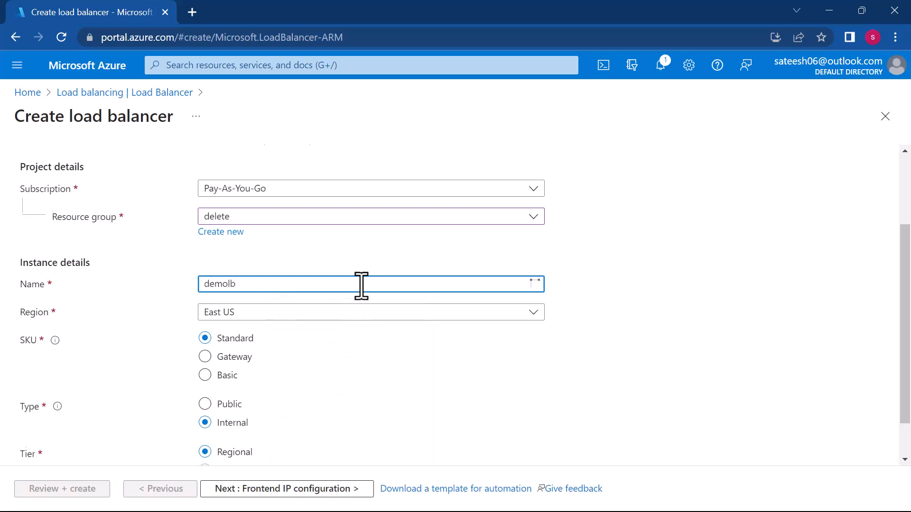
{"action": "scroll", "coordinate": [361, 286], "scroll_direction": "down", "scroll_amount": 1}
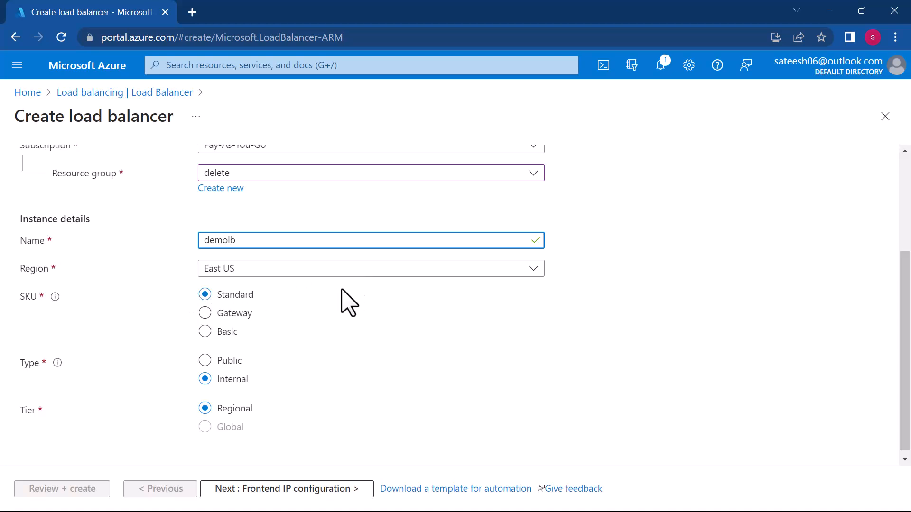
{"action": "scroll", "coordinate": [333, 336], "scroll_direction": "down", "scroll_amount": 1}
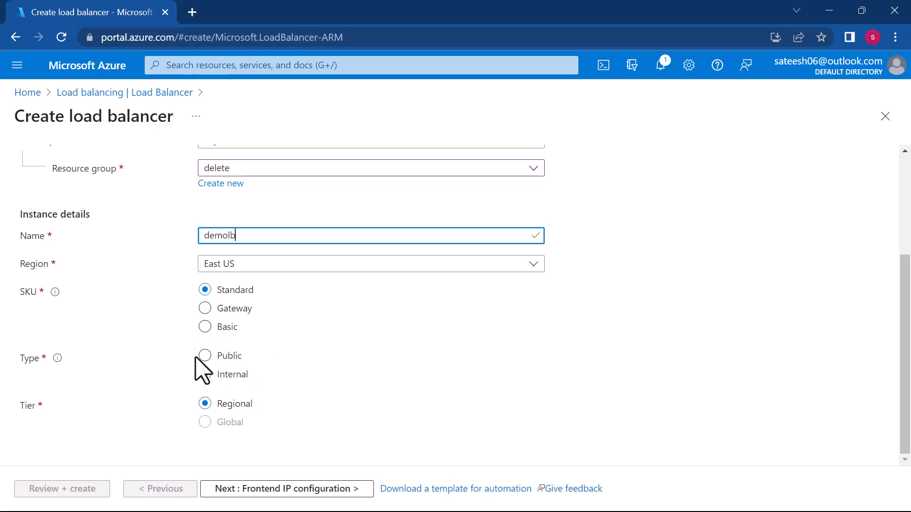
{"action": "left_click", "coordinate": [208, 357]}
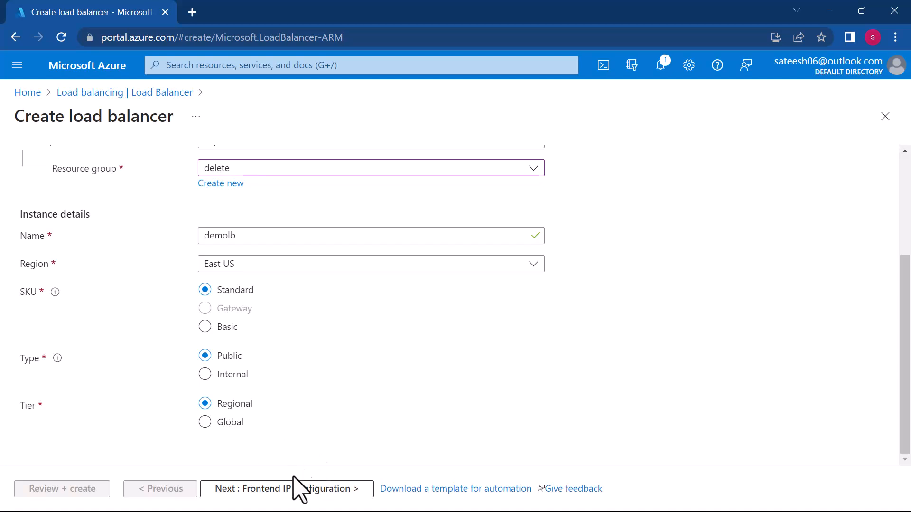
- Proceed to the frontend IP configuration and start adding one named mynewip
{"action": "left_click", "coordinate": [291, 494]}
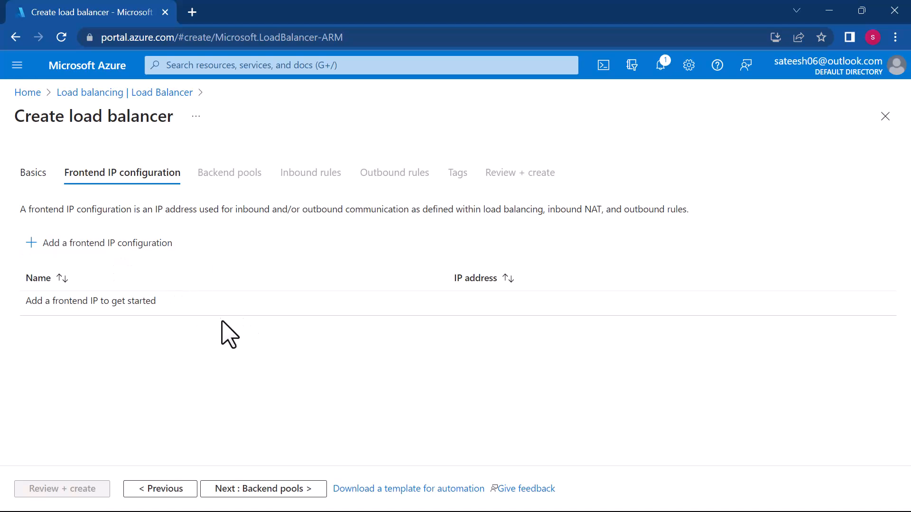
{"action": "left_click", "coordinate": [109, 252]}
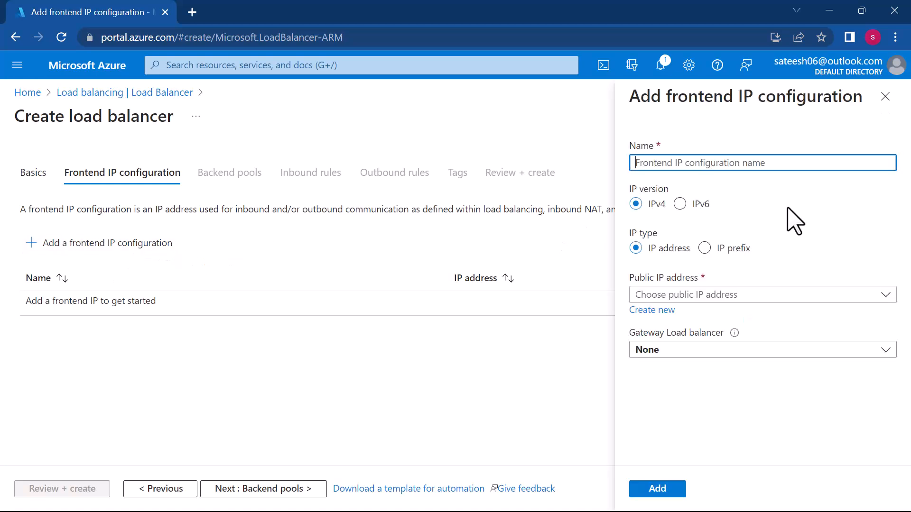
{"action": "left_click", "coordinate": [706, 163]}
{"action": "type", "text": "mynewip"}
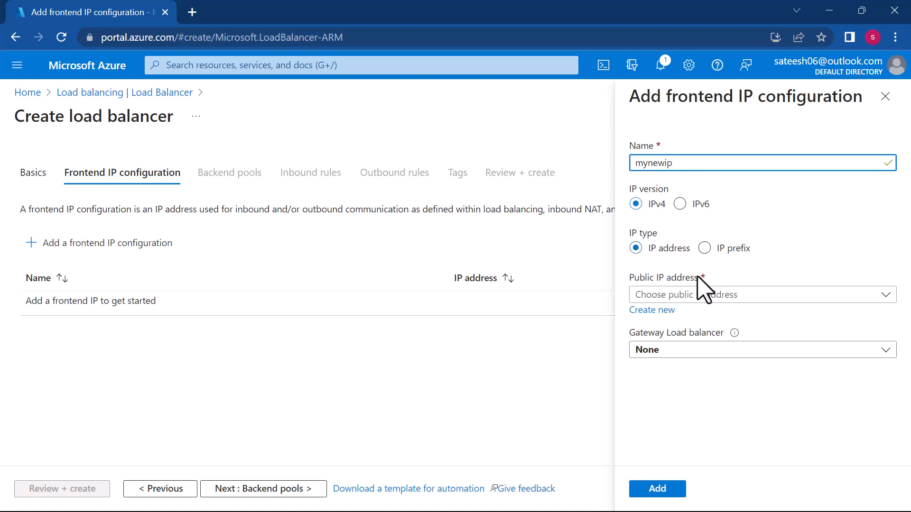
- Create a new public IP address named mydemoip for the frontend and add the frontend IP configuration
{"action": "left_click", "coordinate": [665, 311]}
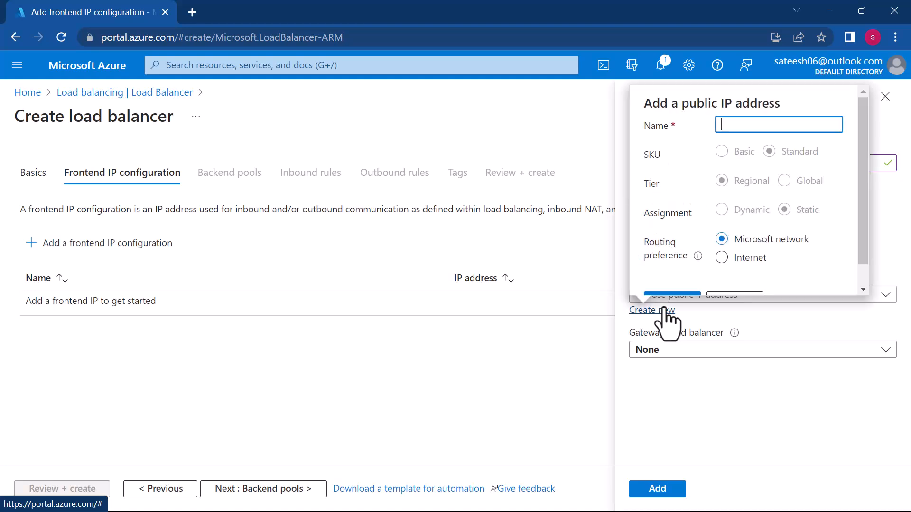
{"action": "left_click", "coordinate": [734, 125]}
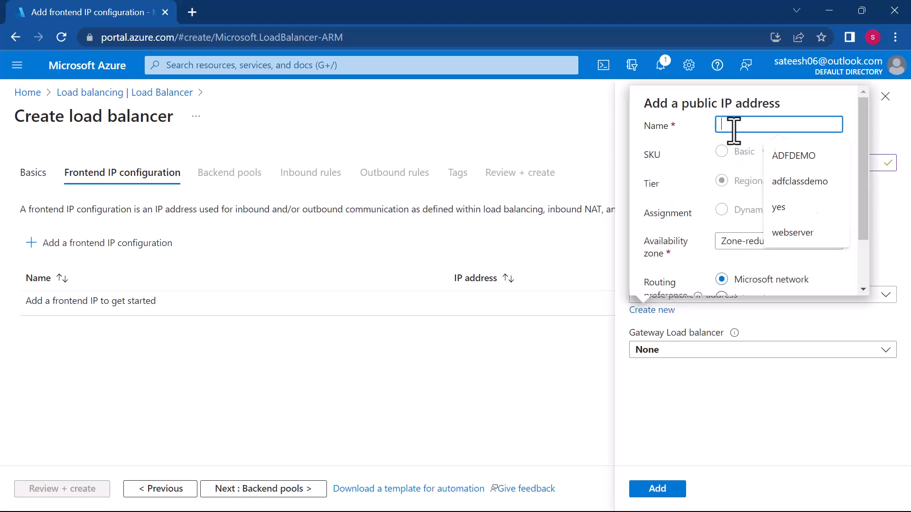
{"action": "type", "text": "mydemoip"}
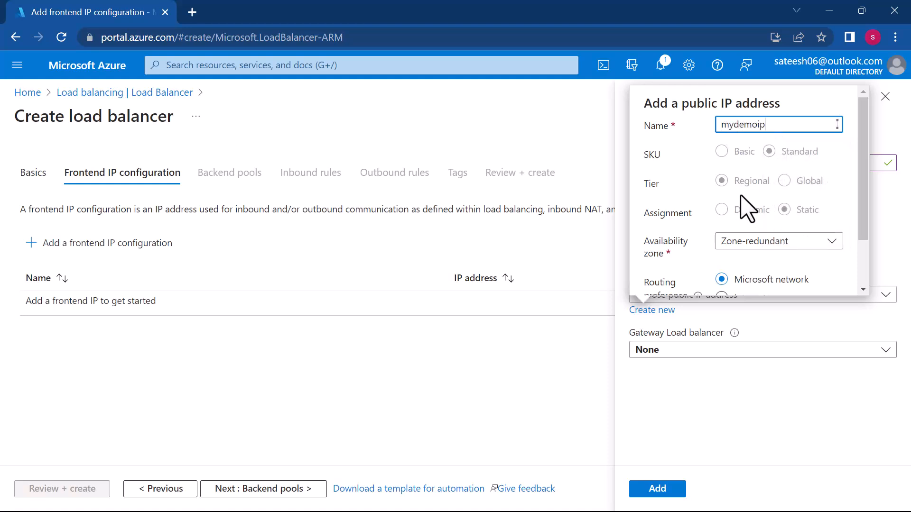
{"action": "scroll", "coordinate": [765, 233], "scroll_direction": "down", "scroll_amount": 2}
{"action": "left_click", "coordinate": [673, 277]}
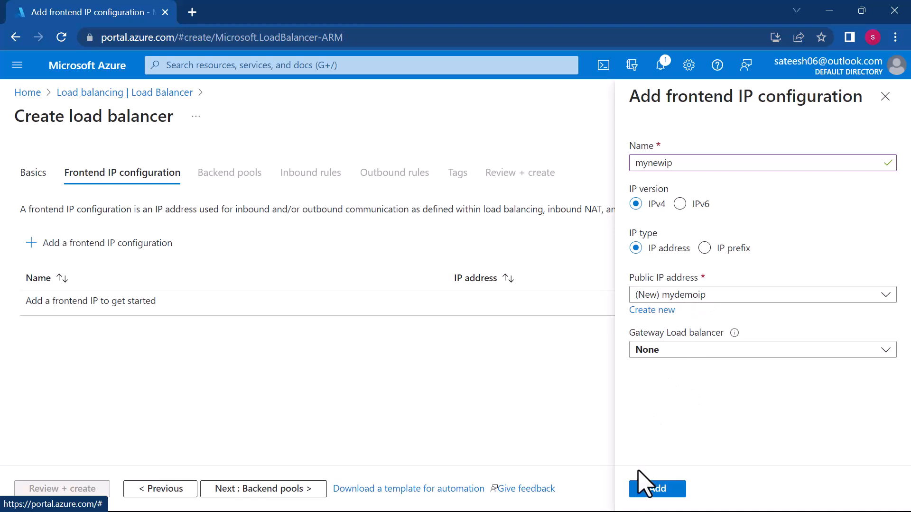
{"action": "left_click", "coordinate": [646, 491]}
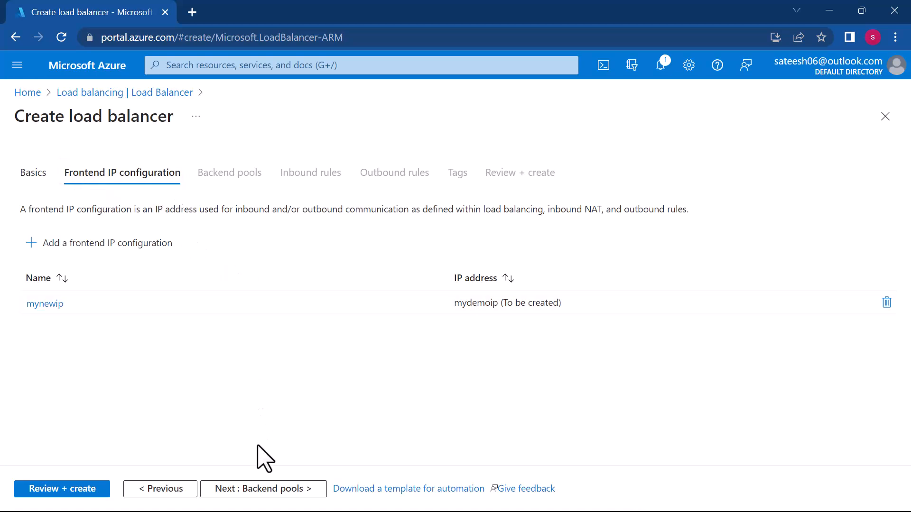
- Start a backend pool named mybackendpool on the virtual network LBdemo1-vnet (delete)
{"action": "left_click", "coordinate": [263, 489]}
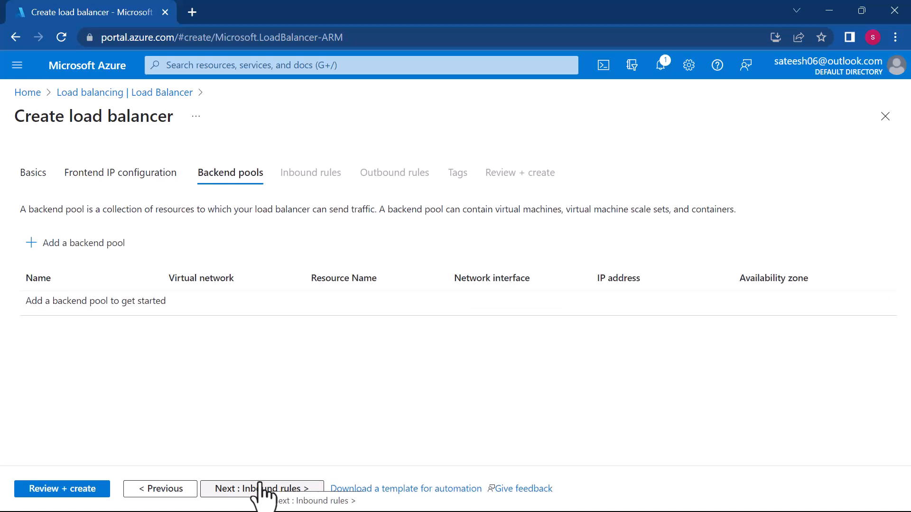
{"action": "left_click", "coordinate": [78, 252]}
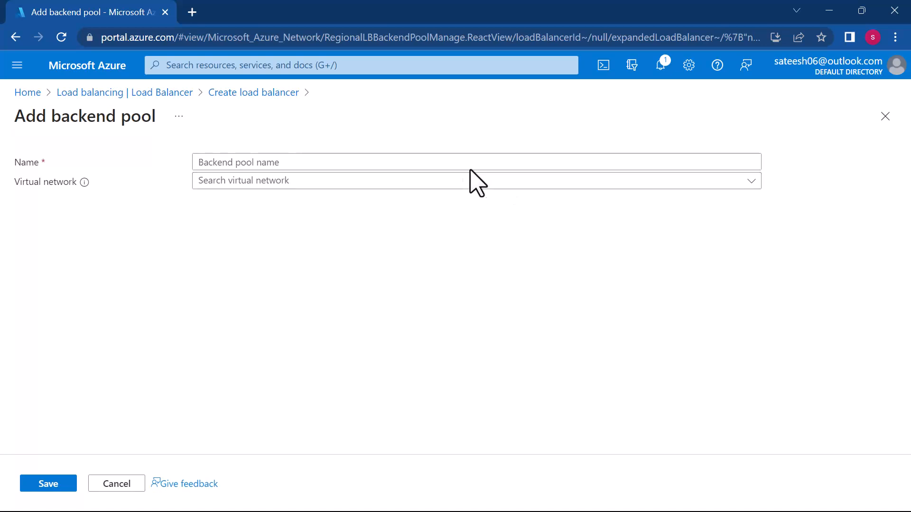
{"action": "left_click", "coordinate": [469, 162]}
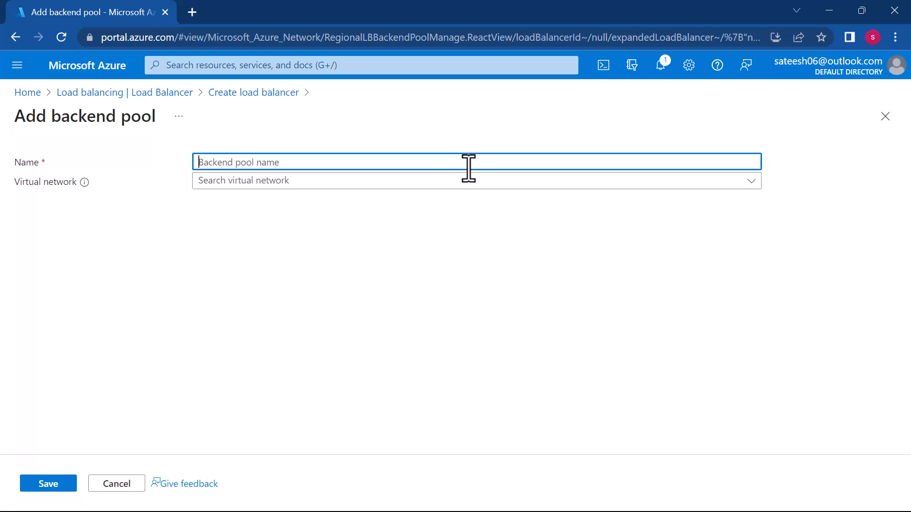
{"action": "type", "text": "mybackendpool"}
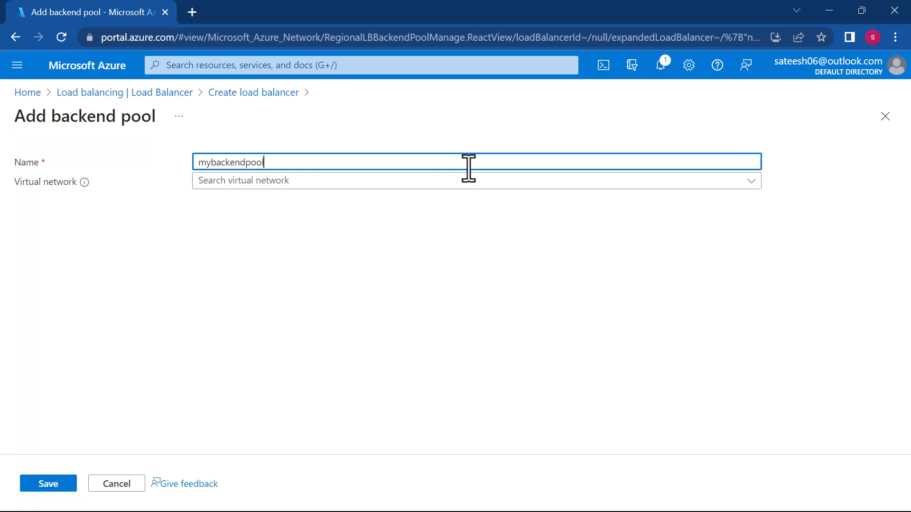
{"action": "left_click", "coordinate": [415, 183]}
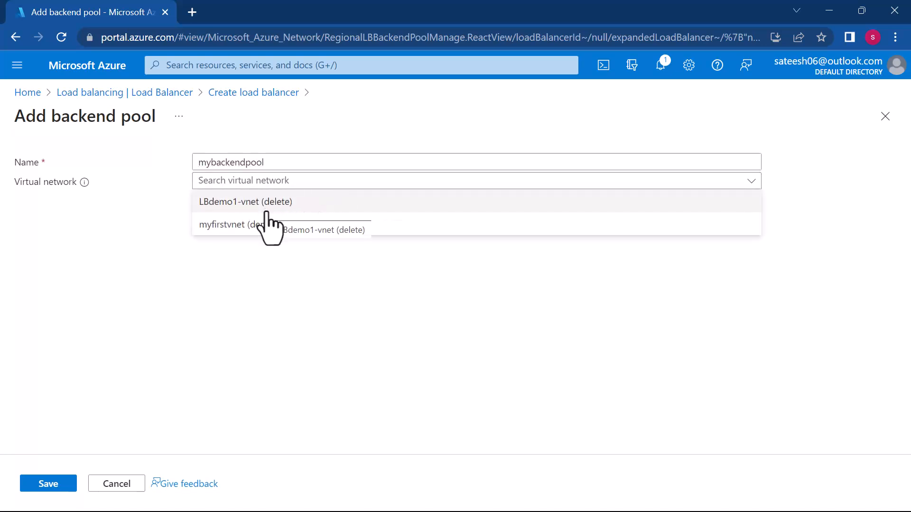
{"action": "left_click", "coordinate": [245, 208]}
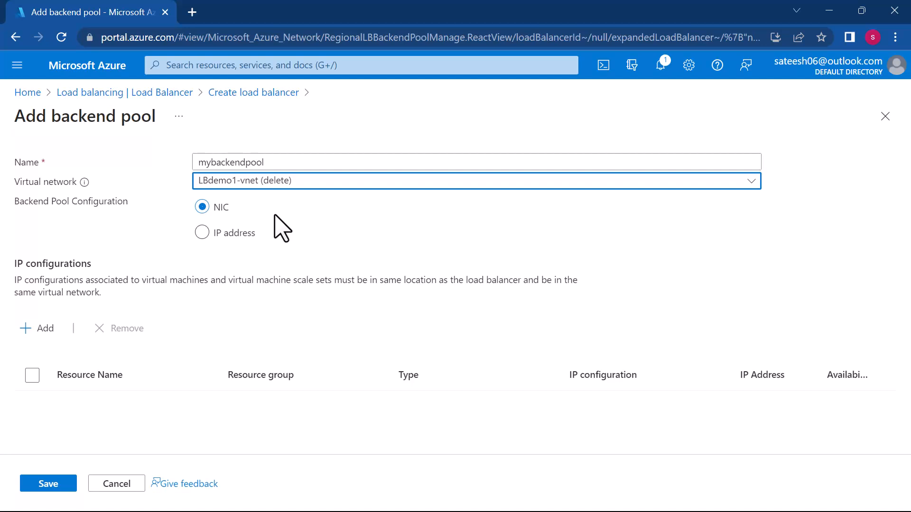
- Add the LBdemo1 virtual machine's IP configuration to the backend pool and save the pool
{"action": "left_click", "coordinate": [49, 326]}
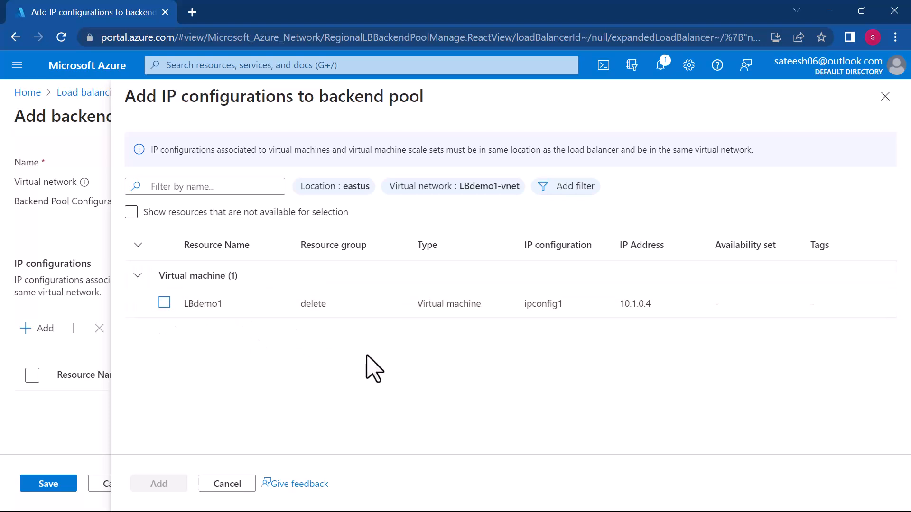
{"action": "left_click", "coordinate": [164, 304]}
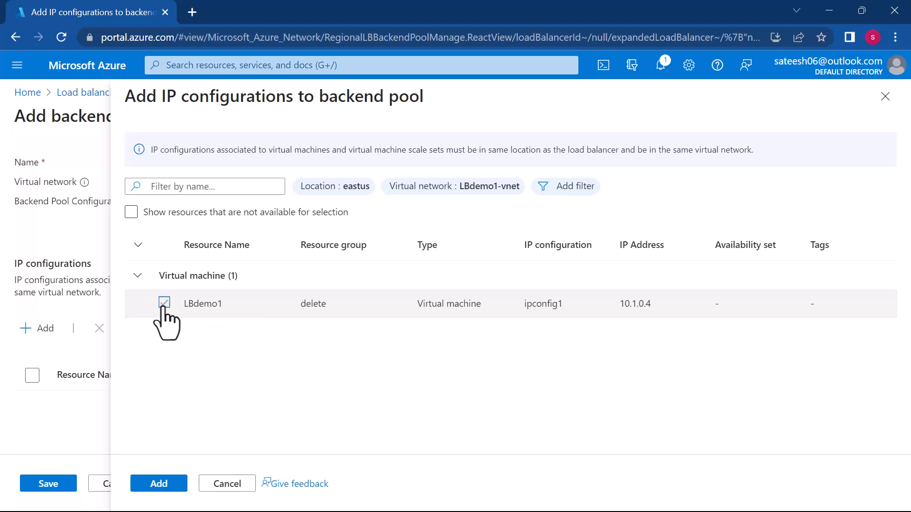
{"action": "left_click", "coordinate": [159, 484]}
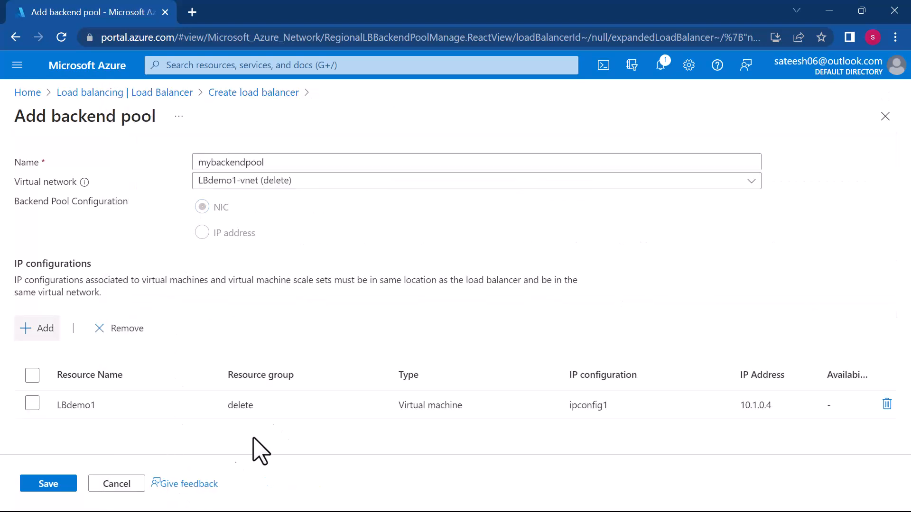
{"action": "left_click", "coordinate": [55, 484]}
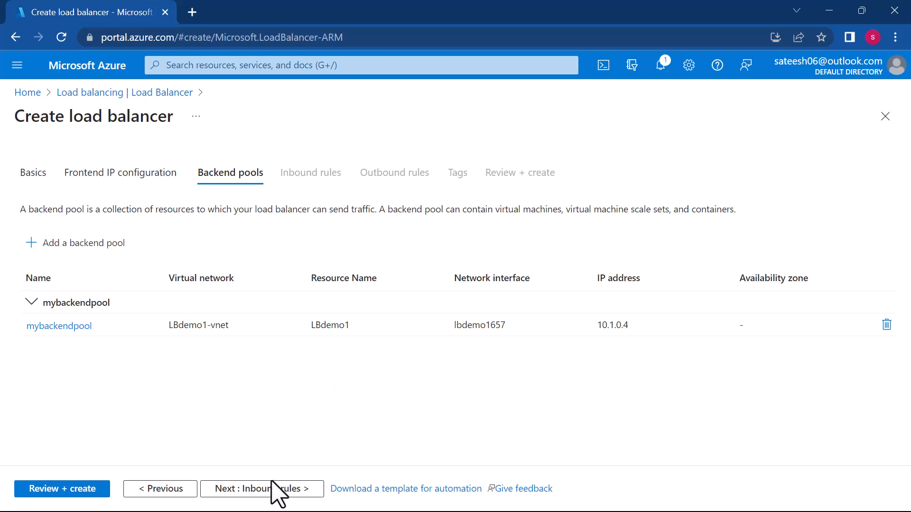
- Proceed to the inbound rules and start adding a load balancing rule named newrule
{"action": "left_click", "coordinate": [259, 494]}
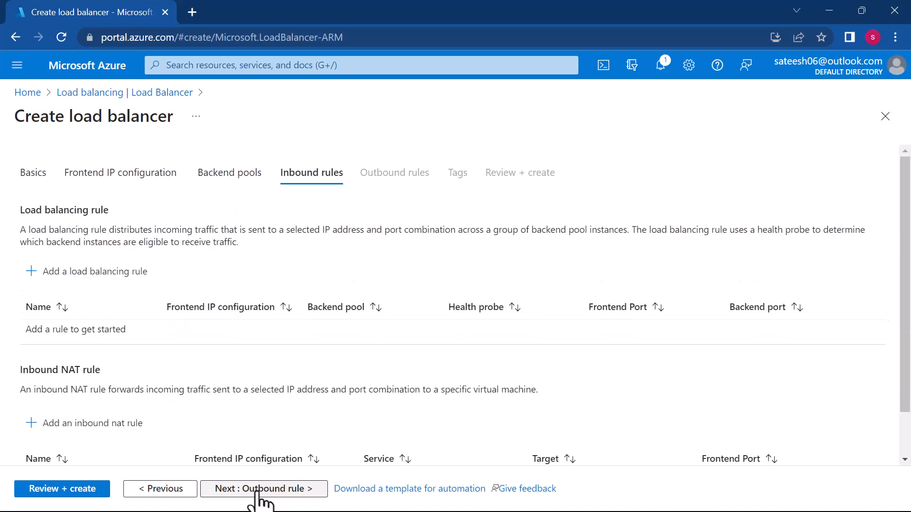
{"action": "scroll", "coordinate": [236, 413], "scroll_direction": "down", "scroll_amount": 2}
{"action": "scroll", "coordinate": [236, 413], "scroll_direction": "up", "scroll_amount": 2}
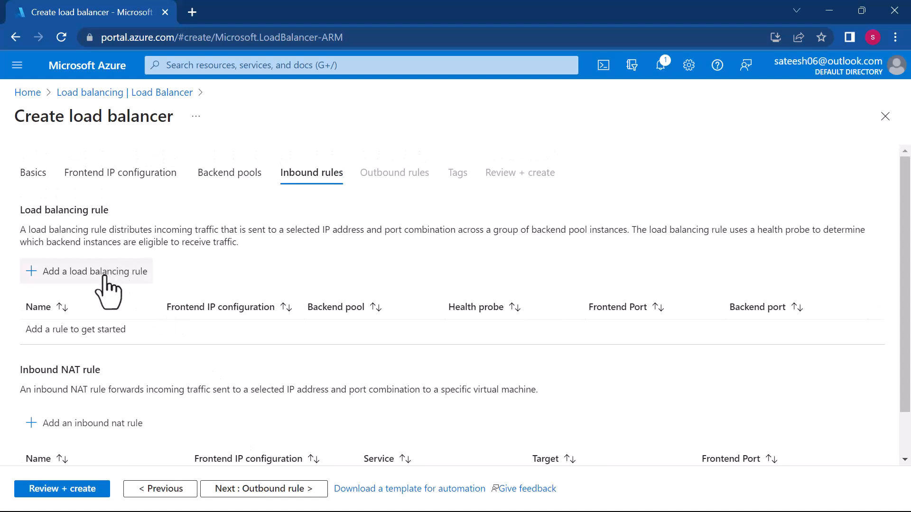
{"action": "left_click", "coordinate": [105, 278]}
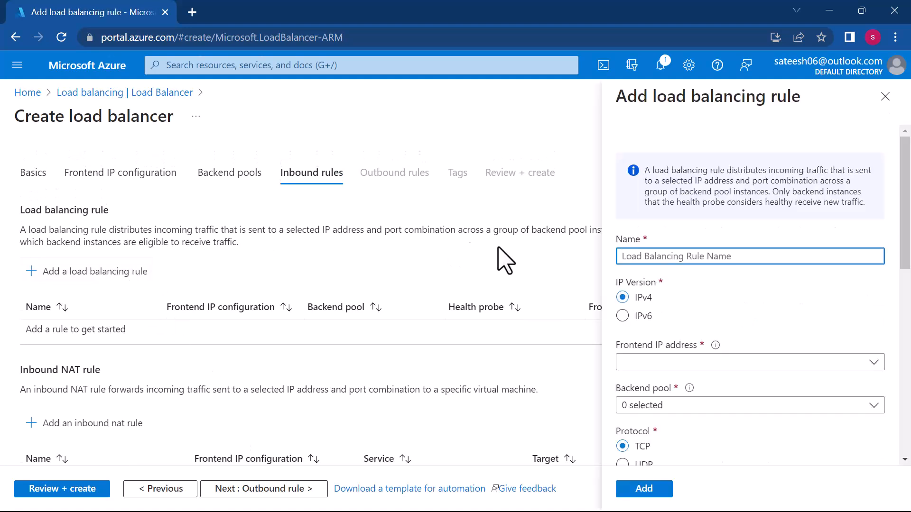
{"action": "left_click", "coordinate": [678, 259]}
{"action": "type", "text": "new"}
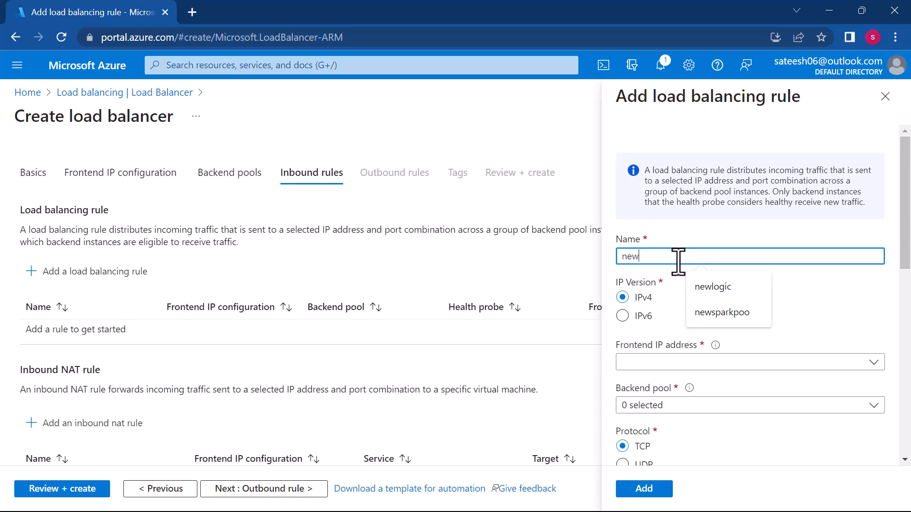
{"action": "type", "text": "rule"}
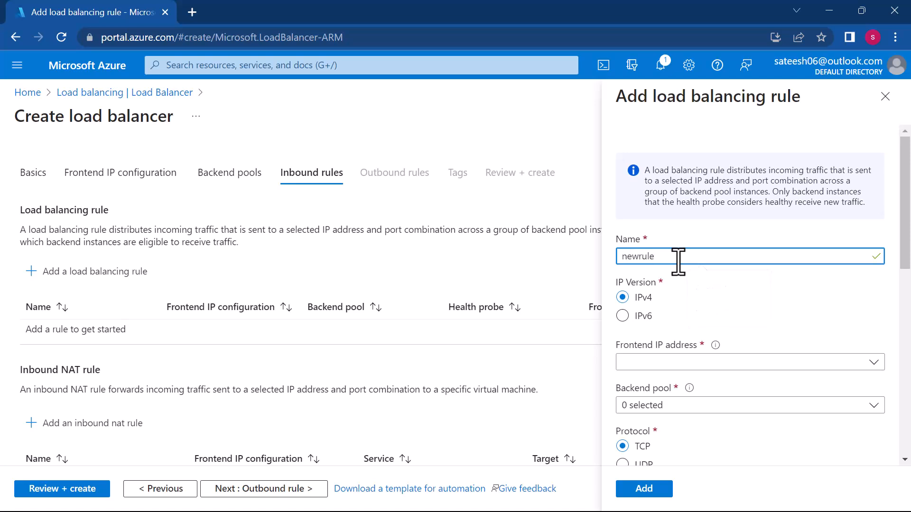
- Assign the frontend IP address mynewip and the backend pool mybackendpool to the load balancing rule
{"action": "scroll", "coordinate": [759, 323], "scroll_direction": "down", "scroll_amount": 2}
{"action": "left_click", "coordinate": [744, 286]}
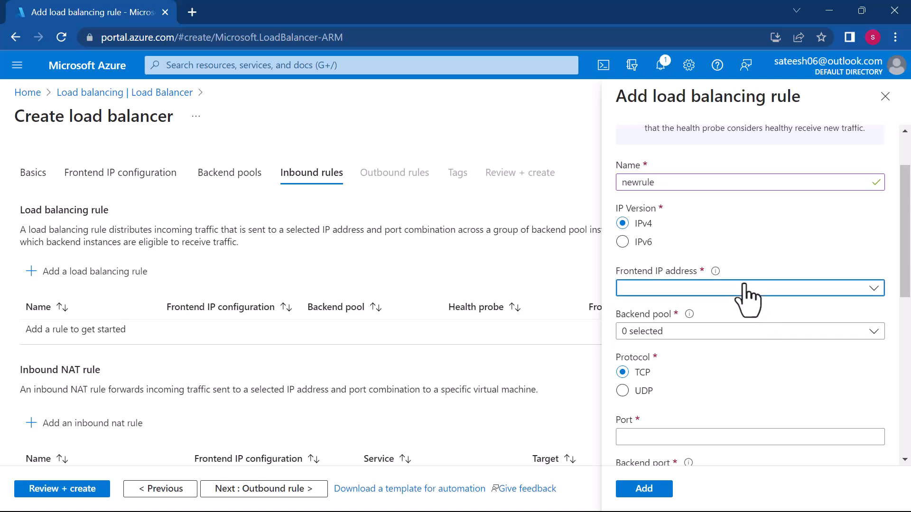
{"action": "left_click", "coordinate": [679, 338]}
{"action": "left_click", "coordinate": [743, 333]}
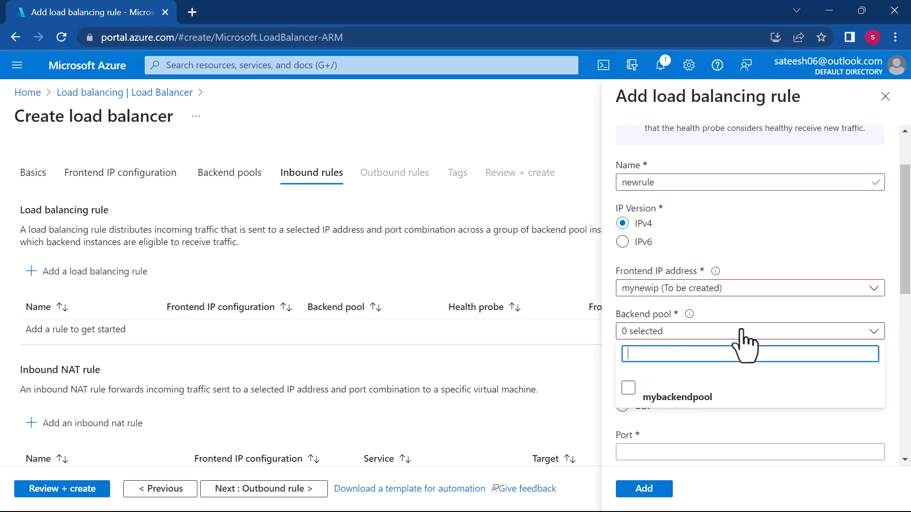
{"action": "left_click", "coordinate": [628, 388]}
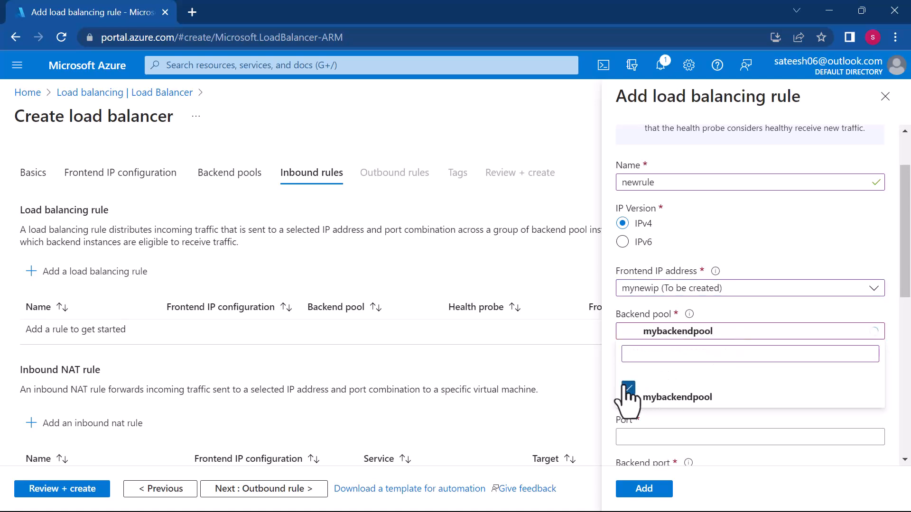
- Set both the port and the backend port of the load balancing rule to 80
{"action": "left_click", "coordinate": [695, 437]}
{"action": "scroll", "coordinate": [695, 437], "scroll_direction": "down", "scroll_amount": 2}
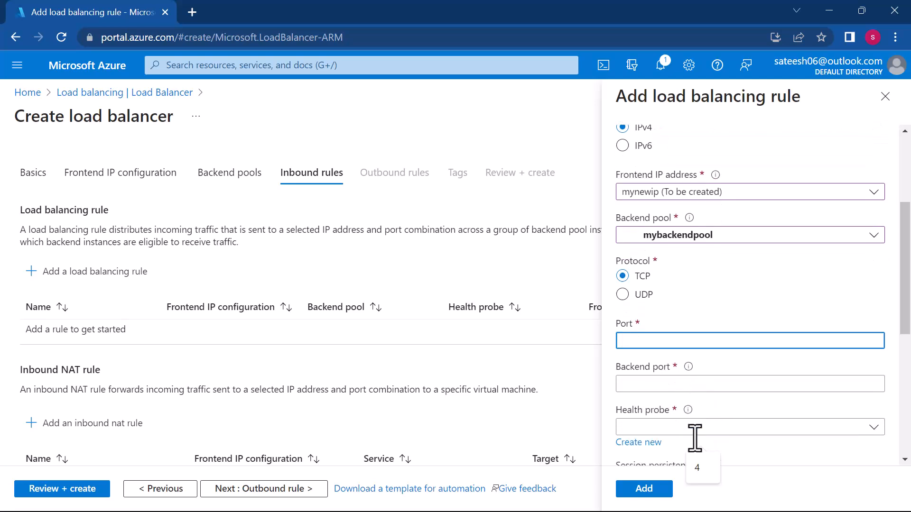
{"action": "type", "text": "80"}
{"action": "left_click", "coordinate": [665, 384]}
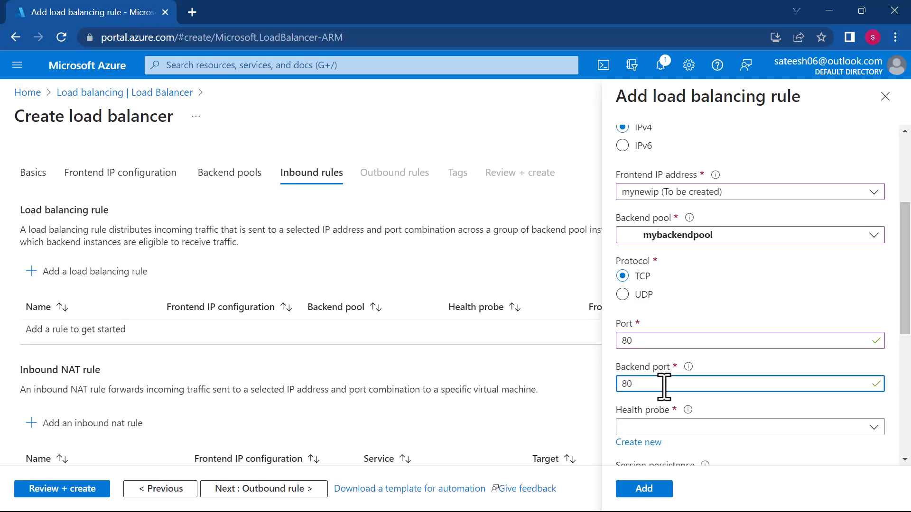
{"action": "type", "text": "80"}
- Start a new health probe for the rule, named newhealth and using the TCP protocol
{"action": "scroll", "coordinate": [664, 386], "scroll_direction": "down", "scroll_amount": 2}
{"action": "left_click", "coordinate": [640, 363]}
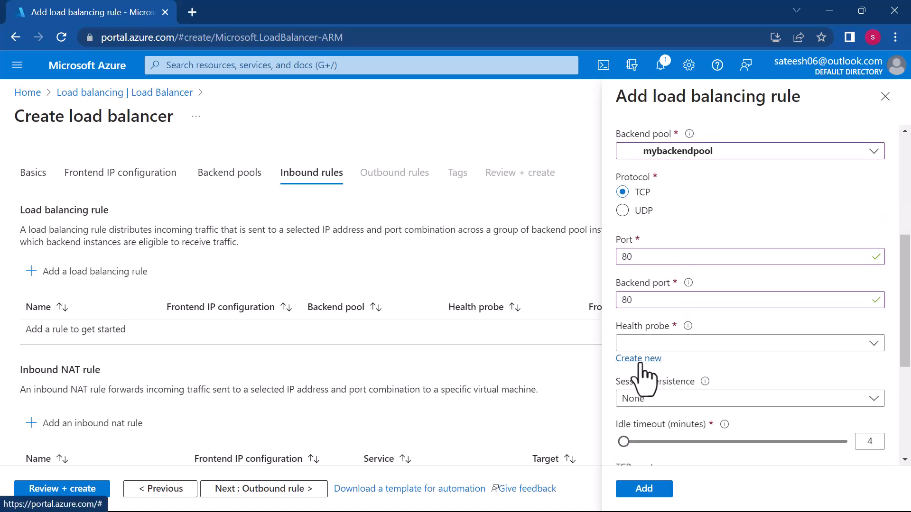
{"action": "left_click", "coordinate": [699, 267]}
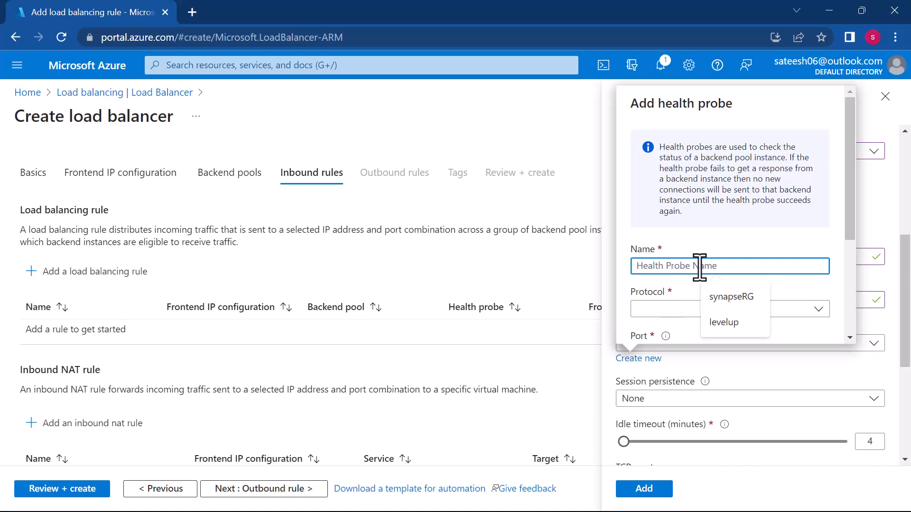
{"action": "type", "text": "newhealth"}
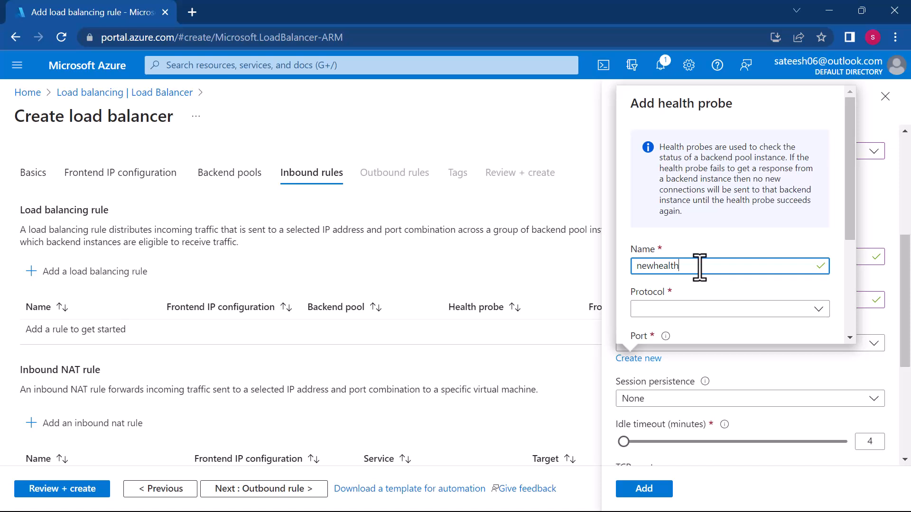
{"action": "scroll", "coordinate": [700, 266], "scroll_direction": "down", "scroll_amount": 3}
{"action": "left_click", "coordinate": [694, 249]}
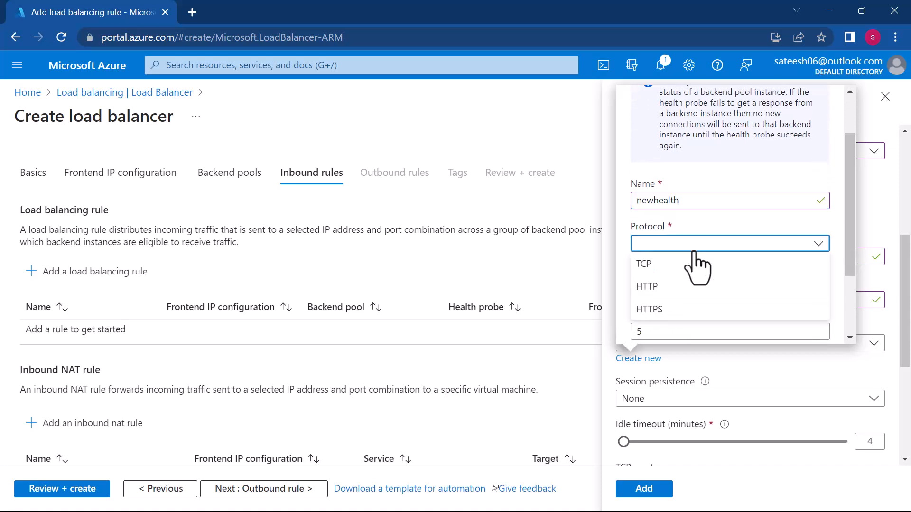
{"action": "left_click", "coordinate": [646, 271]}
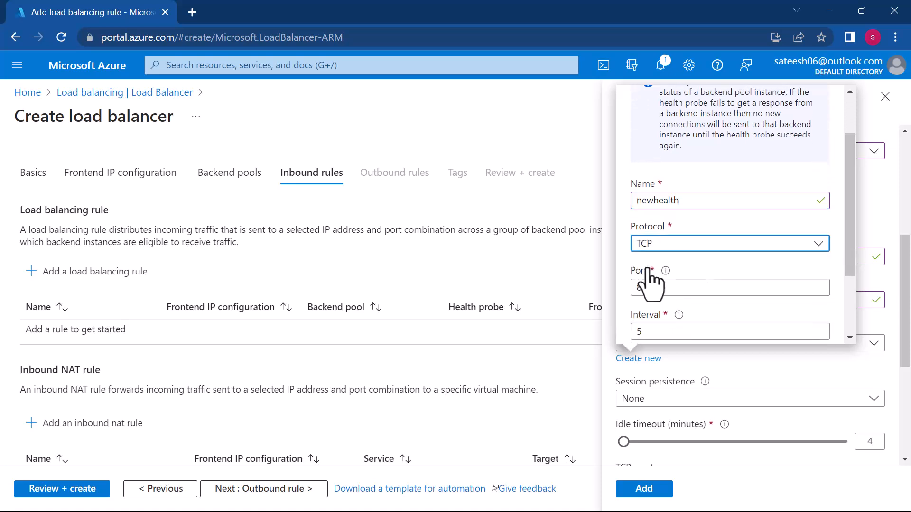
- Try a health probe interval of 10 seconds and set it back to 5 seconds
{"action": "scroll", "coordinate": [712, 273], "scroll_direction": "down", "scroll_amount": 3}
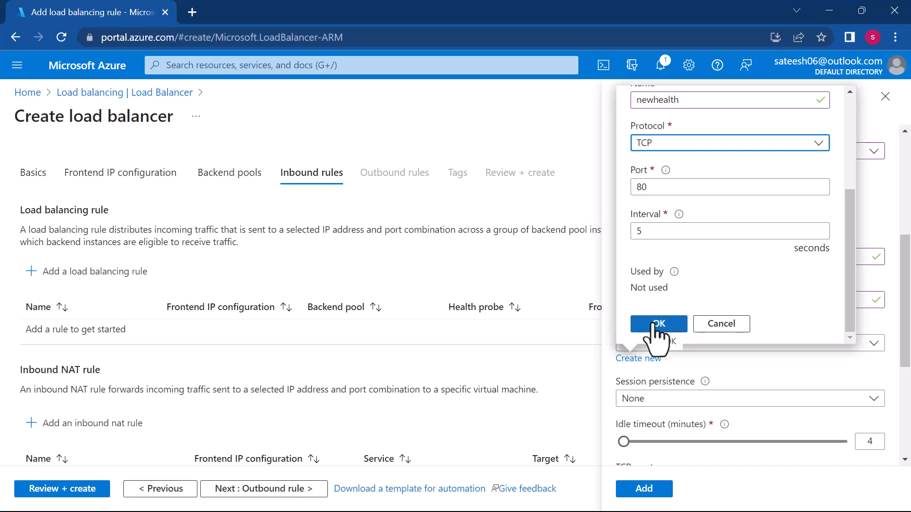
{"action": "scroll", "coordinate": [671, 215], "scroll_direction": "up", "scroll_amount": 1}
{"action": "scroll", "coordinate": [671, 214], "scroll_direction": "down", "scroll_amount": 1}
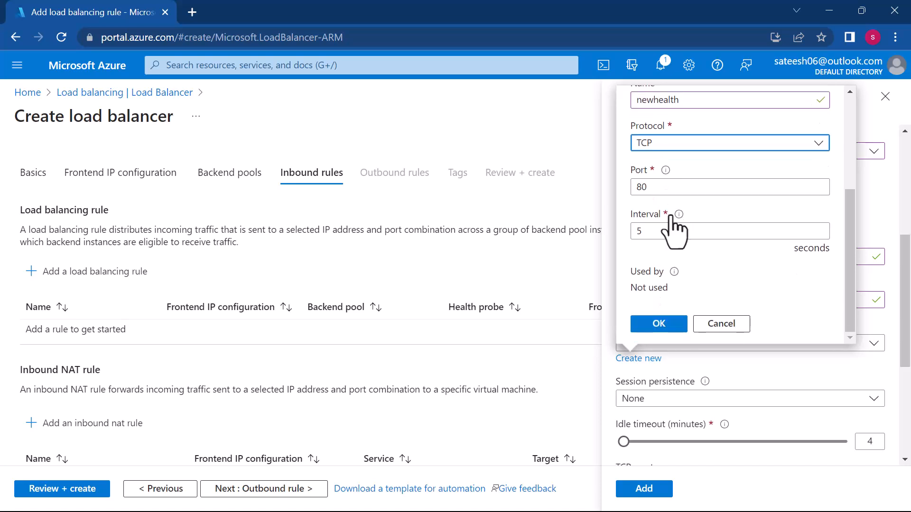
{"action": "left_click", "coordinate": [677, 237]}
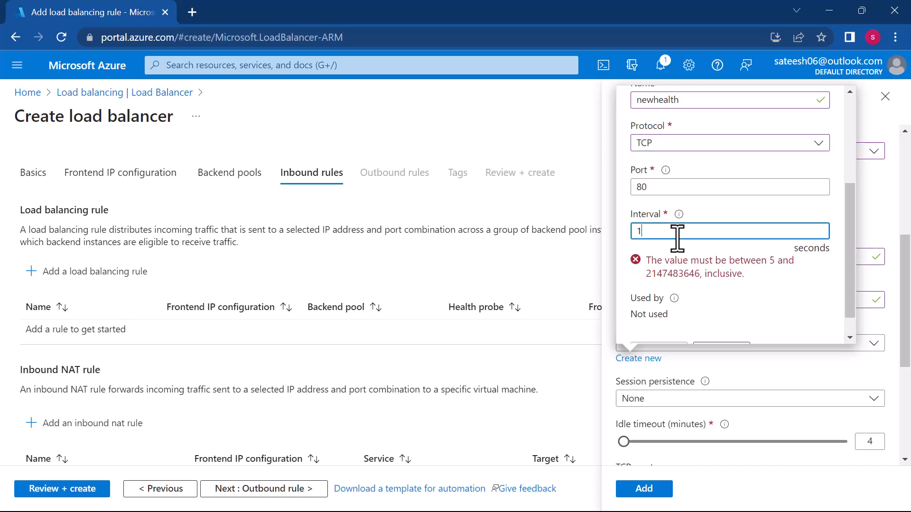
{"action": "key", "text": "BackSpace"}
{"action": "key", "text": "BackSpace"}
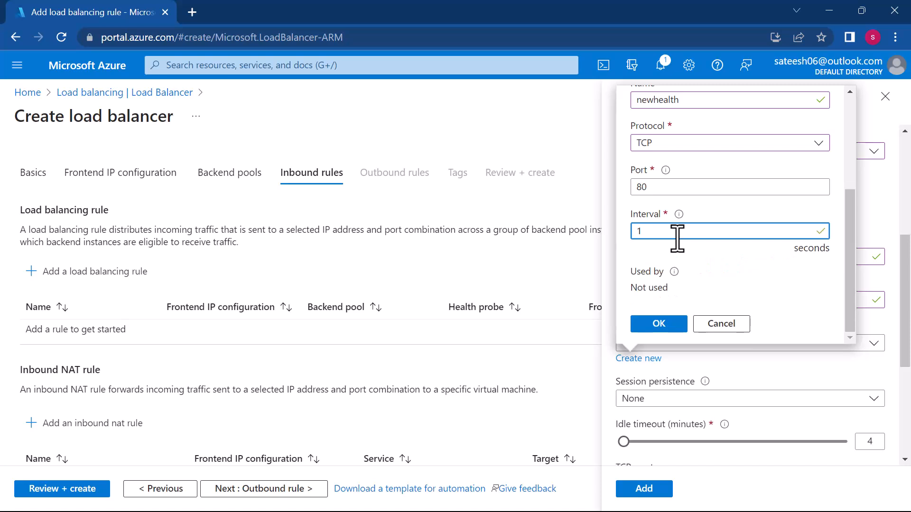
{"action": "type", "text": "10"}
{"action": "key", "text": "BackSpace"}
- Save the newhealth probe and add the rule newrule to the load balancer, keeping the remaining rule options at their defaults
{"action": "scroll", "coordinate": [703, 255], "scroll_direction": "up", "scroll_amount": 3}
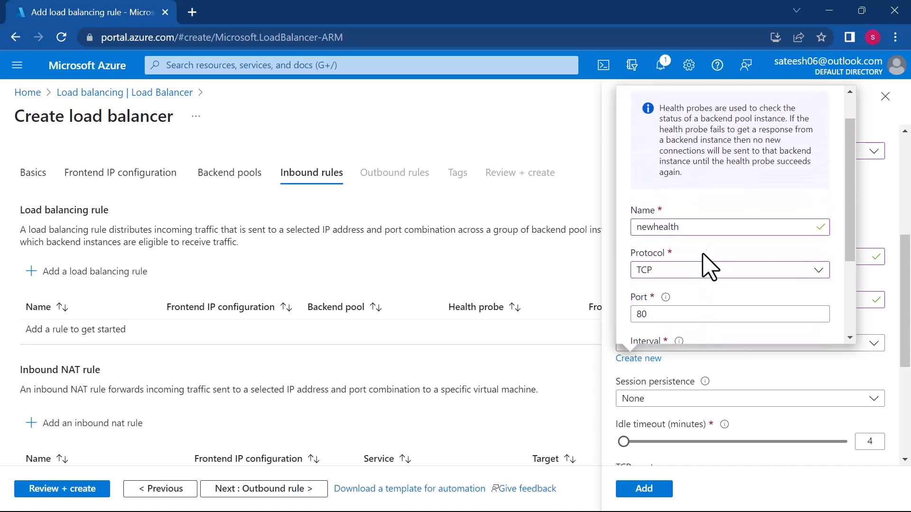
{"action": "scroll", "coordinate": [702, 254], "scroll_direction": "down", "scroll_amount": 3}
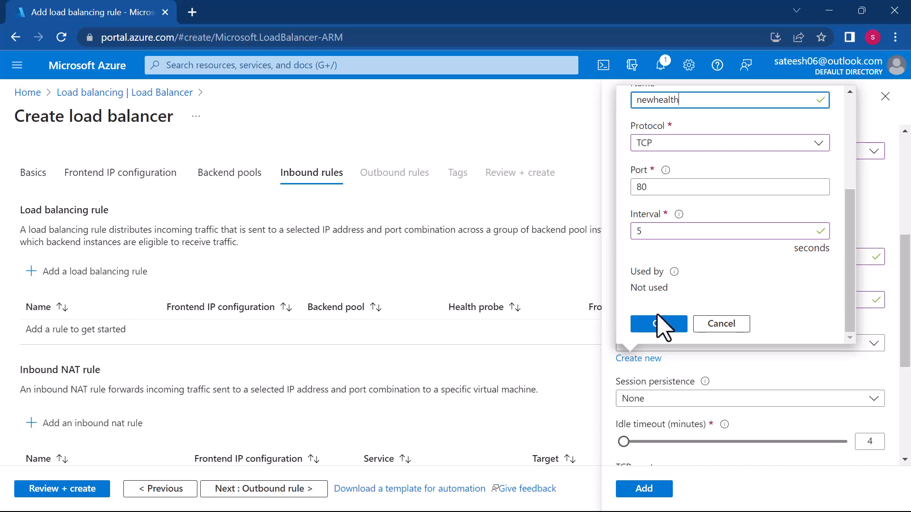
{"action": "left_click", "coordinate": [662, 325]}
{"action": "scroll", "coordinate": [714, 345], "scroll_direction": "down", "scroll_amount": 5}
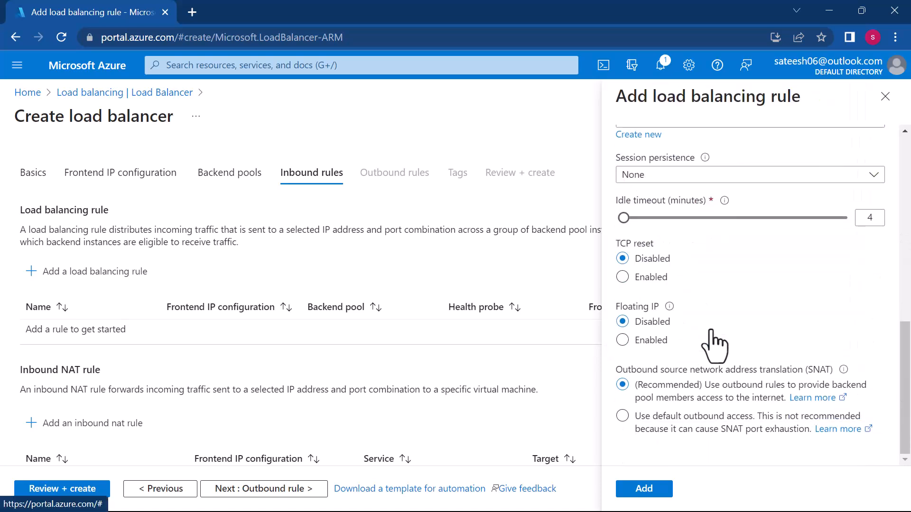
{"action": "left_click", "coordinate": [644, 490]}
{"action": "scroll", "coordinate": [426, 386], "scroll_direction": "down", "scroll_amount": 2}
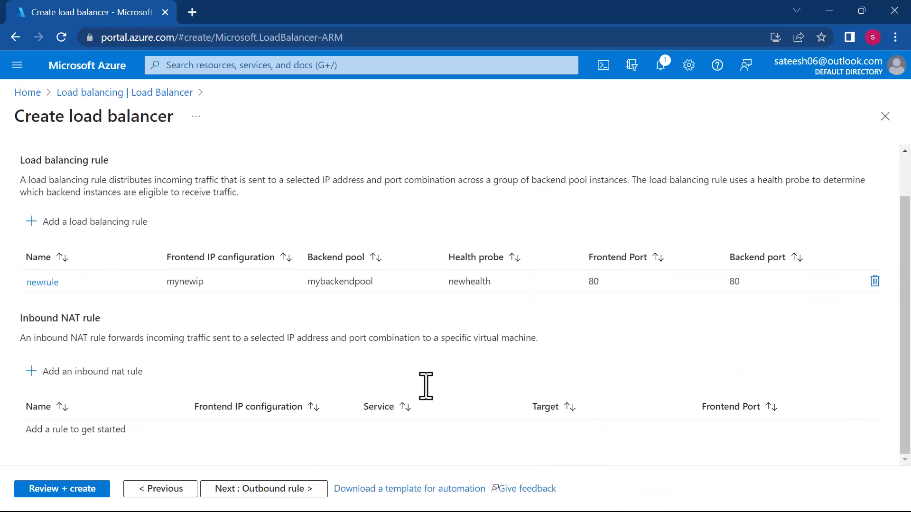
{"action": "scroll", "coordinate": [178, 358], "scroll_direction": "up", "scroll_amount": 2}
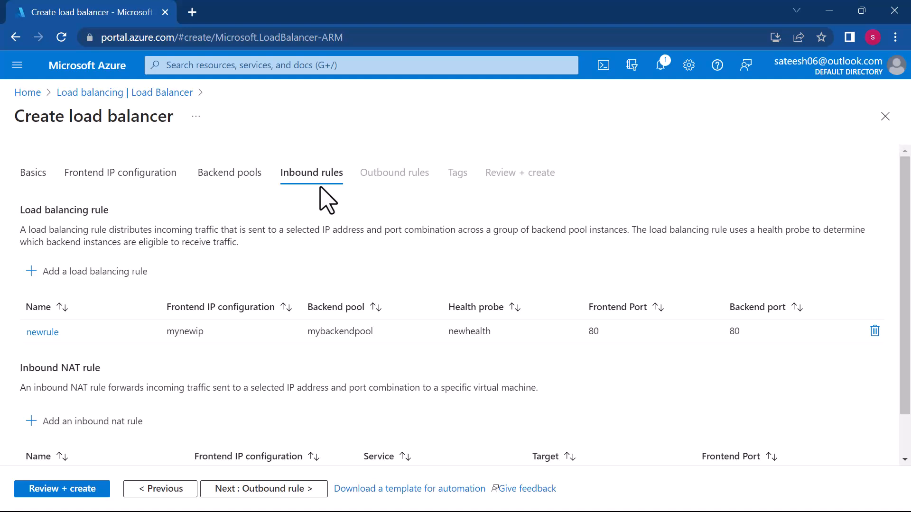
{"action": "scroll", "coordinate": [327, 199], "scroll_direction": "down", "scroll_amount": 1}
{"action": "scroll", "coordinate": [320, 187], "scroll_direction": "up", "scroll_amount": 1}
{"action": "scroll", "coordinate": [322, 187], "scroll_direction": "down", "scroll_amount": 1}
{"action": "scroll", "coordinate": [328, 186], "scroll_direction": "up", "scroll_amount": 1}
{"action": "scroll", "coordinate": [406, 254], "scroll_direction": "down", "scroll_amount": 1}
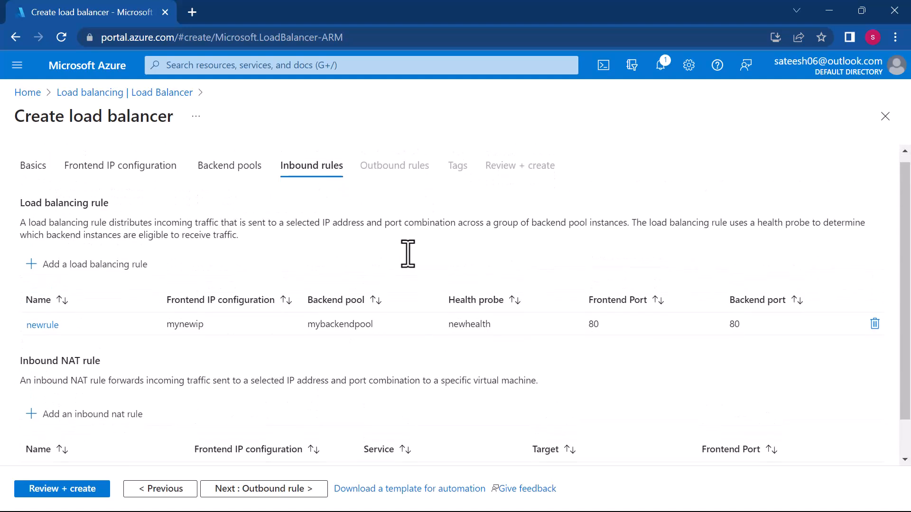
- Skip the outbound rules and tags, proceed to the review, and create the load balancer demolb
{"action": "left_click", "coordinate": [268, 489]}
{"action": "left_click", "coordinate": [269, 490]}
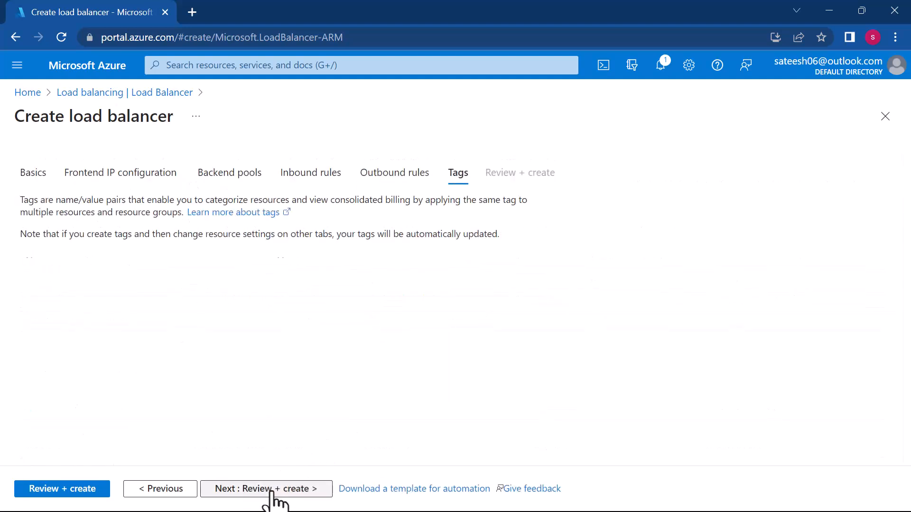
{"action": "left_click", "coordinate": [271, 493]}
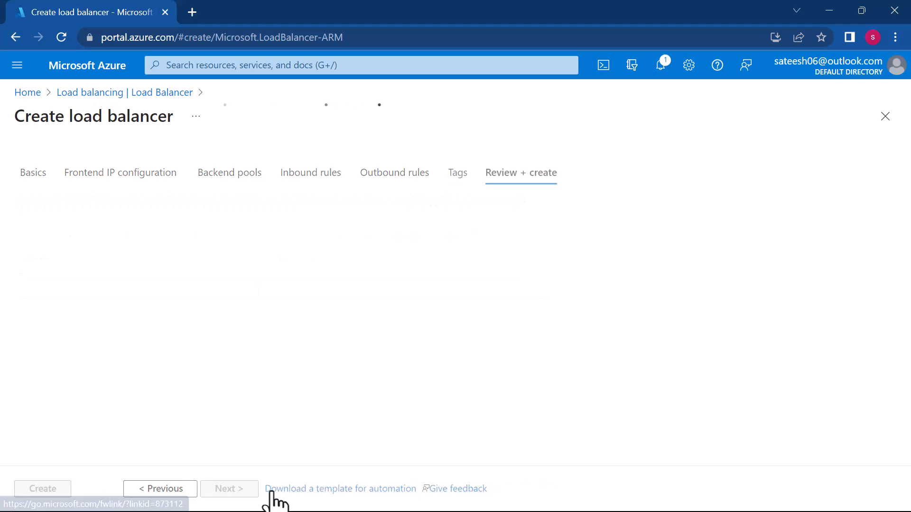
{"action": "left_click", "coordinate": [52, 489]}
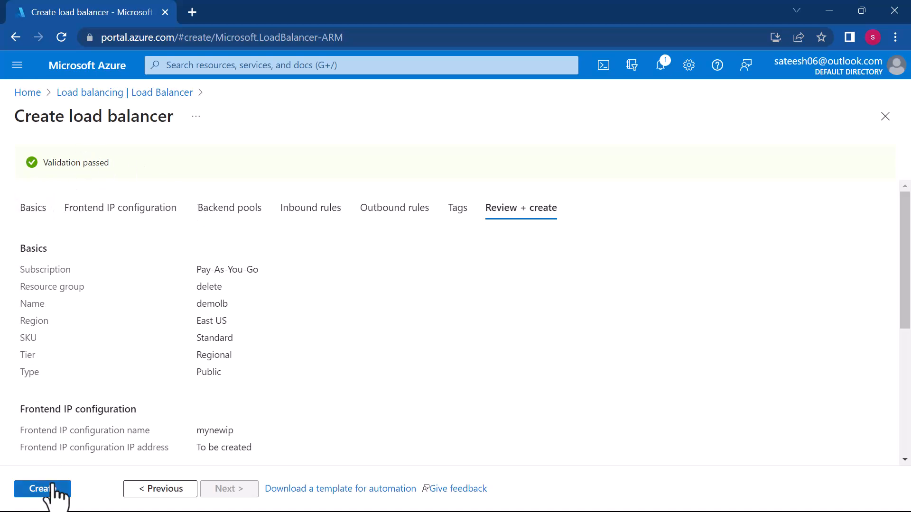
{"action": "left_click", "coordinate": [50, 497]}
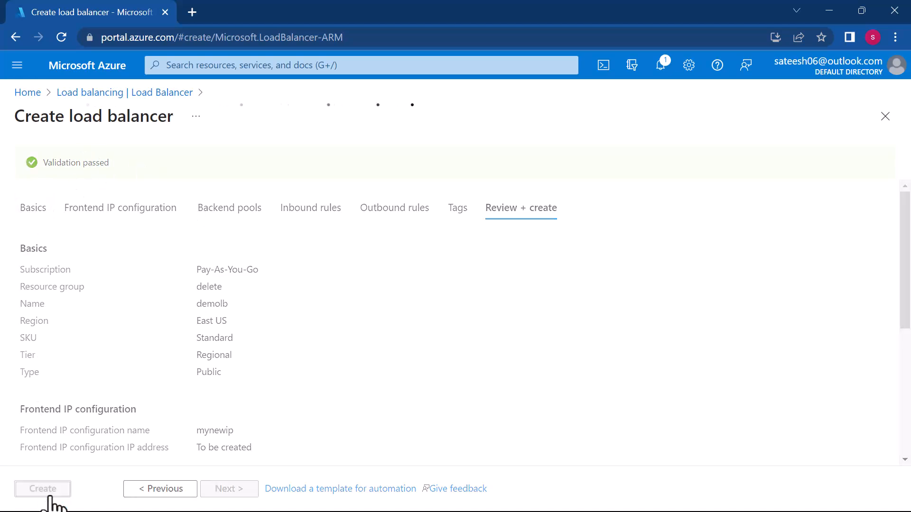
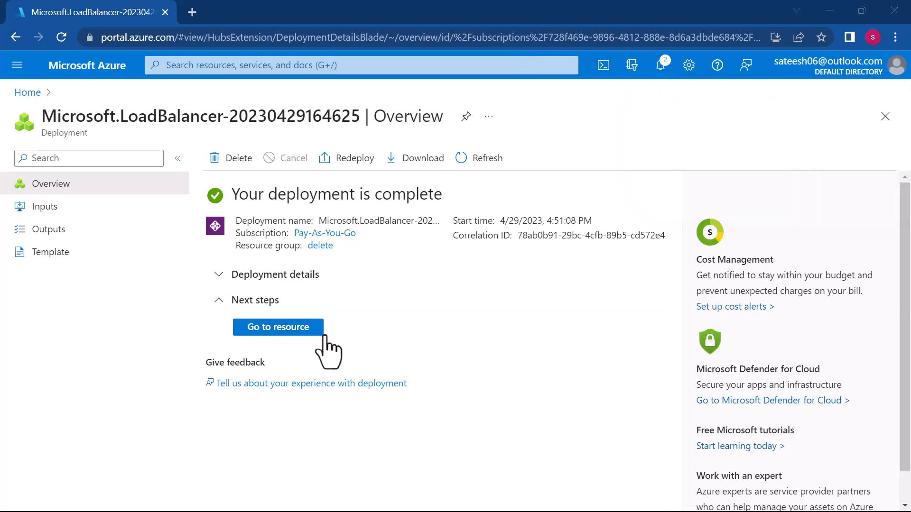
- Open the deployed demolb's frontend IP configuration and load its public IP address 20.121.252.166 in a new browser tab
{"action": "left_click", "coordinate": [287, 329]}
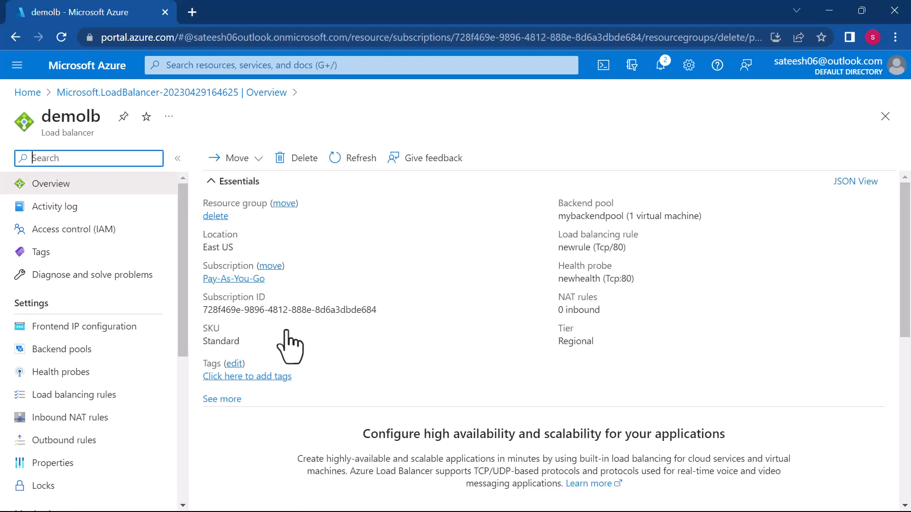
{"action": "left_click", "coordinate": [78, 332]}
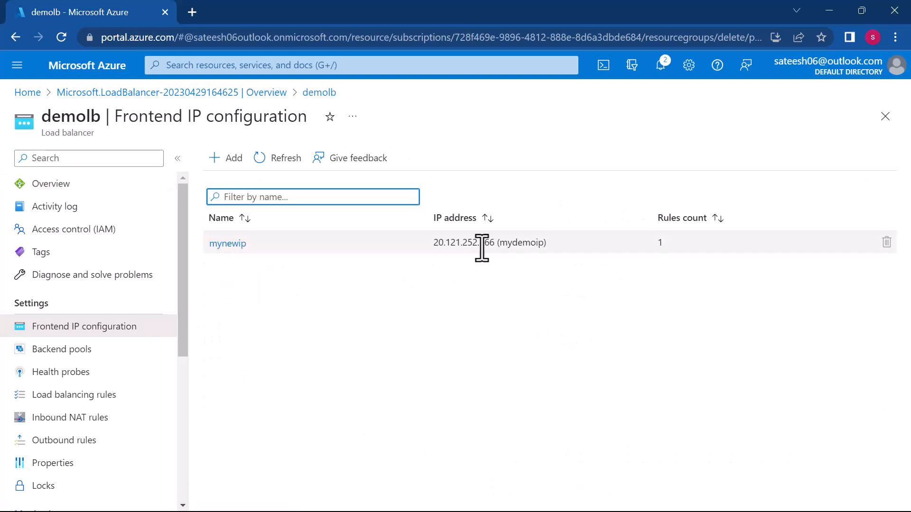
{"action": "left_click_drag", "start_coordinate": [495, 242], "coordinate": [429, 246]}
{"action": "key", "text": "ctrl+c"}
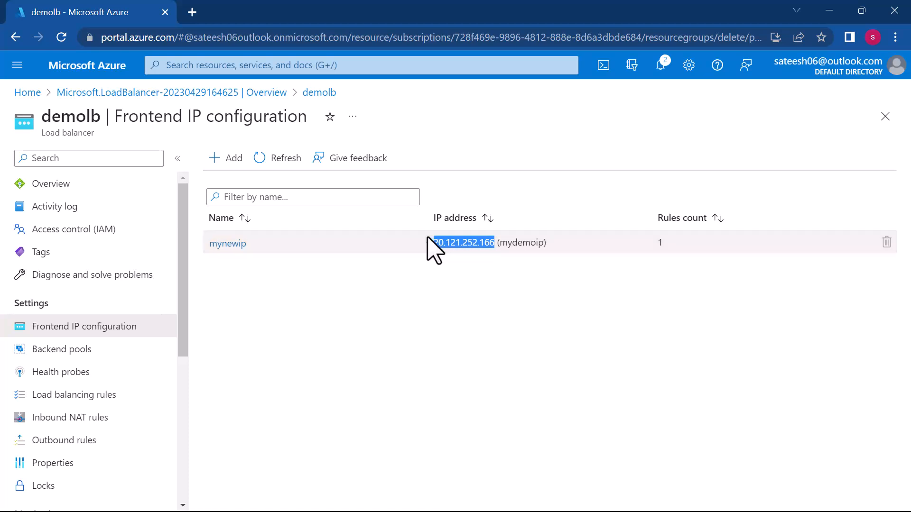
{"action": "left_click", "coordinate": [189, 11]}
{"action": "key", "text": "ctrl+v"}
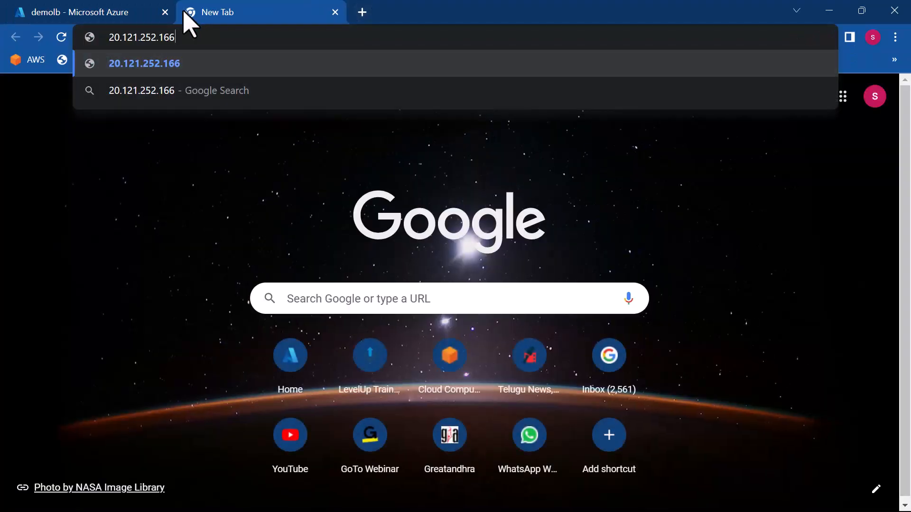
{"action": "key", "text": "Return"}
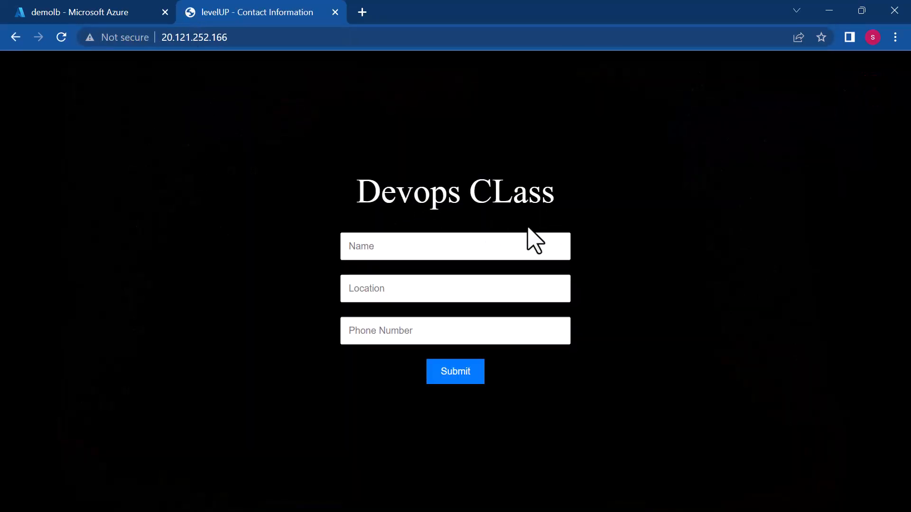
- Return to the Azure portal, switch to Microsoft Whiteboard, and erase the ink annotations from the load balancer diagram
{"action": "left_click", "coordinate": [121, 13]}
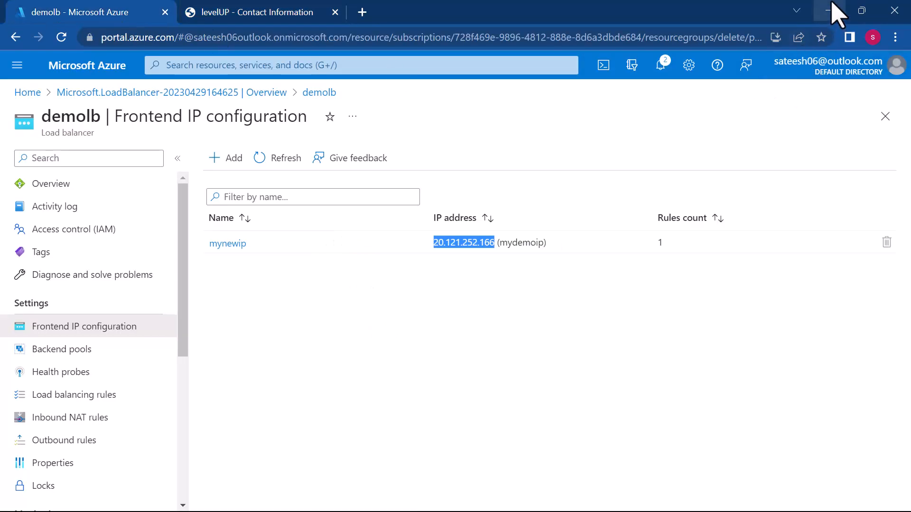
{"action": "key", "text": "super"}
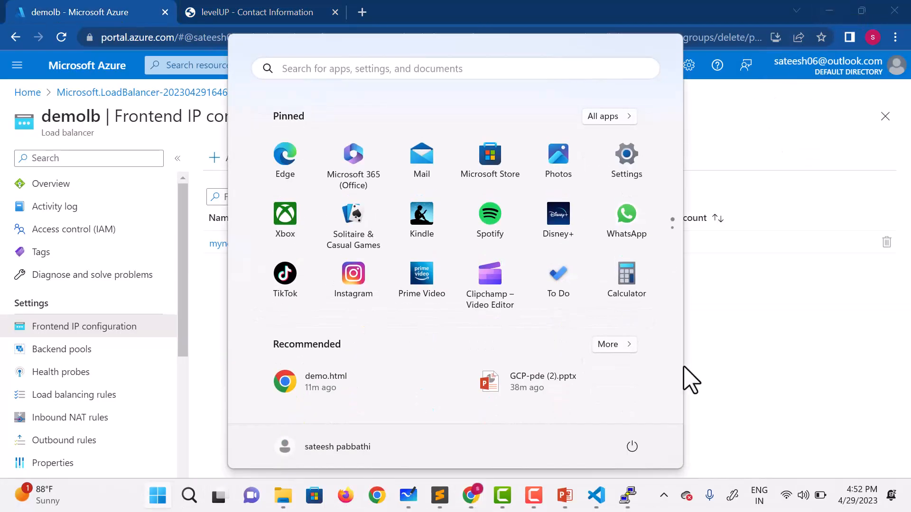
{"action": "left_click", "coordinate": [408, 496]}
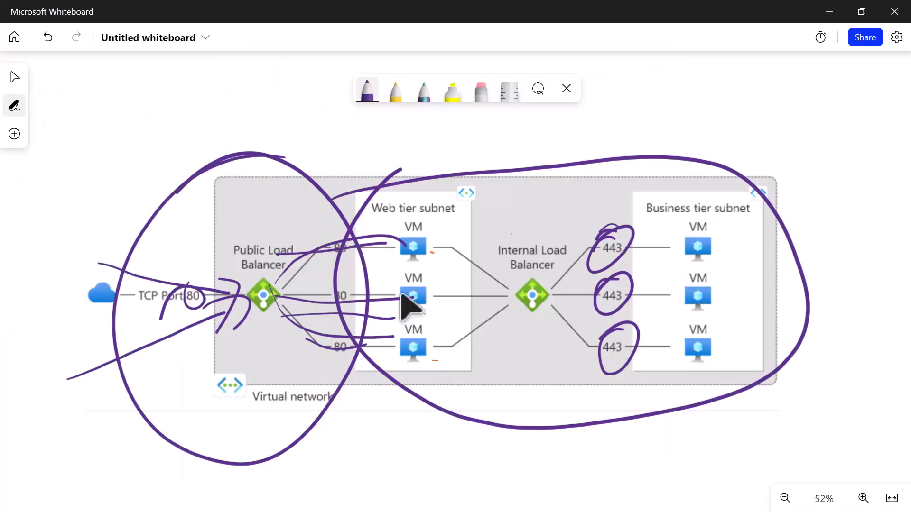
{"action": "key", "text": "alt+x"}
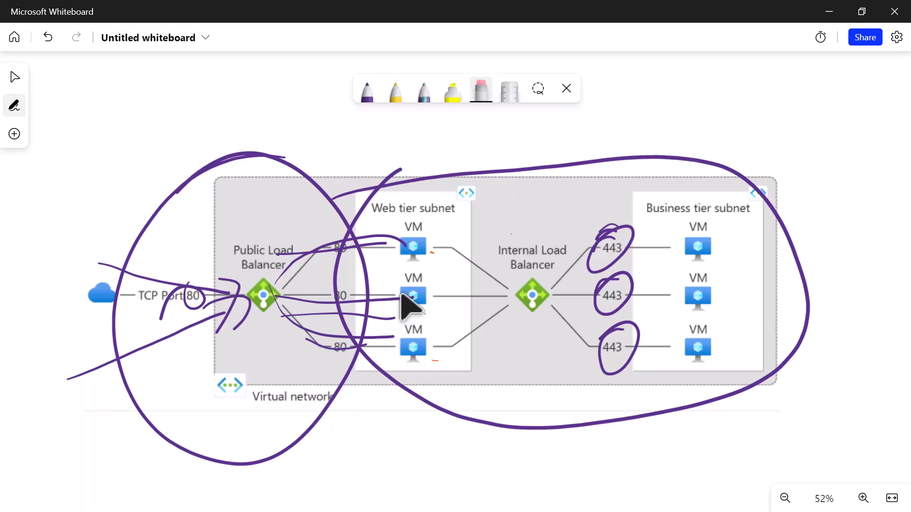
{"action": "left_click_drag", "start_coordinate": [332, 239], "coordinate": [332, 350]}
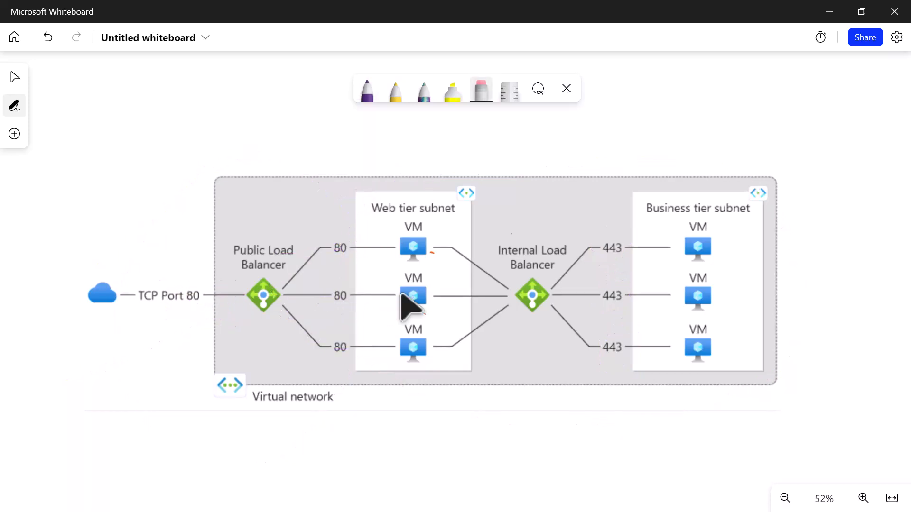
- Circle the public load balancer and the first web tier VM, sketch a user connected to the balancer, and label the balancer IP
{"action": "left_click", "coordinate": [367, 92]}
{"action": "mouse_move", "coordinate": [262, 264]}
{"action": "left_mouse_down"}
{"action": "mouse_move", "coordinate": [246, 315]}
{"action": "mouse_move", "coordinate": [233, 280]}
{"action": "left_mouse_up"}
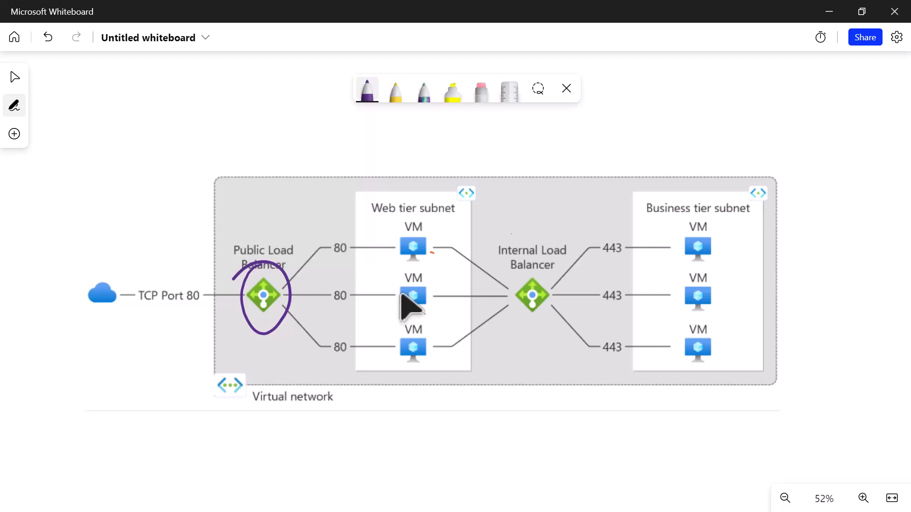
{"action": "mouse_move", "coordinate": [429, 219]}
{"action": "left_mouse_down"}
{"action": "mouse_move", "coordinate": [401, 219]}
{"action": "mouse_move", "coordinate": [442, 245]}
{"action": "mouse_move", "coordinate": [385, 236]}
{"action": "left_mouse_up"}
{"action": "mouse_move", "coordinate": [135, 212]}
{"action": "left_mouse_down"}
{"action": "mouse_move", "coordinate": [116, 230]}
{"action": "mouse_move", "coordinate": [127, 237]}
{"action": "left_mouse_up"}
{"action": "mouse_move", "coordinate": [125, 250]}
{"action": "left_mouse_down"}
{"action": "mouse_move", "coordinate": [120, 267]}
{"action": "mouse_move", "coordinate": [142, 255]}
{"action": "left_mouse_up"}
{"action": "mouse_move", "coordinate": [136, 220]}
{"action": "left_mouse_down"}
{"action": "mouse_move", "coordinate": [188, 234]}
{"action": "mouse_move", "coordinate": [237, 290]}
{"action": "mouse_move", "coordinate": [329, 431]}
{"action": "mouse_move", "coordinate": [326, 481]}
{"action": "mouse_move", "coordinate": [319, 444]}
{"action": "left_mouse_up"}
{"action": "left_click_drag", "start_coordinate": [331, 481], "coordinate": [317, 501]}
{"action": "left_click_drag", "start_coordinate": [341, 451], "coordinate": [346, 474]}
{"action": "left_click_drag", "start_coordinate": [333, 456], "coordinate": [351, 428]}
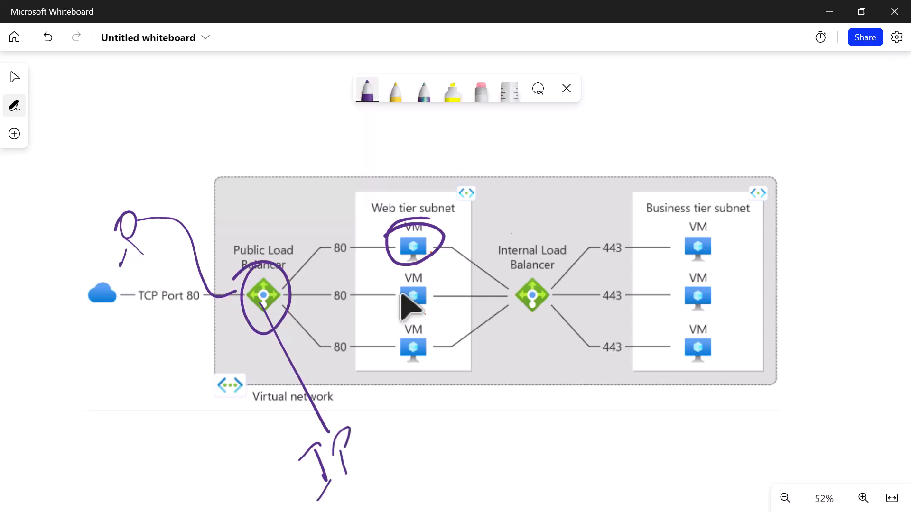
- Mark the first web tier VM, touch up the IP label, and draw several lines from the public load balancer to that VM
{"action": "left_click_drag", "start_coordinate": [436, 236], "coordinate": [416, 261]}
{"action": "mouse_move", "coordinate": [345, 478]}
{"action": "left_mouse_down"}
{"action": "mouse_move", "coordinate": [343, 451]}
{"action": "mouse_move", "coordinate": [334, 463]}
{"action": "left_mouse_up"}
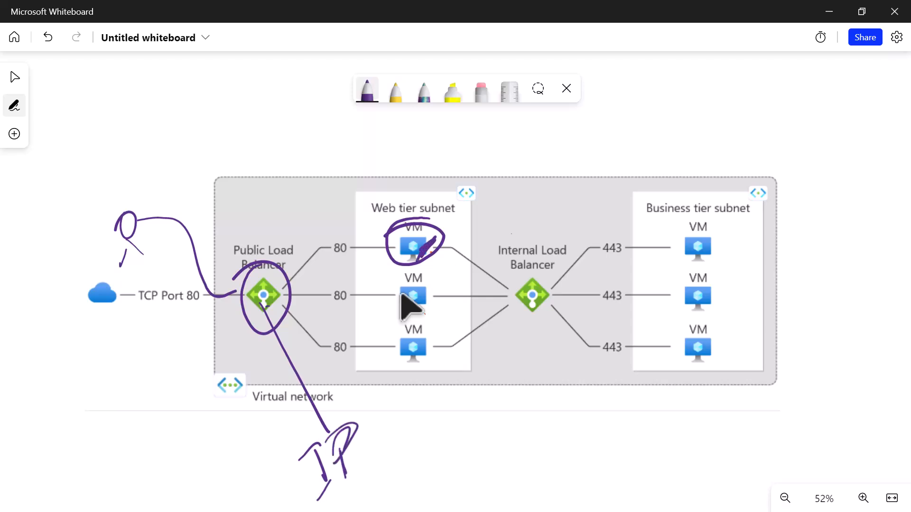
{"action": "mouse_move", "coordinate": [271, 283]}
{"action": "left_mouse_down"}
{"action": "mouse_move", "coordinate": [382, 243]}
{"action": "mouse_move", "coordinate": [408, 248]}
{"action": "mouse_move", "coordinate": [385, 245]}
{"action": "left_mouse_up"}
{"action": "mouse_move", "coordinate": [285, 270]}
{"action": "left_mouse_down"}
{"action": "mouse_move", "coordinate": [407, 242]}
{"action": "mouse_move", "coordinate": [381, 233]}
{"action": "left_mouse_up"}
{"action": "left_click_drag", "start_coordinate": [306, 258], "coordinate": [374, 236]}
- Sketch a second user figure below the first and connect it to the public load balancer
{"action": "left_click_drag", "start_coordinate": [141, 272], "coordinate": [137, 287]}
{"action": "mouse_move", "coordinate": [145, 320]}
{"action": "left_mouse_down"}
{"action": "mouse_move", "coordinate": [153, 298]}
{"action": "mouse_move", "coordinate": [167, 311]}
{"action": "left_mouse_up"}
{"action": "mouse_move", "coordinate": [142, 274]}
{"action": "left_mouse_down"}
{"action": "mouse_move", "coordinate": [203, 328]}
{"action": "mouse_move", "coordinate": [236, 325]}
{"action": "left_mouse_up"}
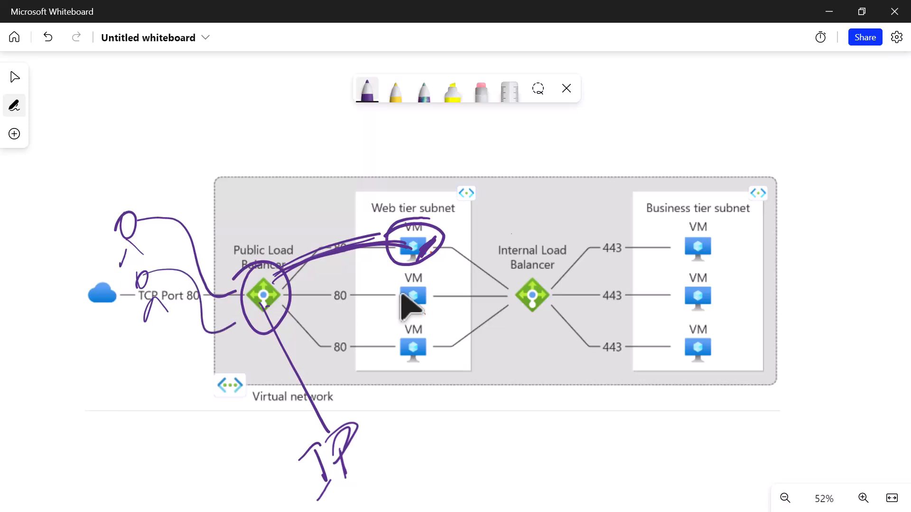
- Circle the second web tier VM repeatedly and draw a long incoming arrow to it from outside the virtual network
{"action": "mouse_move", "coordinate": [435, 275]}
{"action": "left_mouse_down"}
{"action": "mouse_move", "coordinate": [426, 269]}
{"action": "mouse_move", "coordinate": [429, 308]}
{"action": "mouse_move", "coordinate": [394, 315]}
{"action": "mouse_move", "coordinate": [396, 292]}
{"action": "left_mouse_up"}
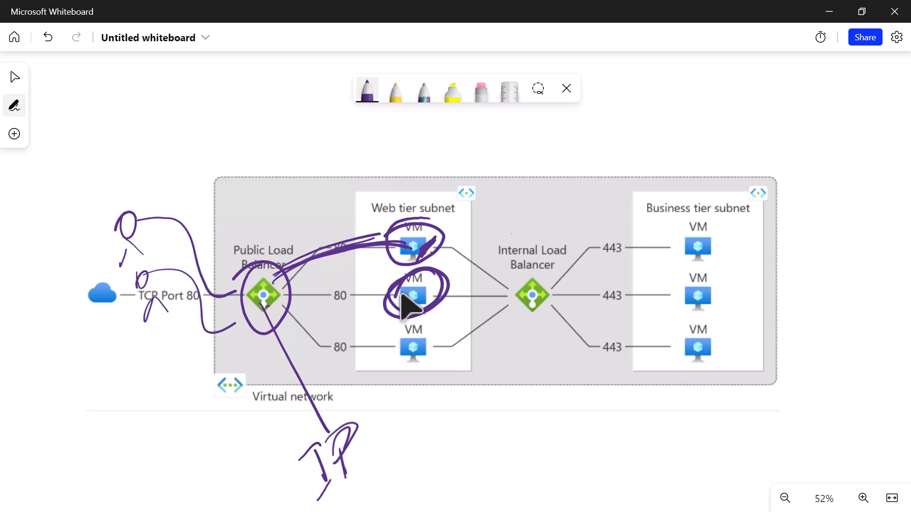
{"action": "mouse_move", "coordinate": [429, 272]}
{"action": "left_mouse_down"}
{"action": "mouse_move", "coordinate": [408, 326]}
{"action": "mouse_move", "coordinate": [389, 290]}
{"action": "left_mouse_up"}
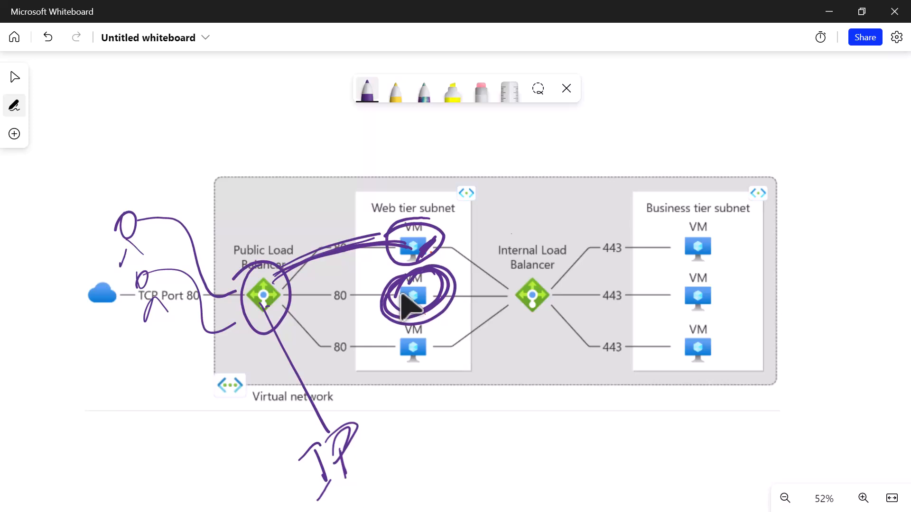
{"action": "left_click_drag", "start_coordinate": [634, 114], "coordinate": [446, 275]}
{"action": "left_click_drag", "start_coordinate": [454, 295], "coordinate": [469, 286]}
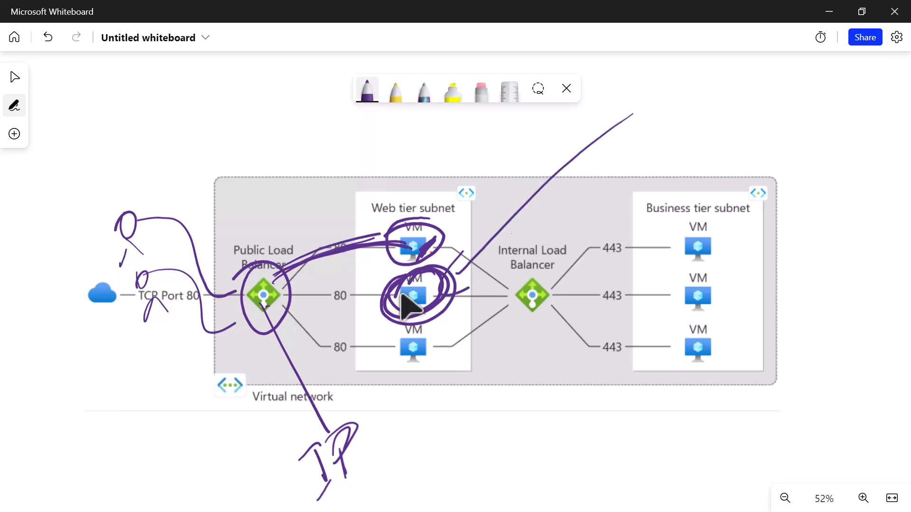
- Draw a line from the second web tier VM to below the diagram and write the label "website code" there
{"action": "mouse_move", "coordinate": [420, 293]}
{"action": "left_mouse_down"}
{"action": "mouse_move", "coordinate": [505, 423]}
{"action": "mouse_move", "coordinate": [503, 455]}
{"action": "mouse_move", "coordinate": [519, 439]}
{"action": "mouse_move", "coordinate": [513, 458]}
{"action": "left_mouse_up"}
{"action": "mouse_move", "coordinate": [533, 418]}
{"action": "left_mouse_down"}
{"action": "mouse_move", "coordinate": [524, 456]}
{"action": "mouse_move", "coordinate": [536, 441]}
{"action": "left_mouse_up"}
{"action": "mouse_move", "coordinate": [551, 412]}
{"action": "left_mouse_down"}
{"action": "mouse_move", "coordinate": [541, 441]}
{"action": "mouse_move", "coordinate": [556, 435]}
{"action": "left_mouse_up"}
{"action": "mouse_move", "coordinate": [570, 401]}
{"action": "left_mouse_down"}
{"action": "mouse_move", "coordinate": [564, 427]}
{"action": "mouse_move", "coordinate": [586, 406]}
{"action": "left_mouse_up"}
{"action": "mouse_move", "coordinate": [593, 408]}
{"action": "left_mouse_down"}
{"action": "mouse_move", "coordinate": [601, 401]}
{"action": "mouse_move", "coordinate": [641, 422]}
{"action": "mouse_move", "coordinate": [676, 397]}
{"action": "mouse_move", "coordinate": [680, 412]}
{"action": "left_mouse_up"}
- Trace both users' requests through the public load balancer to the first and second web tier VMs, circling each VM again
{"action": "mouse_move", "coordinate": [132, 214]}
{"action": "left_mouse_down"}
{"action": "mouse_move", "coordinate": [240, 291]}
{"action": "mouse_move", "coordinate": [409, 237]}
{"action": "left_mouse_up"}
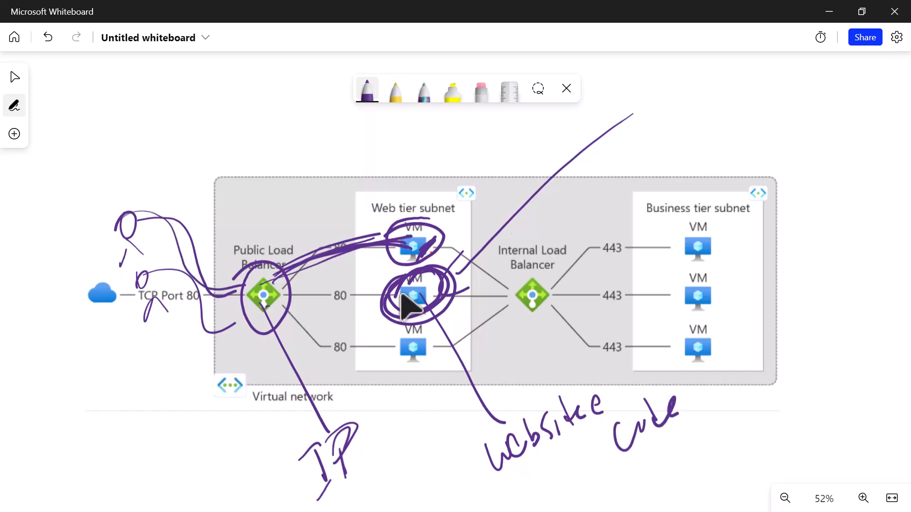
{"action": "mouse_move", "coordinate": [430, 207]}
{"action": "left_mouse_down"}
{"action": "mouse_move", "coordinate": [388, 223]}
{"action": "mouse_move", "coordinate": [427, 263]}
{"action": "mouse_move", "coordinate": [387, 223]}
{"action": "mouse_move", "coordinate": [446, 237]}
{"action": "left_mouse_up"}
{"action": "mouse_move", "coordinate": [142, 271]}
{"action": "left_mouse_down"}
{"action": "mouse_move", "coordinate": [194, 266]}
{"action": "mouse_move", "coordinate": [260, 299]}
{"action": "left_mouse_up"}
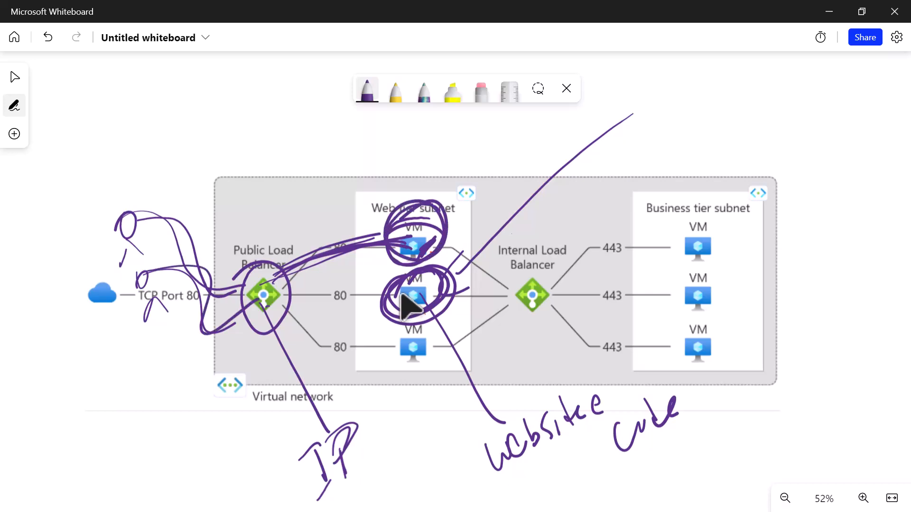
{"action": "mouse_move", "coordinate": [449, 271]}
{"action": "left_mouse_down"}
{"action": "mouse_move", "coordinate": [384, 323]}
{"action": "mouse_move", "coordinate": [385, 292]}
{"action": "mouse_move", "coordinate": [452, 285]}
{"action": "left_mouse_up"}
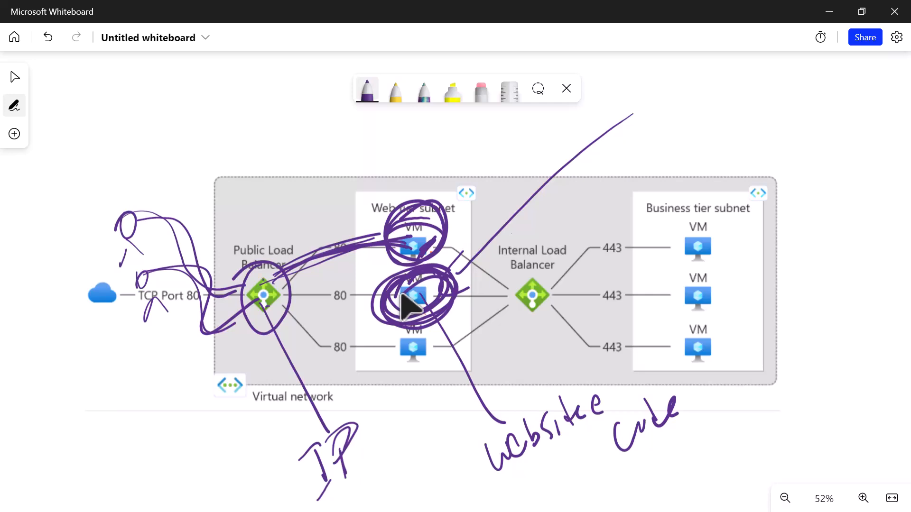
{"action": "mouse_move", "coordinate": [313, 254]}
{"action": "left_mouse_down"}
{"action": "mouse_move", "coordinate": [388, 223]}
{"action": "mouse_move", "coordinate": [373, 232]}
{"action": "left_mouse_up"}
{"action": "mouse_move", "coordinate": [276, 282]}
{"action": "left_mouse_down"}
{"action": "mouse_move", "coordinate": [375, 296]}
{"action": "mouse_move", "coordinate": [372, 306]}
{"action": "left_mouse_up"}
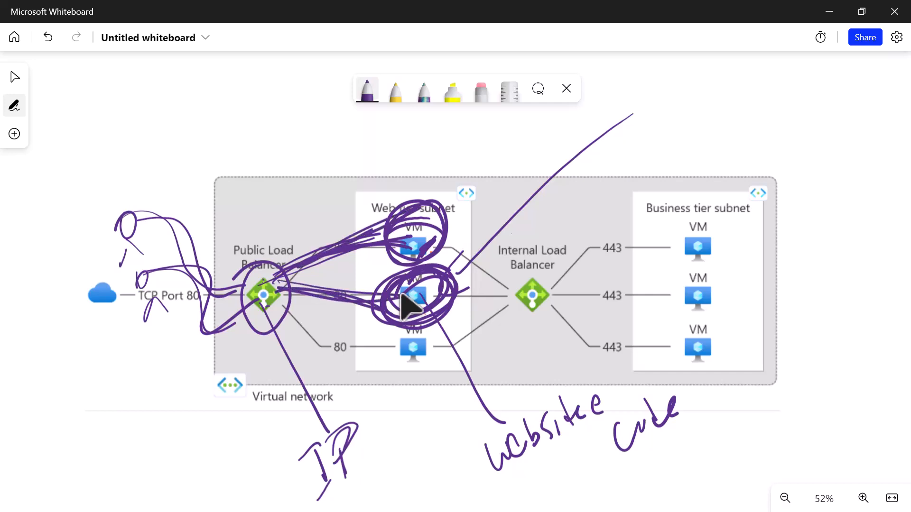
- Mark the first and second web tier VMs and draw an incoming arrow to each from the upper right
{"action": "left_click_drag", "start_coordinate": [411, 246], "coordinate": [422, 231]}
{"action": "left_click_drag", "start_coordinate": [414, 304], "coordinate": [423, 287]}
{"action": "mouse_move", "coordinate": [521, 142]}
{"action": "left_mouse_down"}
{"action": "mouse_move", "coordinate": [453, 220]}
{"action": "mouse_move", "coordinate": [469, 217]}
{"action": "left_mouse_up"}
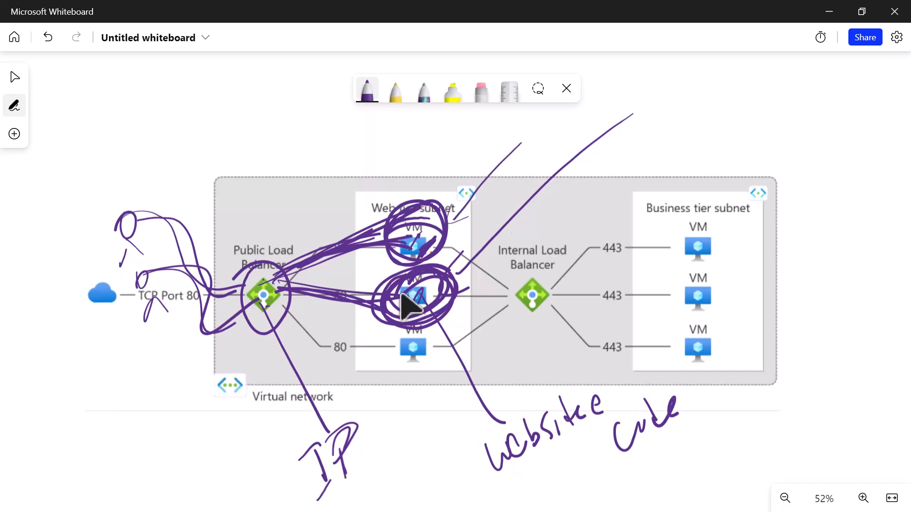
{"action": "mouse_move", "coordinate": [563, 203]}
{"action": "left_mouse_down"}
{"action": "mouse_move", "coordinate": [468, 267]}
{"action": "mouse_move", "coordinate": [478, 275]}
{"action": "left_mouse_up"}
- Trace the first user's request to the public load balancer and on to both the first and second web tier VMs
{"action": "left_click_drag", "start_coordinate": [125, 231], "coordinate": [241, 307]}
{"action": "left_click_drag", "start_coordinate": [272, 284], "coordinate": [388, 216]}
{"action": "left_click_drag", "start_coordinate": [279, 289], "coordinate": [373, 298]}
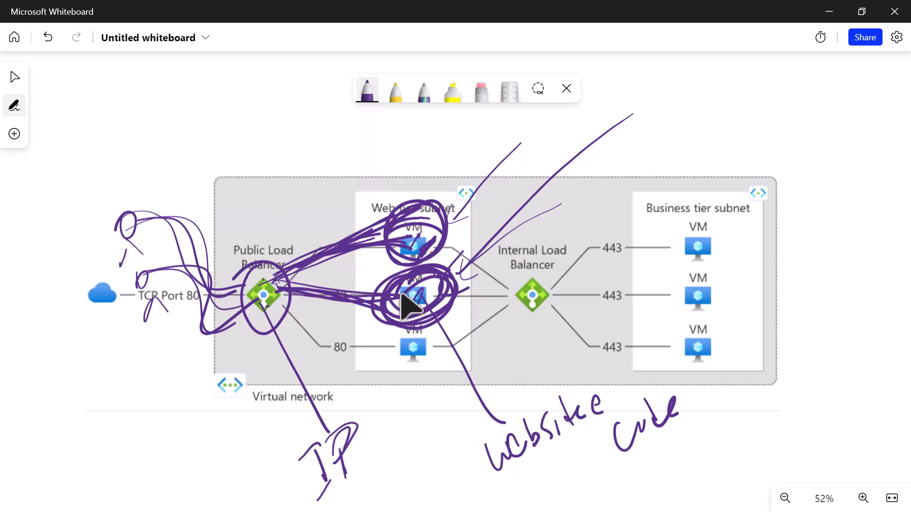
- Add more incoming arrows pointing directly at the first and second web tier VMs
{"action": "mouse_move", "coordinate": [517, 150]}
{"action": "left_mouse_down"}
{"action": "mouse_move", "coordinate": [448, 225]}
{"action": "mouse_move", "coordinate": [470, 226]}
{"action": "left_mouse_up"}
{"action": "left_click_drag", "start_coordinate": [572, 184], "coordinate": [444, 299]}
{"action": "left_click_drag", "start_coordinate": [444, 299], "coordinate": [481, 295]}
{"action": "left_click_drag", "start_coordinate": [584, 173], "coordinate": [457, 284]}
{"action": "left_click_drag", "start_coordinate": [467, 249], "coordinate": [447, 302]}
{"action": "left_click_drag", "start_coordinate": [447, 303], "coordinate": [476, 297]}
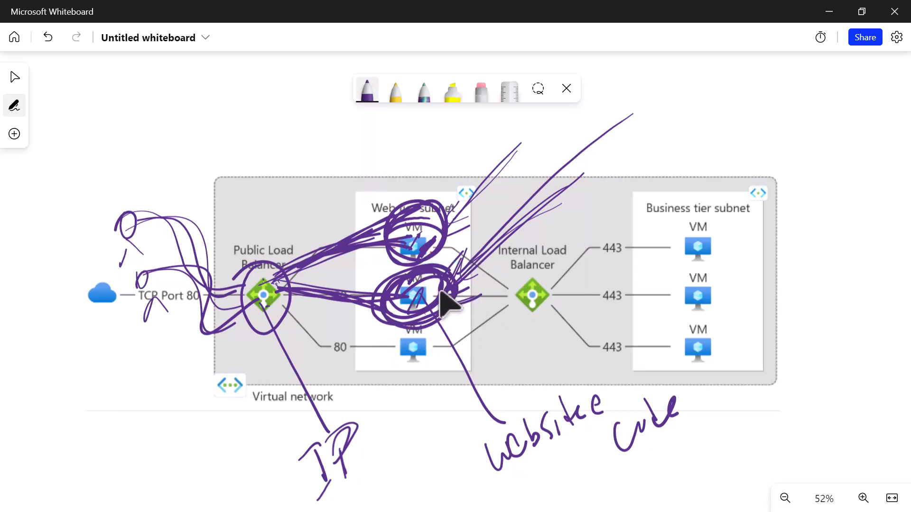
- Switch back to the browser, reload the website at 20.121.252.166, and return to the Azure portal
{"action": "left_click", "coordinate": [844, 13]}
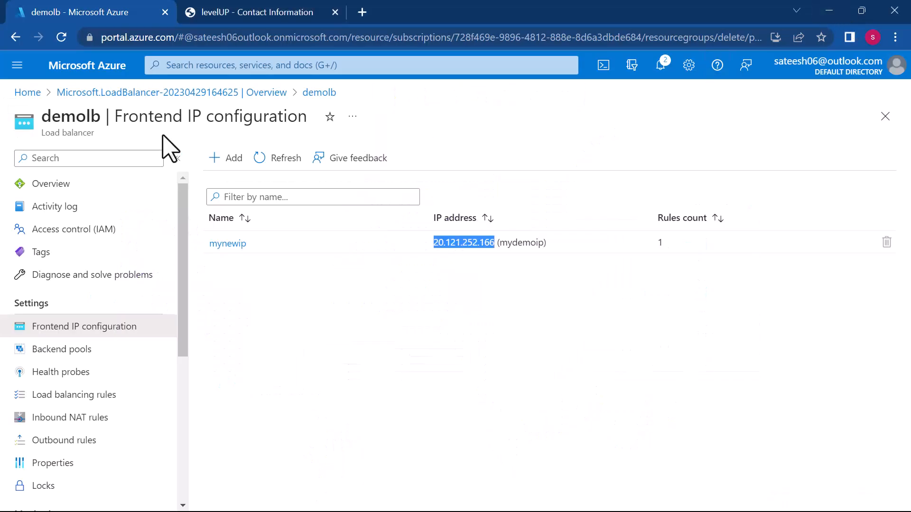
{"action": "left_click", "coordinate": [197, 13]}
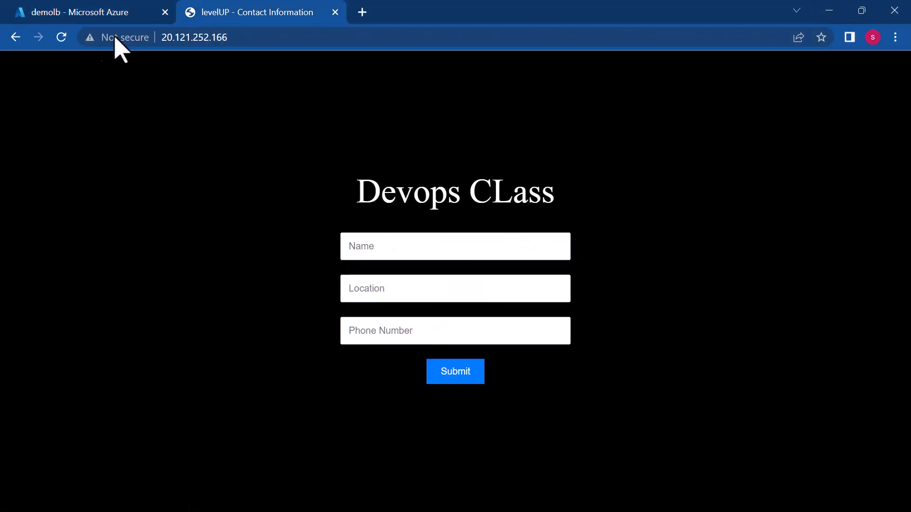
{"action": "left_click", "coordinate": [56, 39]}
{"action": "left_click", "coordinate": [61, 7]}
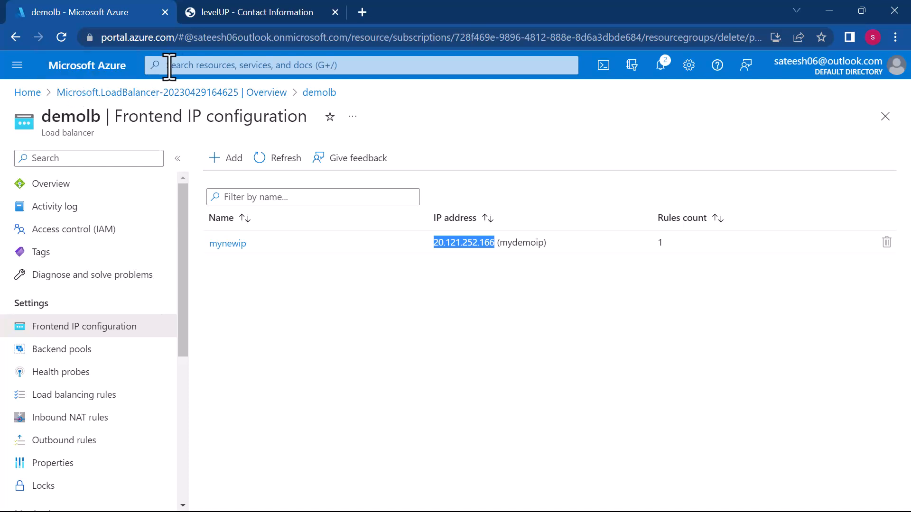
- Find the Virtual machines service by searching for vm and start creating a new Azure virtual machine
{"action": "left_click", "coordinate": [194, 65]}
{"action": "type", "text": "vm"}
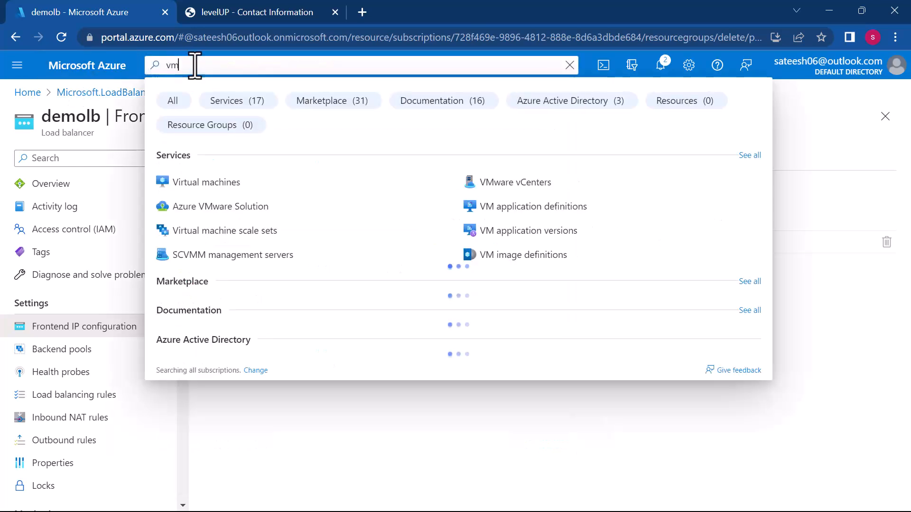
{"action": "left_click", "coordinate": [216, 182]}
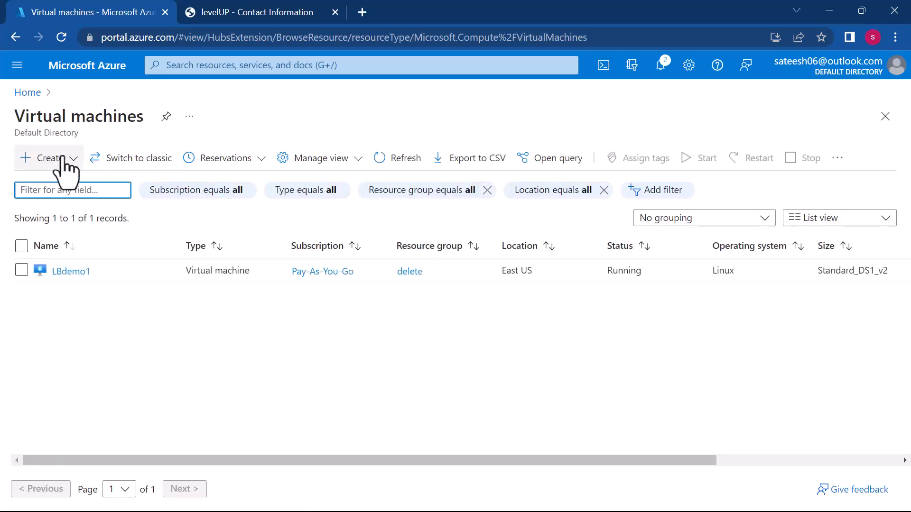
{"action": "left_click", "coordinate": [42, 159]}
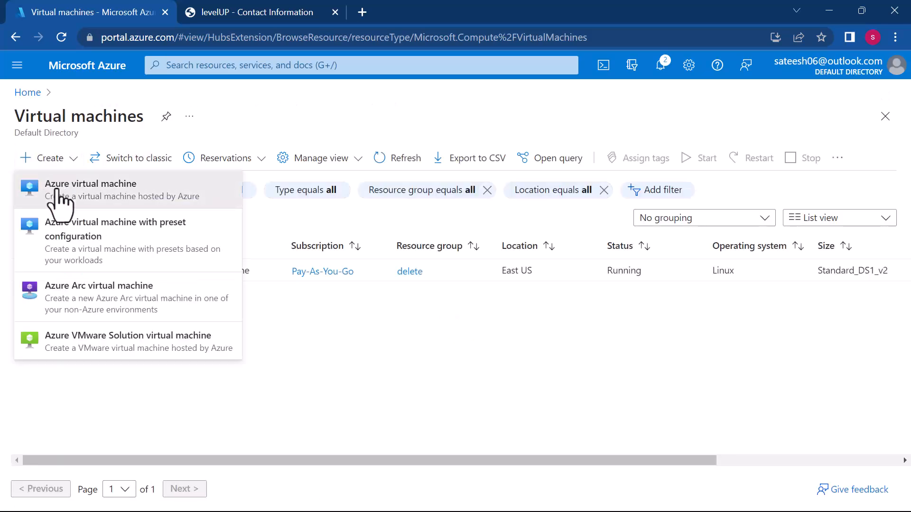
{"action": "left_click", "coordinate": [58, 190]}
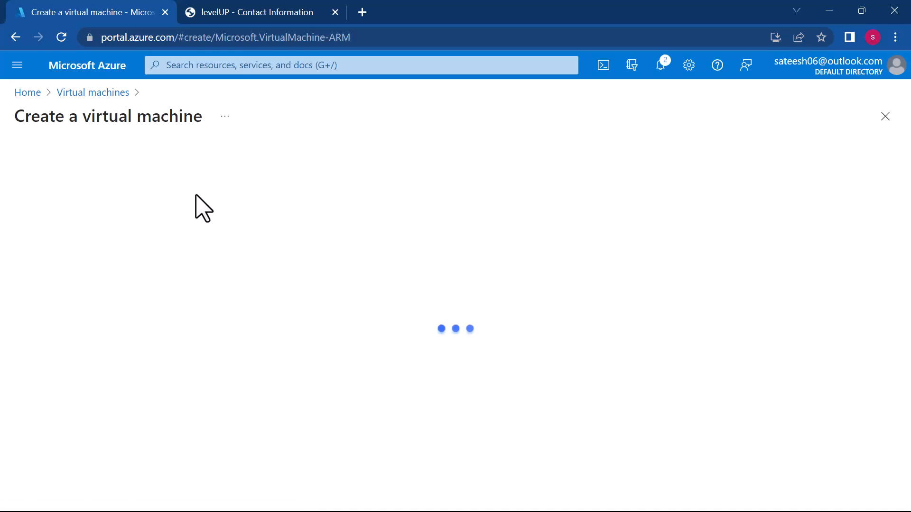
- Assign the new virtual machine to the existing resource group delete and name it LBdemo2
{"action": "scroll", "coordinate": [341, 294], "scroll_direction": "down", "scroll_amount": 3}
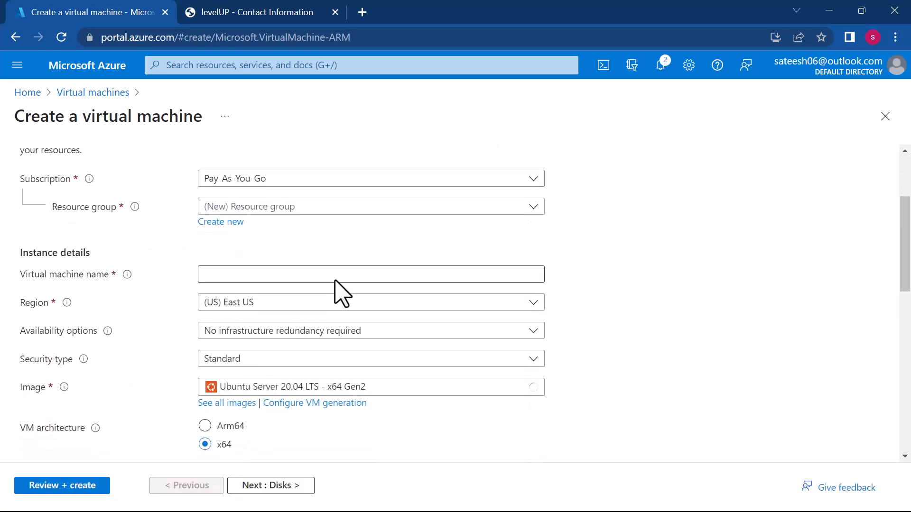
{"action": "left_click", "coordinate": [304, 210]}
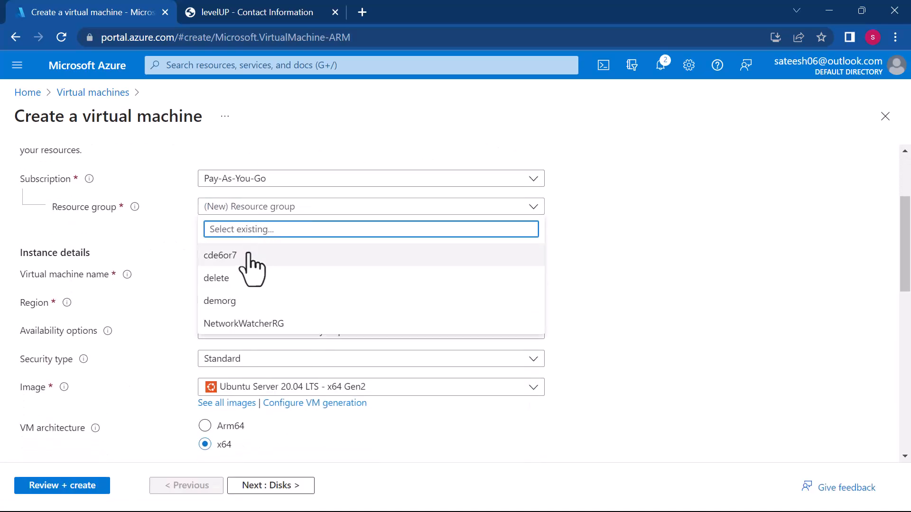
{"action": "left_click", "coordinate": [239, 275]}
{"action": "left_click", "coordinate": [242, 276]}
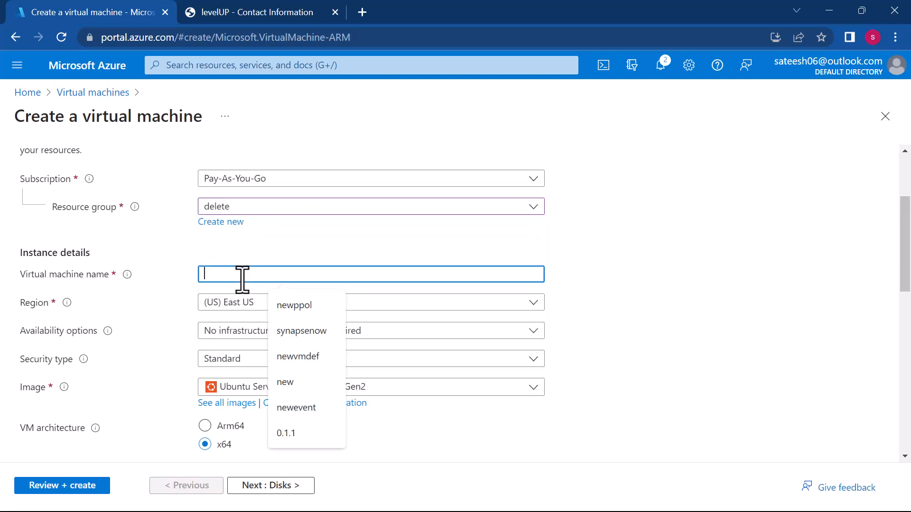
{"action": "type", "text": "L"}
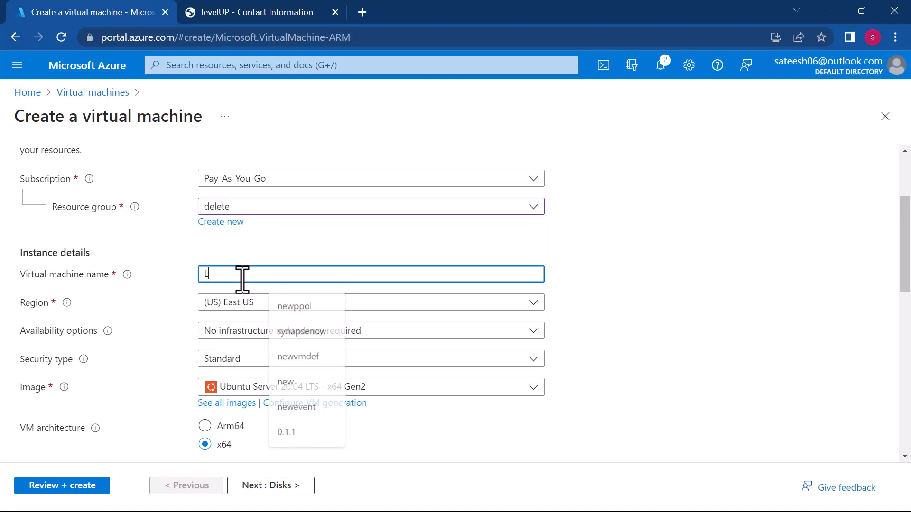
{"action": "type", "text": "Bdemo2"}
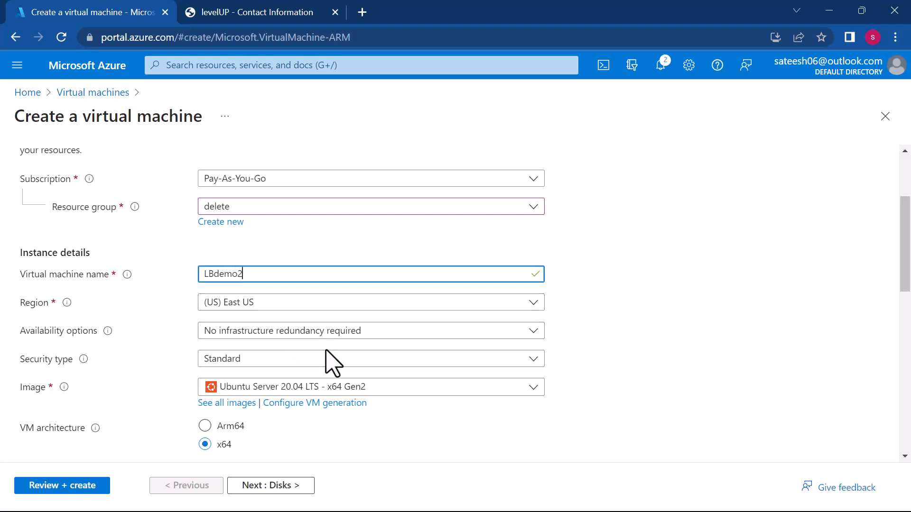
- Set the administrator account's authentication type to Password and replace the default username with the administrator's name
{"action": "scroll", "coordinate": [332, 360], "scroll_direction": "down", "scroll_amount": 3}
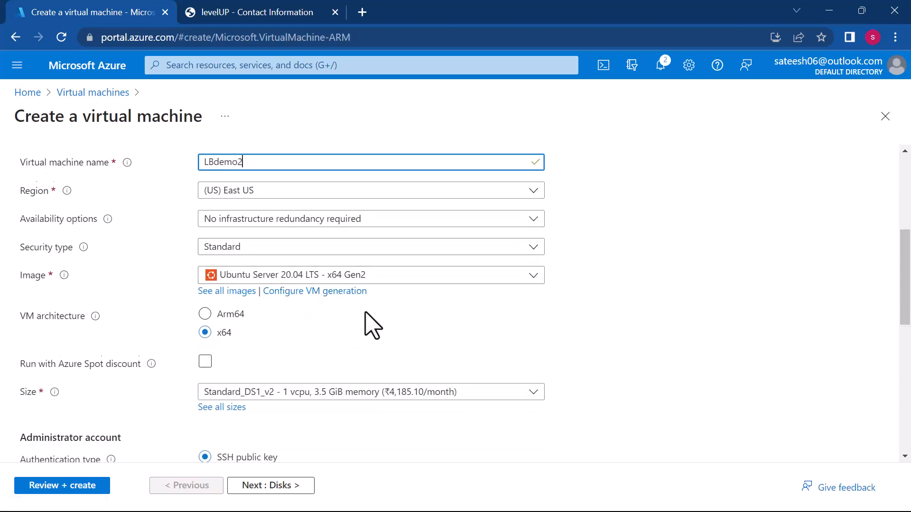
{"action": "scroll", "coordinate": [366, 321], "scroll_direction": "down", "scroll_amount": 3}
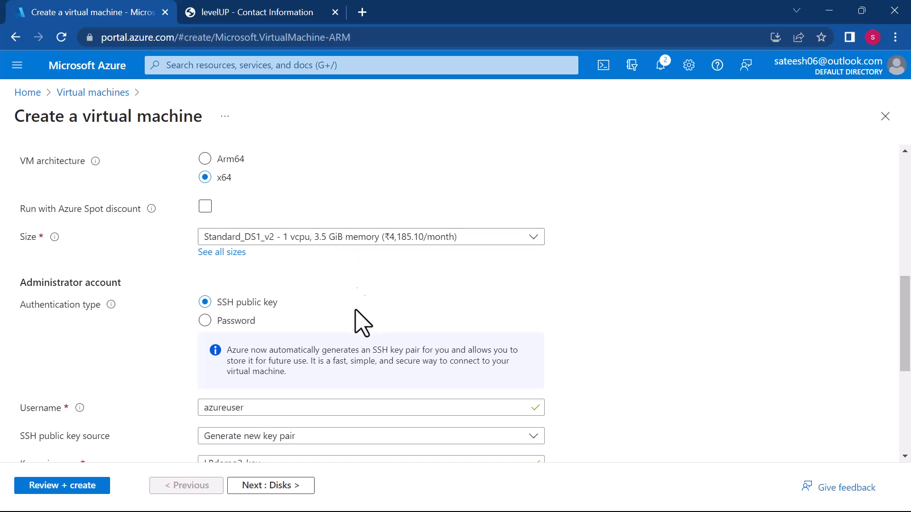
{"action": "scroll", "coordinate": [358, 304], "scroll_direction": "down", "scroll_amount": 3}
{"action": "left_click", "coordinate": [322, 298]}
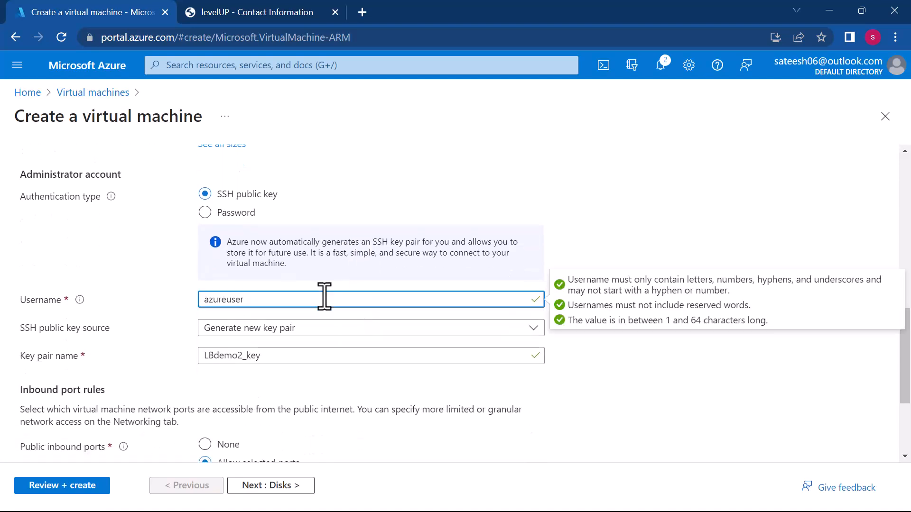
{"action": "key", "text": "BackSpace"}
{"action": "key", "text": "BackSpace"}
{"action": "key", "text": "BackSpace"}
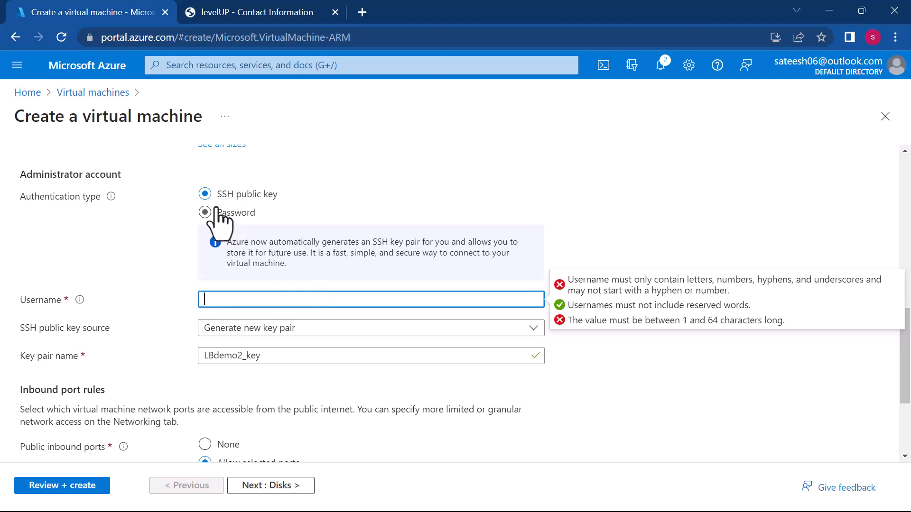
{"action": "left_click", "coordinate": [207, 212]}
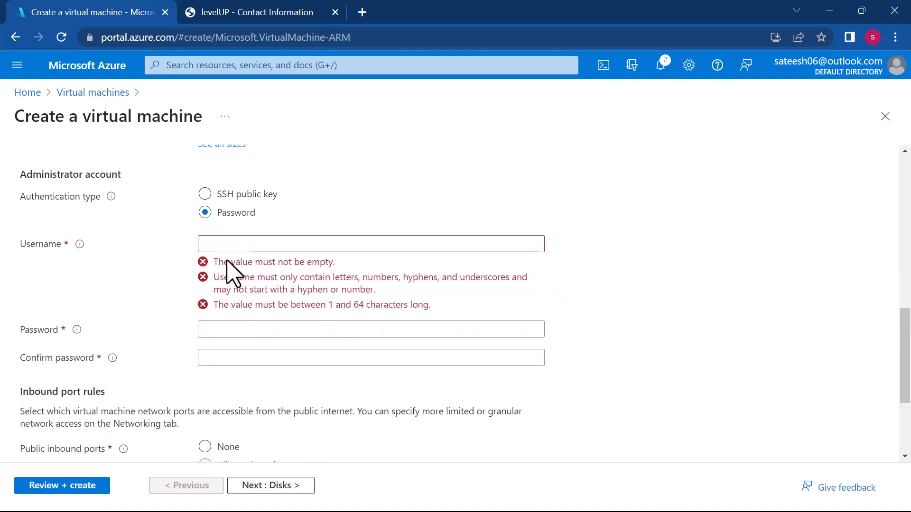
{"action": "left_click", "coordinate": [223, 244]}
{"action": "type", "text": "sateesh"}
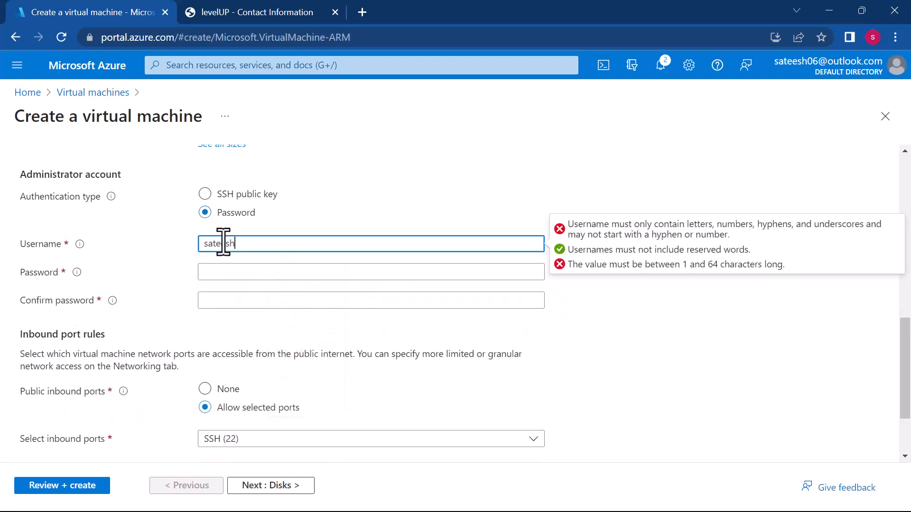
- Enter the administrator account password and repeat it in the confirmation field
{"action": "key", "text": "Tab"}
{"action": "type", "text": "•••••"}
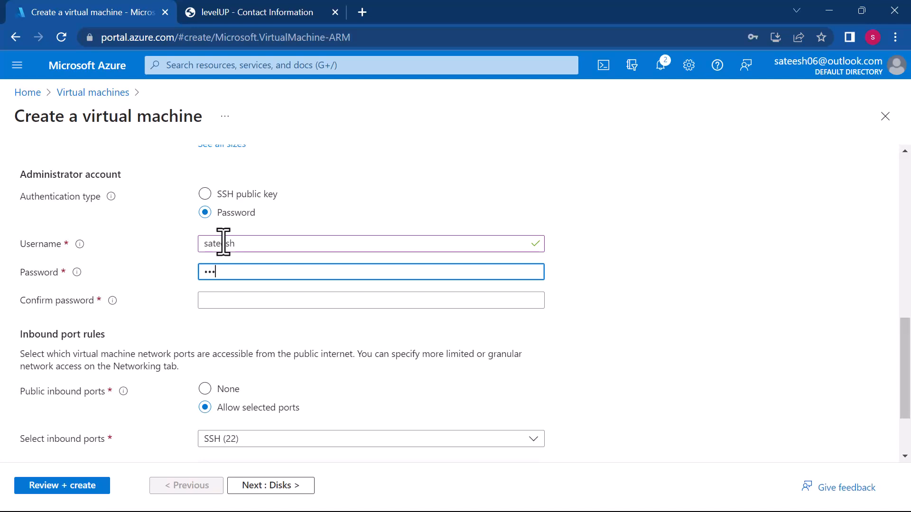
{"action": "type", "text": "••••"}
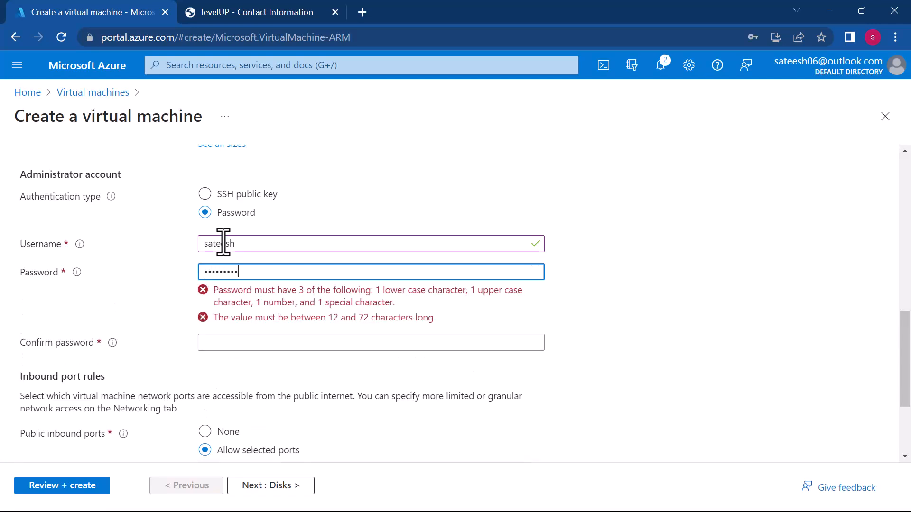
{"action": "key", "text": "Tab"}
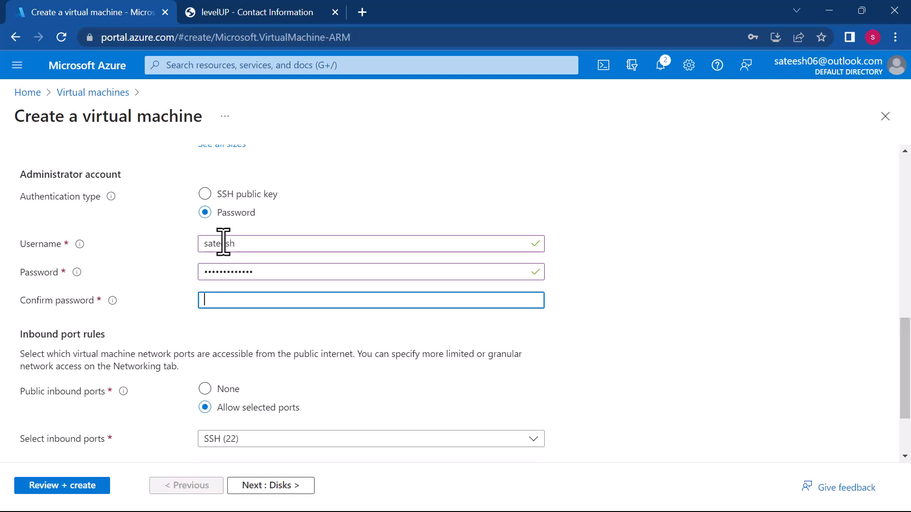
{"action": "type", "text": "•••••••••••"}
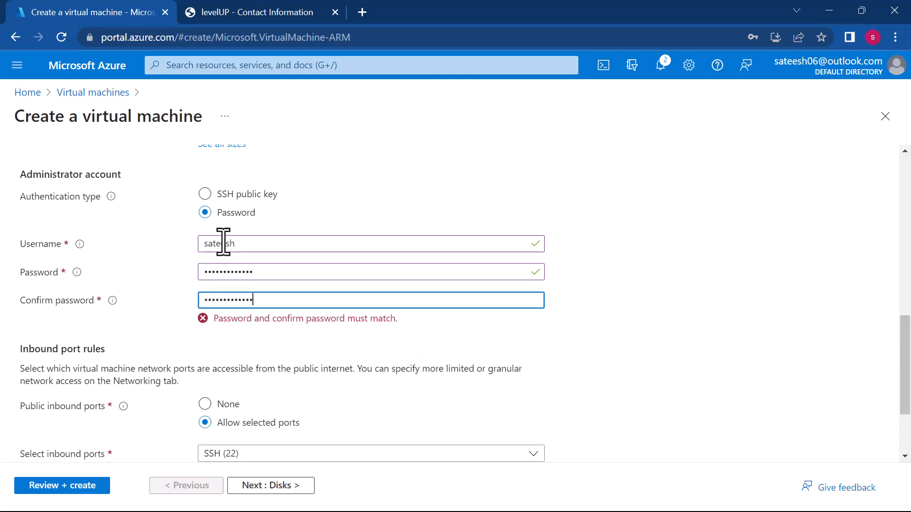
- Allow inbound HTTP (80) and HTTPS (443) in addition to SSH (22), and validate and create the virtual machine
{"action": "scroll", "coordinate": [223, 244], "scroll_direction": "down", "scroll_amount": 2}
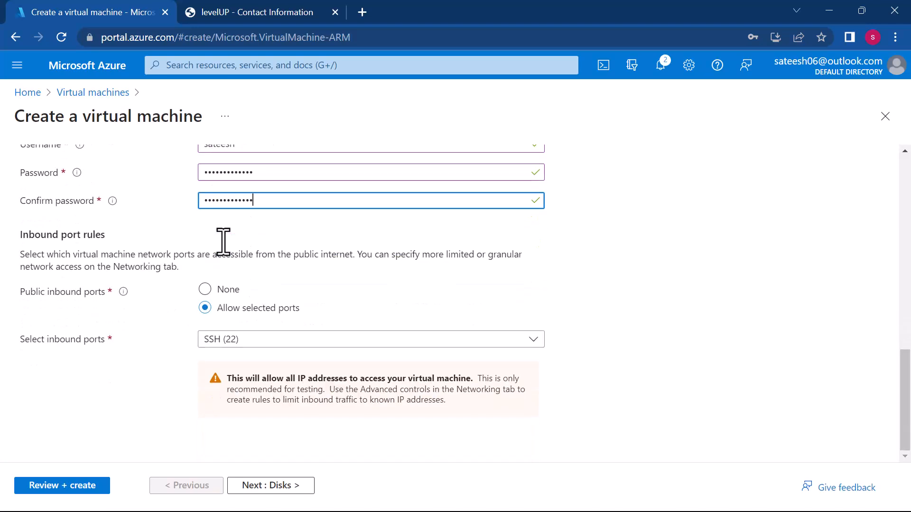
{"action": "left_click", "coordinate": [265, 339]}
{"action": "left_click", "coordinate": [223, 359]}
{"action": "left_click", "coordinate": [213, 384]}
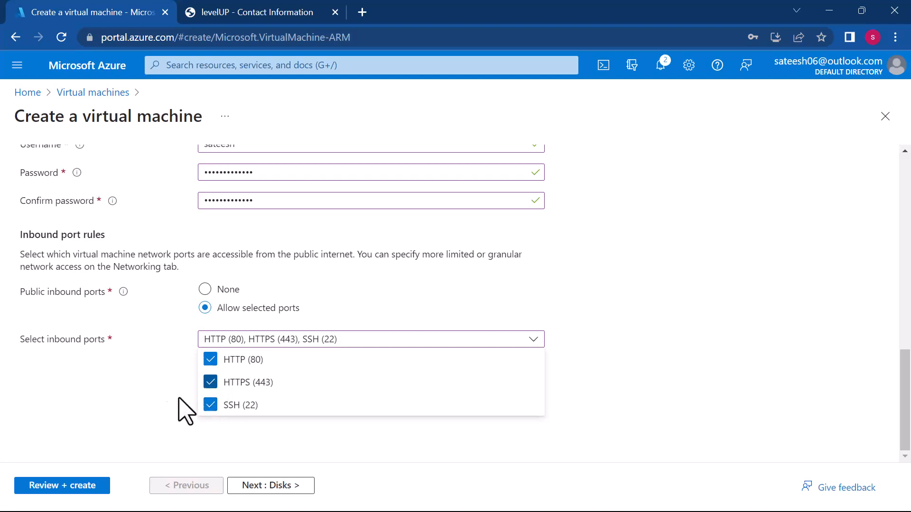
{"action": "left_click", "coordinate": [50, 485]}
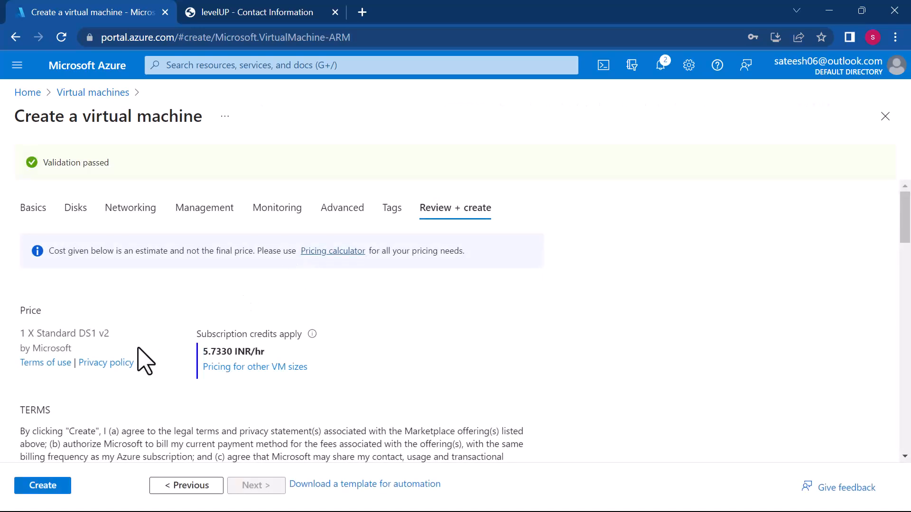
{"action": "left_click", "coordinate": [34, 485]}
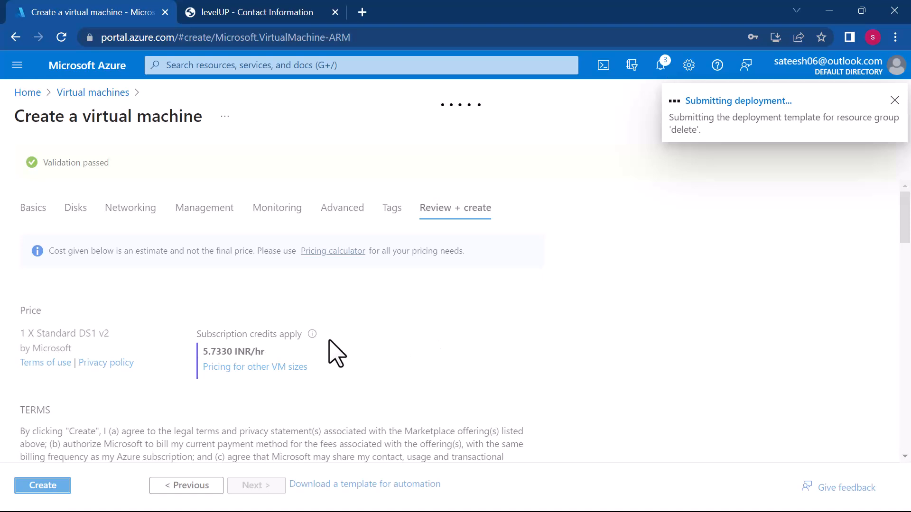
- Switch to Visual Studio Code and change the company-name heading text in demo.html to AZURE CLASSES
{"action": "key", "text": "super"}
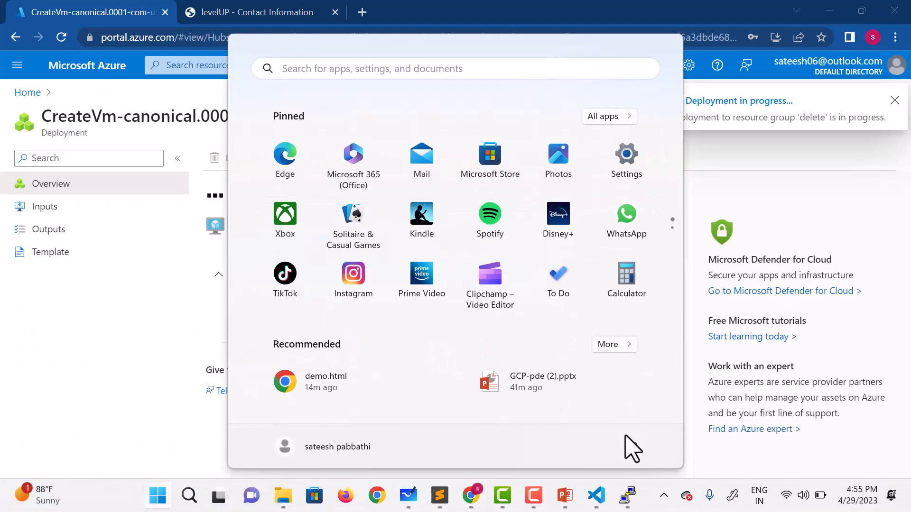
{"action": "mouse_move", "coordinate": [598, 504]}
{"action": "left_click", "coordinate": [595, 460]}
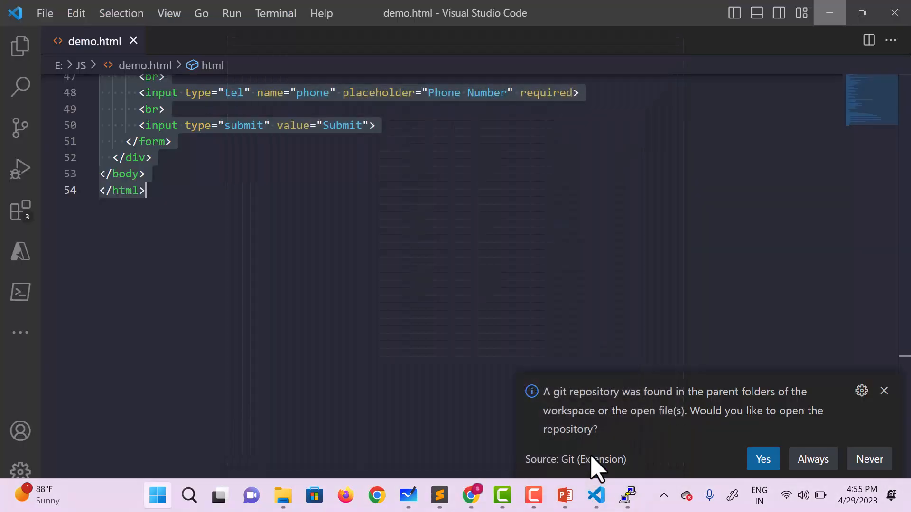
{"action": "scroll", "coordinate": [441, 309], "scroll_direction": "up", "scroll_amount": 5}
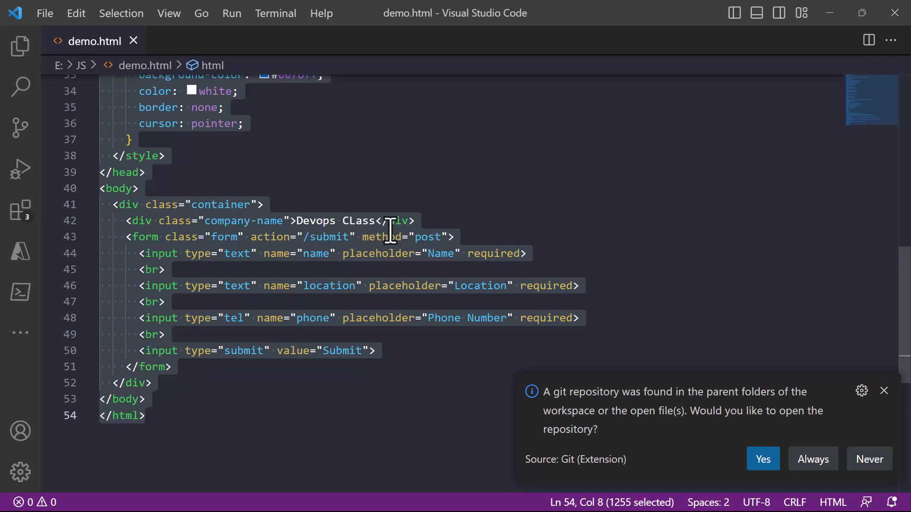
{"action": "left_click", "coordinate": [379, 221]}
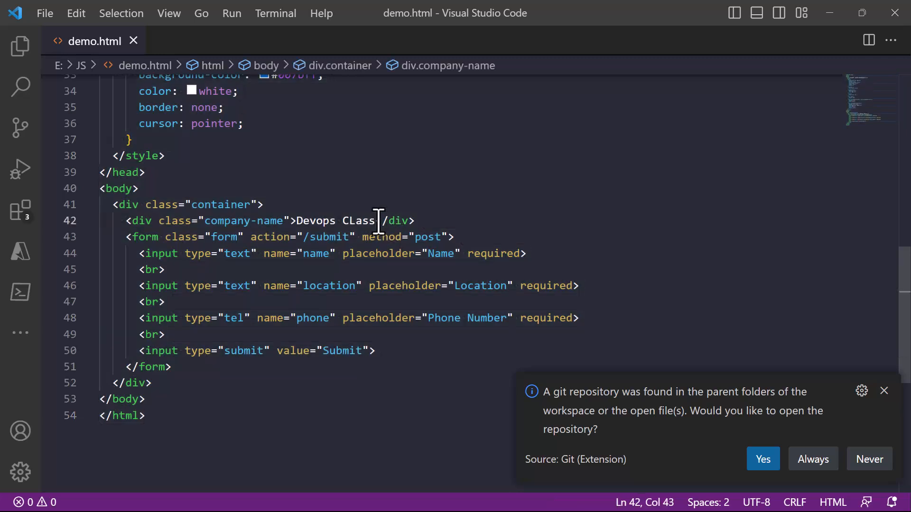
{"action": "key", "text": "Left"}
{"action": "key", "text": "Right"}
{"action": "key", "text": "BackSpace"}
{"action": "key", "text": "BackSpace"}
{"action": "key", "text": "BackSpace"}
{"action": "key", "text": "BackSpace"}
{"action": "key", "text": "BackSpace"}
{"action": "key", "text": "BackSpace"}
{"action": "key", "text": "BackSpace"}
{"action": "key", "text": "BackSpace"}
{"action": "key", "text": "BackSpace"}
{"action": "key", "text": "BackSpace"}
{"action": "key", "text": "BackSpace"}
{"action": "key", "text": "BackSpace"}
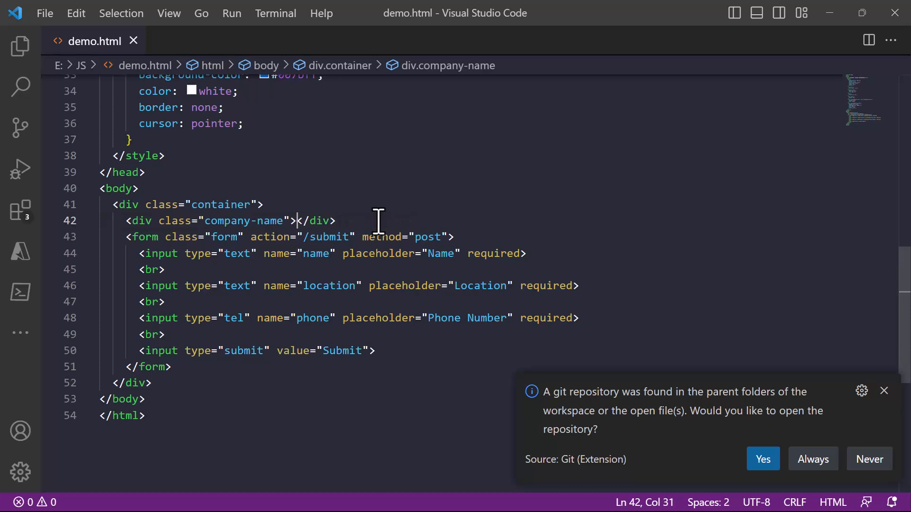
{"action": "type", "text": "AZURE CLASSES"}
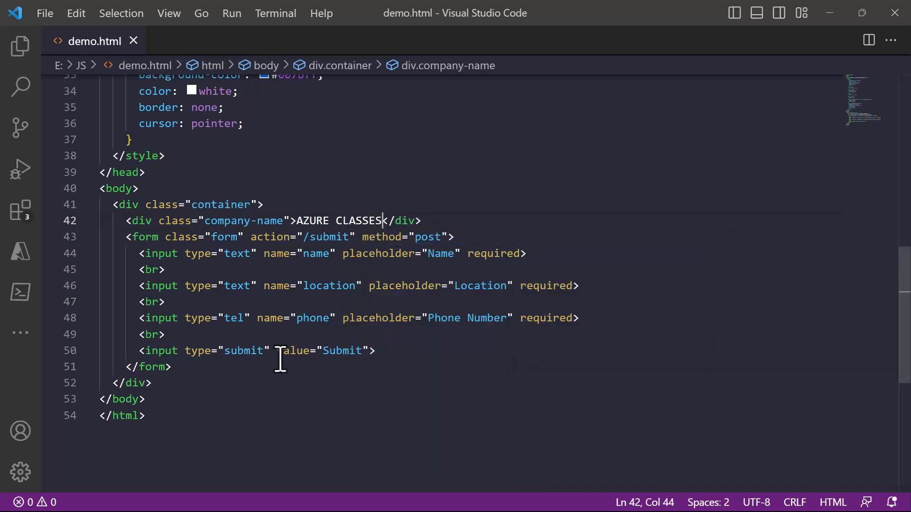
- Copy the entire code of demo.html and return to the Azure portal
{"action": "scroll", "coordinate": [281, 361], "scroll_direction": "up", "scroll_amount": 3}
{"action": "scroll", "coordinate": [280, 361], "scroll_direction": "up", "scroll_amount": 8}
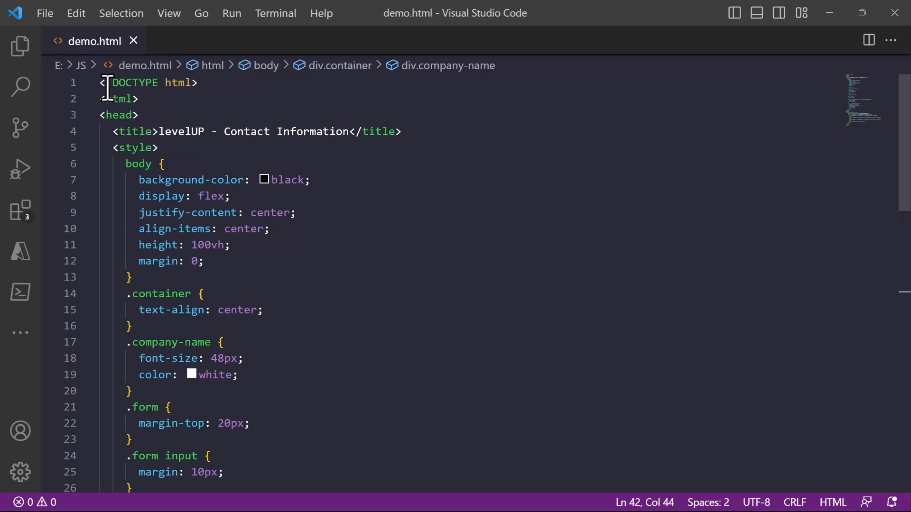
{"action": "left_click_drag", "start_coordinate": [101, 83], "coordinate": [214, 484]}
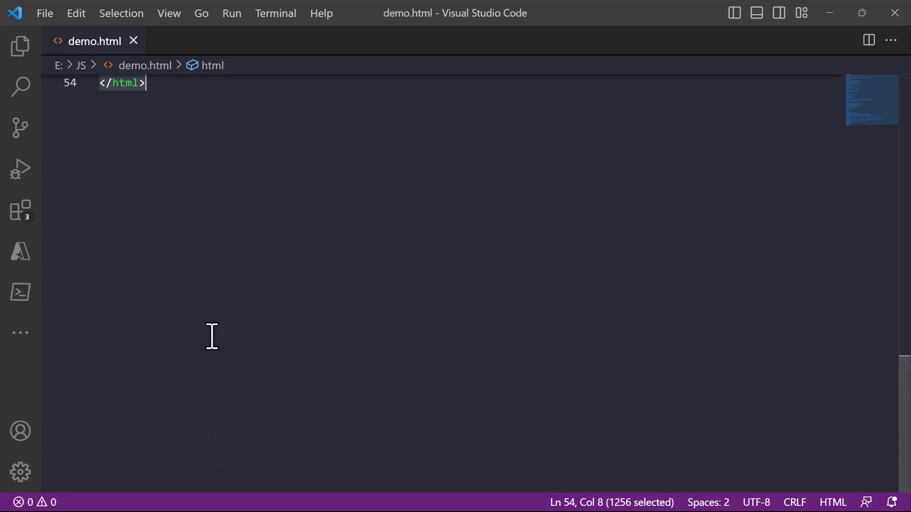
{"action": "right_click", "coordinate": [212, 172]}
{"action": "left_click", "coordinate": [280, 311]}
{"action": "left_click", "coordinate": [837, 20]}
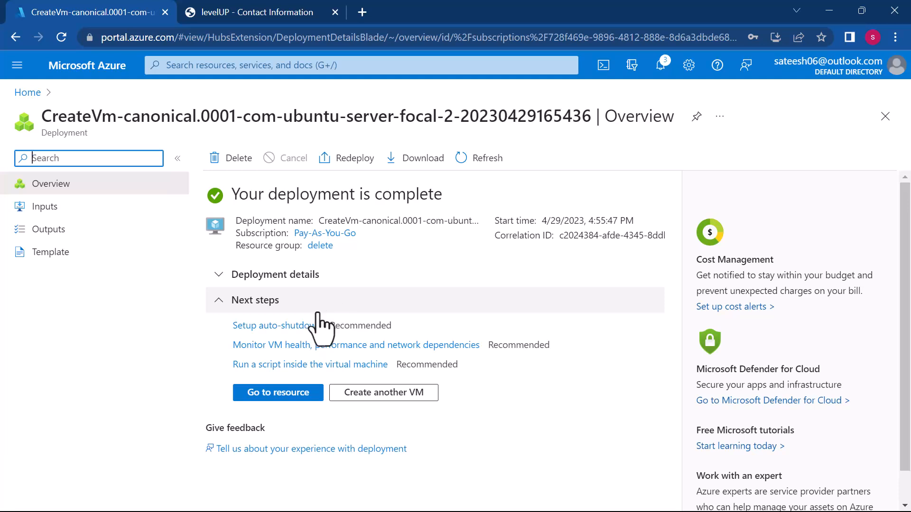
- Open the deployed LBdemo2 resource and start a new PuTTY session, with its configuration window clear of the VM's public IP address
{"action": "left_click", "coordinate": [293, 398]}
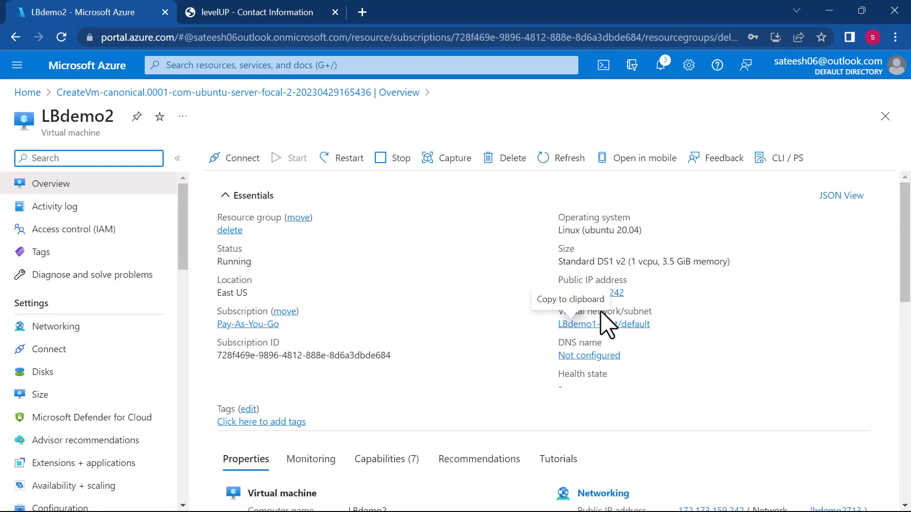
{"action": "key", "text": "super"}
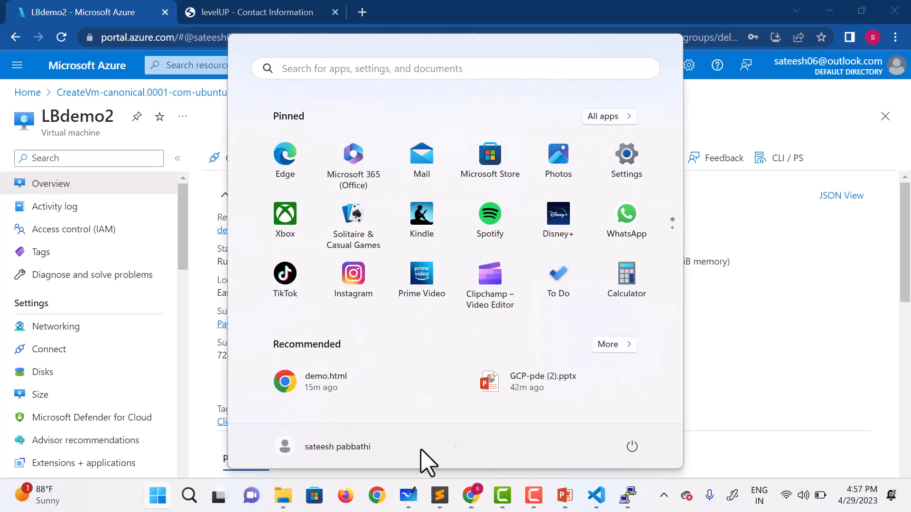
{"action": "left_click", "coordinate": [621, 496]}
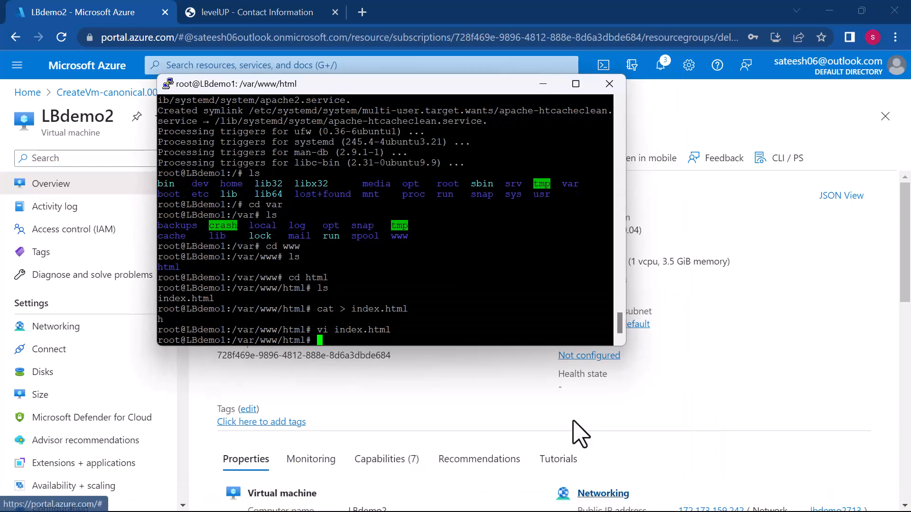
{"action": "right_click", "coordinate": [321, 87]}
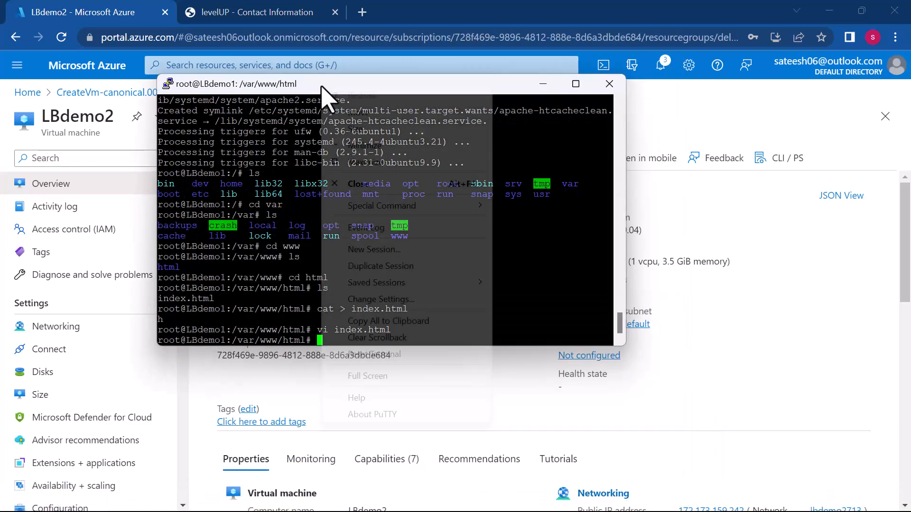
{"action": "left_click", "coordinate": [365, 250]}
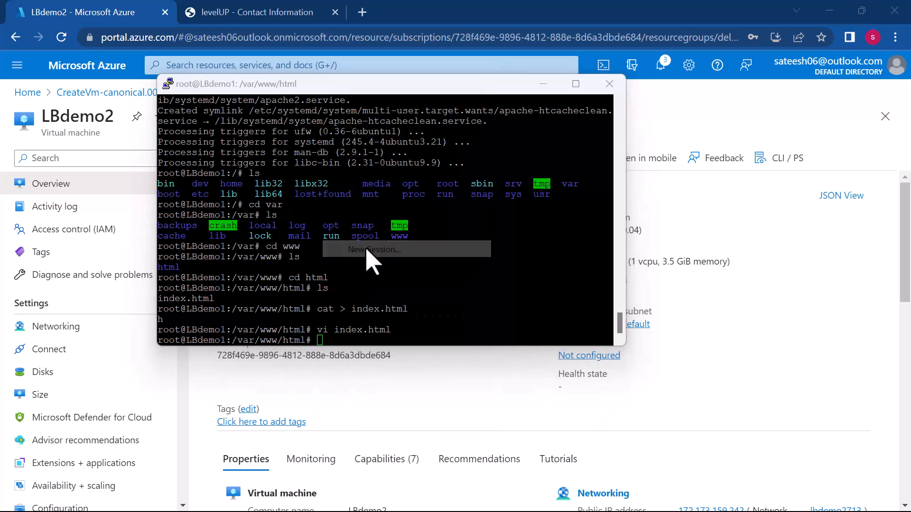
{"action": "left_click", "coordinate": [541, 78]}
{"action": "left_click", "coordinate": [542, 78]}
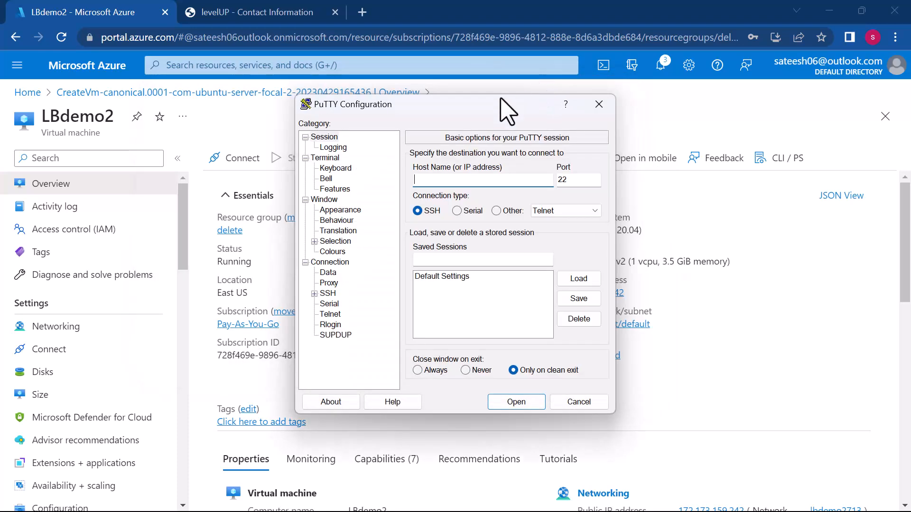
{"action": "left_click_drag", "start_coordinate": [473, 112], "coordinate": [296, 102]}
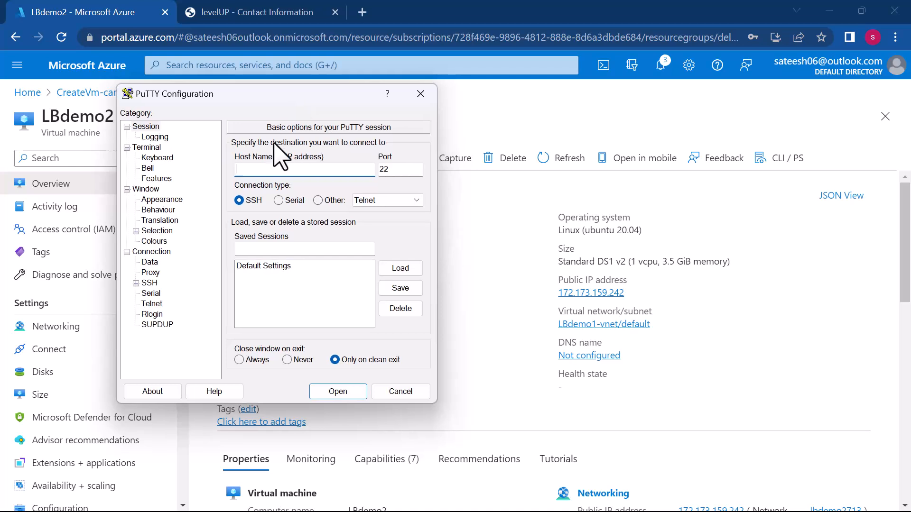
- Open an SSH connection to 172.173.159.242 on port 22 and accept the server's host key
{"action": "left_click", "coordinate": [272, 173]}
{"action": "type", "text": "172.173.159."}
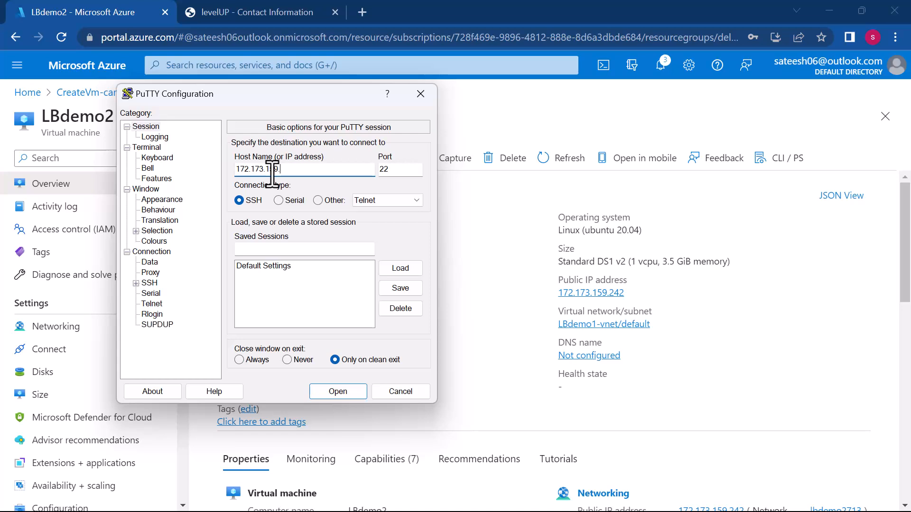
{"action": "type", "text": "242"}
{"action": "left_click", "coordinate": [332, 390]}
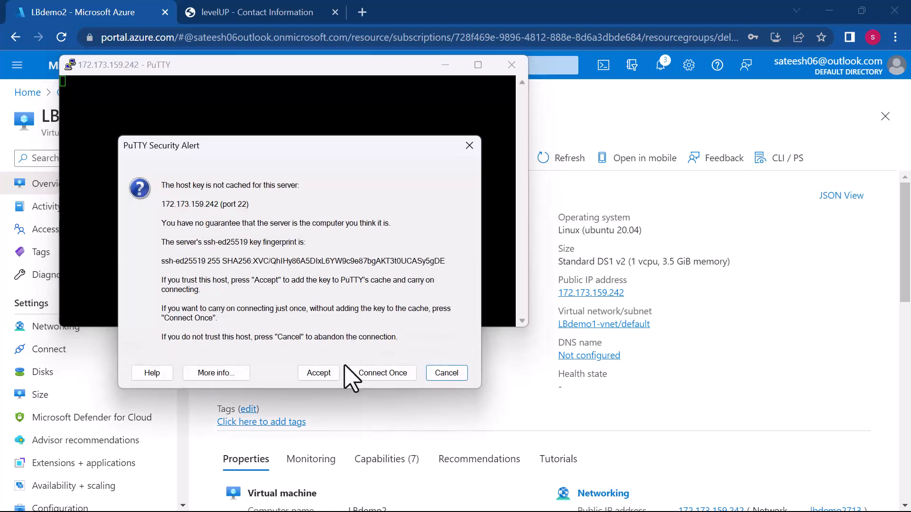
{"action": "left_click", "coordinate": [320, 373]}
- Log in to LBdemo2 with the administrator username and the account password
{"action": "type", "text": "sateesh"}
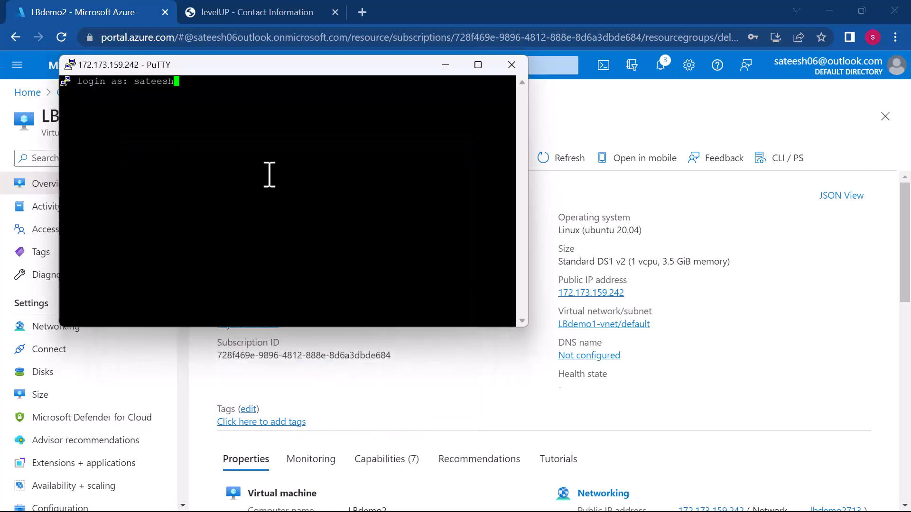
{"action": "key", "text": "Return"}
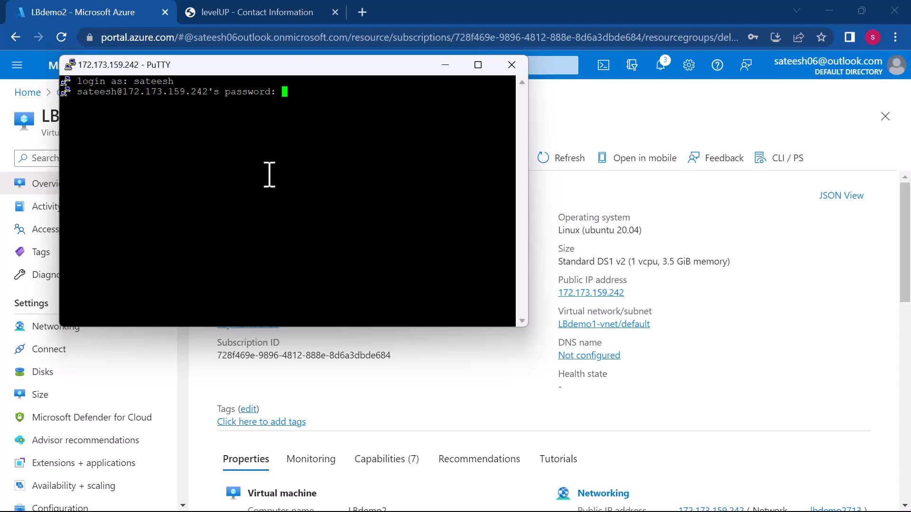
{"action": "key", "text": "Return"}
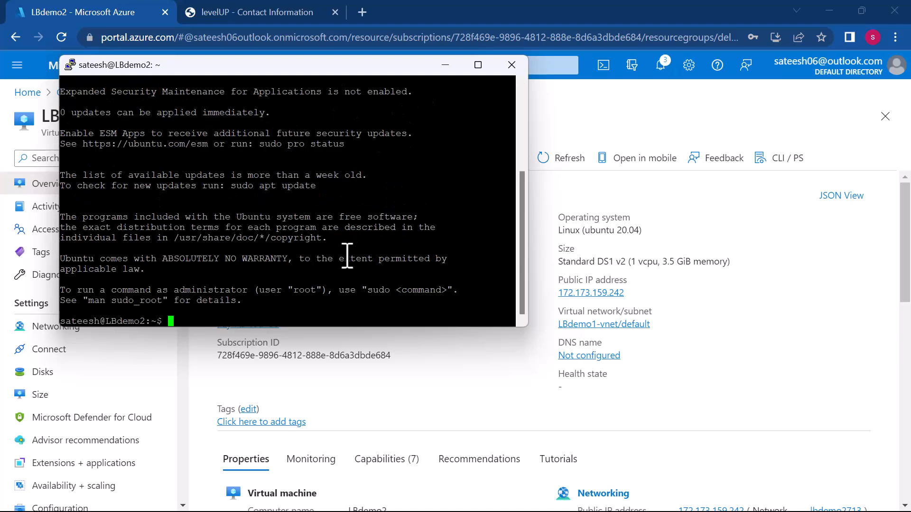
- Switch to the root user with sudo su and change to the root directory with cd /
{"action": "type", "text": "sudo su"}
{"action": "key", "text": "Return"}
{"action": "type", "text": "cd /"}
{"action": "key", "text": "Return"}
{"action": "type", "text": "cat >"}
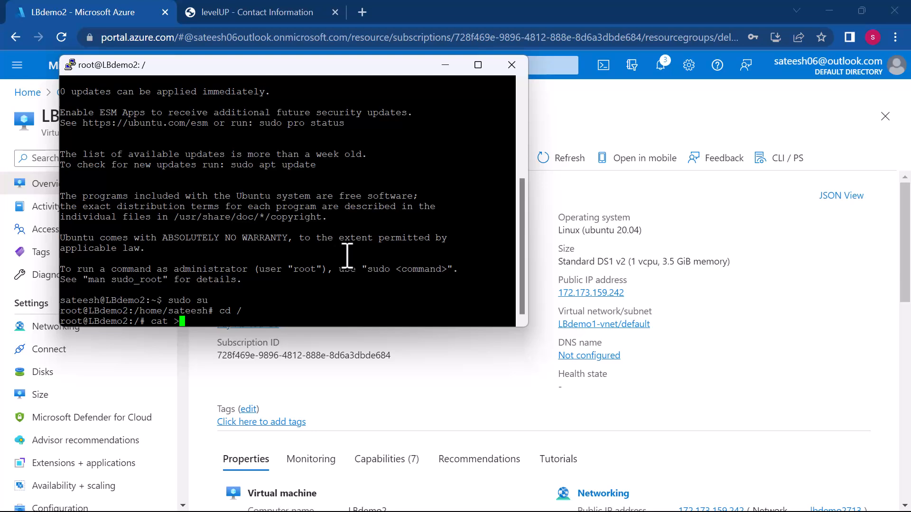
{"action": "key", "text": "BackSpace"}
{"action": "key", "text": "BackSpace"}
{"action": "key", "text": "BackSpace"}
{"action": "key", "text": "BackSpace"}
{"action": "key", "text": "BackSpace"}
{"action": "key", "text": "BackSpace"}
- Update the package lists on LBdemo2 with sudo apt update
{"action": "type", "text": "sudop"}
{"action": "key", "text": "BackSpace"}
{"action": "key", "text": "BackSpace"}
{"action": "key", "text": "BackSpace"}
{"action": "type", "text": "o apt update"}
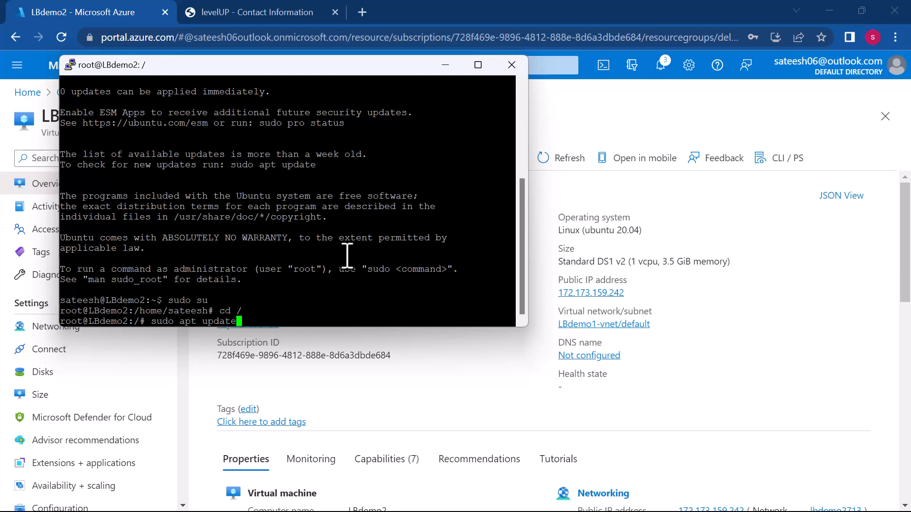
{"action": "key", "text": "Return"}
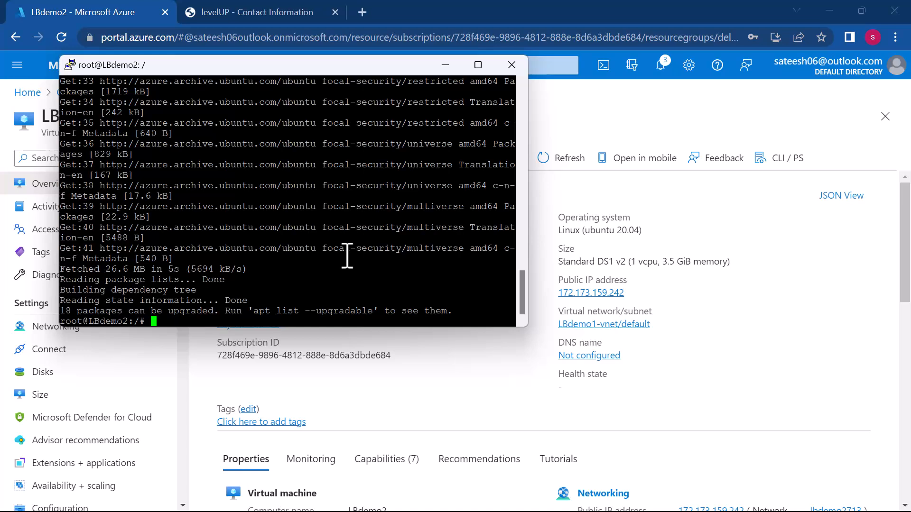
- Install the Apache web server on LBdemo2 with sudo apt install apache2
{"action": "type", "text": "udo apt"}
{"action": "type", "text": " inbs"}
{"action": "key", "text": "BackSpace"}
{"action": "key", "text": "BackSpace"}
{"action": "type", "text": "stall apache2 -y"}
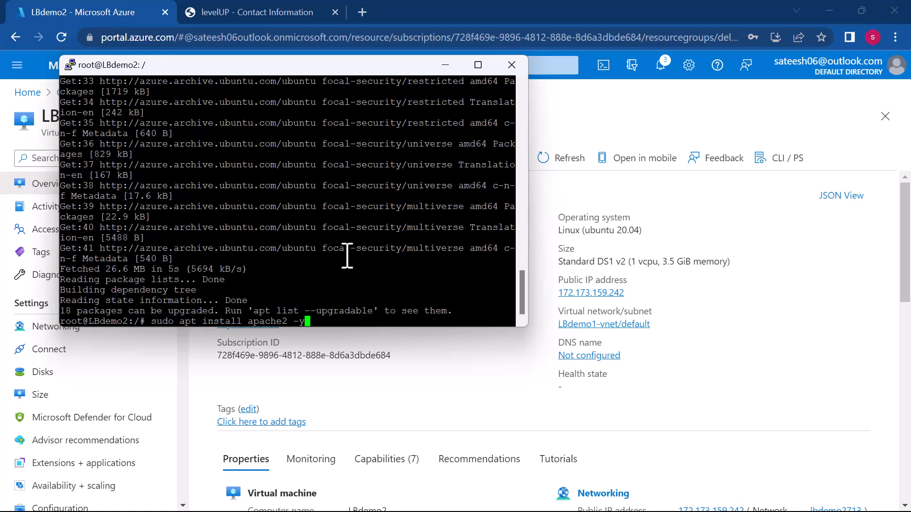
{"action": "key", "text": "Return"}
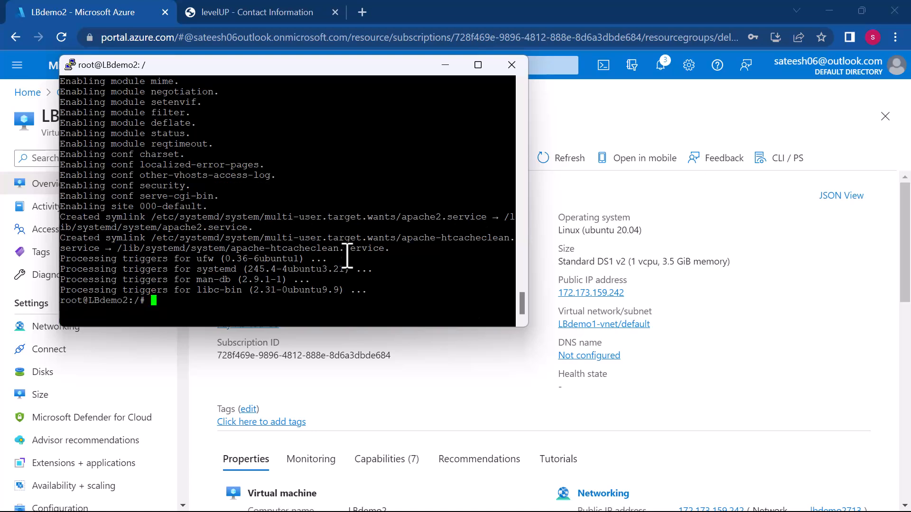
- Overwrite var/www/html/index.html using cat with the single letter h as its content
{"action": "type", "text": "cat > var/www/html/ind"}
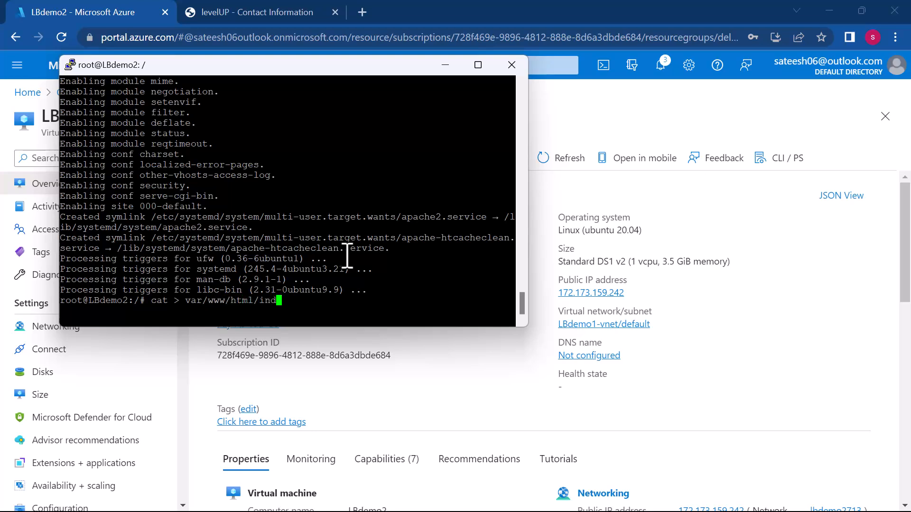
{"action": "type", "text": "ex.html"}
{"action": "key", "text": "Return"}
{"action": "type", "text": "h"}
{"action": "key", "text": "ctrl+d"}
{"action": "type", "text": "cat"}
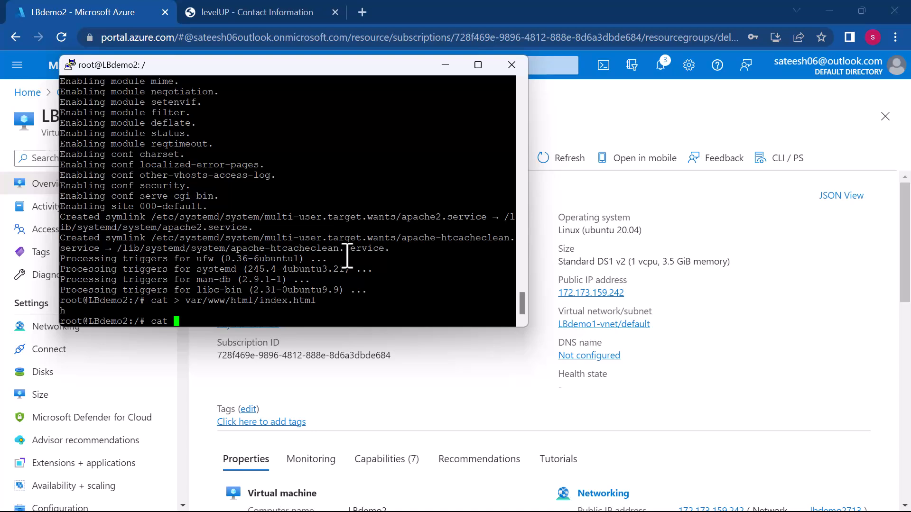
{"action": "key", "text": "BackSpace"}
{"action": "key", "text": "BackSpace"}
{"action": "key", "text": "BackSpace"}
- Open index.html in the root directory with vi in insert mode, and write and quit without adding content
{"action": "type", "text": "vi index.html"}
{"action": "key", "text": "Return"}
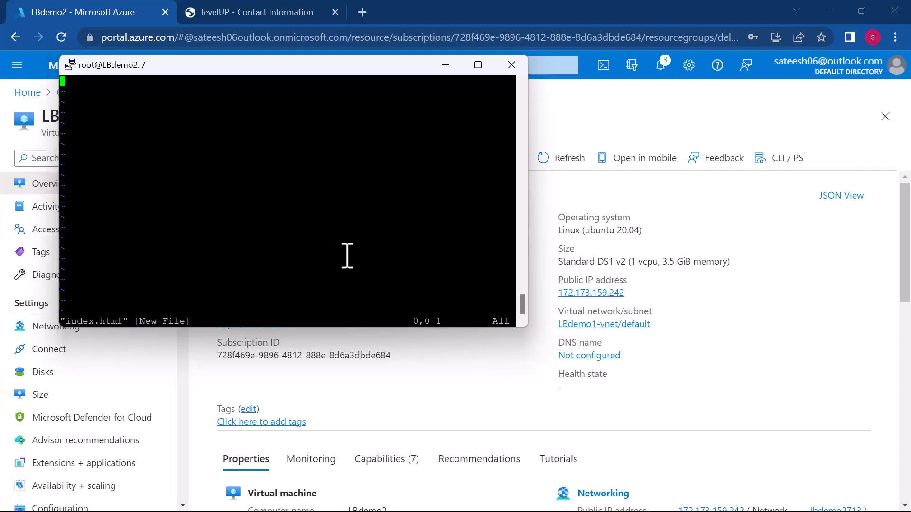
{"action": "key", "text": "i"}
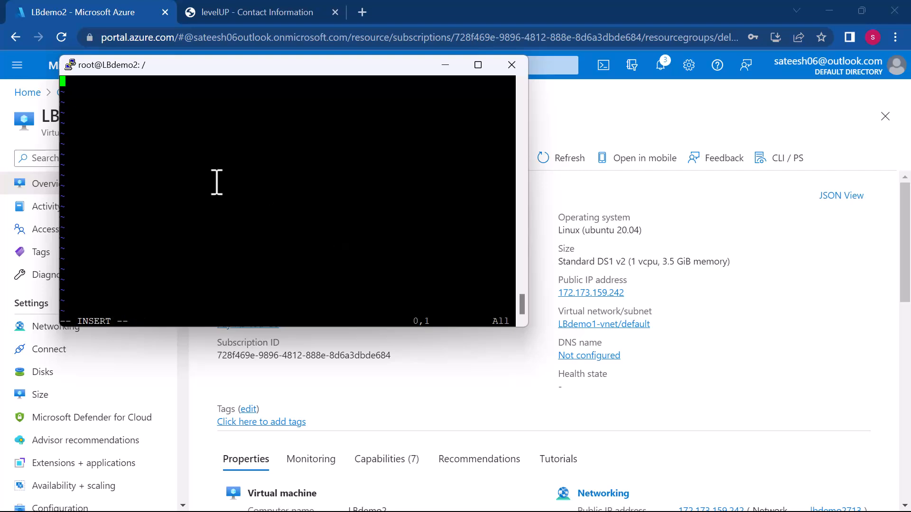
{"action": "key", "text": "Escape"}
{"action": "type", "text": ":wq"}
{"action": "key", "text": "Return"}
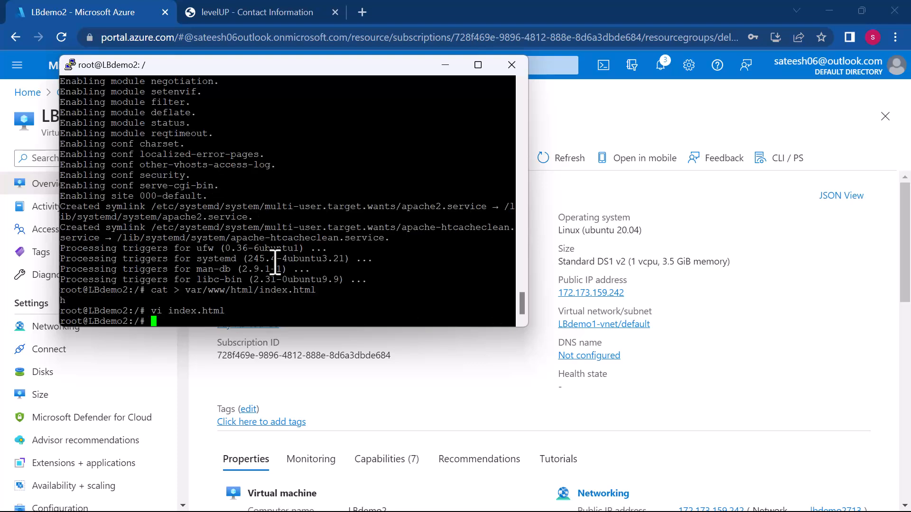
- Open var/www/html/index.html in vi by adapting the earlier cat command
{"action": "key", "text": "Up"}
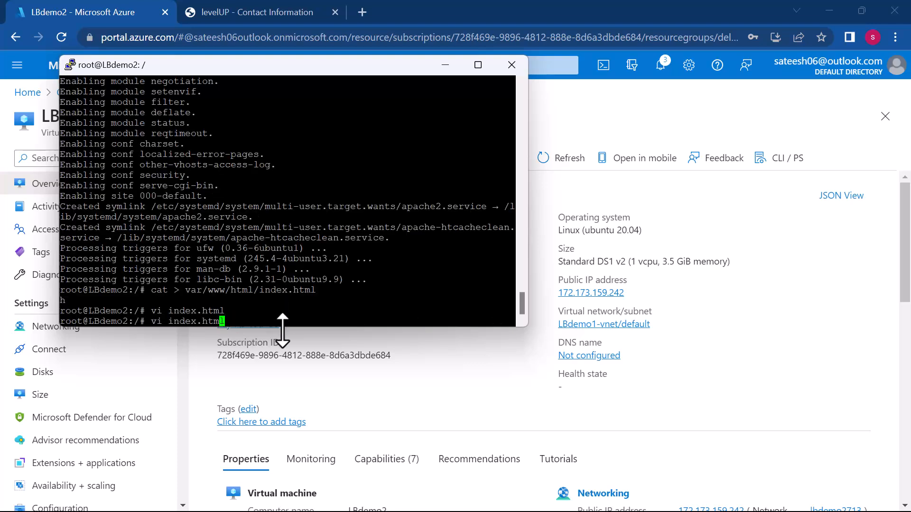
{"action": "key", "text": "Up"}
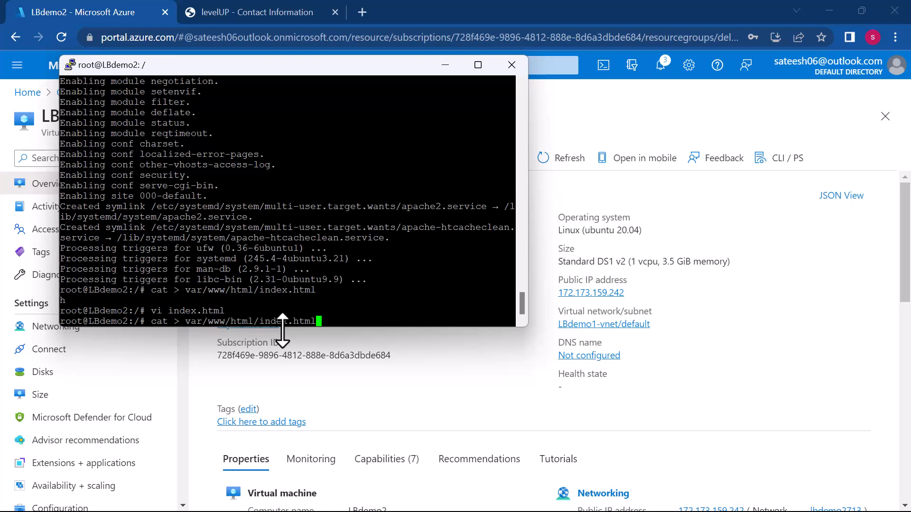
{"action": "key", "text": "Left"}
{"action": "key", "text": "BackSpace"}
{"action": "key", "text": "BackSpace"}
{"action": "key", "text": "BackSpace"}
{"action": "key", "text": "BackSpace"}
{"action": "key", "text": "BackSpace"}
{"action": "key", "text": "BackSpace"}
{"action": "type", "text": "vi"}
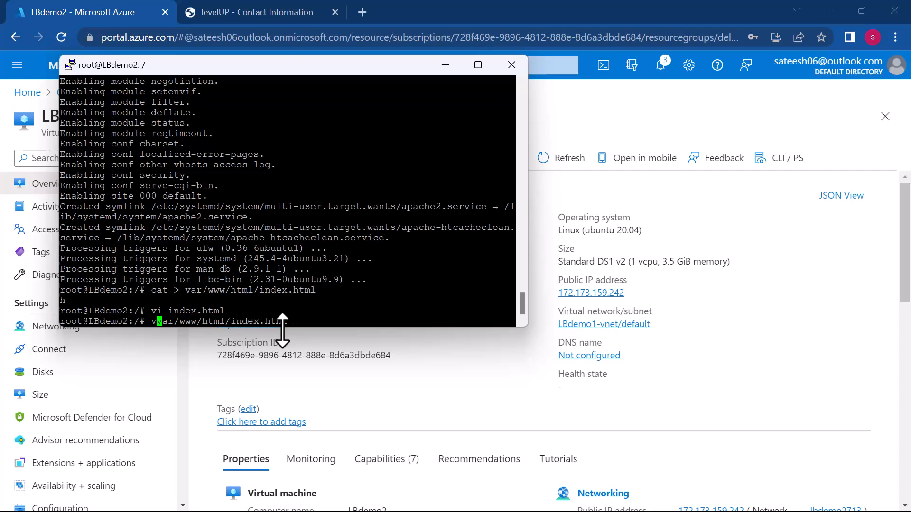
{"action": "key", "text": "Return"}
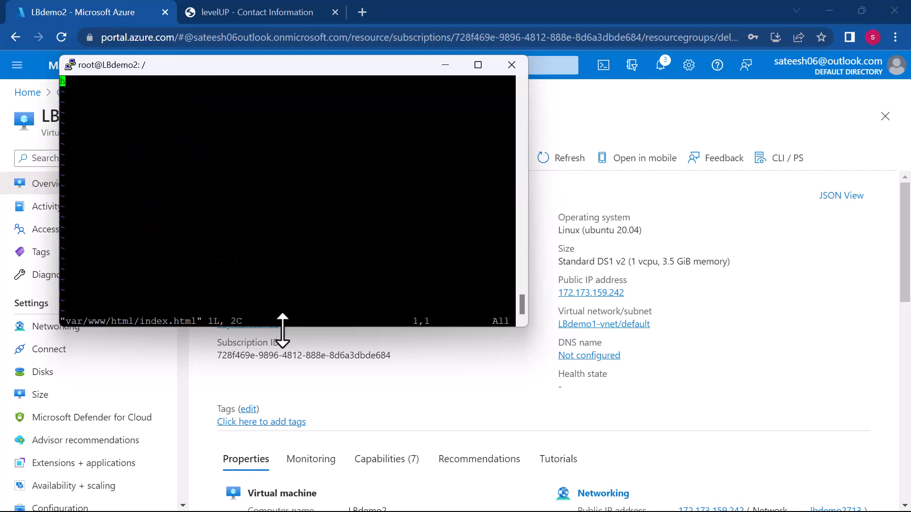
- Paste the copied demo.html code into var/www/html/index.html, and save and quit vi
{"action": "key", "text": "i"}
{"action": "key", "text": "Right"}
{"action": "right_click", "coordinate": [179, 189]}
{"action": "key", "text": "Escape"}
{"action": "type", "text": ":wq"}
{"action": "key", "text": "Return"}
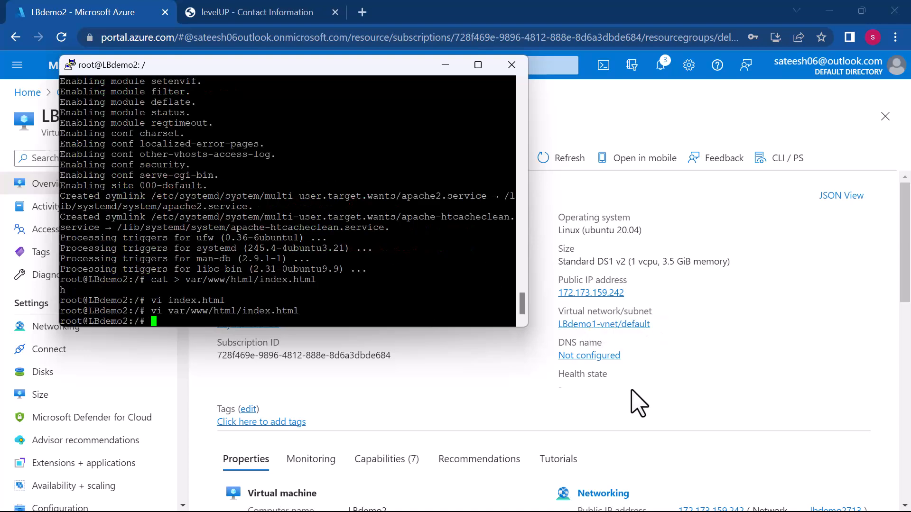
- Open a new browser tab and copy LBdemo2's public IP address from its overview in the Azure portal
{"action": "left_click", "coordinate": [445, 65]}
{"action": "mouse_move", "coordinate": [288, 18]}
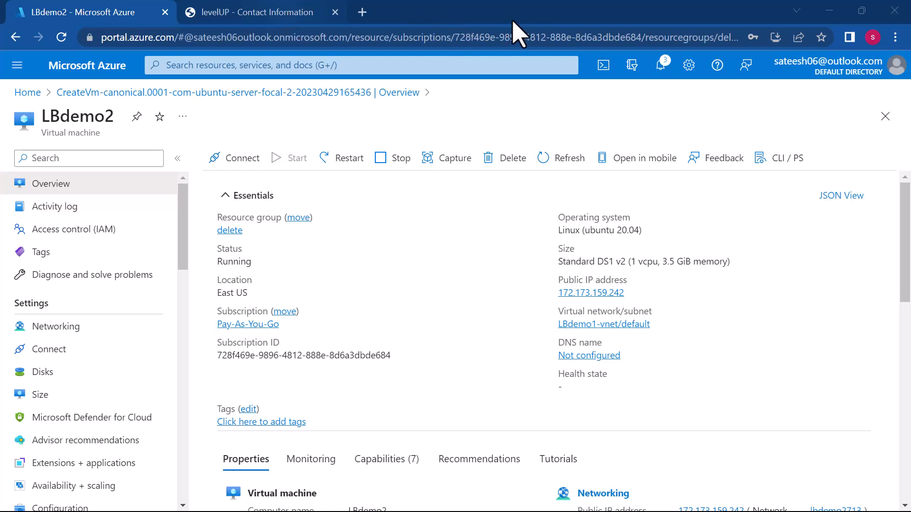
{"action": "left_click", "coordinate": [363, 13]}
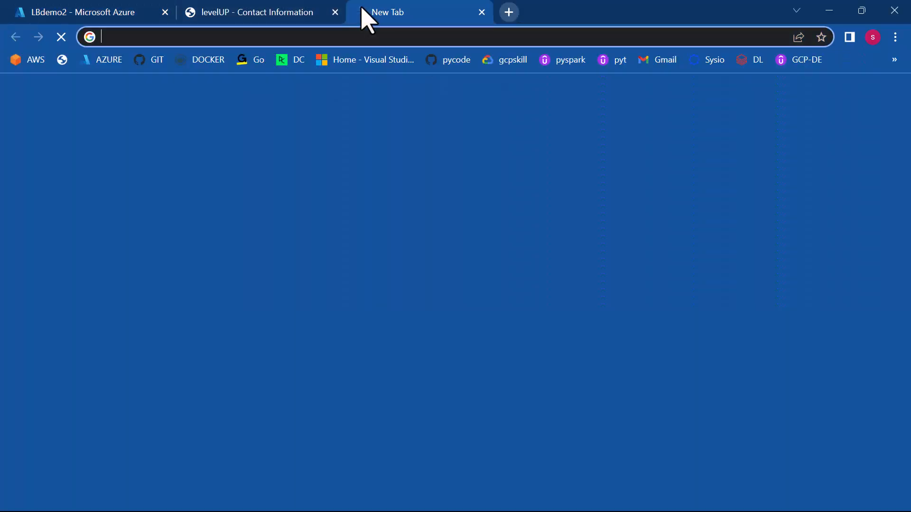
{"action": "type", "text": "1"}
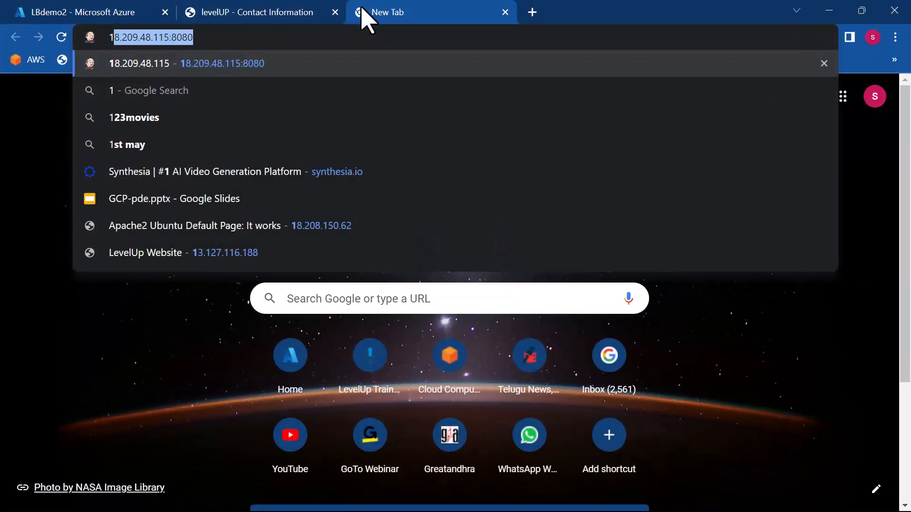
{"action": "type", "text": "72."}
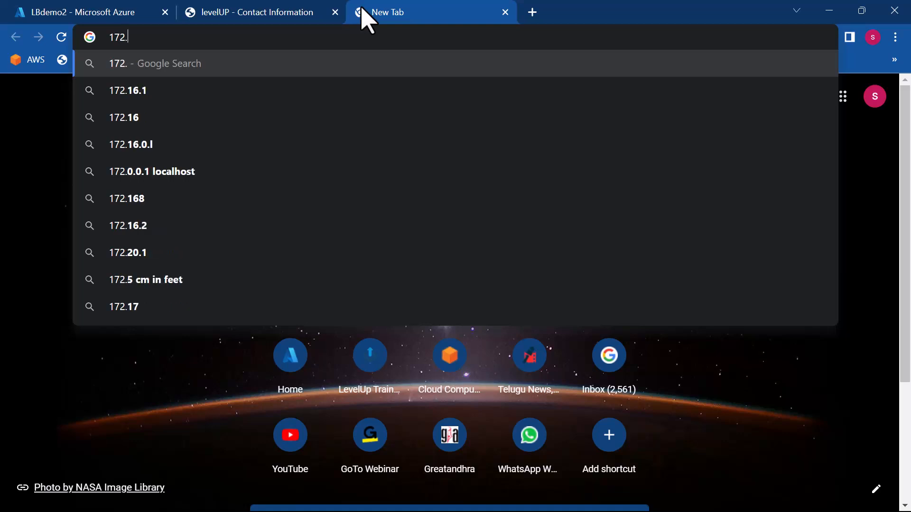
{"action": "left_click", "coordinate": [92, 13]}
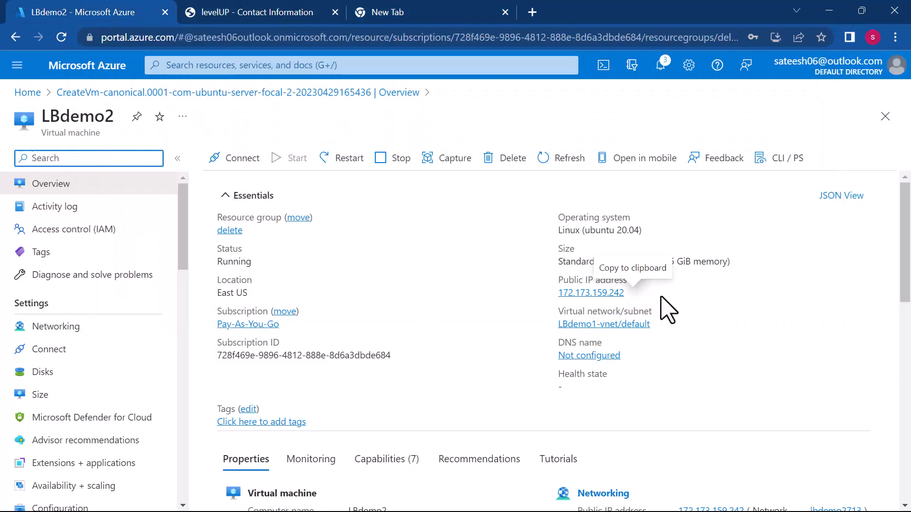
{"action": "left_click", "coordinate": [632, 293]}
{"action": "left_click", "coordinate": [632, 293]}
- Load the copied public IP address 172.173.159.242 in the new browser tab
{"action": "left_click", "coordinate": [413, 14]}
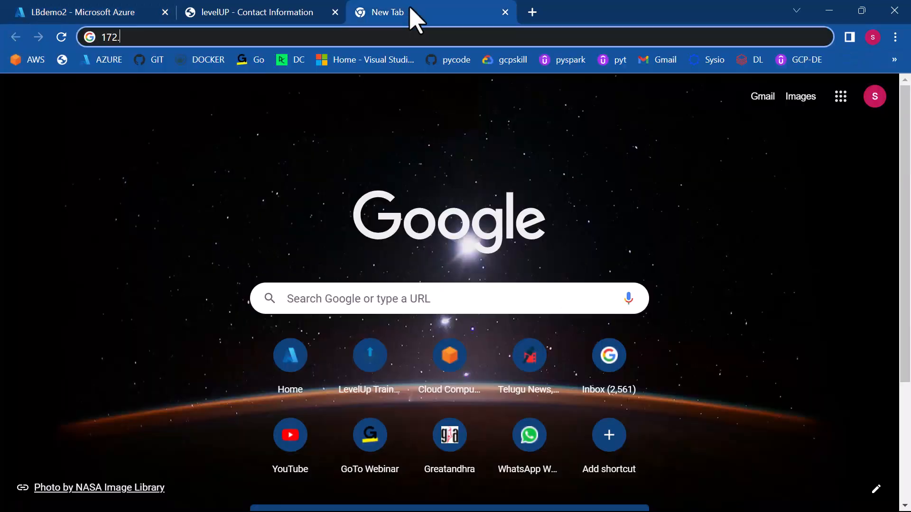
{"action": "key", "text": "BackSpace"}
{"action": "key", "text": "BackSpace"}
{"action": "key", "text": "BackSpace"}
{"action": "key", "text": "BackSpace"}
{"action": "key", "text": "ctrl+v"}
{"action": "key", "text": "Return"}
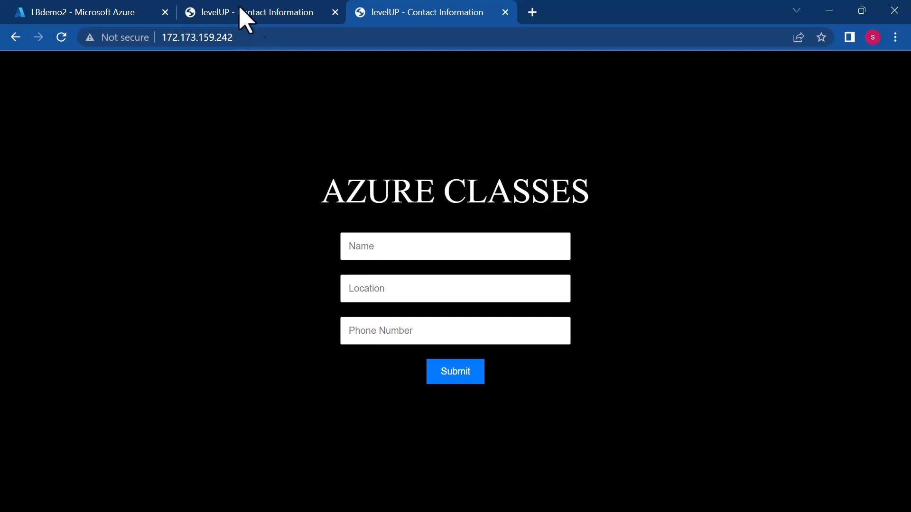
- Reload the page at 20.121.252.166 and compare its heading with the page at 172.173.159.242
{"action": "left_click", "coordinate": [220, 19]}
{"action": "left_click", "coordinate": [250, 45]}
{"action": "key", "text": "Return"}
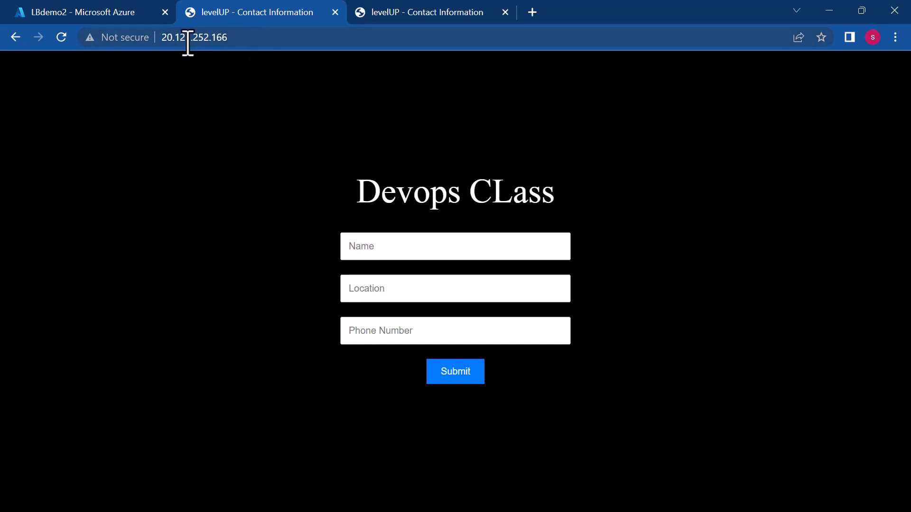
{"action": "left_click", "coordinate": [397, 15]}
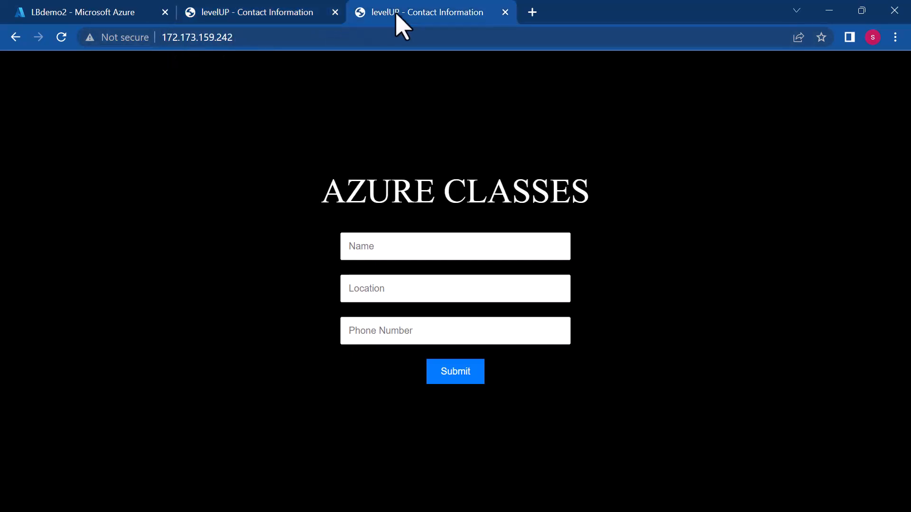
{"action": "left_click", "coordinate": [248, 37]}
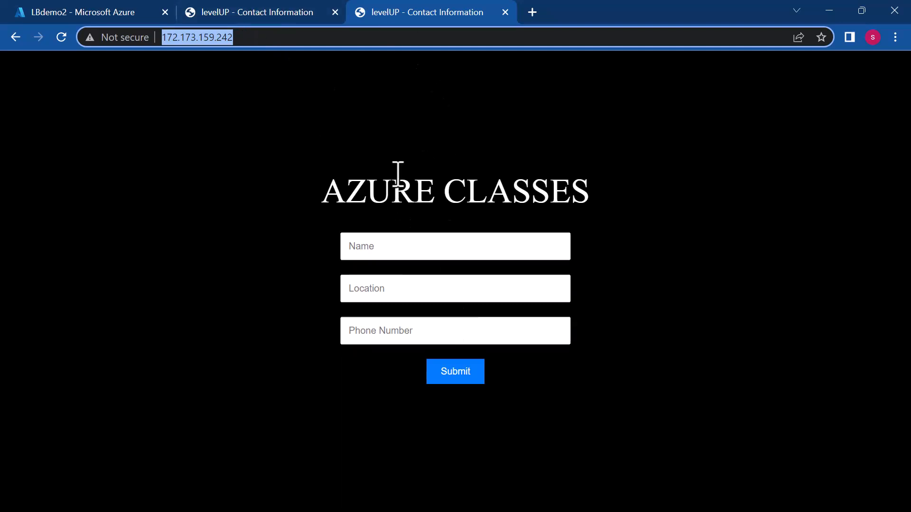
{"action": "left_click", "coordinate": [274, 14]}
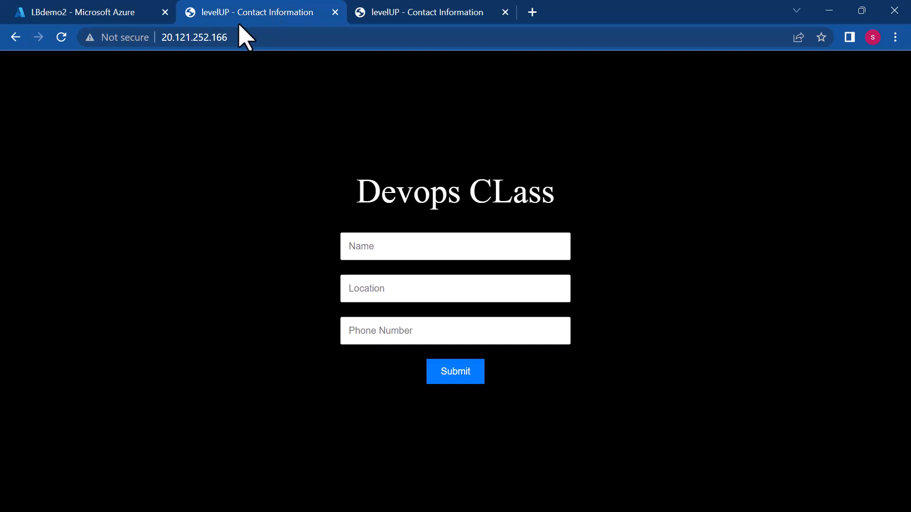
{"action": "left_click", "coordinate": [62, 37]}
{"action": "left_click", "coordinate": [410, 13]}
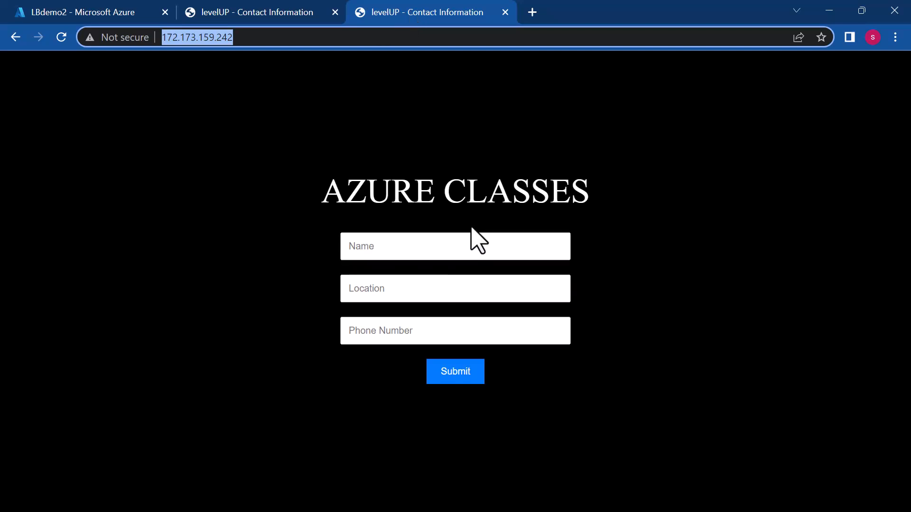
- Return to the Azure portal and open the Load balancers service
{"action": "left_click", "coordinate": [88, 12]}
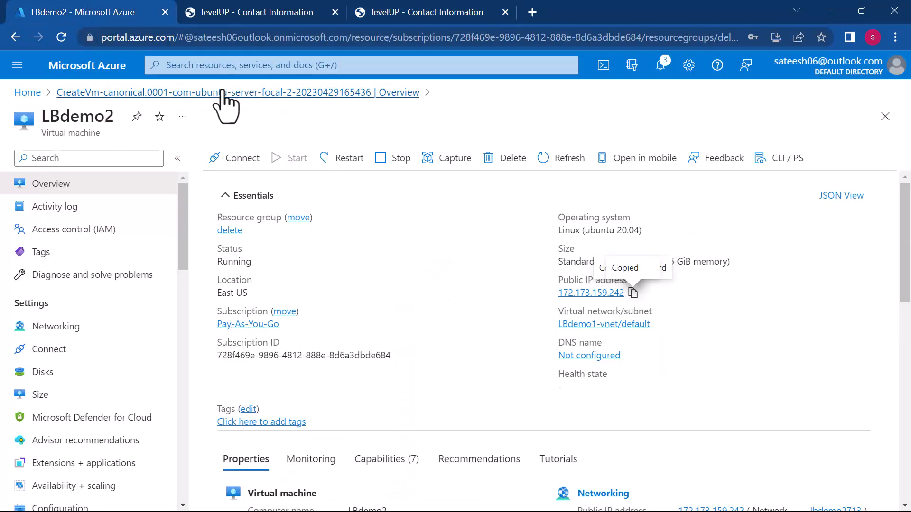
{"action": "left_click", "coordinate": [218, 65]}
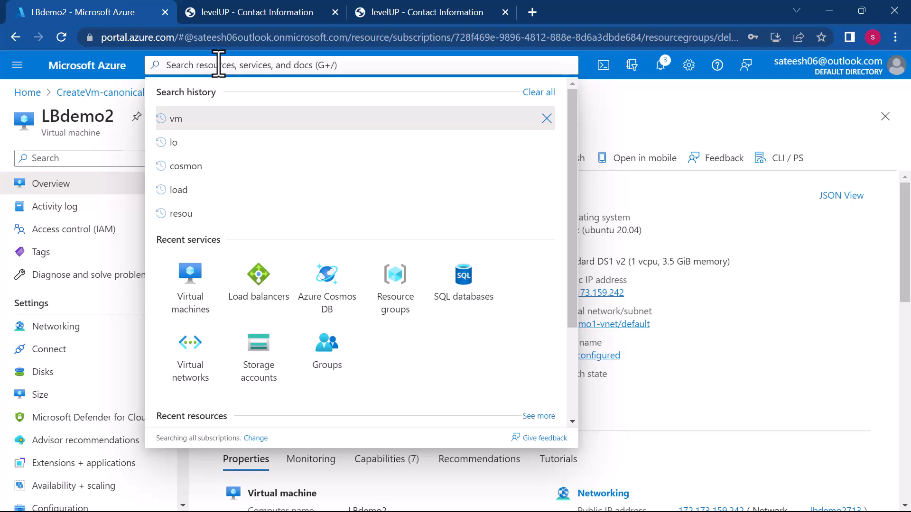
{"action": "left_click", "coordinate": [258, 273]}
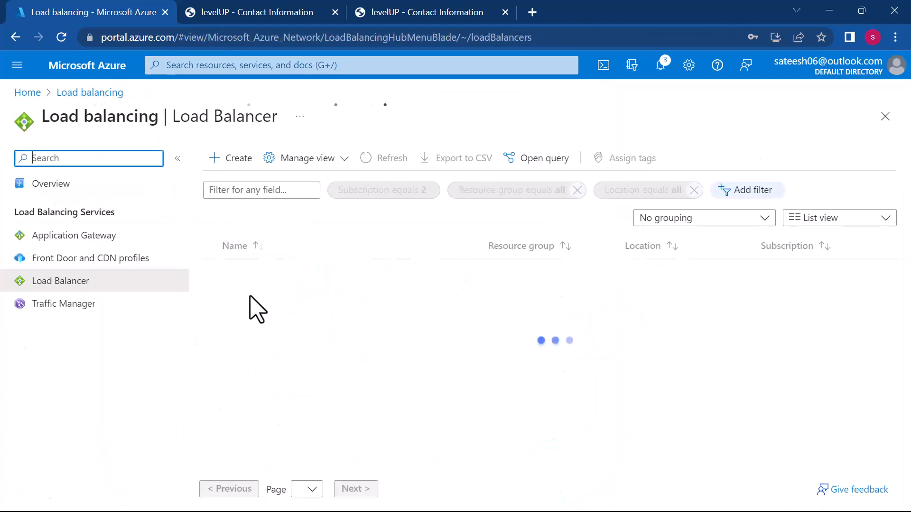
- Open the demolb load balancer's backend pool mybackendpool and review its IP configurations
{"action": "left_click", "coordinate": [256, 272]}
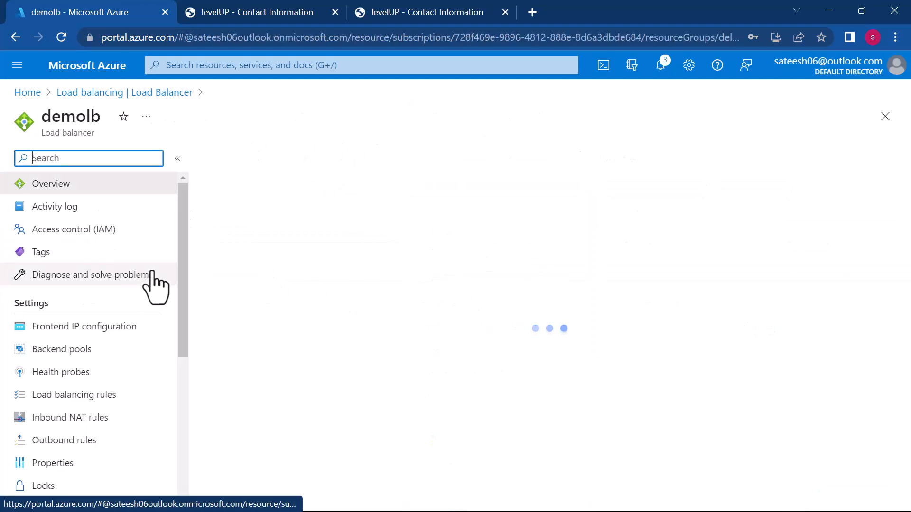
{"action": "left_click", "coordinate": [69, 359]}
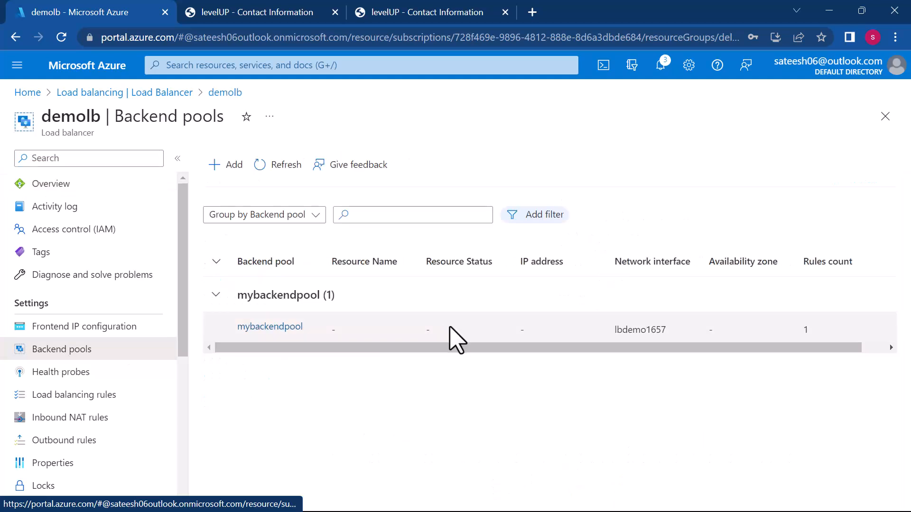
{"action": "left_click", "coordinate": [278, 332]}
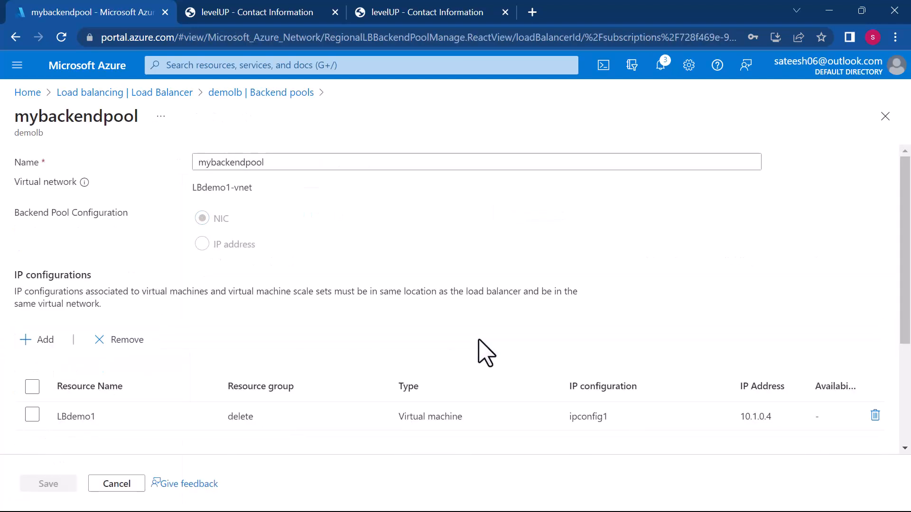
{"action": "scroll", "coordinate": [486, 353], "scroll_direction": "down", "scroll_amount": 3}
{"action": "scroll", "coordinate": [487, 353], "scroll_direction": "up", "scroll_amount": 2}
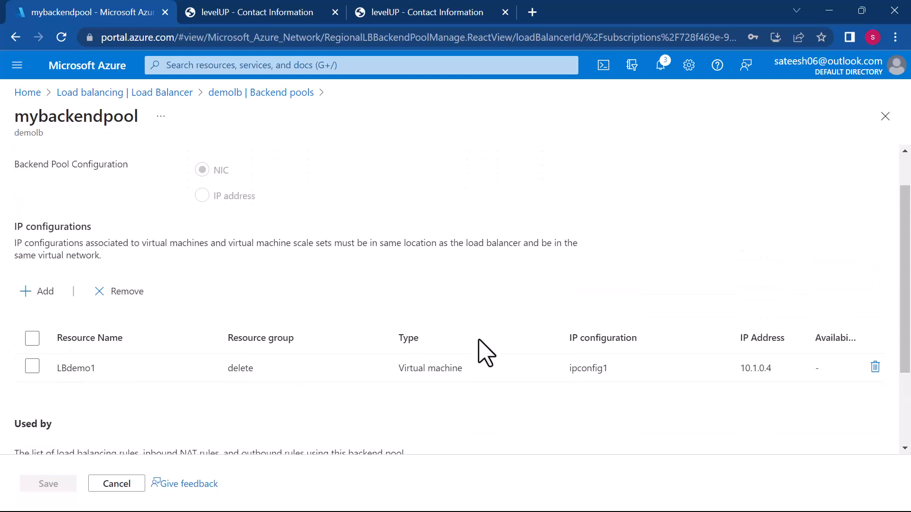
- Add the LBdemo2 virtual machine's IP configuration to mybackendpool and save the pool
{"action": "left_click", "coordinate": [45, 291]}
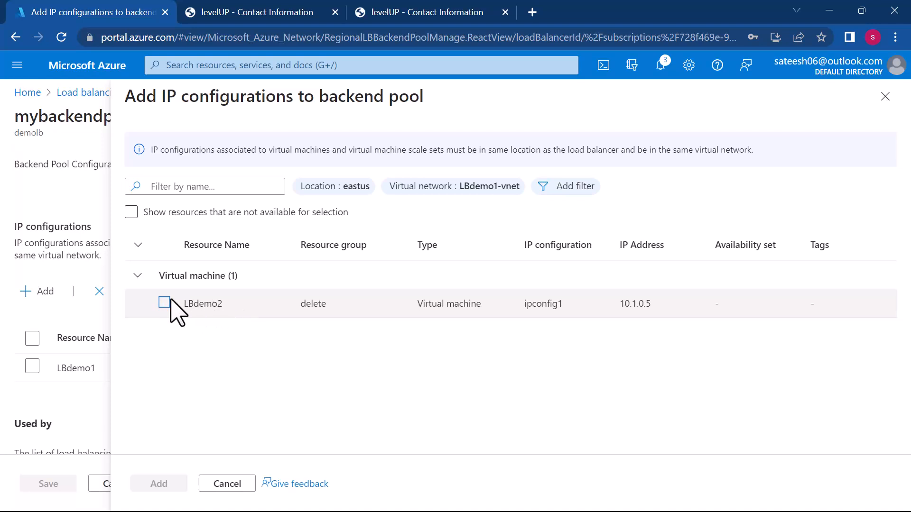
{"action": "left_click", "coordinate": [165, 303]}
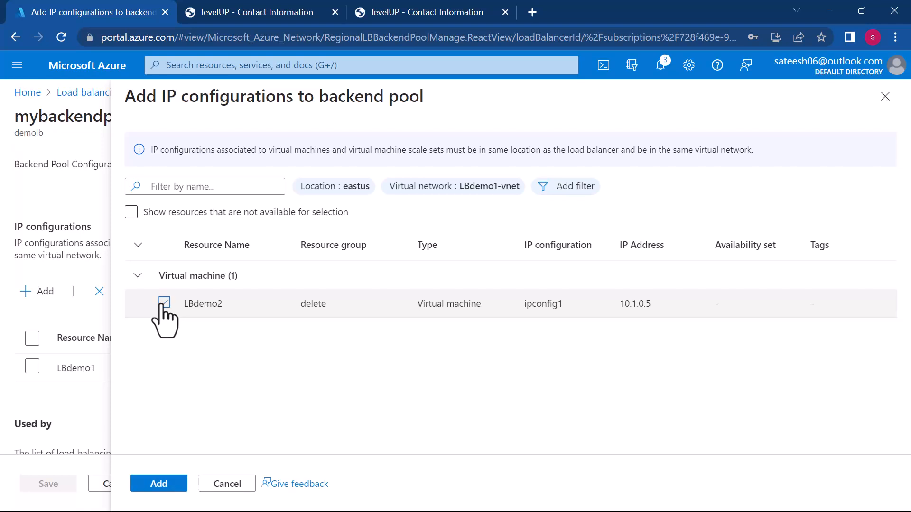
{"action": "left_click", "coordinate": [155, 484]}
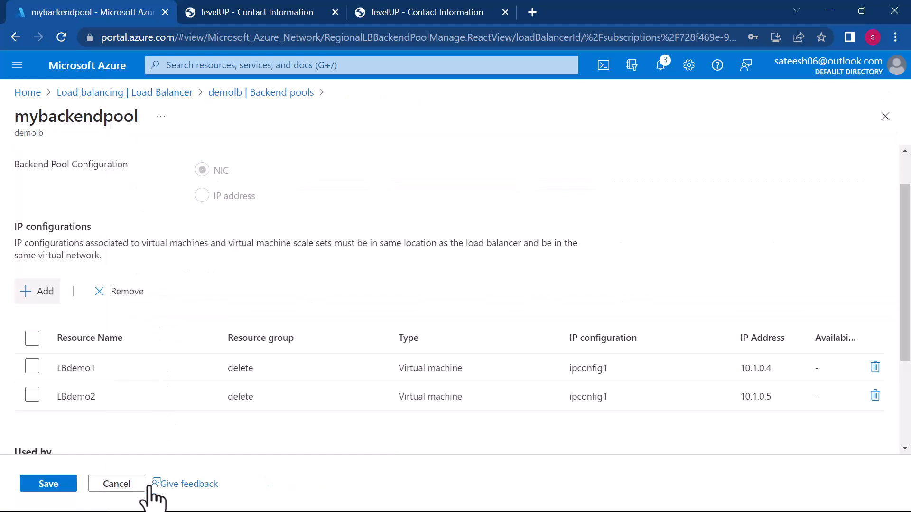
{"action": "left_click", "coordinate": [33, 486]}
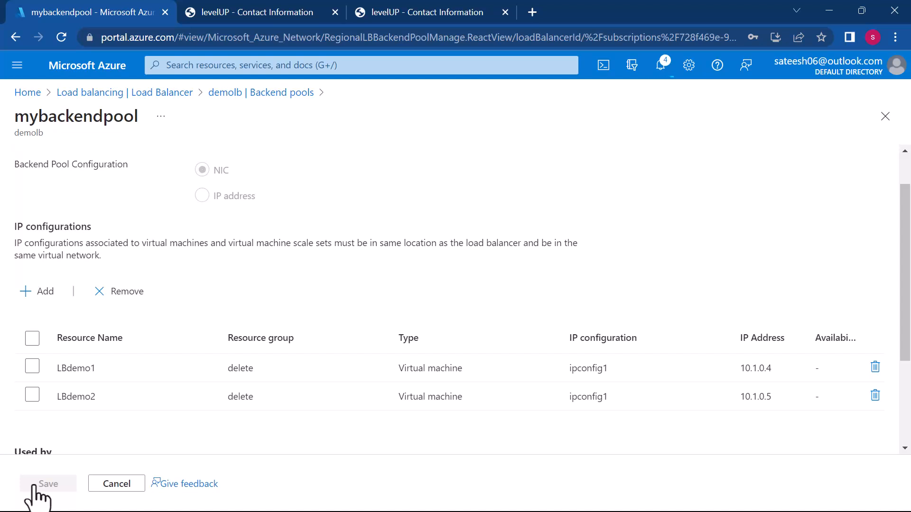
- Switch to Microsoft Whiteboard and erase the old purple ink from the load balancer diagram
{"action": "key", "text": "super"}
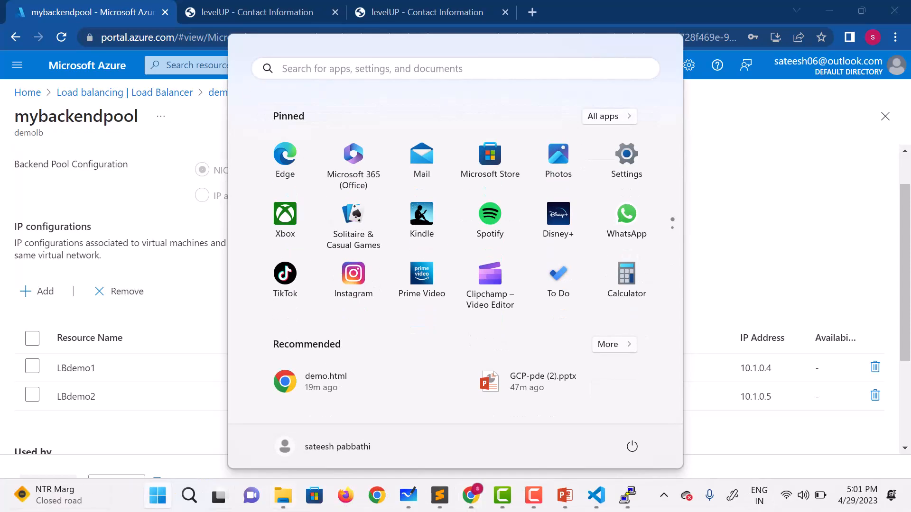
{"action": "mouse_move", "coordinate": [610, 494]}
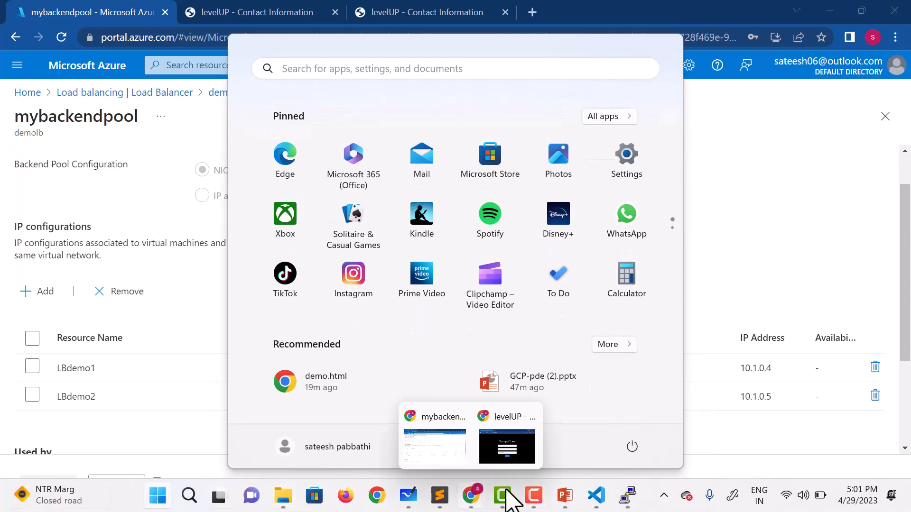
{"action": "mouse_move", "coordinate": [406, 497]}
{"action": "left_click", "coordinate": [403, 450]}
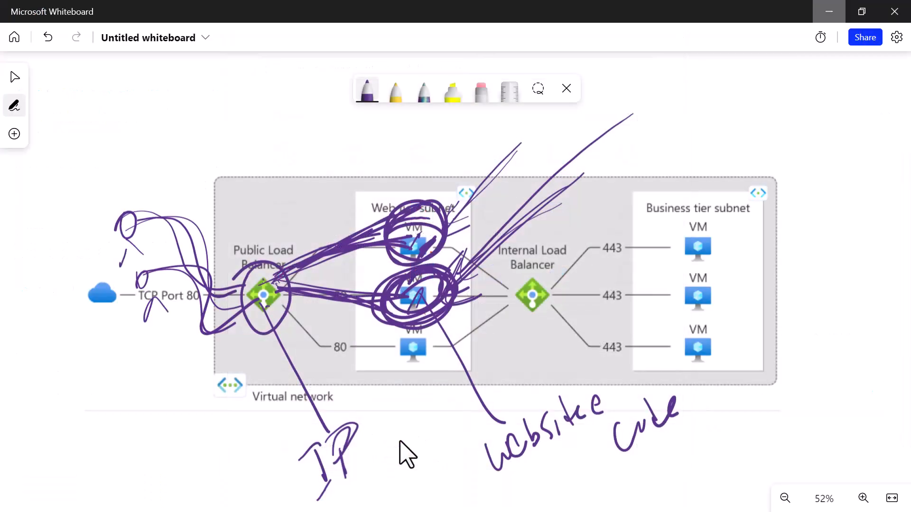
{"action": "left_click", "coordinate": [489, 95]}
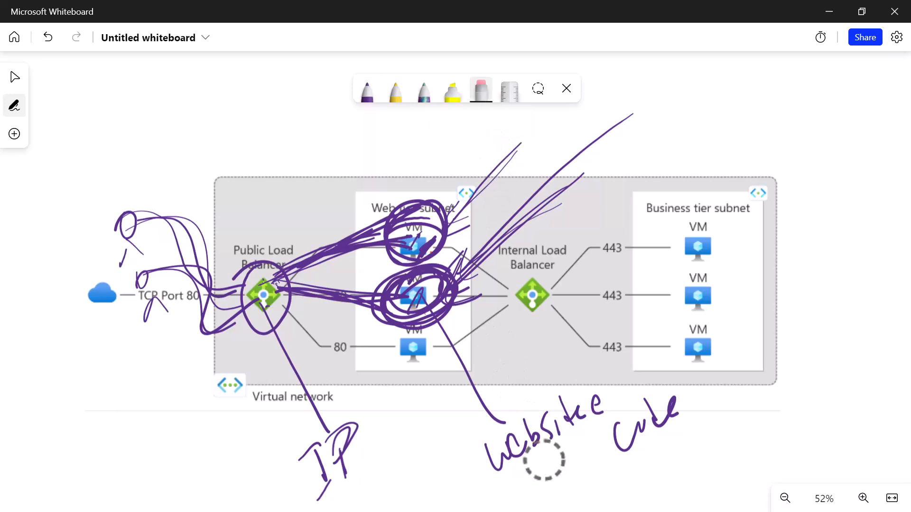
{"action": "left_click_drag", "start_coordinate": [440, 208], "coordinate": [404, 216]}
{"action": "mouse_move", "coordinate": [572, 412]}
{"action": "left_mouse_down"}
{"action": "mouse_move", "coordinate": [458, 238]}
{"action": "mouse_move", "coordinate": [204, 284]}
{"action": "mouse_move", "coordinate": [327, 461]}
{"action": "mouse_move", "coordinate": [123, 259]}
{"action": "left_mouse_up"}
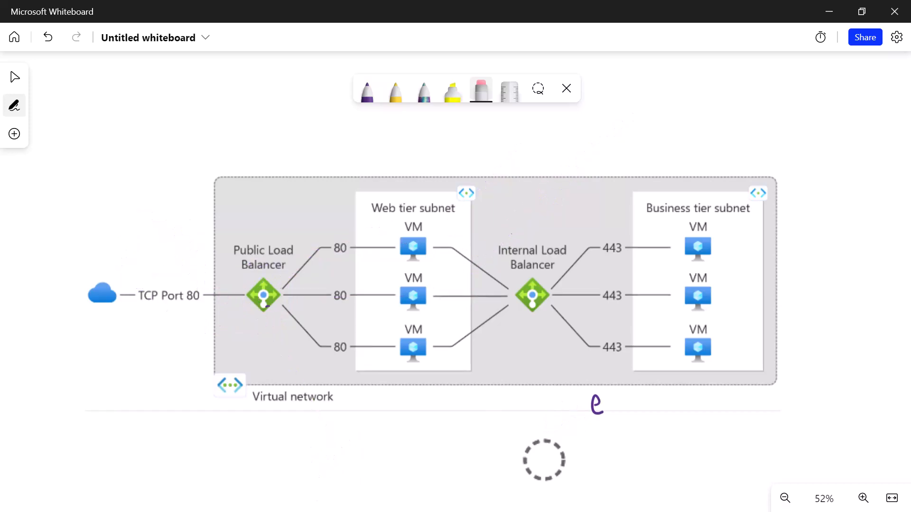
{"action": "left_click", "coordinate": [367, 91]}
{"action": "mouse_move", "coordinate": [273, 251]}
{"action": "left_mouse_down"}
{"action": "mouse_move", "coordinate": [249, 339]}
{"action": "mouse_move", "coordinate": [284, 265]}
{"action": "left_mouse_up"}
{"action": "mouse_move", "coordinate": [418, 211]}
{"action": "left_mouse_down"}
{"action": "mouse_move", "coordinate": [375, 258]}
{"action": "mouse_move", "coordinate": [394, 217]}
{"action": "mouse_move", "coordinate": [276, 278]}
{"action": "left_mouse_up"}
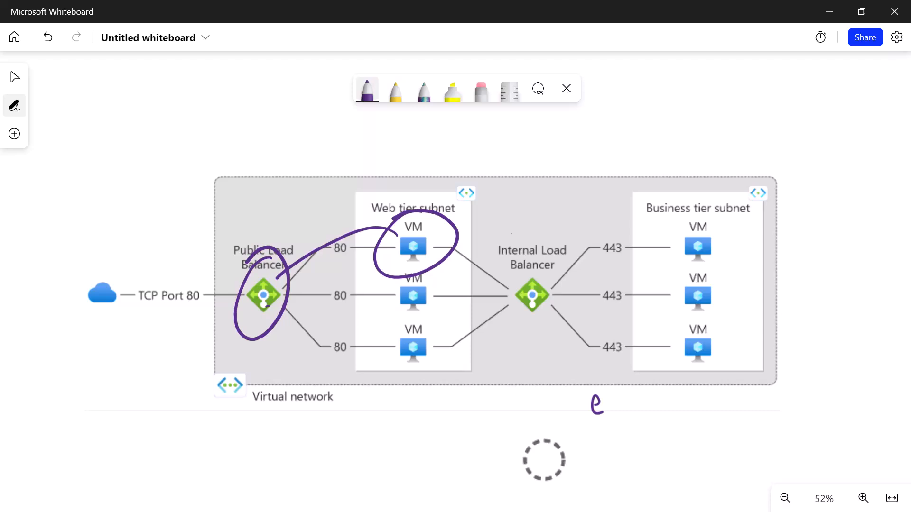
{"action": "mouse_move", "coordinate": [439, 274]}
{"action": "left_mouse_down"}
{"action": "mouse_move", "coordinate": [416, 324]}
{"action": "mouse_move", "coordinate": [407, 286]}
{"action": "left_mouse_up"}
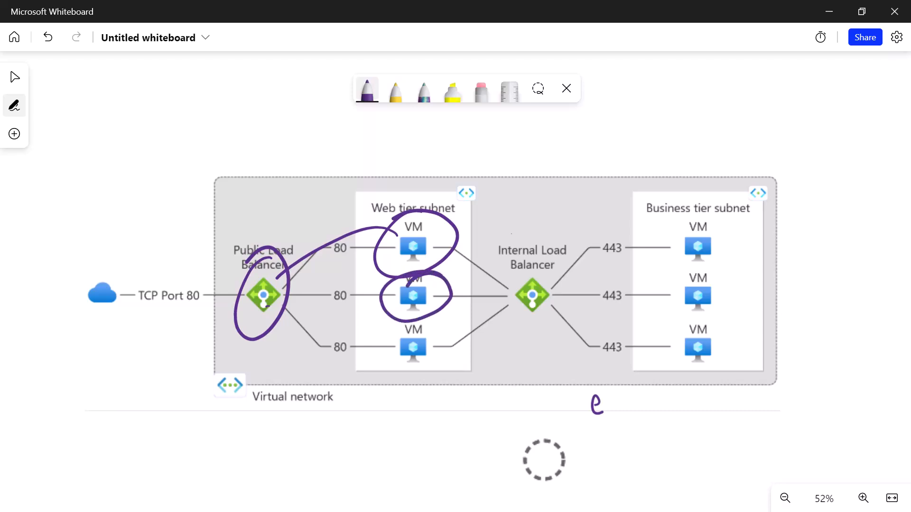
{"action": "left_click_drag", "start_coordinate": [553, 129], "coordinate": [484, 198]}
{"action": "left_click_drag", "start_coordinate": [486, 176], "coordinate": [496, 206]}
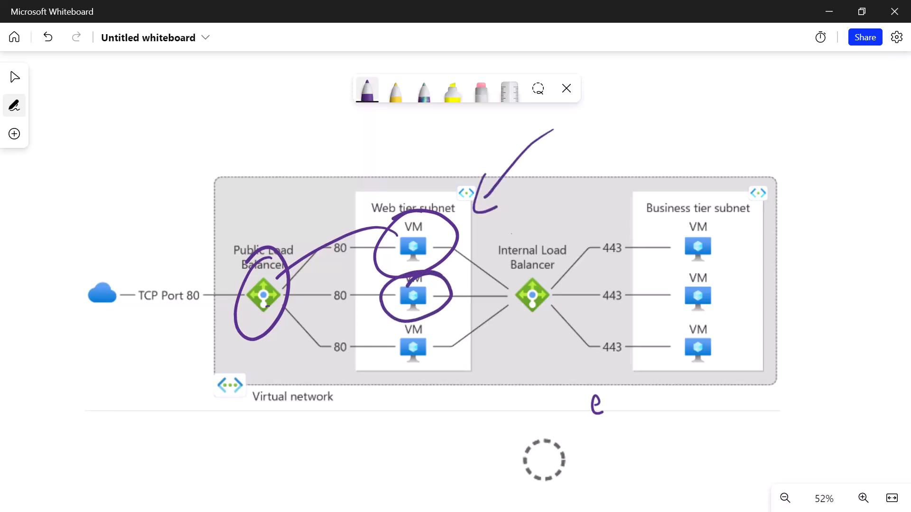
{"action": "left_click", "coordinate": [481, 91]}
{"action": "mouse_move", "coordinate": [527, 148]}
{"action": "left_mouse_down"}
{"action": "mouse_move", "coordinate": [417, 275]}
{"action": "mouse_move", "coordinate": [238, 260]}
{"action": "mouse_move", "coordinate": [282, 256]}
{"action": "mouse_move", "coordinate": [216, 301]}
{"action": "left_mouse_up"}
- Frame the web tier subnet in purple ink, circle its upper two VMs and draw an arrow towards the frame
{"action": "left_click", "coordinate": [368, 91]}
{"action": "mouse_move", "coordinate": [368, 184]}
{"action": "left_mouse_down"}
{"action": "mouse_move", "coordinate": [370, 409]}
{"action": "mouse_move", "coordinate": [526, 319]}
{"action": "mouse_move", "coordinate": [349, 400]}
{"action": "left_mouse_up"}
{"action": "mouse_move", "coordinate": [422, 213]}
{"action": "left_mouse_down"}
{"action": "mouse_move", "coordinate": [379, 223]}
{"action": "mouse_move", "coordinate": [432, 213]}
{"action": "mouse_move", "coordinate": [450, 256]}
{"action": "mouse_move", "coordinate": [393, 294]}
{"action": "mouse_move", "coordinate": [441, 304]}
{"action": "mouse_move", "coordinate": [443, 282]}
{"action": "left_mouse_up"}
{"action": "left_click_drag", "start_coordinate": [566, 137], "coordinate": [506, 190]}
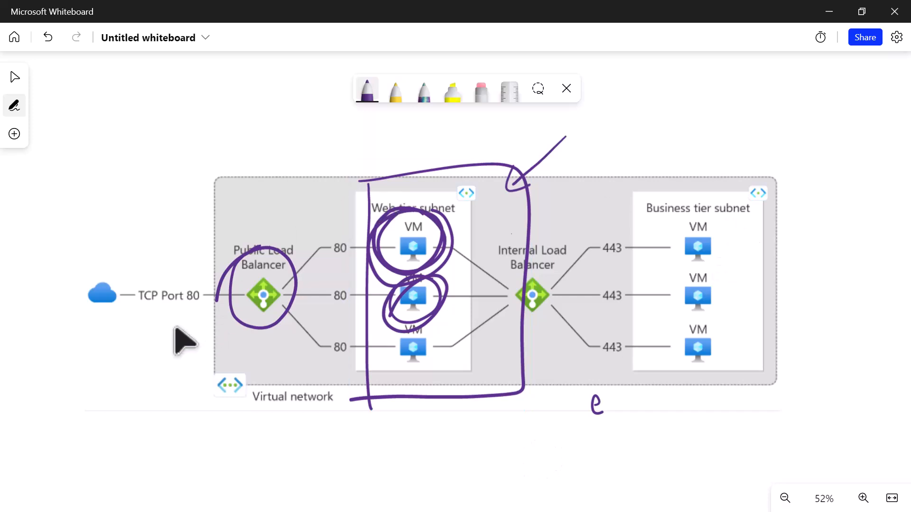
- Draw two incoming arrows to the public load balancer and one from it to each of the two circled VMs
{"action": "mouse_move", "coordinate": [61, 385]}
{"action": "left_mouse_down"}
{"action": "mouse_move", "coordinate": [231, 314]}
{"action": "mouse_move", "coordinate": [215, 351]}
{"action": "left_mouse_up"}
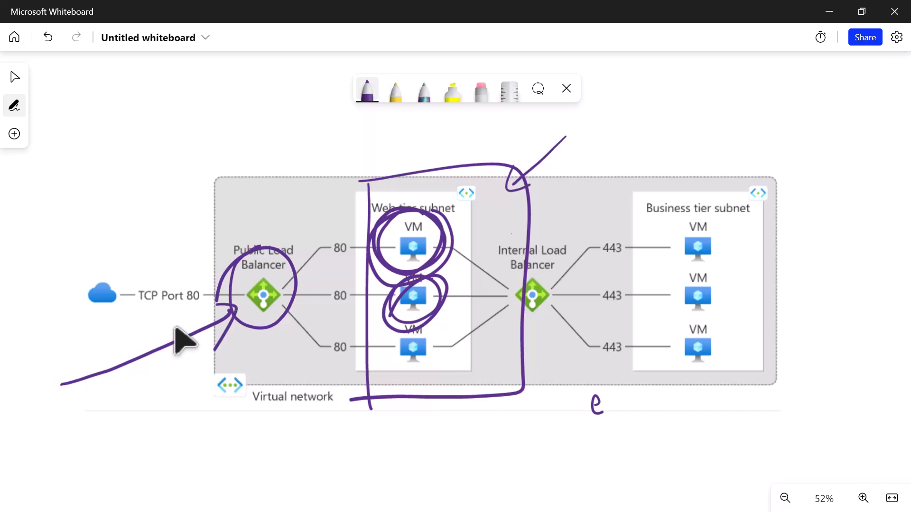
{"action": "left_click_drag", "start_coordinate": [281, 250], "coordinate": [388, 232]}
{"action": "left_click_drag", "start_coordinate": [120, 447], "coordinate": [218, 338]}
{"action": "mouse_move", "coordinate": [205, 340]}
{"action": "left_mouse_down"}
{"action": "mouse_move", "coordinate": [233, 348]}
{"action": "mouse_move", "coordinate": [227, 382]}
{"action": "left_mouse_up"}
{"action": "left_click_drag", "start_coordinate": [262, 284], "coordinate": [387, 299]}
{"action": "left_click_drag", "start_coordinate": [378, 287], "coordinate": [398, 299]}
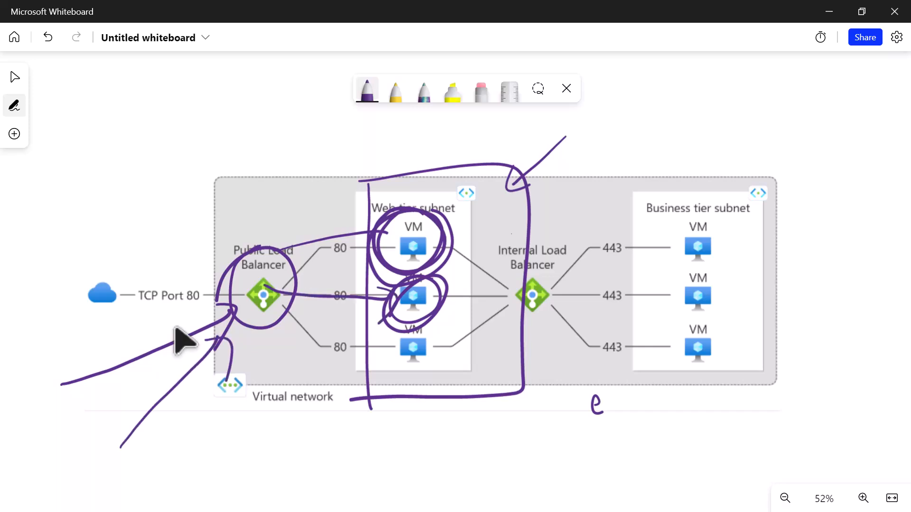
- Draw outgoing arrows from the two circled VMs, add a loop above the internal load balancer and circle both VMs again
{"action": "mouse_move", "coordinate": [433, 232]}
{"action": "left_mouse_down"}
{"action": "mouse_move", "coordinate": [510, 197]}
{"action": "mouse_move", "coordinate": [498, 219]}
{"action": "left_mouse_up"}
{"action": "left_click_drag", "start_coordinate": [426, 296], "coordinate": [550, 223]}
{"action": "left_click_drag", "start_coordinate": [545, 220], "coordinate": [560, 235]}
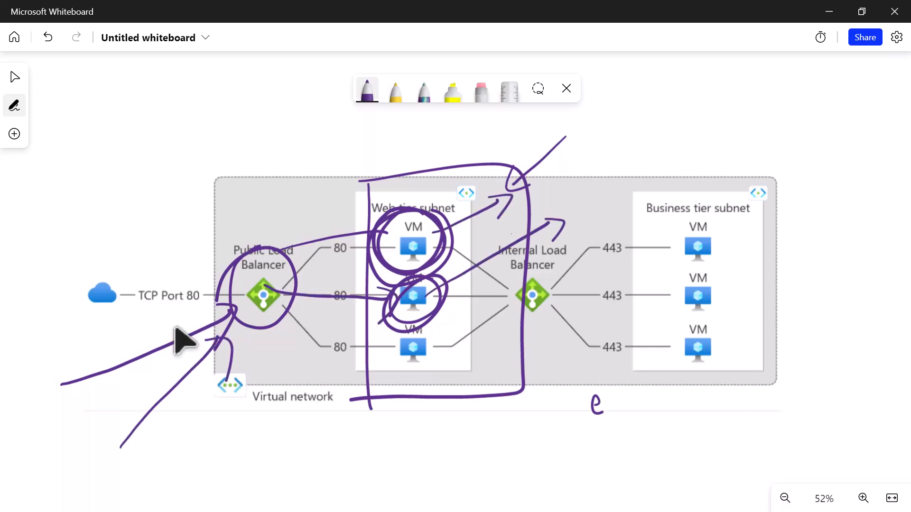
{"action": "mouse_move", "coordinate": [589, 143]}
{"action": "left_mouse_down"}
{"action": "mouse_move", "coordinate": [561, 204]}
{"action": "mouse_move", "coordinate": [548, 151]}
{"action": "left_mouse_up"}
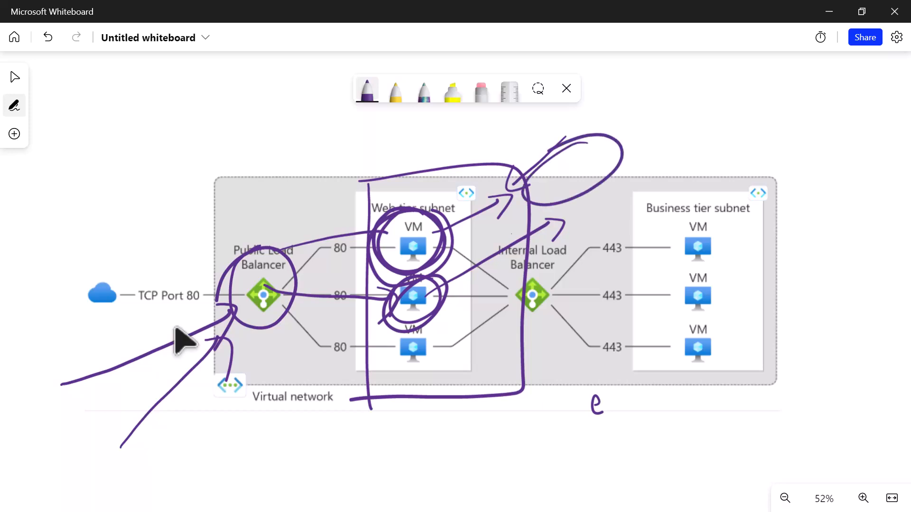
{"action": "mouse_move", "coordinate": [411, 222]}
{"action": "left_mouse_down"}
{"action": "mouse_move", "coordinate": [430, 265]}
{"action": "mouse_move", "coordinate": [418, 240]}
{"action": "left_mouse_up"}
{"action": "mouse_move", "coordinate": [394, 290]}
{"action": "left_mouse_down"}
{"action": "mouse_move", "coordinate": [432, 285]}
{"action": "mouse_move", "coordinate": [401, 302]}
{"action": "mouse_move", "coordinate": [422, 306]}
{"action": "left_mouse_up"}
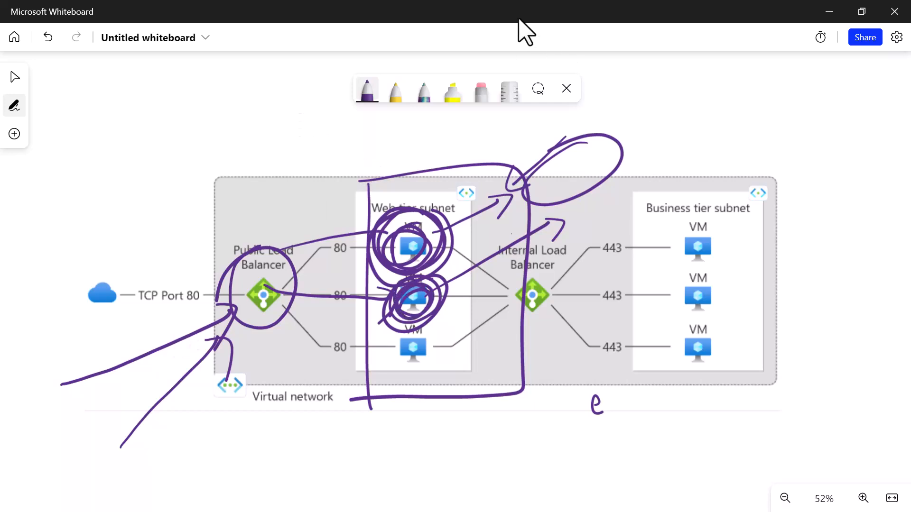
- Return to the browser and reload the page at 20.121.252.166 to check its heading
{"action": "left_click", "coordinate": [831, 15]}
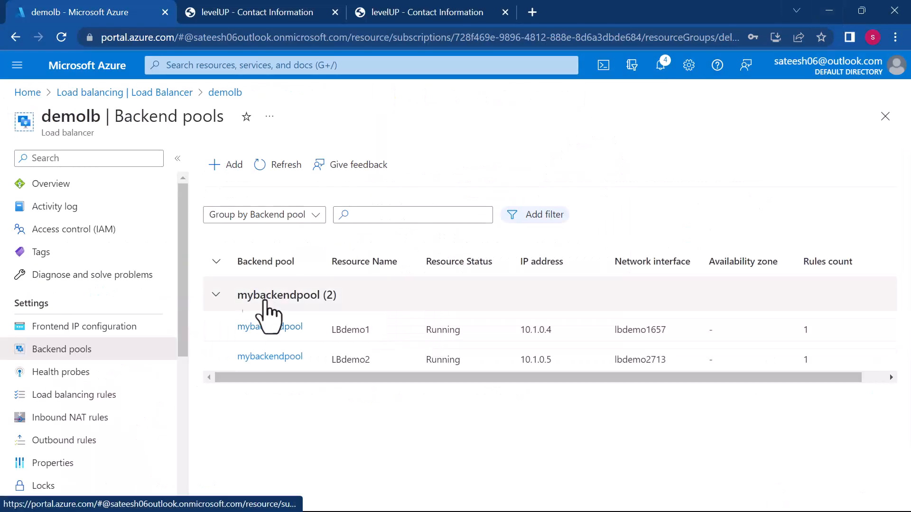
{"action": "left_click", "coordinate": [249, 11]}
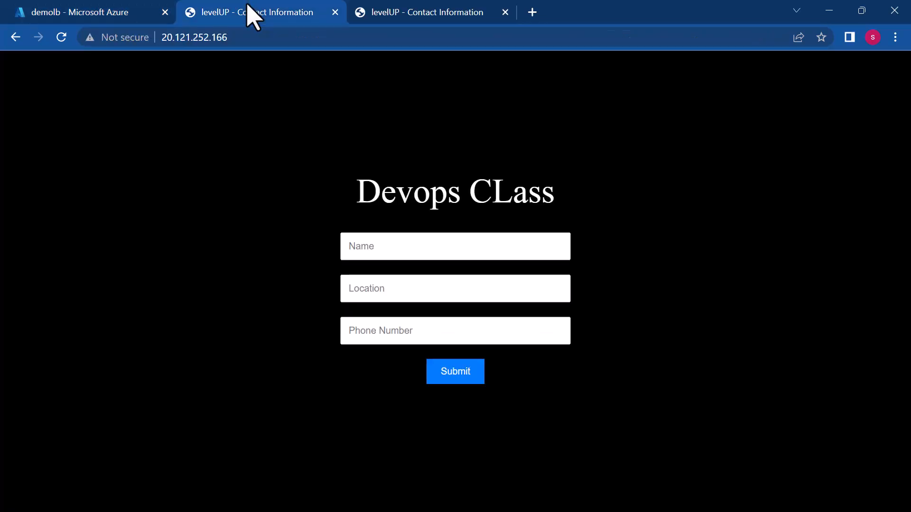
{"action": "left_click", "coordinate": [260, 38]}
{"action": "key", "text": "Return"}
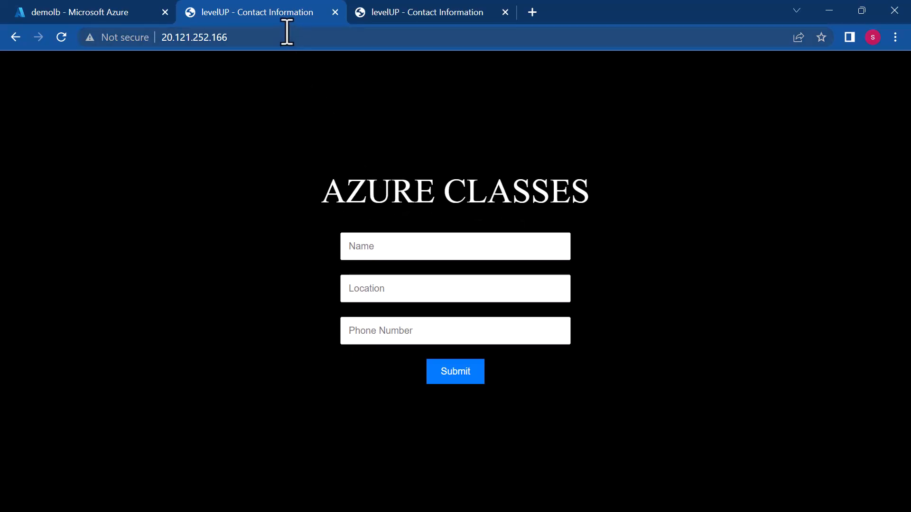
- Reload 20.121.252.166 repeatedly and examine whether the page heading switches between the two virtual machines
{"action": "left_click", "coordinate": [271, 35]}
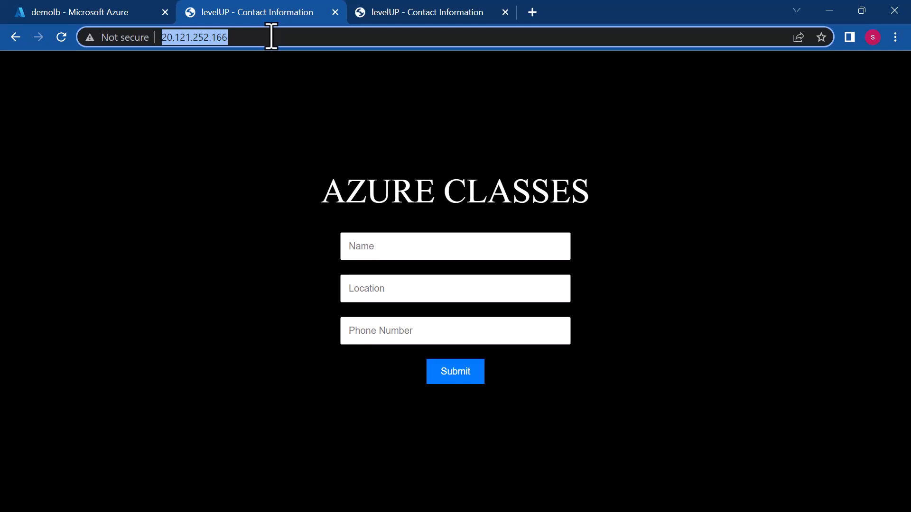
{"action": "key", "text": "Return"}
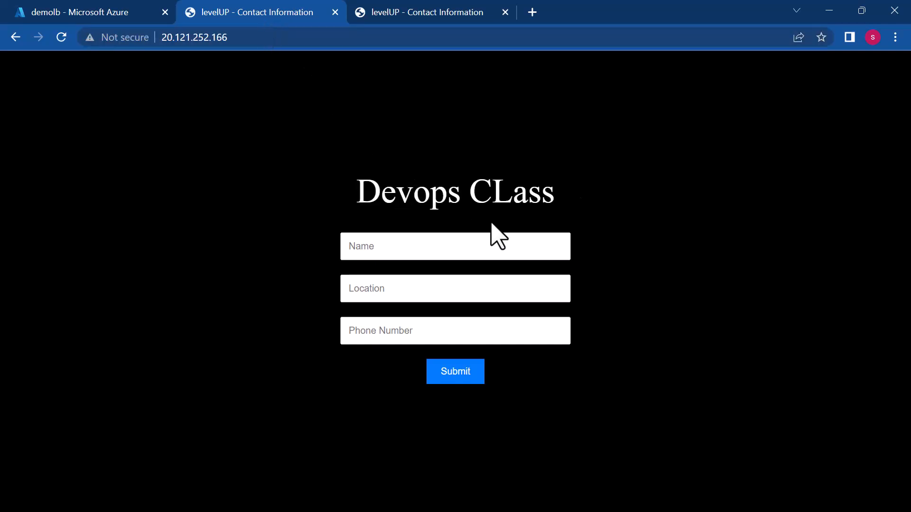
{"action": "left_click", "coordinate": [283, 41]}
{"action": "key", "text": "Return"}
{"action": "left_click", "coordinate": [279, 41]}
{"action": "key", "text": "Return"}
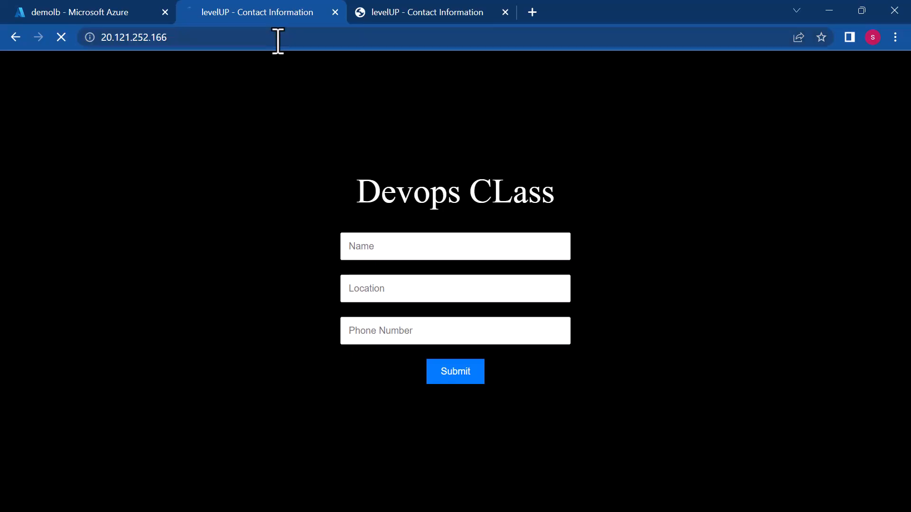
{"action": "left_click", "coordinate": [278, 41]}
{"action": "key", "text": "Return"}
{"action": "left_click", "coordinate": [278, 40]}
{"action": "key", "text": "Return"}
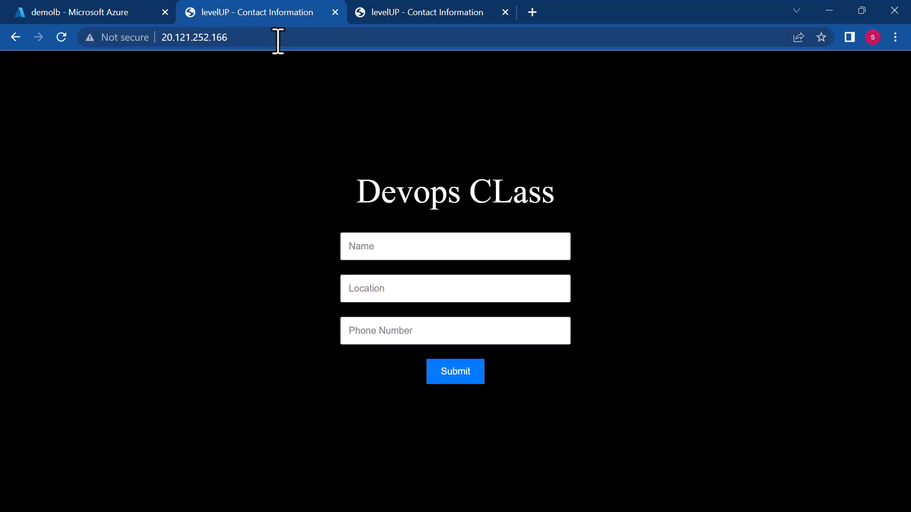
{"action": "left_click", "coordinate": [61, 37]}
{"action": "left_click", "coordinate": [61, 37]}
{"action": "left_click", "coordinate": [242, 46]}
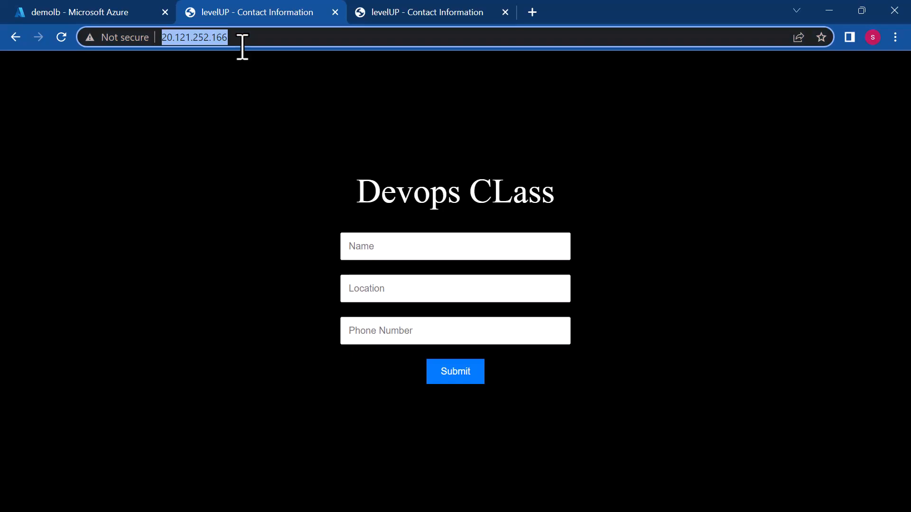
{"action": "key", "text": "Return"}
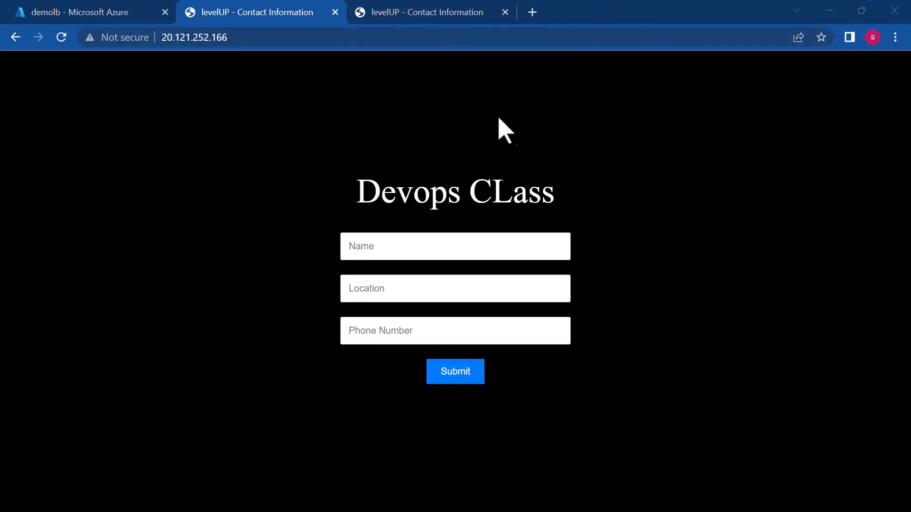
{"action": "left_click", "coordinate": [268, 38]}
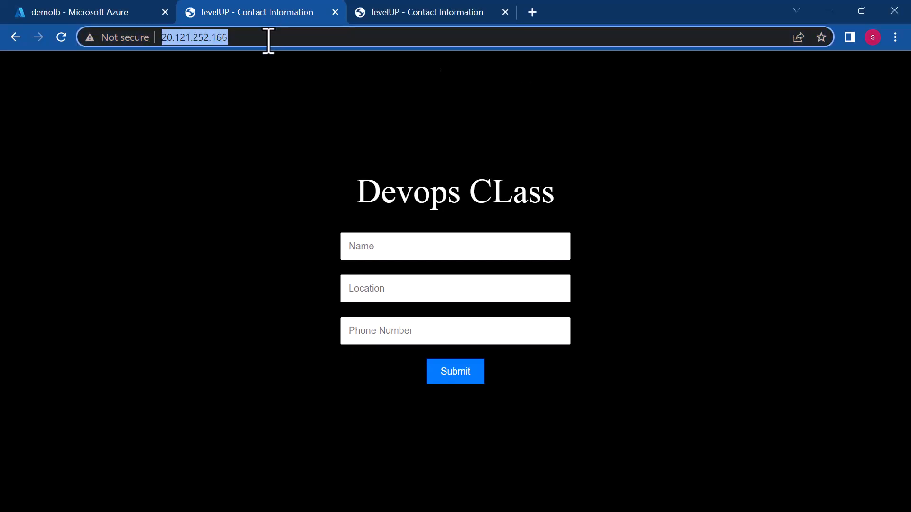
{"action": "key", "text": "Return"}
{"action": "left_click", "coordinate": [268, 38]}
{"action": "key", "text": "Return"}
{"action": "left_click", "coordinate": [269, 38]}
{"action": "key", "text": "Return"}
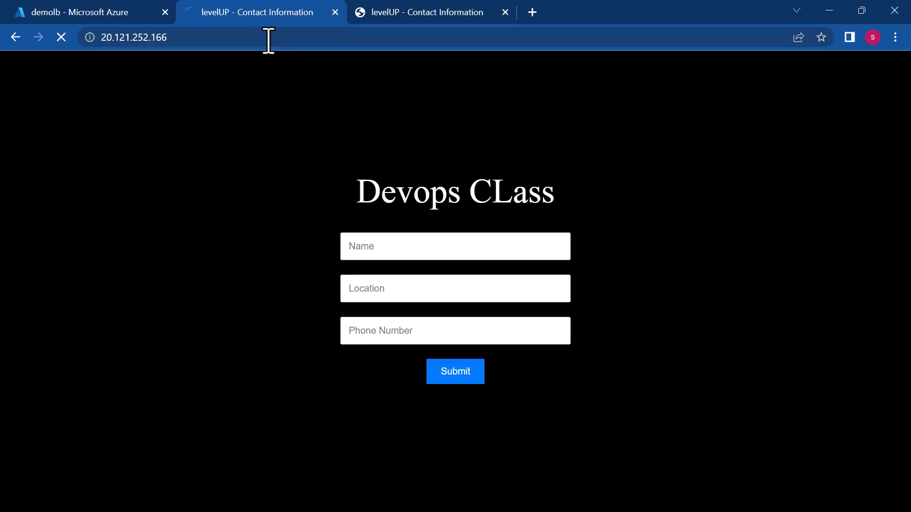
{"action": "left_click", "coordinate": [269, 38]}
{"action": "key", "text": "Return"}
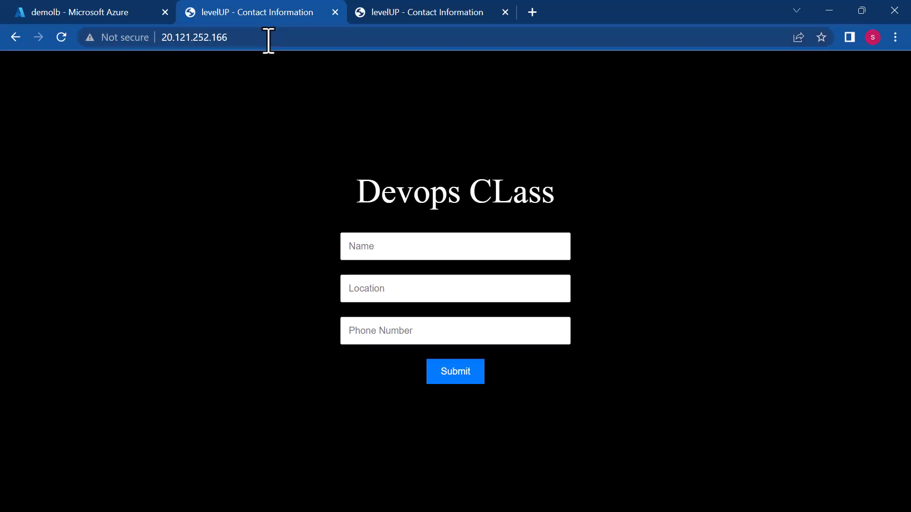
{"action": "left_click", "coordinate": [61, 37]}
{"action": "left_click", "coordinate": [61, 38]}
{"action": "left_click", "coordinate": [61, 37]}
{"action": "left_click", "coordinate": [62, 37]}
{"action": "left_click", "coordinate": [61, 38]}
{"action": "left_click", "coordinate": [61, 38]}
{"action": "left_click", "coordinate": [266, 35]}
{"action": "key", "text": "ctrl+c"}
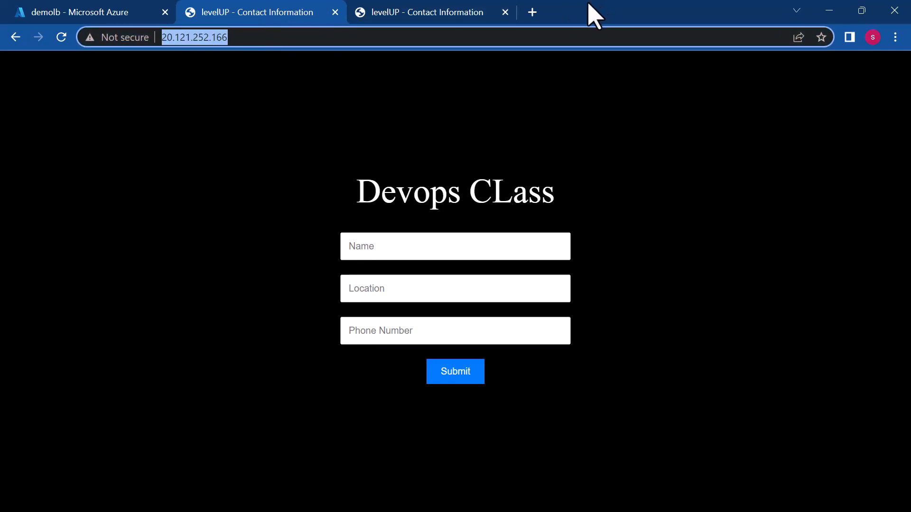
- Open 20.121.252.166 in a new browser tab and reload it to check which virtual machine's heading is served
{"action": "left_click", "coordinate": [538, 11]}
{"action": "key", "text": "ctrl+v"}
{"action": "key", "text": "Return"}
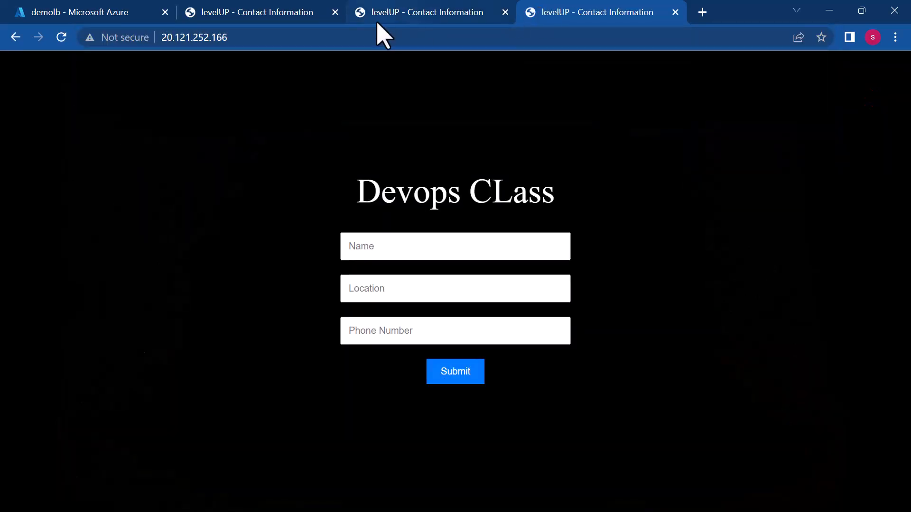
{"action": "left_click", "coordinate": [350, 34]}
{"action": "key", "text": "Return"}
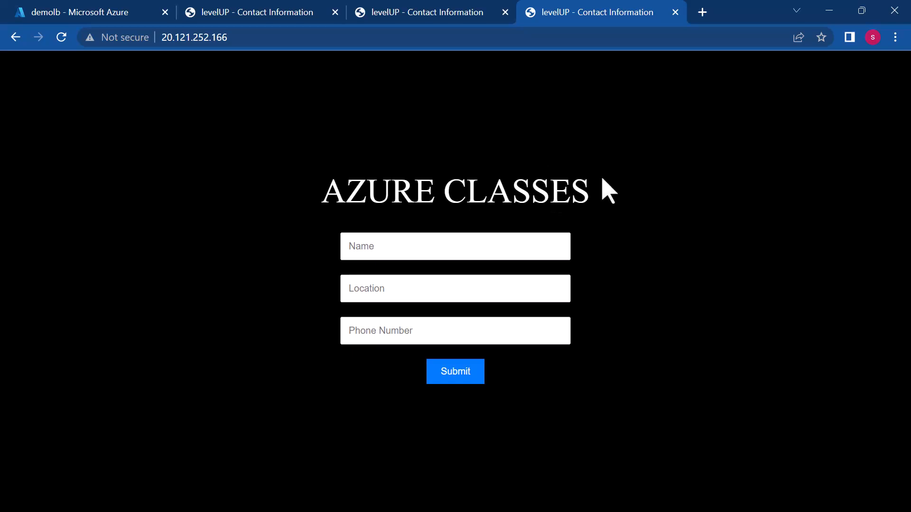
- Switch to the Microsoft Whiteboard diagram, circle the third web tier VM and retrace the outgoing arrows and circles on the first two
{"action": "left_click", "coordinate": [831, 11]}
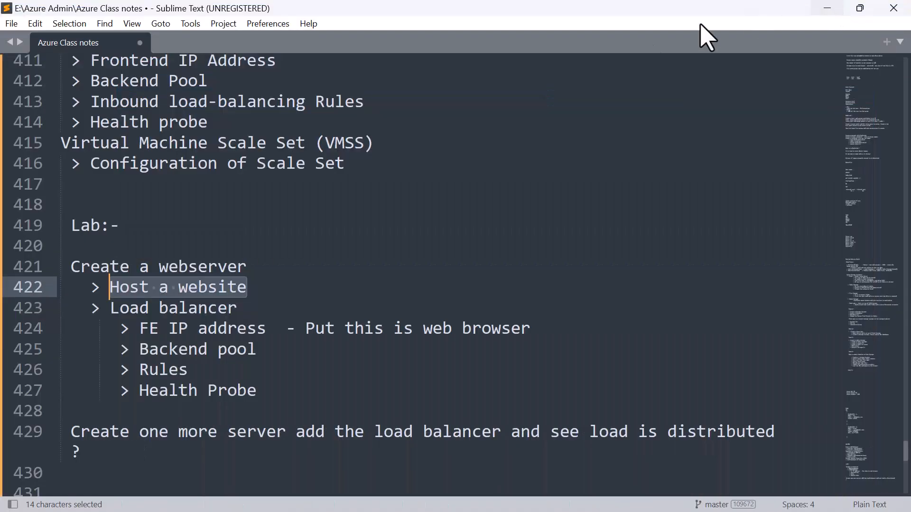
{"action": "left_click", "coordinate": [828, 8]}
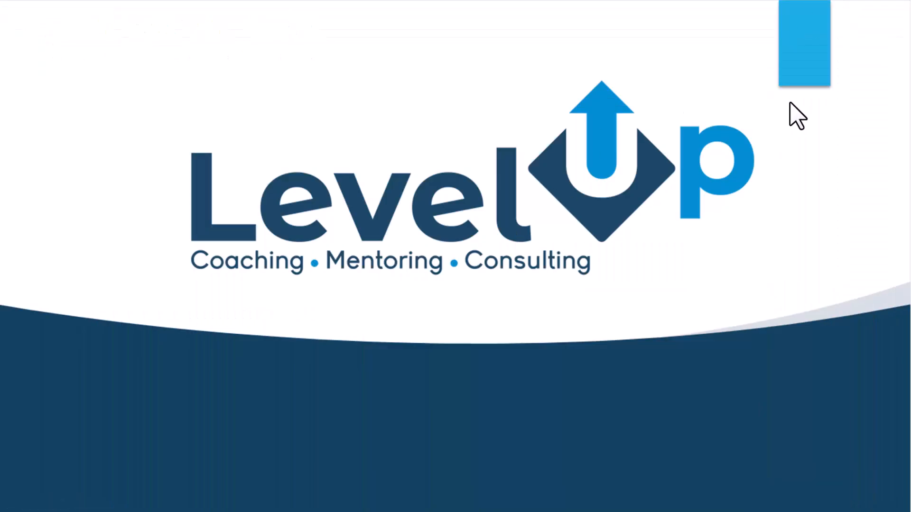
{"action": "key", "text": "alt+Tab"}
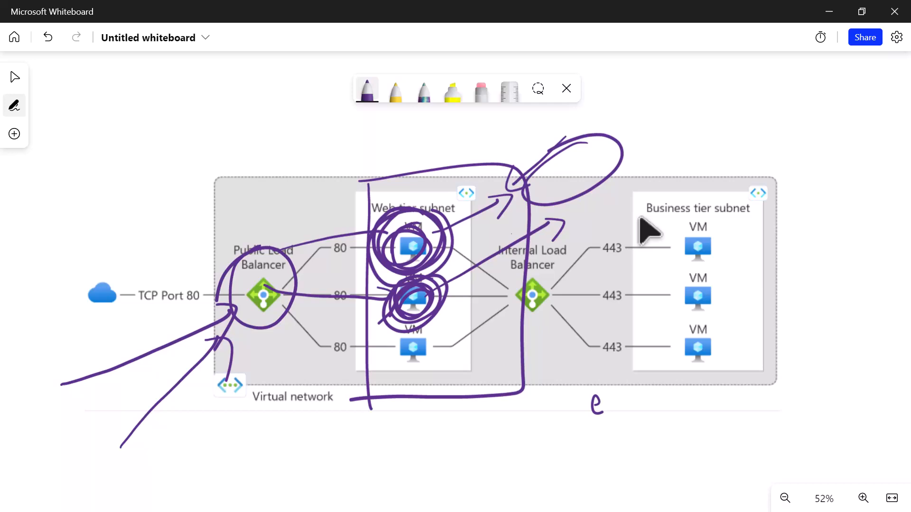
{"action": "mouse_move", "coordinate": [397, 349]}
{"action": "left_mouse_down"}
{"action": "mouse_move", "coordinate": [429, 331]}
{"action": "mouse_move", "coordinate": [394, 375]}
{"action": "left_mouse_up"}
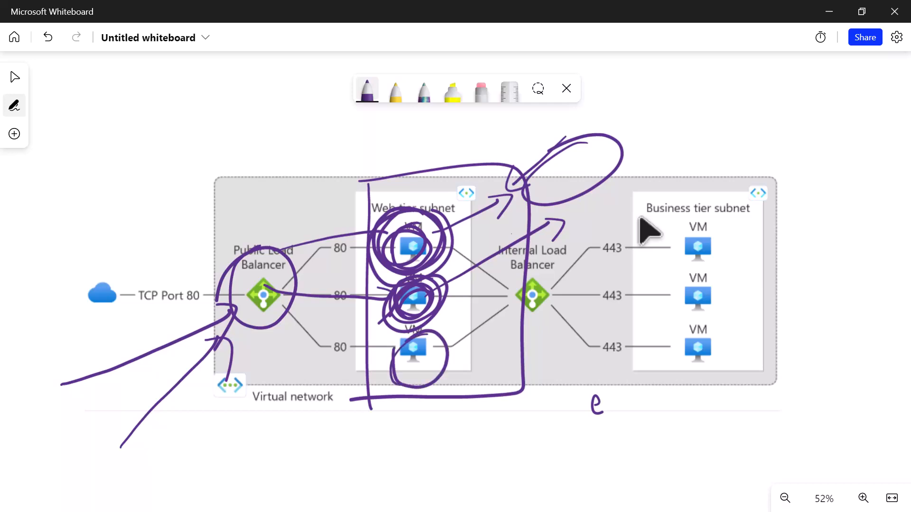
{"action": "left_click_drag", "start_coordinate": [444, 234], "coordinate": [503, 214]}
{"action": "left_click_drag", "start_coordinate": [434, 281], "coordinate": [522, 231]}
{"action": "mouse_move", "coordinate": [440, 211]}
{"action": "left_mouse_down"}
{"action": "mouse_move", "coordinate": [387, 256]}
{"action": "mouse_move", "coordinate": [394, 232]}
{"action": "left_mouse_up"}
{"action": "left_click_drag", "start_coordinate": [404, 275], "coordinate": [441, 276]}
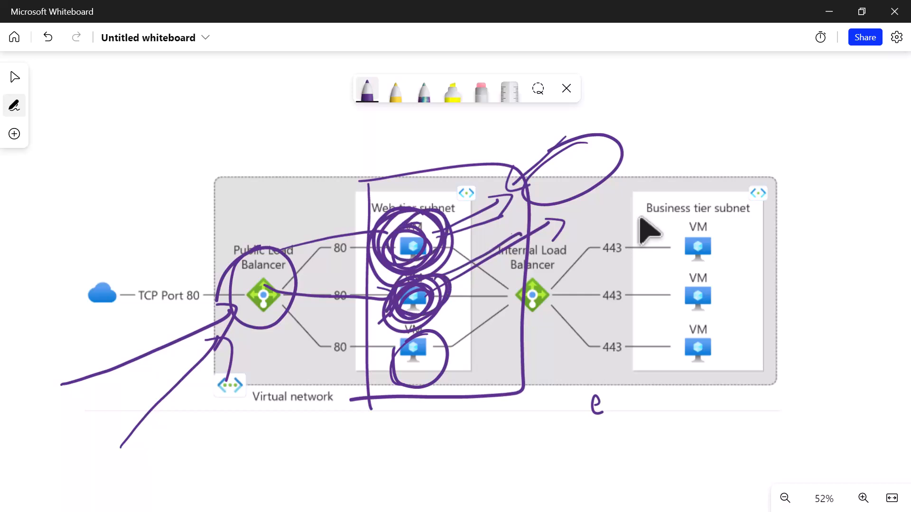
- Draw one incoming arrow to each of the first two web tier VMs
{"action": "left_click_drag", "start_coordinate": [300, 147], "coordinate": [383, 248]}
{"action": "mouse_move", "coordinate": [359, 244]}
{"action": "left_mouse_down"}
{"action": "mouse_move", "coordinate": [385, 250]}
{"action": "mouse_move", "coordinate": [388, 225]}
{"action": "left_mouse_up"}
{"action": "left_click_drag", "start_coordinate": [288, 375], "coordinate": [392, 306]}
{"action": "mouse_move", "coordinate": [368, 300]}
{"action": "left_mouse_down"}
{"action": "mouse_move", "coordinate": [387, 297]}
{"action": "mouse_move", "coordinate": [396, 333]}
{"action": "left_mouse_up"}
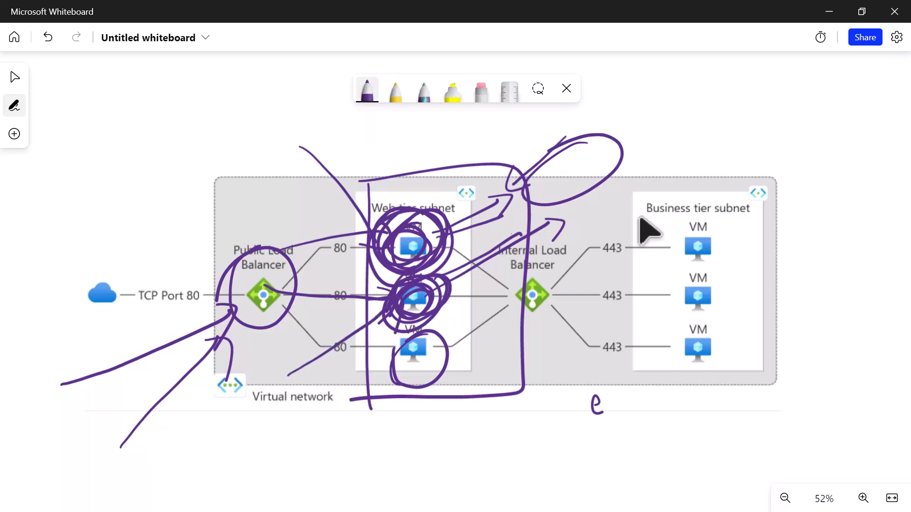
- Erase all the purple pen annotations from the load balancer architecture diagram
{"action": "left_click", "coordinate": [482, 91]}
{"action": "mouse_move", "coordinate": [394, 221]}
{"action": "left_mouse_down"}
{"action": "mouse_move", "coordinate": [370, 328]}
{"action": "mouse_move", "coordinate": [441, 284]}
{"action": "mouse_move", "coordinate": [358, 211]}
{"action": "left_mouse_up"}
{"action": "mouse_move", "coordinate": [295, 289]}
{"action": "left_mouse_down"}
{"action": "mouse_move", "coordinate": [231, 354]}
{"action": "mouse_move", "coordinate": [393, 363]}
{"action": "left_mouse_up"}
{"action": "left_click_drag", "start_coordinate": [592, 398], "coordinate": [601, 411]}
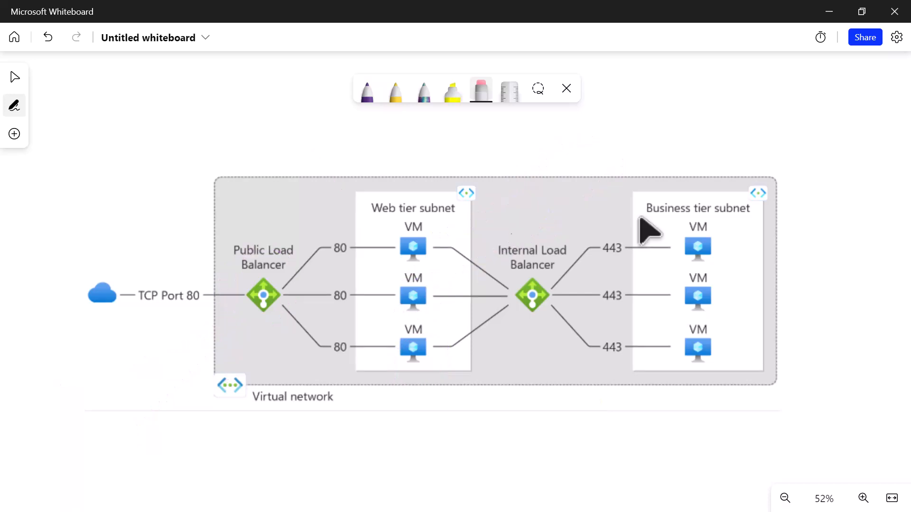
- Draw a wide purple rectangle labelled LB on an empty area of the whiteboard
{"action": "scroll", "coordinate": [640, 217], "scroll_direction": "down", "scroll_amount": 7}
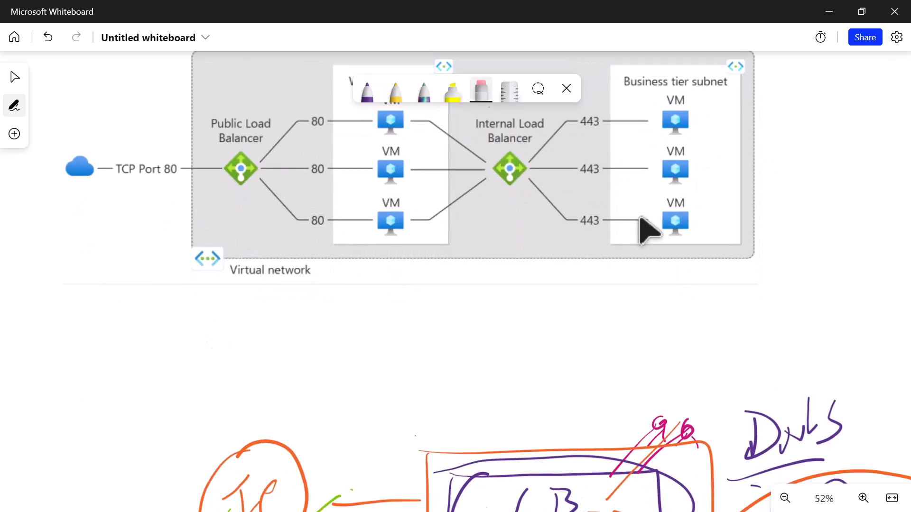
{"action": "scroll", "coordinate": [640, 217], "scroll_direction": "down", "scroll_amount": 1}
{"action": "scroll", "coordinate": [640, 218], "scroll_direction": "down", "scroll_amount": 2}
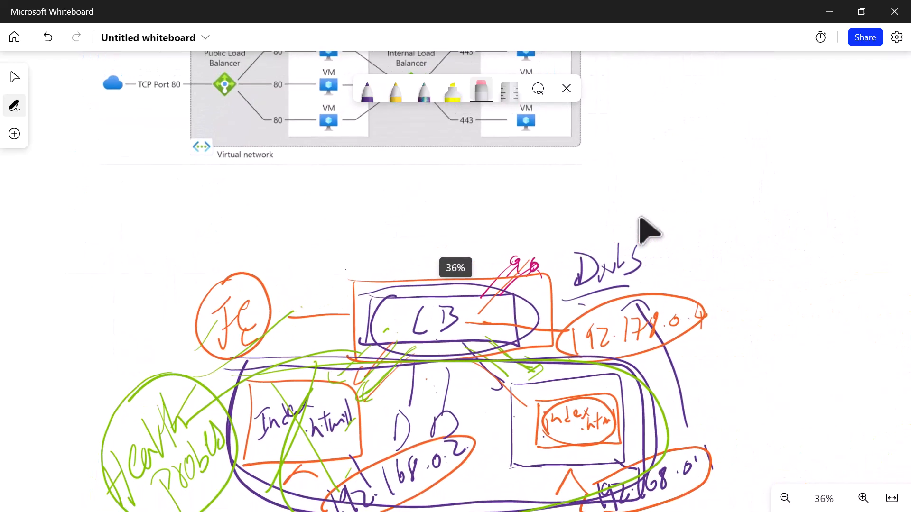
{"action": "scroll", "coordinate": [640, 218], "scroll_direction": "down", "scroll_amount": 3}
{"action": "scroll", "coordinate": [648, 230], "scroll_direction": "up", "scroll_amount": 2}
{"action": "scroll", "coordinate": [647, 230], "scroll_direction": "down", "scroll_amount": 3}
{"action": "scroll", "coordinate": [647, 231], "scroll_direction": "up", "scroll_amount": 3}
{"action": "scroll", "coordinate": [648, 230], "scroll_direction": "down", "scroll_amount": 8}
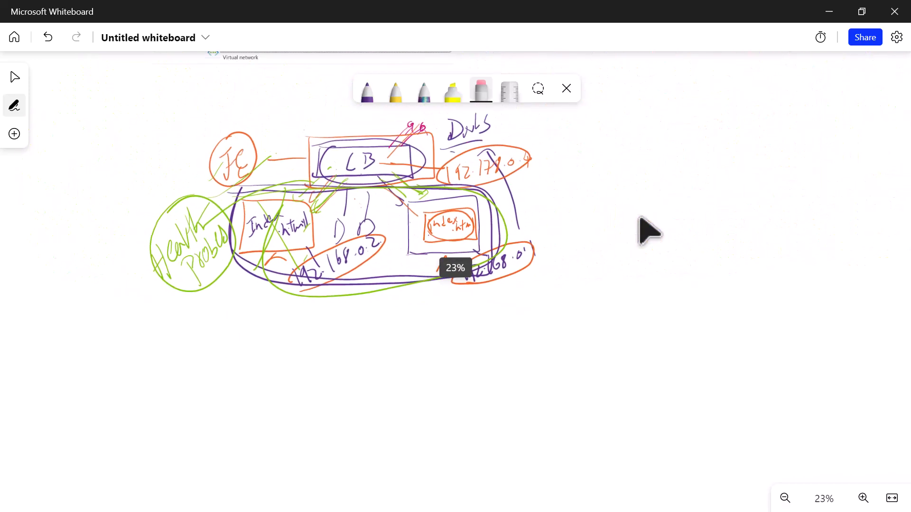
{"action": "scroll", "coordinate": [648, 230], "scroll_direction": "up", "scroll_amount": 2}
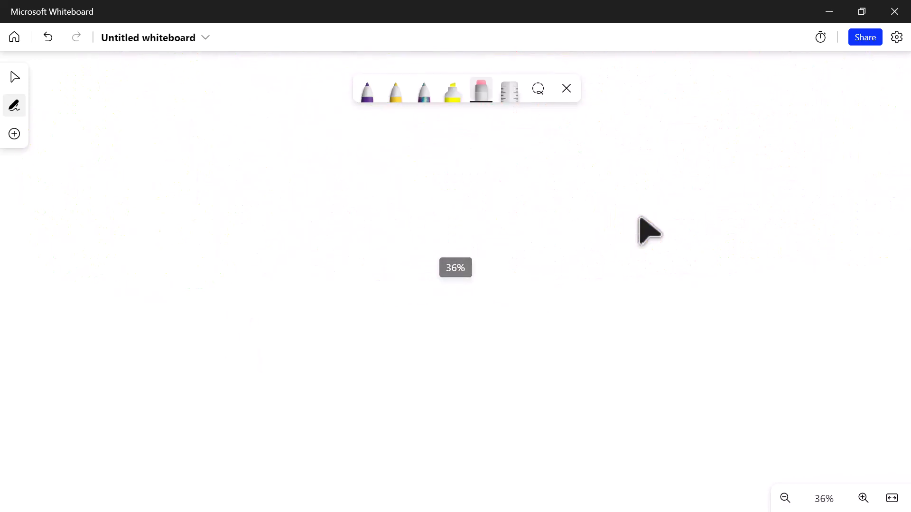
{"action": "mouse_move", "coordinate": [393, 194]}
{"action": "left_mouse_down"}
{"action": "mouse_move", "coordinate": [398, 245]}
{"action": "mouse_move", "coordinate": [640, 178]}
{"action": "mouse_move", "coordinate": [608, 254]}
{"action": "mouse_move", "coordinate": [387, 236]}
{"action": "left_mouse_up"}
{"action": "left_click_drag", "start_coordinate": [487, 199], "coordinate": [501, 235]}
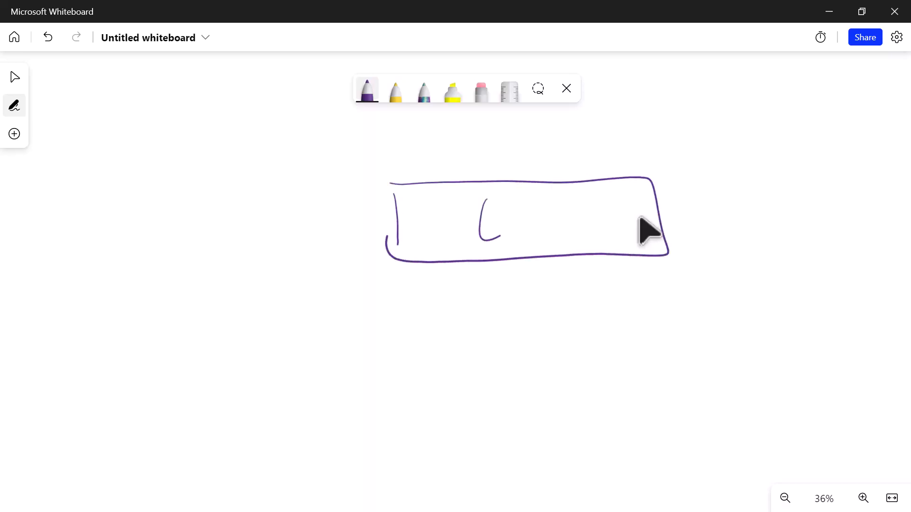
{"action": "left_click_drag", "start_coordinate": [514, 200], "coordinate": [521, 230]}
- Draw two server boxes below the LB rectangle and connect each to it with a line
{"action": "left_click", "coordinate": [367, 90]}
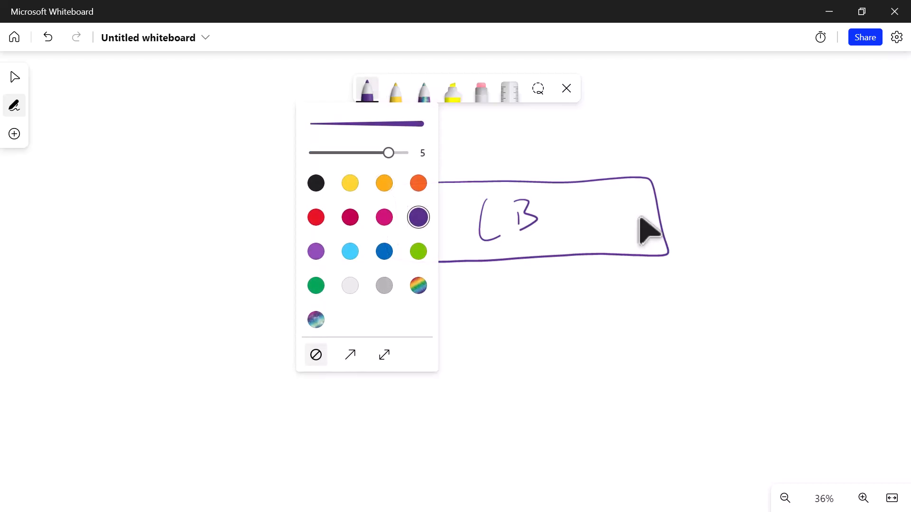
{"action": "left_click", "coordinate": [496, 304]}
{"action": "left_click_drag", "start_coordinate": [450, 261], "coordinate": [341, 409]}
{"action": "mouse_move", "coordinate": [343, 351]}
{"action": "left_mouse_down"}
{"action": "mouse_move", "coordinate": [417, 383]}
{"action": "mouse_move", "coordinate": [342, 407]}
{"action": "mouse_move", "coordinate": [418, 411]}
{"action": "left_mouse_up"}
{"action": "left_click_drag", "start_coordinate": [545, 260], "coordinate": [523, 342]}
{"action": "mouse_move", "coordinate": [504, 351]}
{"action": "left_mouse_down"}
{"action": "mouse_move", "coordinate": [499, 393]}
{"action": "mouse_move", "coordinate": [563, 373]}
{"action": "mouse_move", "coordinate": [491, 402]}
{"action": "left_mouse_up"}
{"action": "mouse_move", "coordinate": [525, 396]}
{"action": "left_mouse_down"}
{"action": "mouse_move", "coordinate": [532, 388]}
{"action": "mouse_move", "coordinate": [554, 408]}
{"action": "left_mouse_up"}
- Change the pen colour to green and write 100 beside each of the two server boxes
{"action": "left_click", "coordinate": [367, 90]}
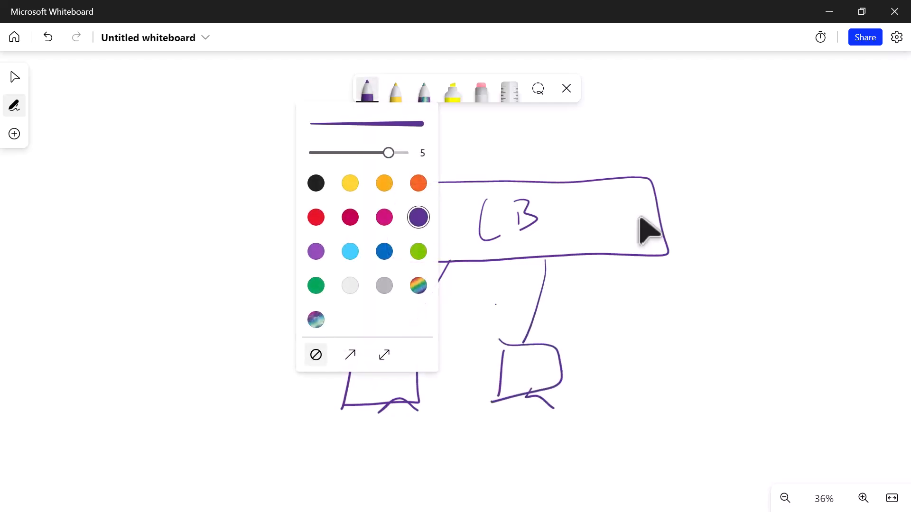
{"action": "left_click", "coordinate": [419, 252]}
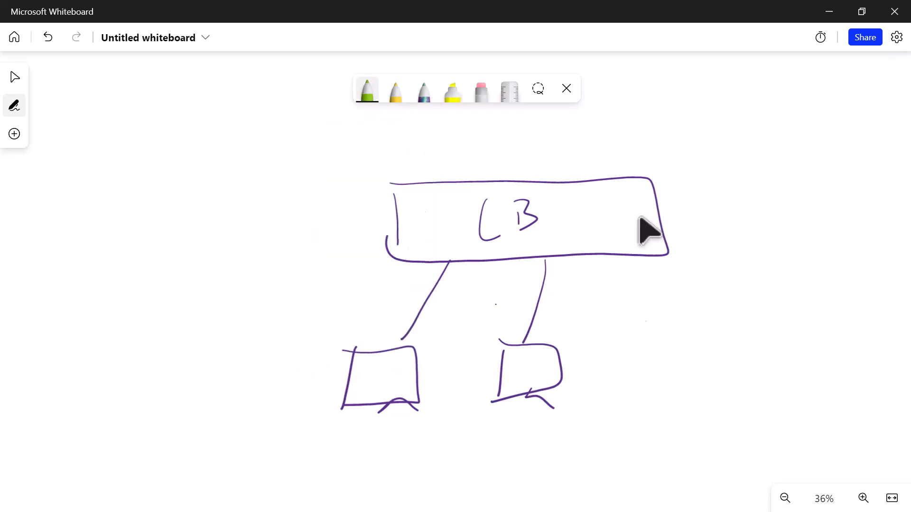
{"action": "mouse_move", "coordinate": [243, 359]}
{"action": "left_mouse_down"}
{"action": "mouse_move", "coordinate": [253, 389]}
{"action": "mouse_move", "coordinate": [268, 363]}
{"action": "mouse_move", "coordinate": [287, 354]}
{"action": "mouse_move", "coordinate": [298, 361]}
{"action": "left_mouse_up"}
{"action": "left_click_drag", "start_coordinate": [431, 349], "coordinate": [451, 377]}
{"action": "mouse_move", "coordinate": [466, 343]}
{"action": "left_mouse_down"}
{"action": "mouse_move", "coordinate": [453, 364]}
{"action": "mouse_move", "coordinate": [459, 344]}
{"action": "left_mouse_up"}
{"action": "left_click_drag", "start_coordinate": [487, 332], "coordinate": [474, 338]}
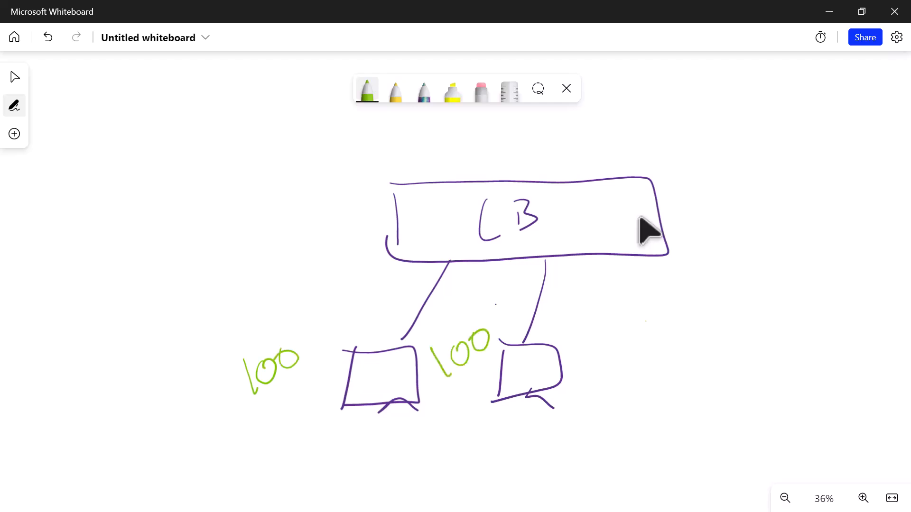
- Write 400 in the empty space beside the LB diagram and circle it
{"action": "left_click_drag", "start_coordinate": [90, 238], "coordinate": [125, 281]}
{"action": "left_click_drag", "start_coordinate": [143, 231], "coordinate": [163, 224]}
{"action": "mouse_move", "coordinate": [145, 187]}
{"action": "left_mouse_down"}
{"action": "mouse_move", "coordinate": [176, 287]}
{"action": "mouse_move", "coordinate": [84, 222]}
{"action": "left_mouse_up"}
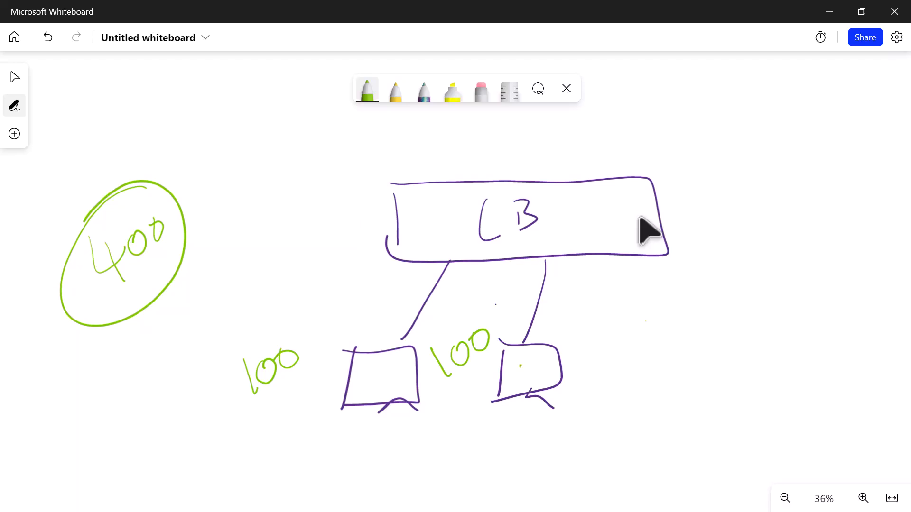
- Write Autoscaling in green on the far side of the LB rectangle
{"action": "left_click_drag", "start_coordinate": [704, 180], "coordinate": [721, 190]}
{"action": "mouse_move", "coordinate": [710, 235]}
{"action": "left_mouse_down"}
{"action": "mouse_move", "coordinate": [727, 204]}
{"action": "mouse_move", "coordinate": [735, 231]}
{"action": "left_mouse_up"}
{"action": "mouse_move", "coordinate": [705, 225]}
{"action": "left_mouse_down"}
{"action": "mouse_move", "coordinate": [751, 201]}
{"action": "mouse_move", "coordinate": [762, 218]}
{"action": "left_mouse_up"}
{"action": "mouse_move", "coordinate": [758, 207]}
{"action": "left_mouse_down"}
{"action": "mouse_move", "coordinate": [775, 192]}
{"action": "mouse_move", "coordinate": [789, 207]}
{"action": "left_mouse_up"}
{"action": "left_click_drag", "start_coordinate": [811, 173], "coordinate": [808, 197]}
{"action": "mouse_move", "coordinate": [825, 177]}
{"action": "left_mouse_down"}
{"action": "mouse_move", "coordinate": [816, 194]}
{"action": "mouse_move", "coordinate": [833, 179]}
{"action": "mouse_move", "coordinate": [837, 151]}
{"action": "left_mouse_up"}
{"action": "mouse_move", "coordinate": [841, 166]}
{"action": "left_mouse_down"}
{"action": "mouse_move", "coordinate": [846, 183]}
{"action": "mouse_move", "coordinate": [842, 147]}
{"action": "mouse_move", "coordinate": [860, 159]}
{"action": "left_mouse_up"}
{"action": "mouse_move", "coordinate": [860, 166]}
{"action": "left_mouse_down"}
{"action": "mouse_move", "coordinate": [872, 147]}
{"action": "mouse_move", "coordinate": [865, 189]}
{"action": "left_mouse_up"}
- Write VMSS below the word Autoscaling and underline it several times
{"action": "mouse_move", "coordinate": [760, 242]}
{"action": "left_mouse_down"}
{"action": "mouse_move", "coordinate": [775, 241]}
{"action": "mouse_move", "coordinate": [786, 267]}
{"action": "mouse_move", "coordinate": [817, 262]}
{"action": "left_mouse_up"}
{"action": "left_click_drag", "start_coordinate": [834, 230], "coordinate": [823, 260]}
{"action": "left_click_drag", "start_coordinate": [854, 219], "coordinate": [842, 254]}
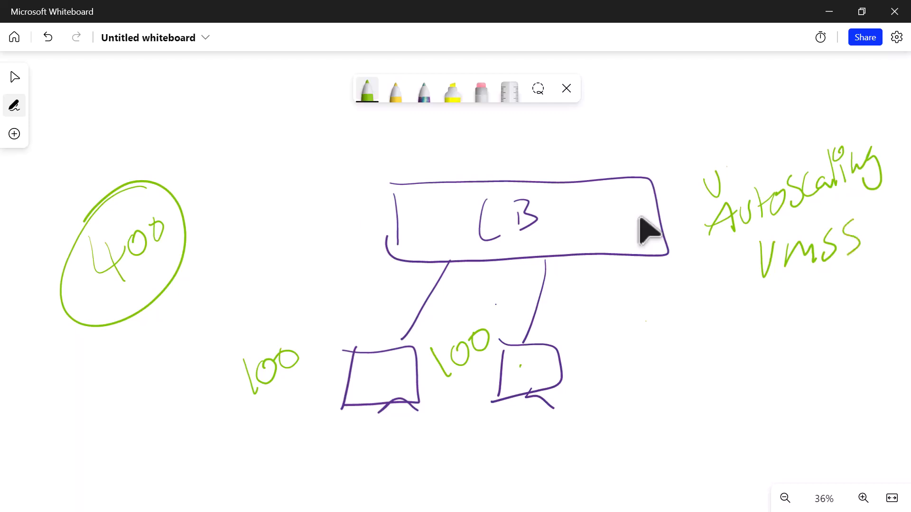
{"action": "left_click_drag", "start_coordinate": [748, 288], "coordinate": [858, 262]}
{"action": "left_click_drag", "start_coordinate": [788, 282], "coordinate": [871, 262]}
{"action": "left_click_drag", "start_coordinate": [739, 294], "coordinate": [852, 271]}
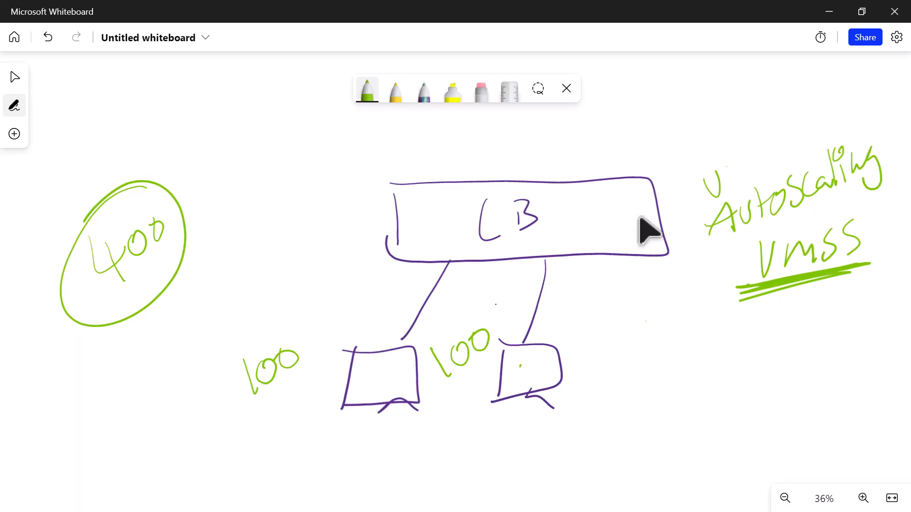
- Draw green lines joining the two server boxes at a point below them and write 70 there
{"action": "left_click_drag", "start_coordinate": [419, 397], "coordinate": [484, 436]}
{"action": "mouse_move", "coordinate": [503, 398]}
{"action": "left_mouse_down"}
{"action": "mouse_move", "coordinate": [483, 444]}
{"action": "mouse_move", "coordinate": [505, 479]}
{"action": "left_mouse_up"}
{"action": "mouse_move", "coordinate": [529, 440]}
{"action": "left_mouse_down"}
{"action": "mouse_move", "coordinate": [496, 466]}
{"action": "mouse_move", "coordinate": [527, 446]}
{"action": "left_mouse_up"}
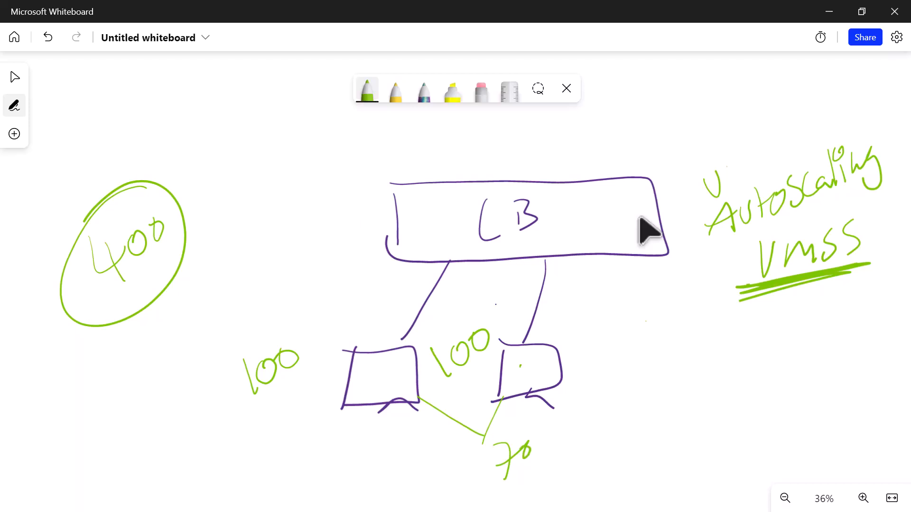
- Change the pen colour to orange and draw three additional servers, each connected to the LB rectangle
{"action": "left_click", "coordinate": [367, 90]}
{"action": "left_click", "coordinate": [418, 183]}
{"action": "mouse_move", "coordinate": [611, 257]}
{"action": "left_mouse_down"}
{"action": "mouse_move", "coordinate": [613, 338]}
{"action": "mouse_move", "coordinate": [584, 382]}
{"action": "left_mouse_up"}
{"action": "mouse_move", "coordinate": [578, 335]}
{"action": "left_mouse_down"}
{"action": "mouse_move", "coordinate": [630, 335]}
{"action": "mouse_move", "coordinate": [584, 380]}
{"action": "mouse_move", "coordinate": [621, 393]}
{"action": "left_mouse_up"}
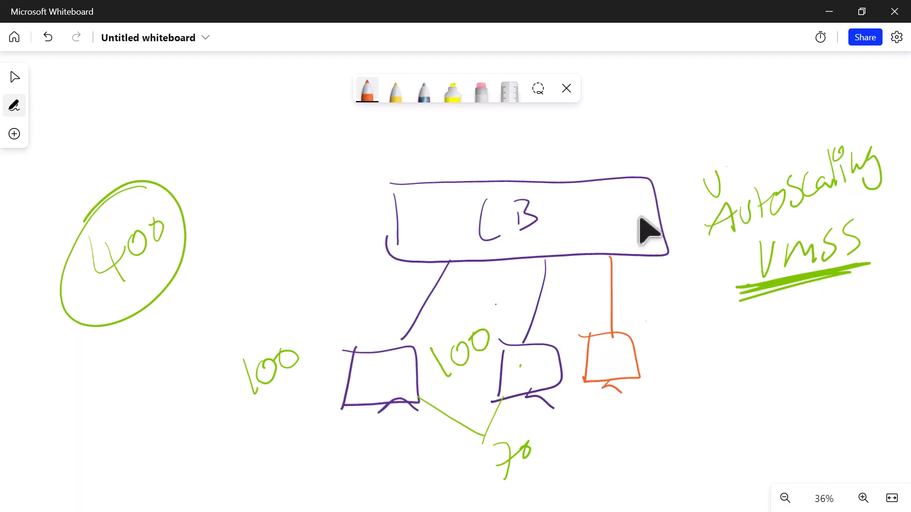
{"action": "mouse_move", "coordinate": [663, 246]}
{"action": "left_mouse_down"}
{"action": "mouse_move", "coordinate": [687, 345]}
{"action": "mouse_move", "coordinate": [679, 400]}
{"action": "left_mouse_up"}
{"action": "mouse_move", "coordinate": [669, 352]}
{"action": "left_mouse_down"}
{"action": "mouse_move", "coordinate": [694, 403]}
{"action": "mouse_move", "coordinate": [725, 409]}
{"action": "left_mouse_up"}
{"action": "mouse_move", "coordinate": [630, 257]}
{"action": "left_mouse_down"}
{"action": "mouse_move", "coordinate": [645, 429]}
{"action": "mouse_move", "coordinate": [631, 477]}
{"action": "left_mouse_up"}
{"action": "mouse_move", "coordinate": [615, 431]}
{"action": "left_mouse_down"}
{"action": "mouse_move", "coordinate": [678, 449]}
{"action": "mouse_move", "coordinate": [633, 480]}
{"action": "left_mouse_up"}
{"action": "mouse_move", "coordinate": [645, 496]}
{"action": "left_mouse_down"}
{"action": "mouse_move", "coordinate": [657, 470]}
{"action": "mouse_move", "coordinate": [678, 477]}
{"action": "left_mouse_up"}
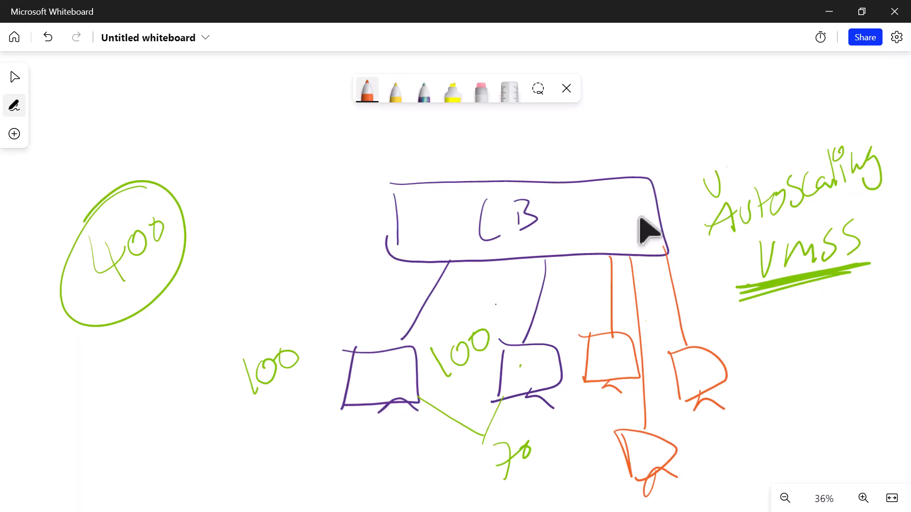
- Erase the three orange servers and their connecting lines
{"action": "key", "text": "alt+x"}
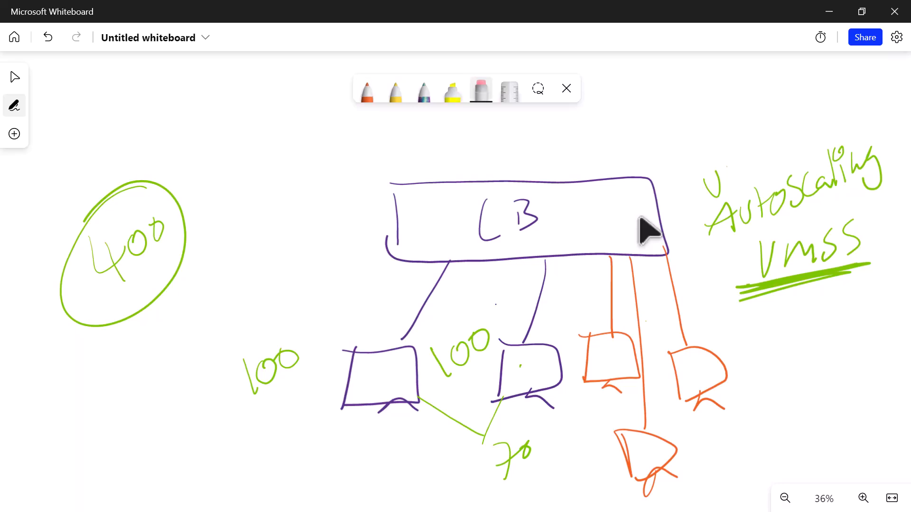
{"action": "mouse_move", "coordinate": [673, 375]}
{"action": "left_mouse_down"}
{"action": "mouse_move", "coordinate": [721, 379]}
{"action": "mouse_move", "coordinate": [707, 402]}
{"action": "left_mouse_up"}
{"action": "left_click_drag", "start_coordinate": [686, 304], "coordinate": [667, 299]}
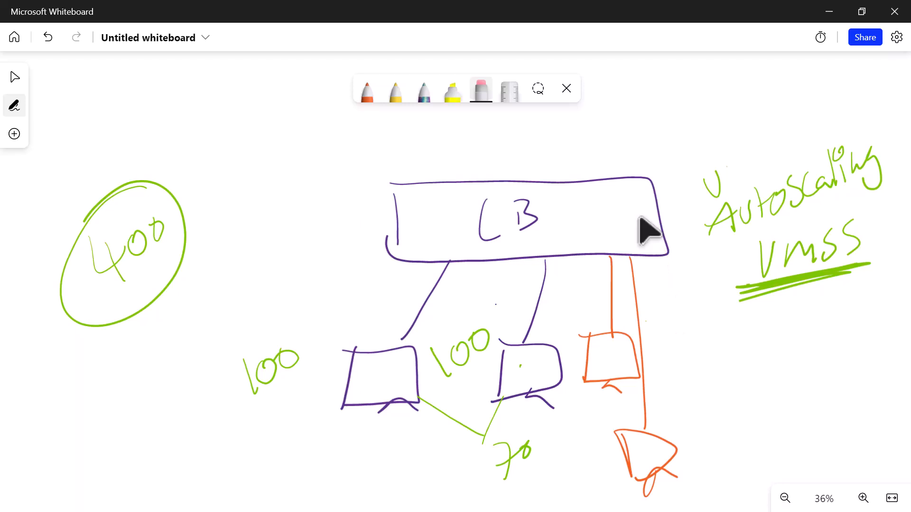
{"action": "left_click_drag", "start_coordinate": [667, 469], "coordinate": [624, 446]}
{"action": "left_click_drag", "start_coordinate": [647, 398], "coordinate": [635, 375]}
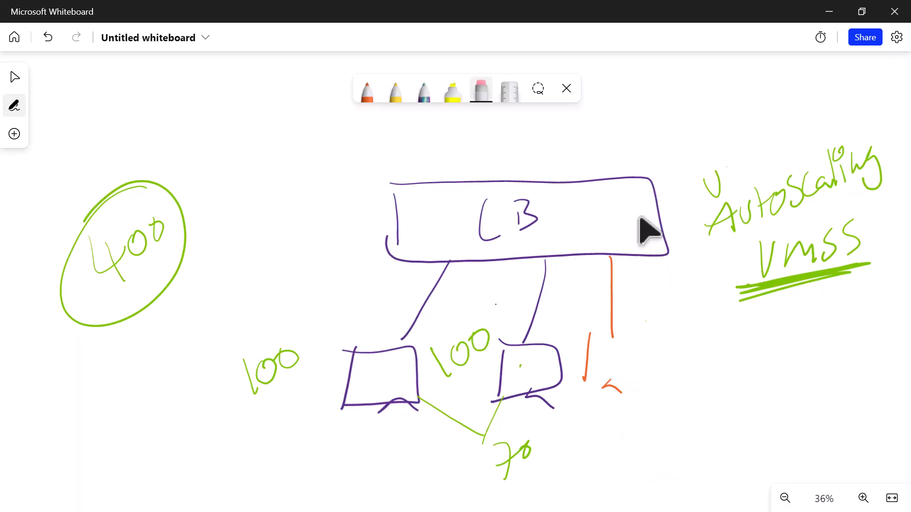
{"action": "left_click_drag", "start_coordinate": [586, 356], "coordinate": [612, 387]}
{"action": "left_click_drag", "start_coordinate": [601, 299], "coordinate": [622, 294]}
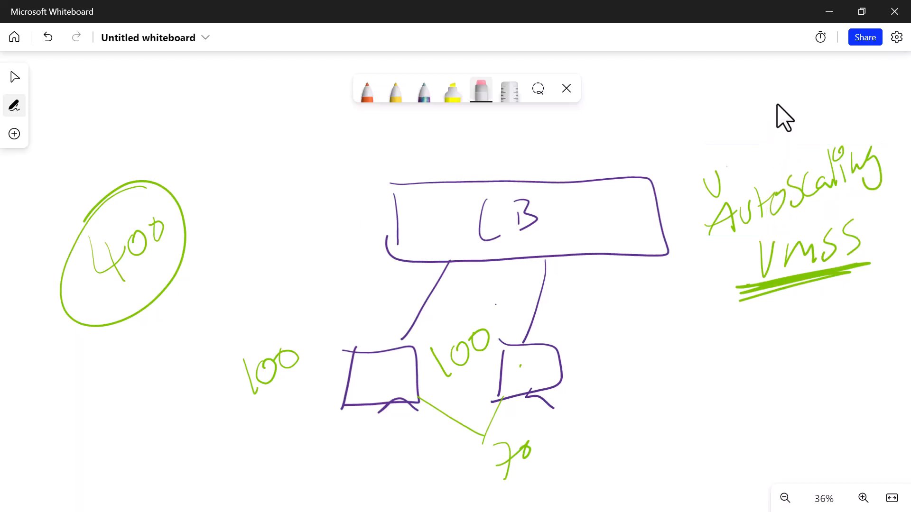
- Return to the Azure portal home page in the browser, search for vmss and open Virtual machine scale sets
{"action": "key", "text": "alt+Tab"}
{"action": "left_click", "coordinate": [90, 19]}
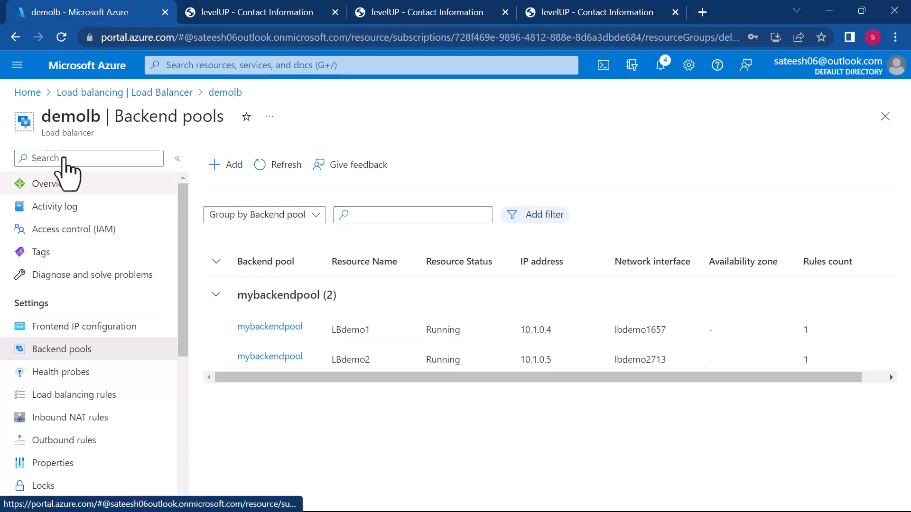
{"action": "left_click", "coordinate": [26, 93]}
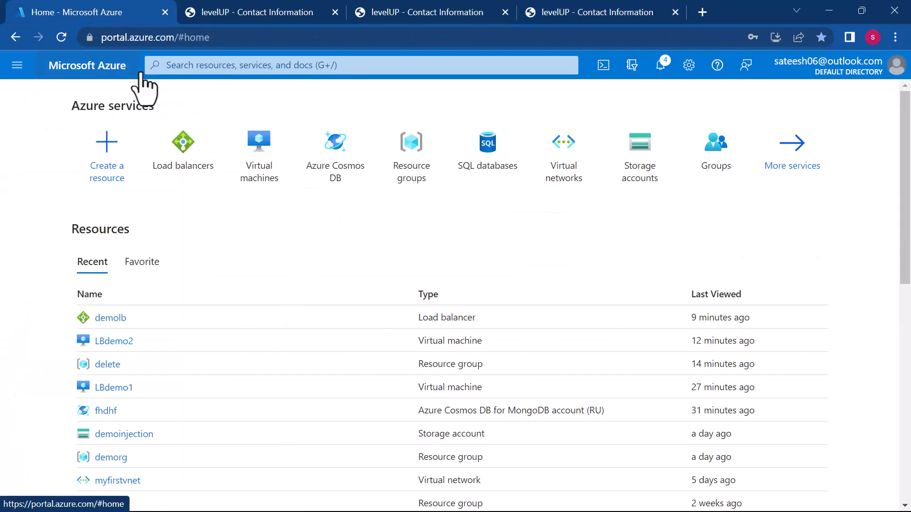
{"action": "left_click", "coordinate": [208, 65]}
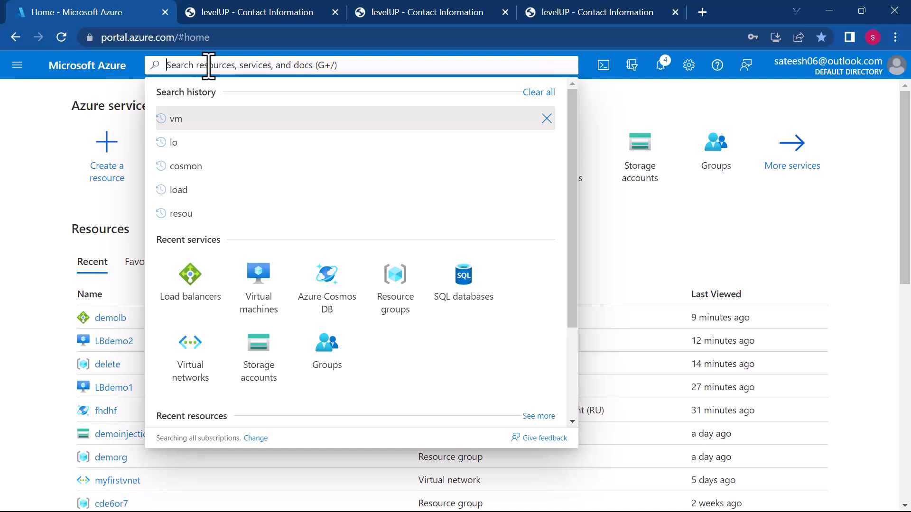
{"action": "type", "text": "vmss"}
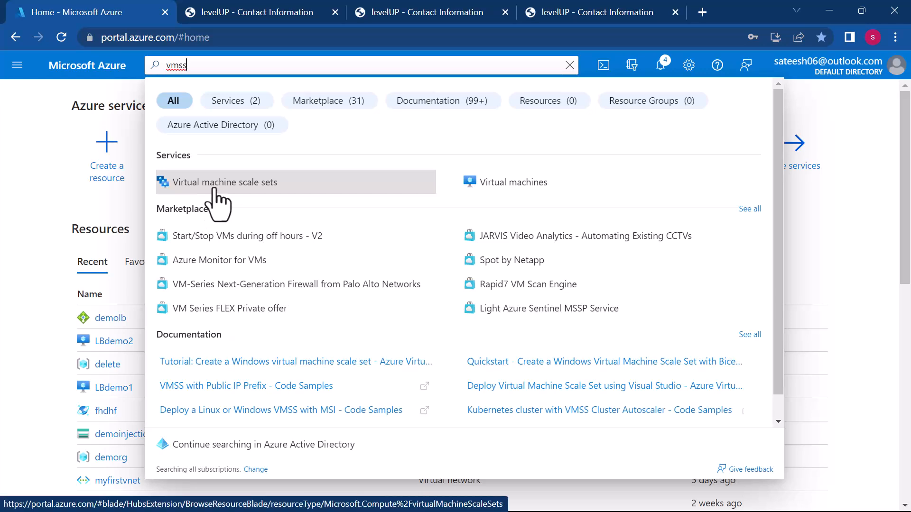
{"action": "left_click", "coordinate": [216, 185]}
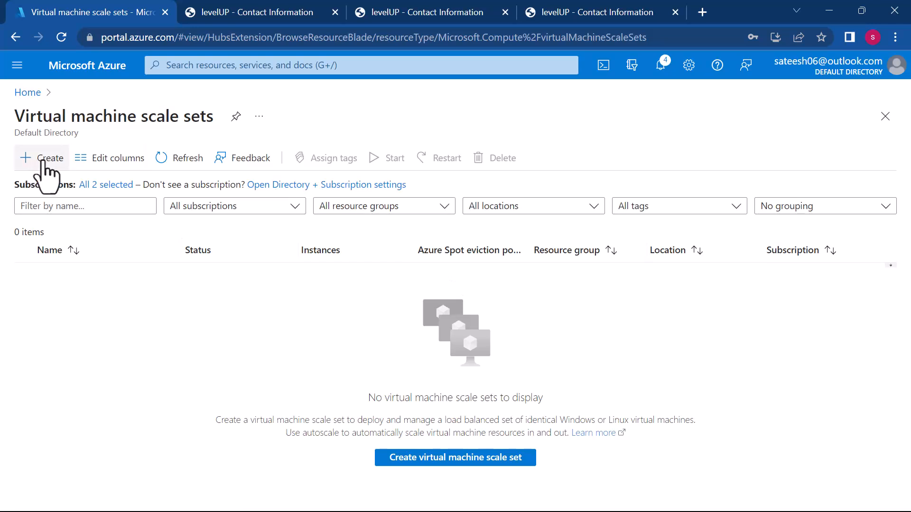
- Start a new virtual machine scale set in the resource group delete and name it sutoscle
{"action": "left_click", "coordinate": [43, 161]}
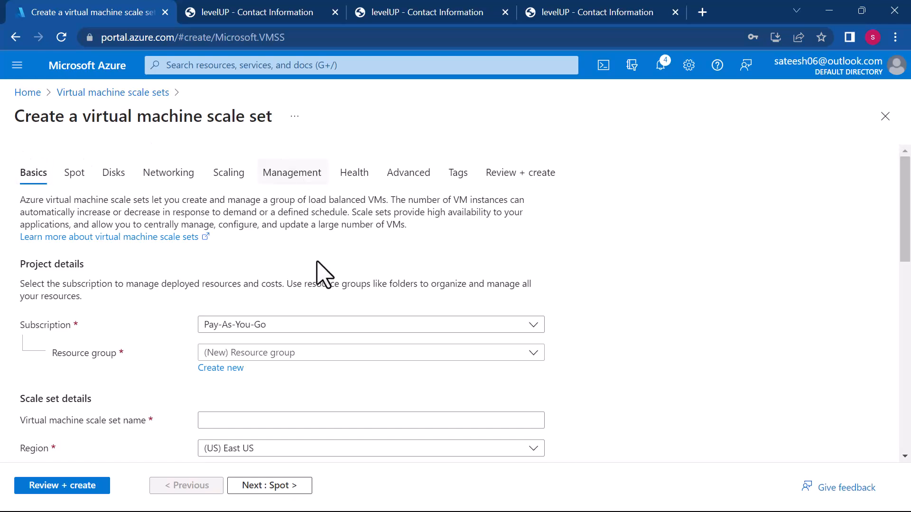
{"action": "scroll", "coordinate": [309, 362], "scroll_direction": "down", "scroll_amount": 2}
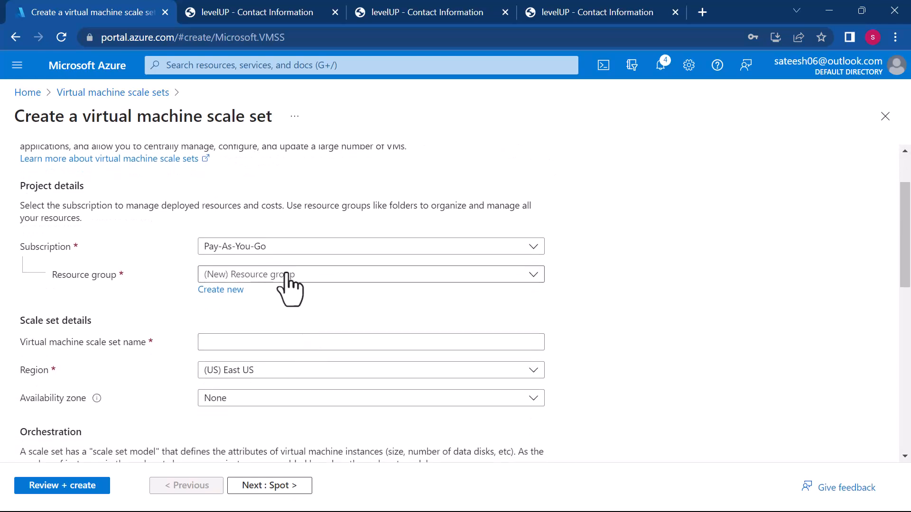
{"action": "left_click", "coordinate": [286, 275]}
{"action": "left_click", "coordinate": [220, 349]}
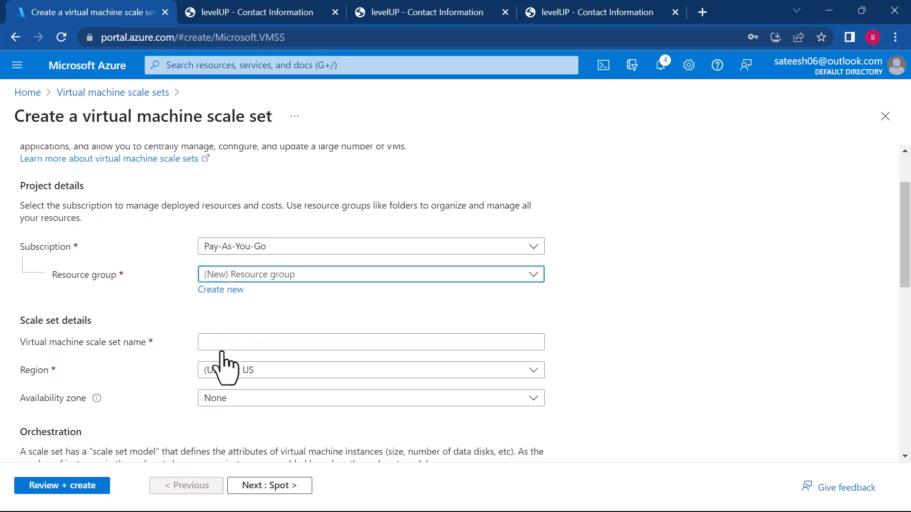
{"action": "scroll", "coordinate": [310, 348], "scroll_direction": "down", "scroll_amount": 2}
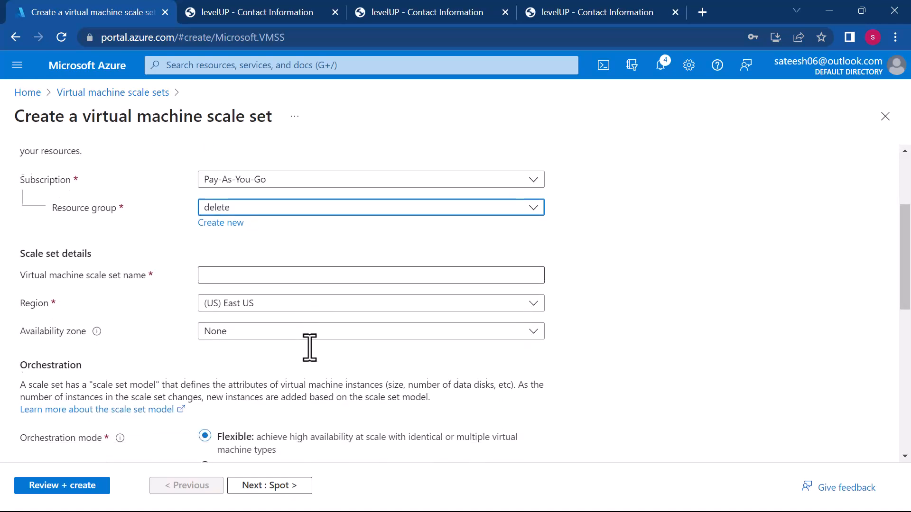
{"action": "left_click", "coordinate": [265, 277]}
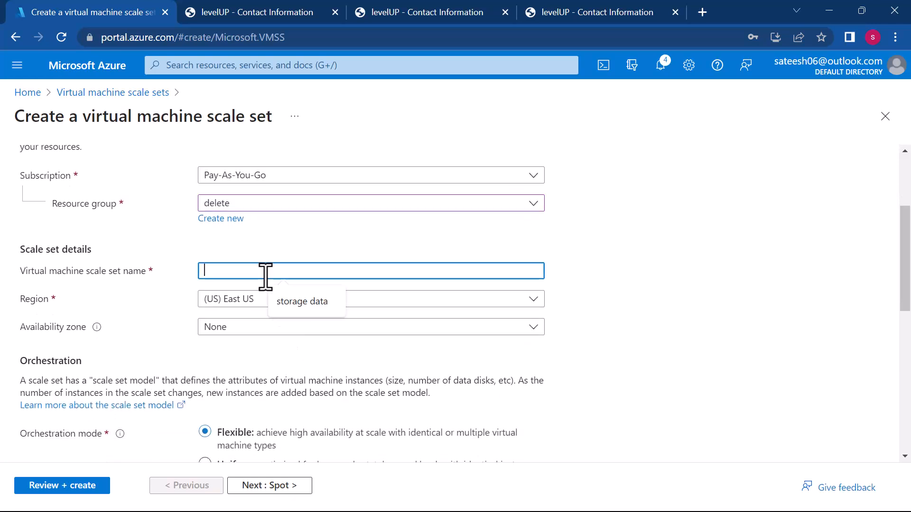
{"action": "type", "text": "sutoscle"}
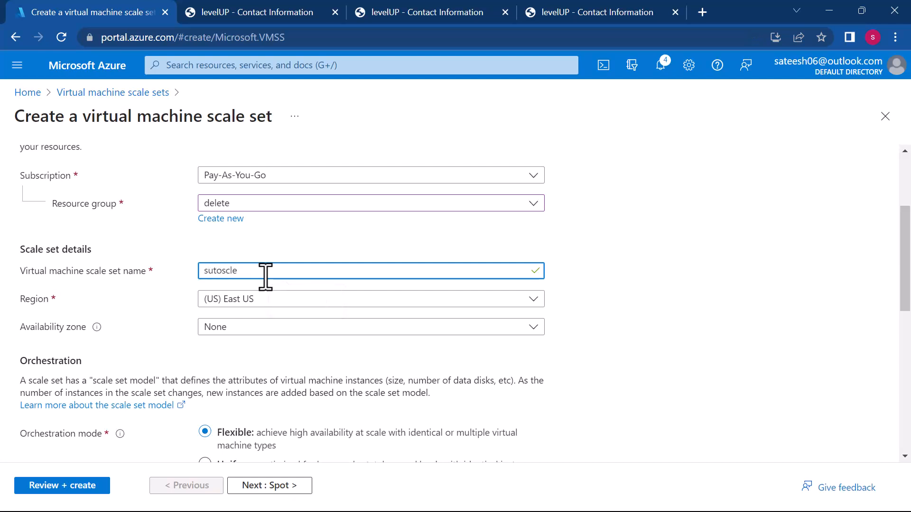
- Set the scale set's availability zones to Zone 1 and Zone 2
{"action": "scroll", "coordinate": [266, 276], "scroll_direction": "down", "scroll_amount": 1}
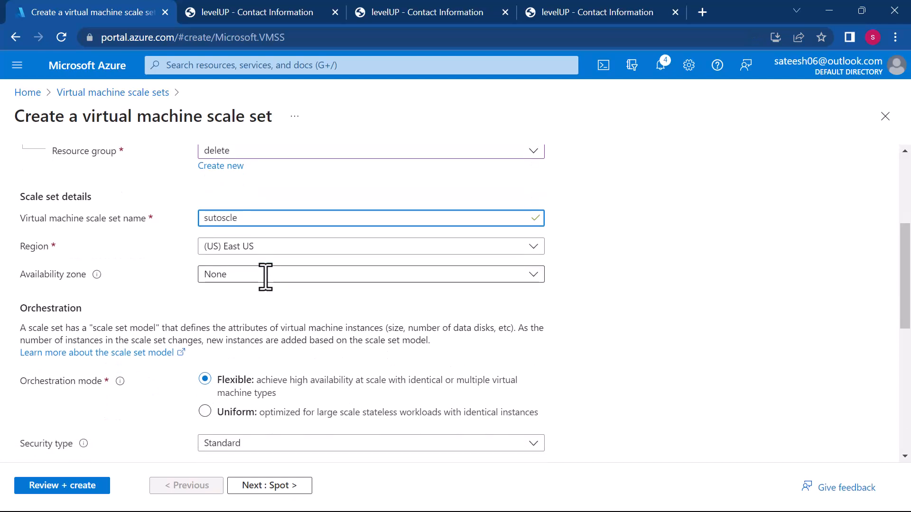
{"action": "left_click", "coordinate": [265, 276]}
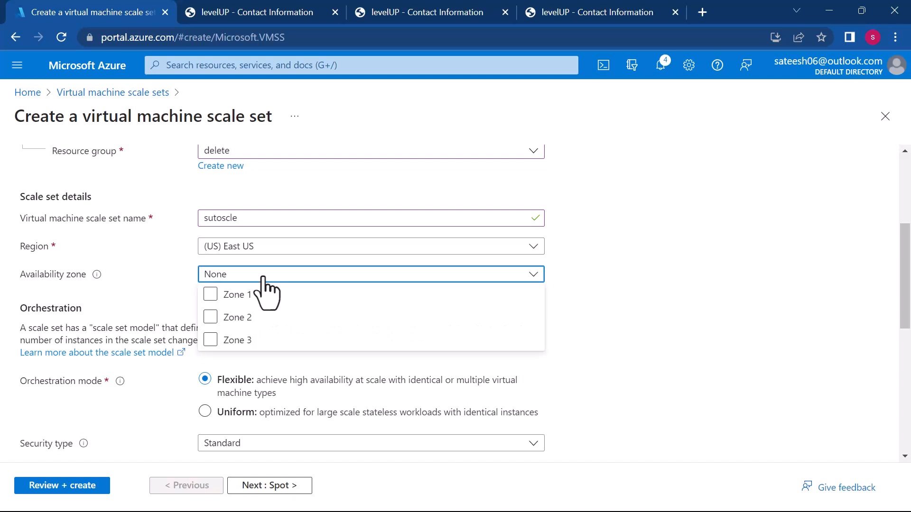
{"action": "left_click", "coordinate": [210, 295]}
{"action": "left_click", "coordinate": [211, 317]}
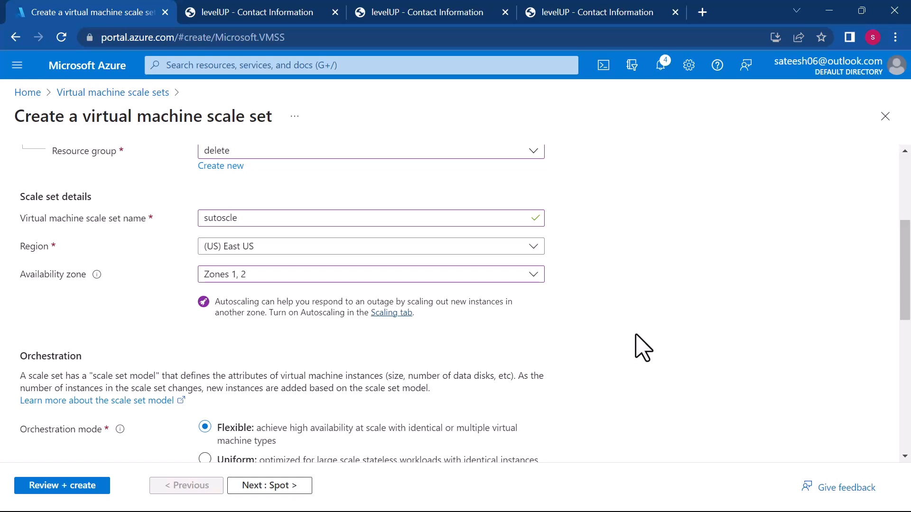
- Review the orchestration mode, the available security types and the instance details of the scale set
{"action": "scroll", "coordinate": [643, 349], "scroll_direction": "down", "scroll_amount": 2}
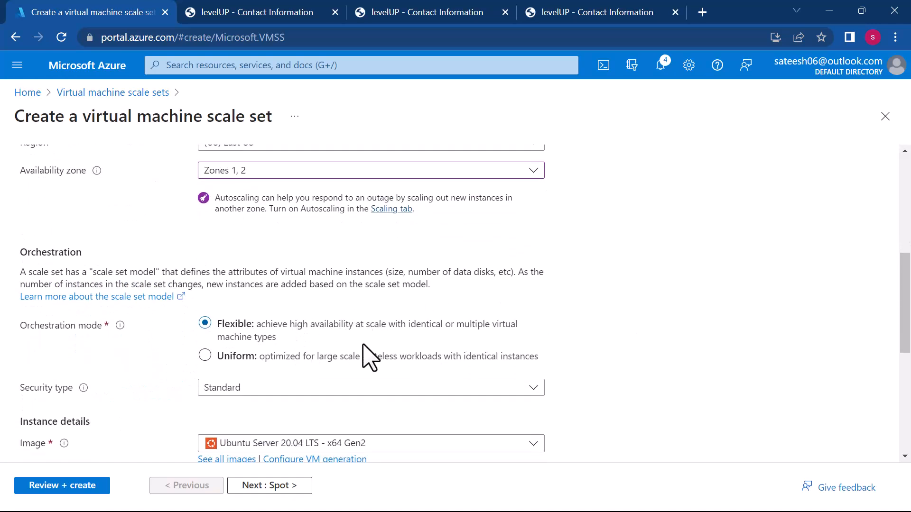
{"action": "scroll", "coordinate": [443, 368], "scroll_direction": "down", "scroll_amount": 2}
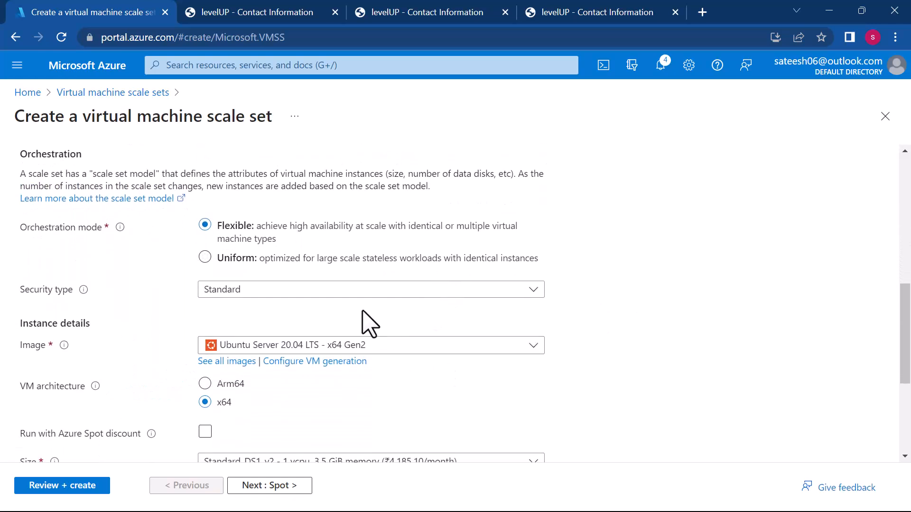
{"action": "left_click", "coordinate": [345, 294]}
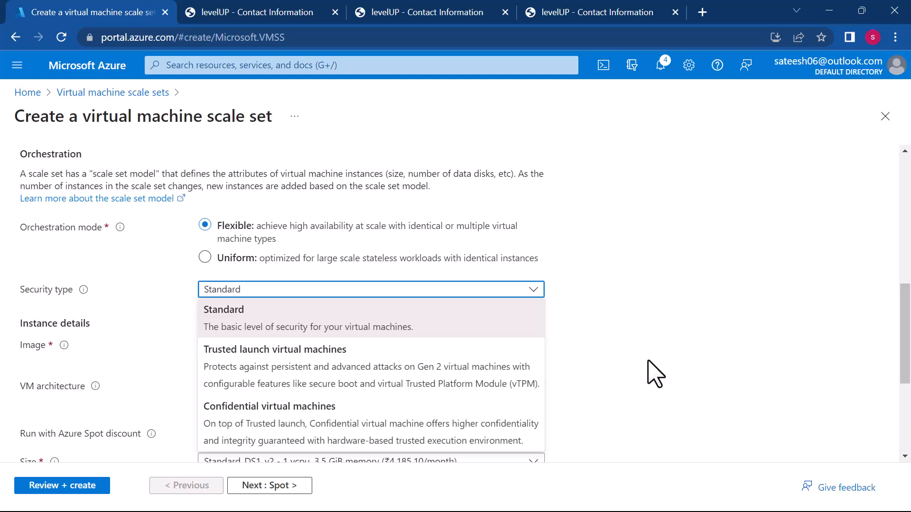
{"action": "left_click", "coordinate": [655, 373]}
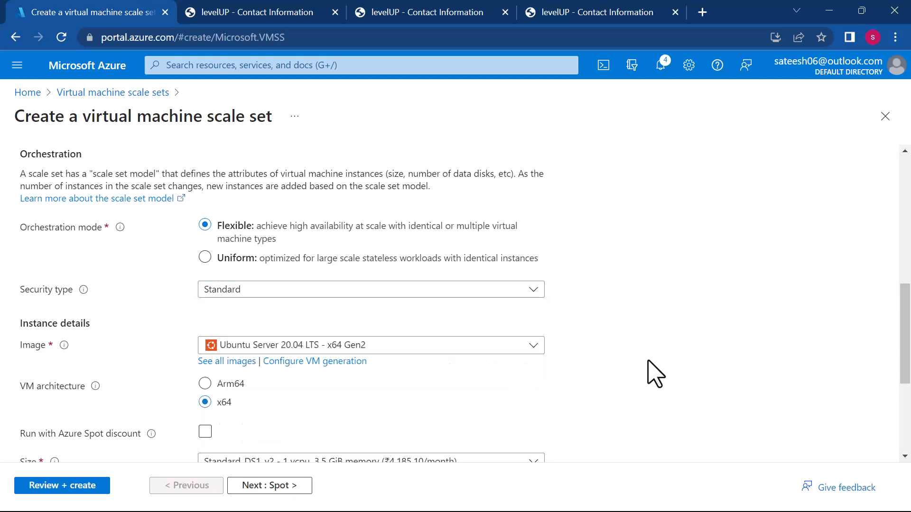
{"action": "left_click", "coordinate": [339, 292]}
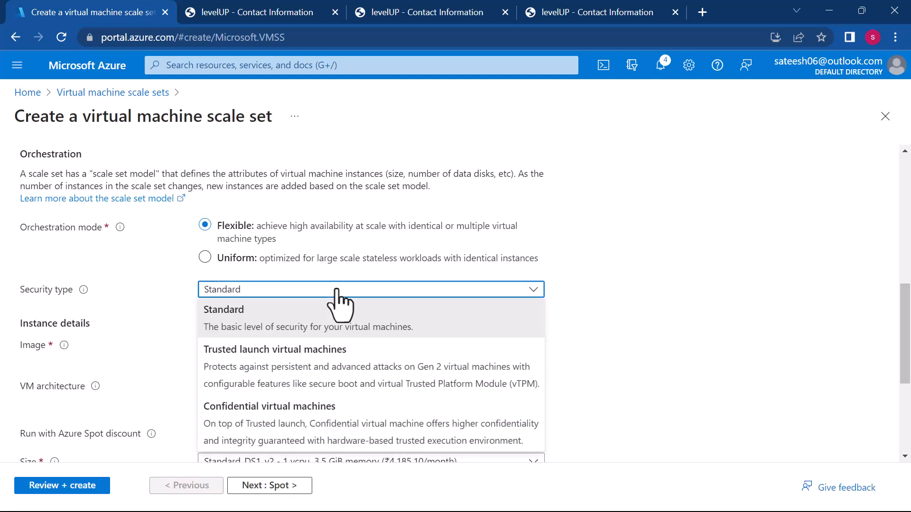
{"action": "left_click", "coordinate": [643, 316]}
{"action": "scroll", "coordinate": [642, 316], "scroll_direction": "down", "scroll_amount": 1}
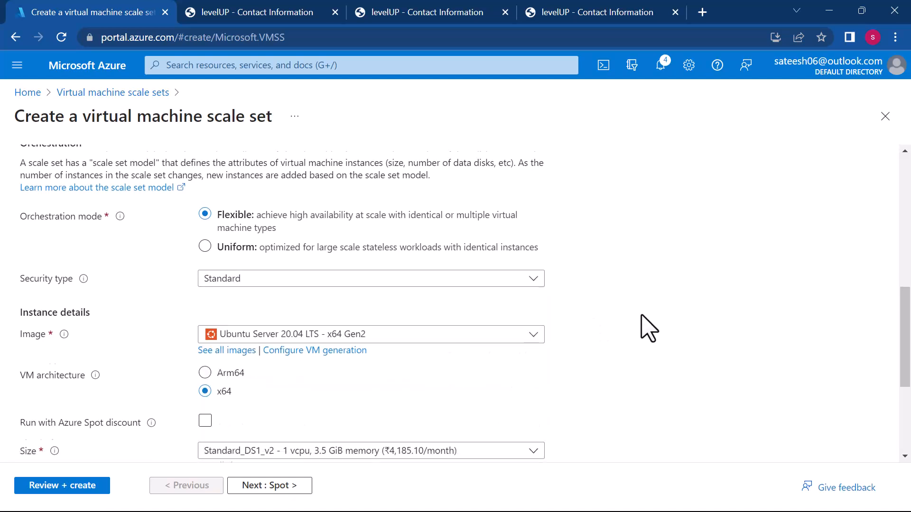
{"action": "scroll", "coordinate": [647, 327], "scroll_direction": "down", "scroll_amount": 2}
{"action": "scroll", "coordinate": [551, 320], "scroll_direction": "down", "scroll_amount": 1}
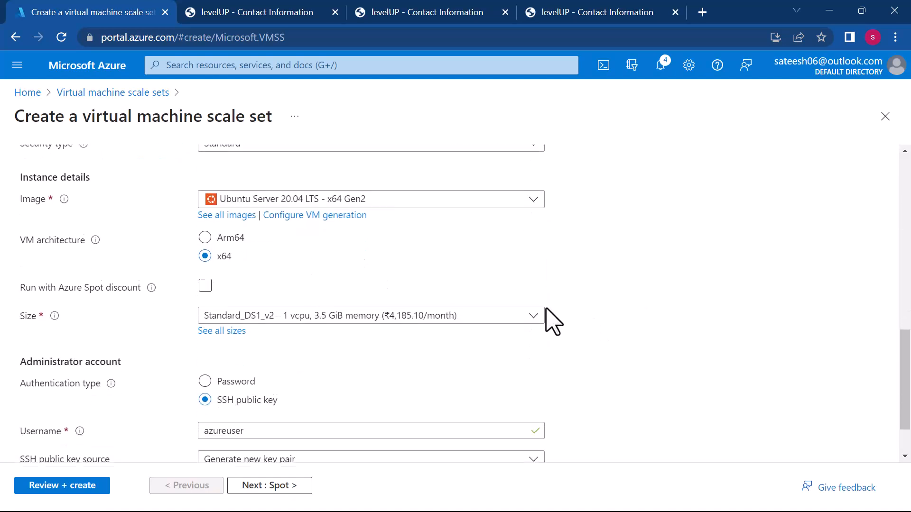
{"action": "scroll", "coordinate": [268, 351], "scroll_direction": "up", "scroll_amount": 8}
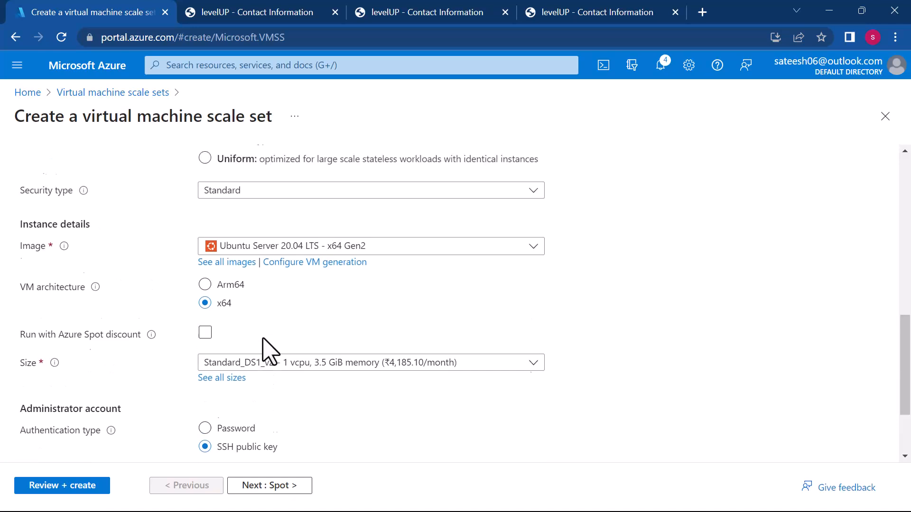
{"action": "scroll", "coordinate": [269, 351], "scroll_direction": "up", "scroll_amount": 3}
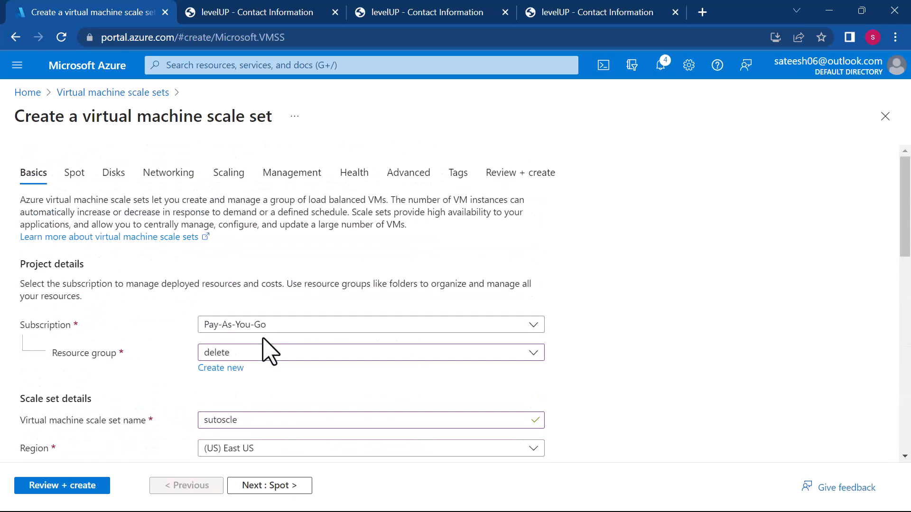
- Try the Run with Azure Spot discount option in the instance details and clear it again
{"action": "scroll", "coordinate": [269, 352], "scroll_direction": "down", "scroll_amount": 10}
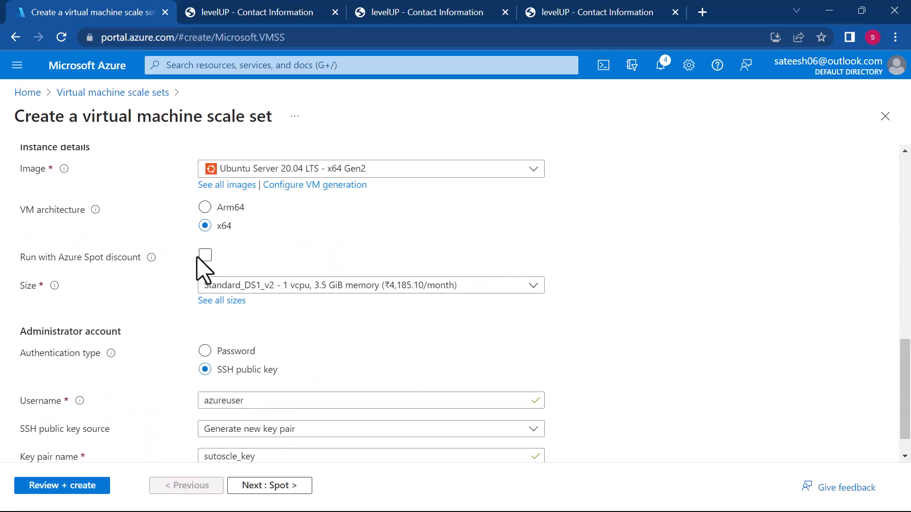
{"action": "left_click", "coordinate": [205, 256]}
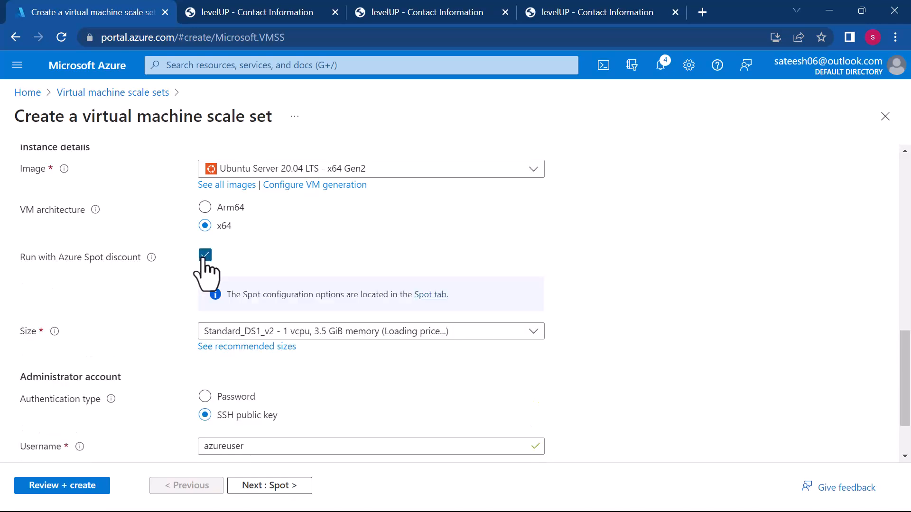
{"action": "left_click", "coordinate": [205, 257]}
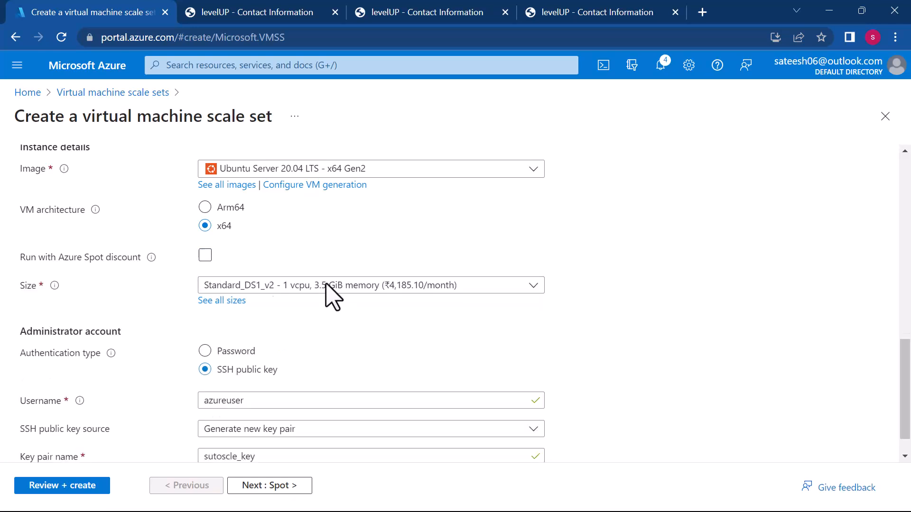
- Set the administrator account's authentication type to Password, then enter the username, the account password and its confirmation
{"action": "scroll", "coordinate": [427, 296], "scroll_direction": "down", "scroll_amount": 1}
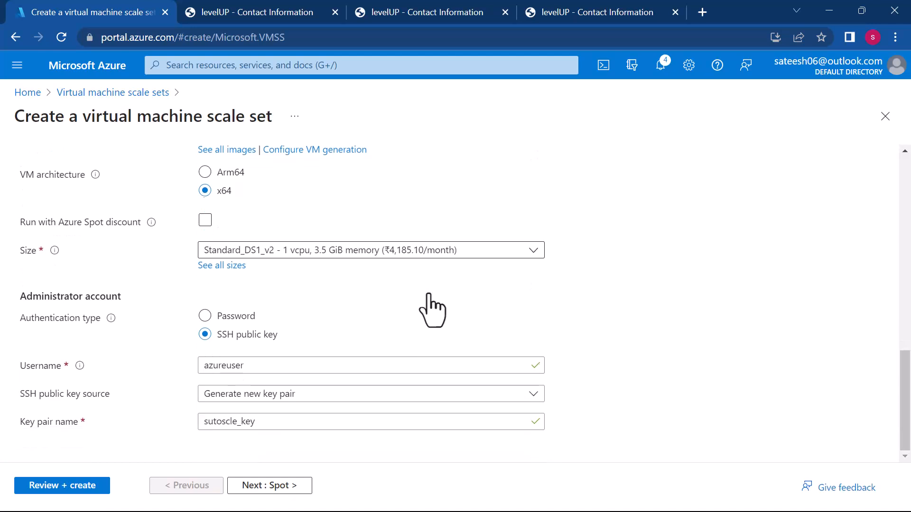
{"action": "left_click", "coordinate": [207, 316]}
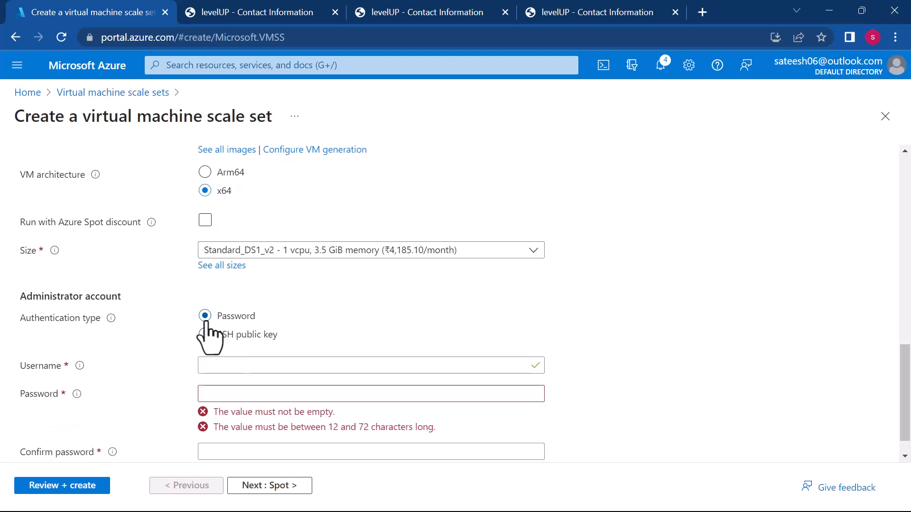
{"action": "left_click", "coordinate": [226, 366]}
{"action": "type", "text": "sateesh"}
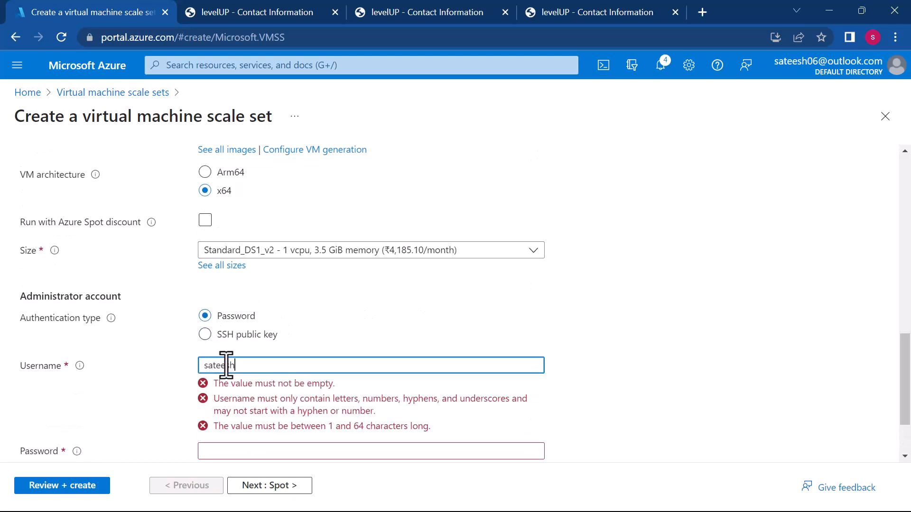
{"action": "key", "text": "Tab"}
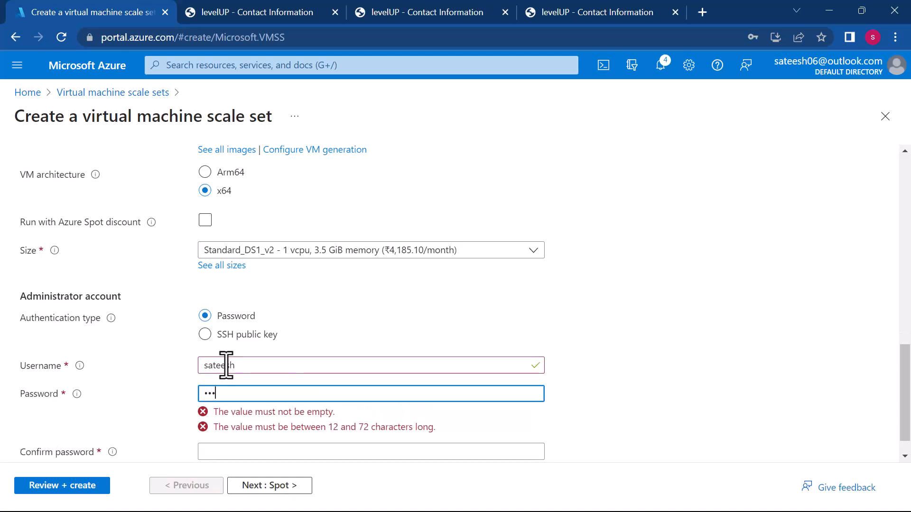
{"action": "type", "text": "••••••••"}
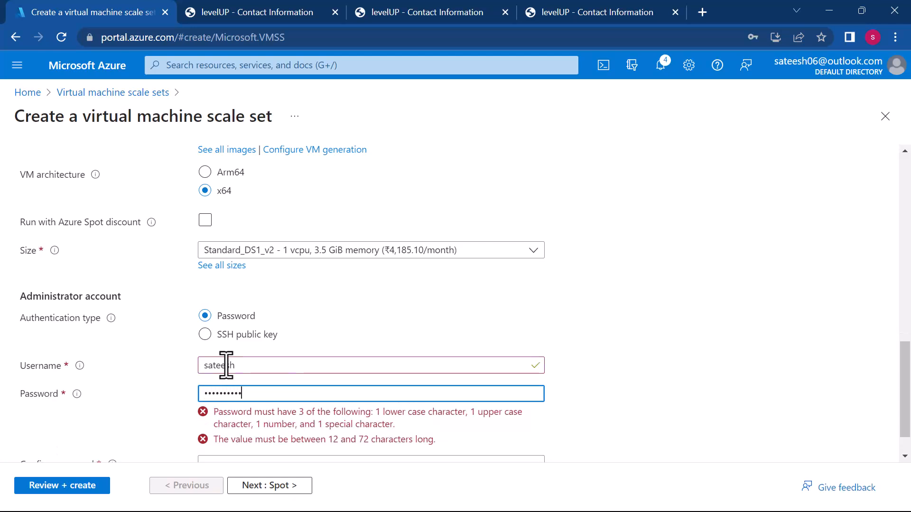
{"action": "key", "text": "Tab"}
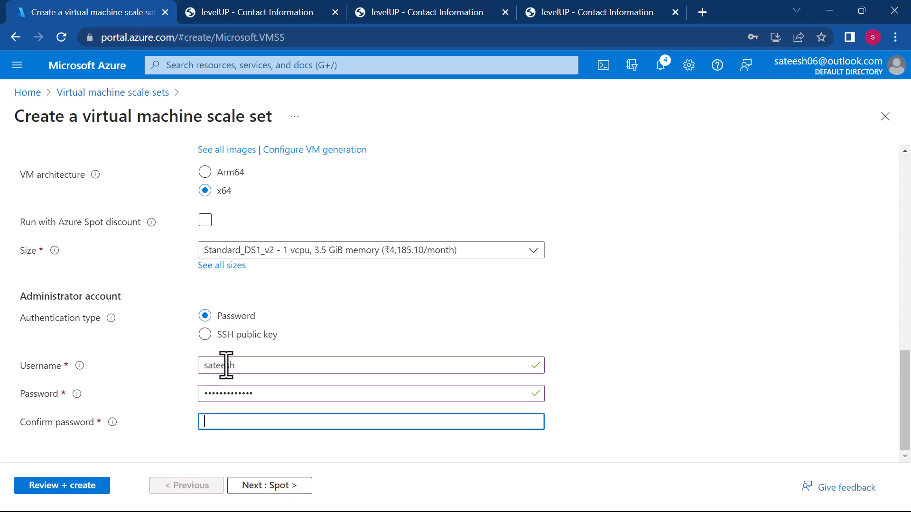
{"action": "type", "text": "•••••••"}
- Review the Spot and Disks settings, keep their defaults, and proceed to the load balancing options in the networking settings
{"action": "left_click", "coordinate": [268, 486]}
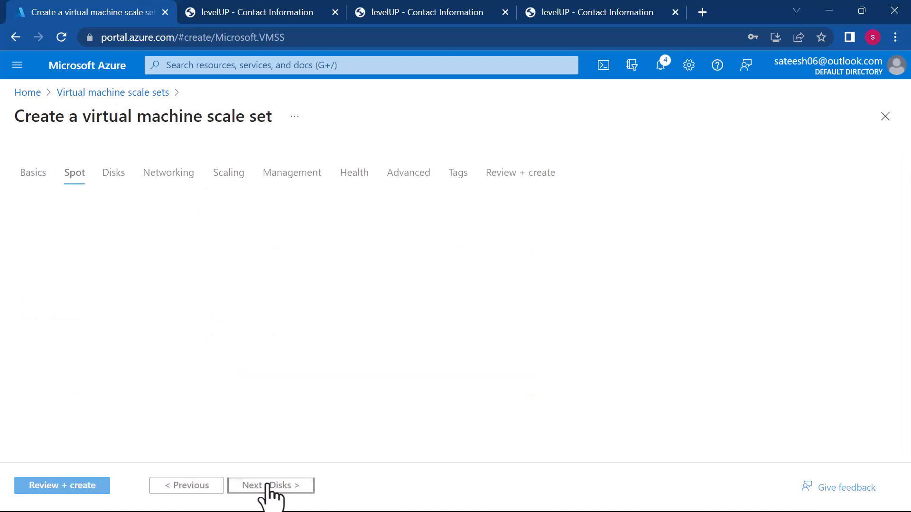
{"action": "scroll", "coordinate": [271, 311], "scroll_direction": "down", "scroll_amount": 2}
{"action": "scroll", "coordinate": [273, 313], "scroll_direction": "down", "scroll_amount": 6}
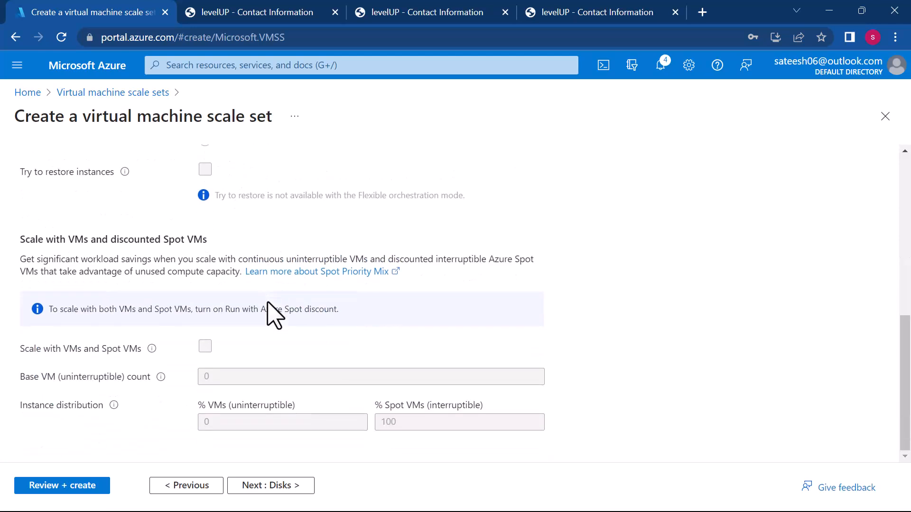
{"action": "scroll", "coordinate": [273, 314], "scroll_direction": "up", "scroll_amount": 8}
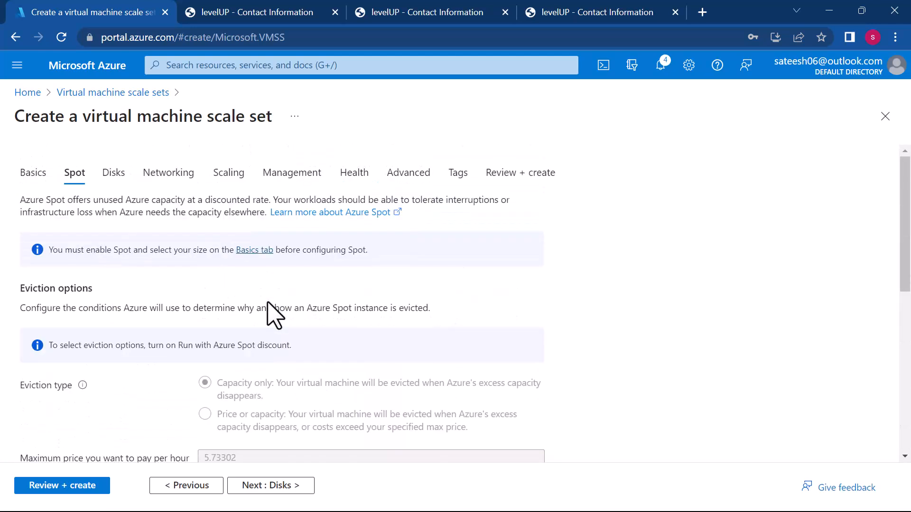
{"action": "scroll", "coordinate": [272, 314], "scroll_direction": "down", "scroll_amount": 7}
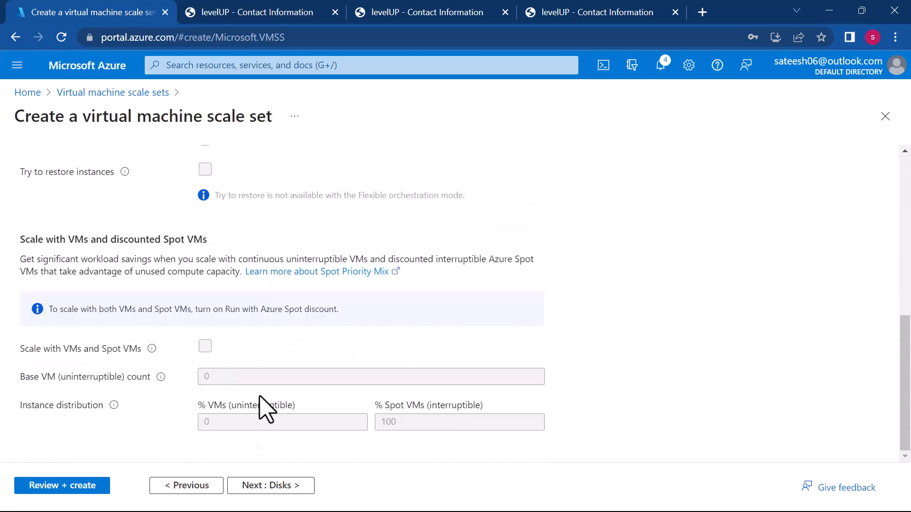
{"action": "left_click", "coordinate": [252, 485]}
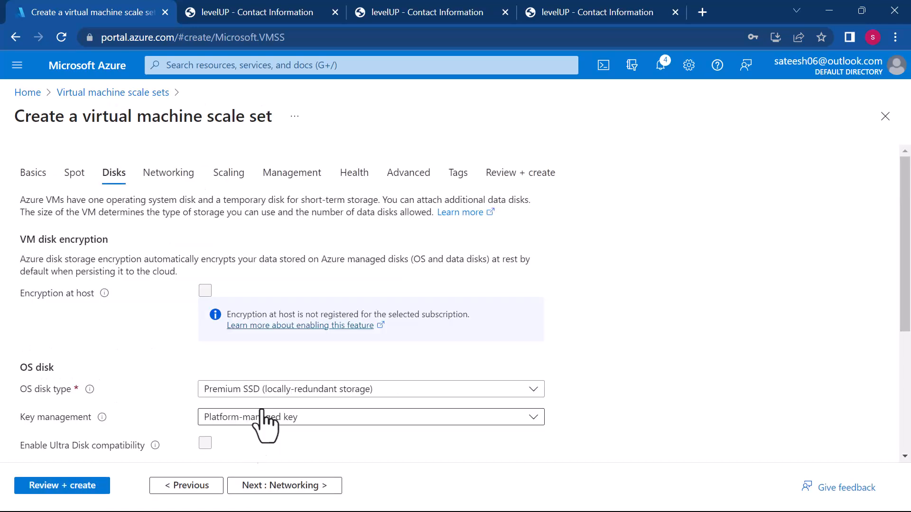
{"action": "scroll", "coordinate": [363, 327], "scroll_direction": "down", "scroll_amount": 5}
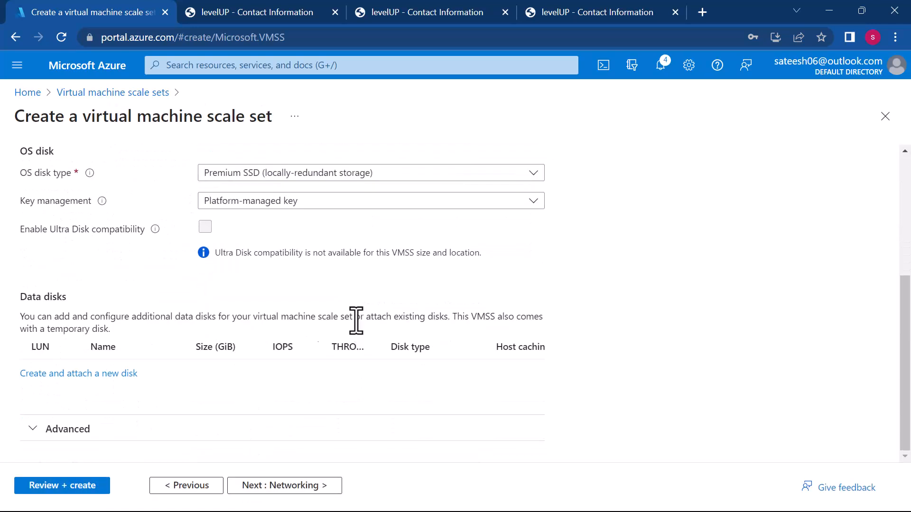
{"action": "left_click", "coordinate": [283, 488]}
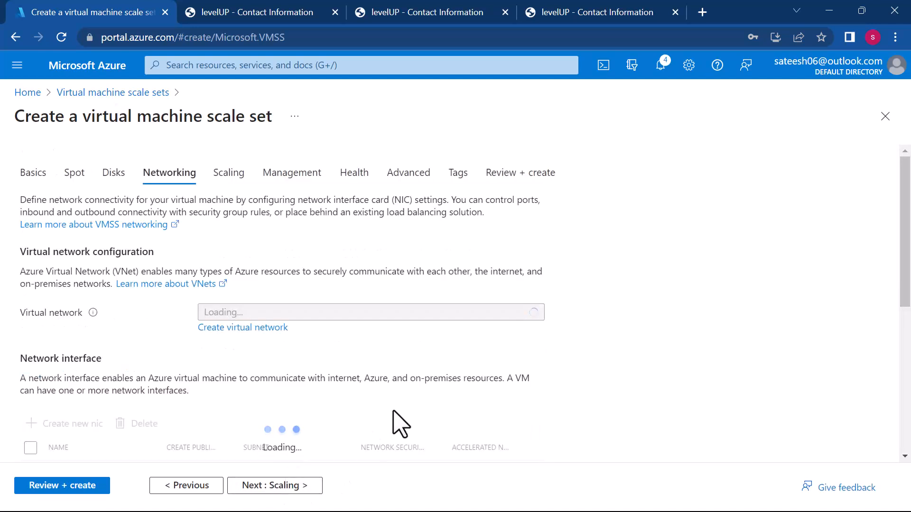
{"action": "scroll", "coordinate": [397, 423], "scroll_direction": "down", "scroll_amount": 3}
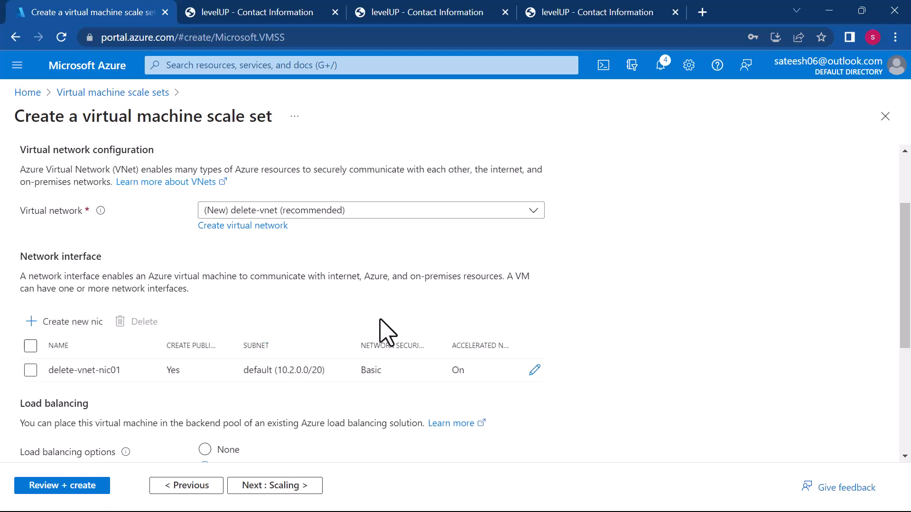
{"action": "scroll", "coordinate": [385, 332], "scroll_direction": "down", "scroll_amount": 5}
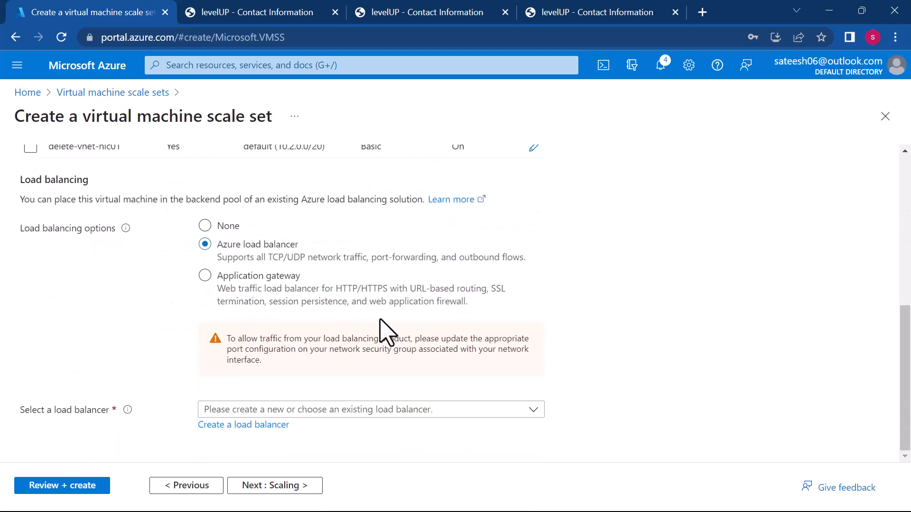
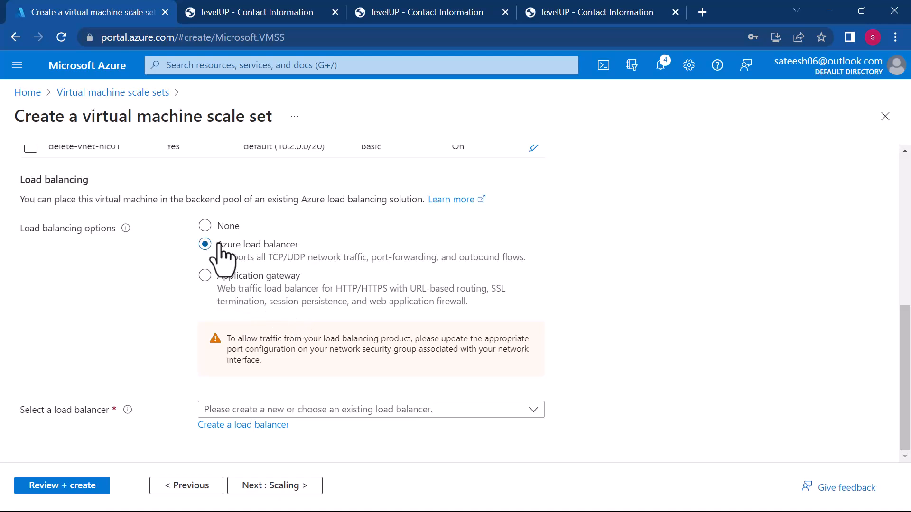
- Try to use the existing load balancer demolb for the scale set and check it against the selected virtual network
{"action": "left_click", "coordinate": [283, 411]}
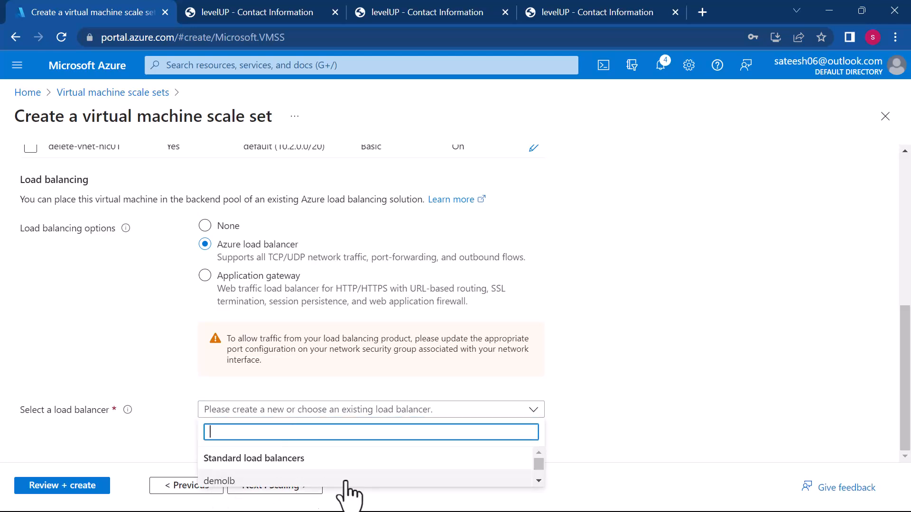
{"action": "left_click", "coordinate": [220, 481]}
{"action": "scroll", "coordinate": [437, 433], "scroll_direction": "down", "scroll_amount": 2}
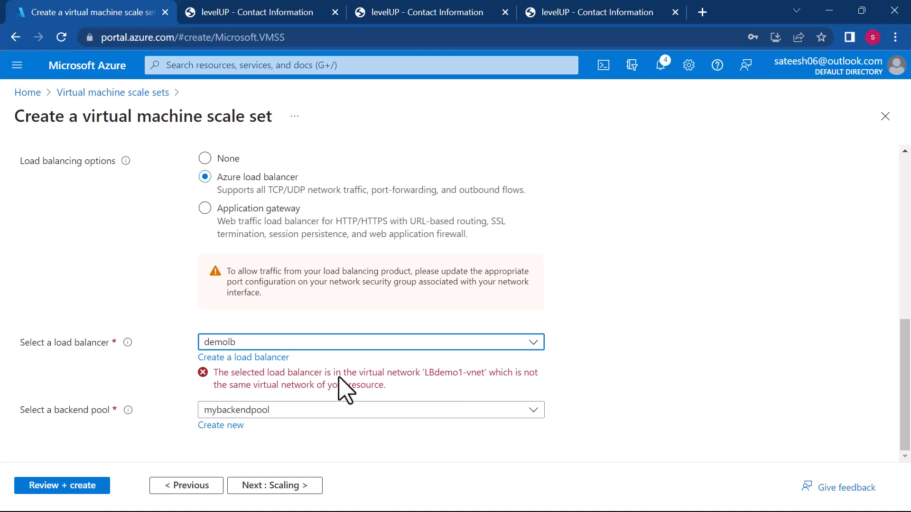
{"action": "scroll", "coordinate": [342, 389], "scroll_direction": "up", "scroll_amount": 10}
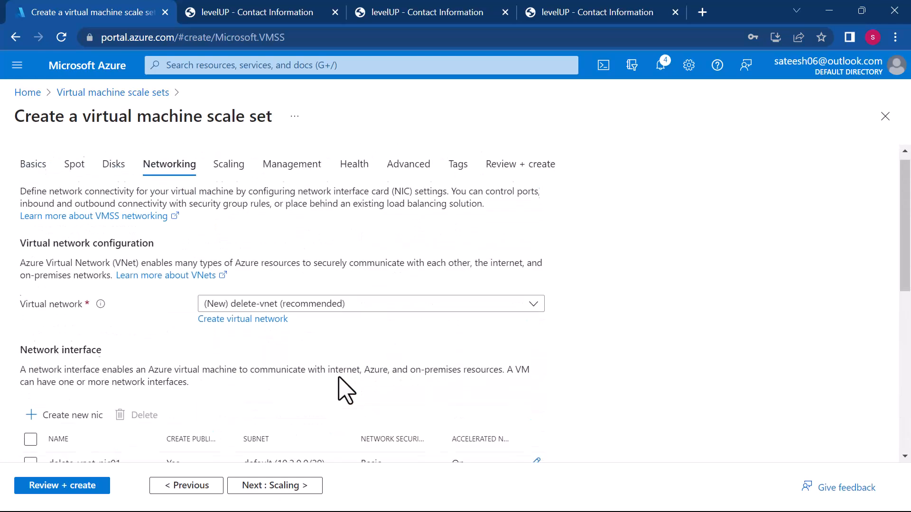
{"action": "scroll", "coordinate": [342, 387], "scroll_direction": "down", "scroll_amount": 1}
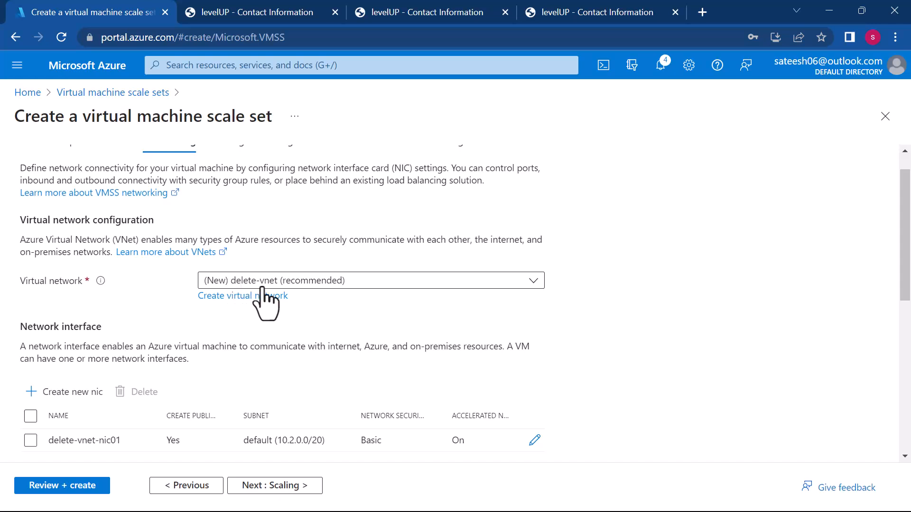
{"action": "scroll", "coordinate": [346, 332], "scroll_direction": "down", "scroll_amount": 8}
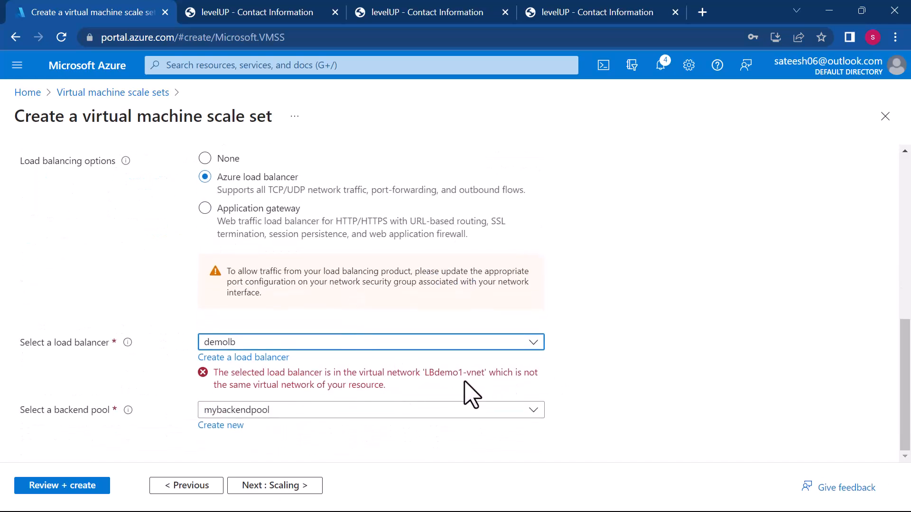
- Start creating a new load balancer for the scale set and name it forvmss
{"action": "left_click", "coordinate": [272, 359]}
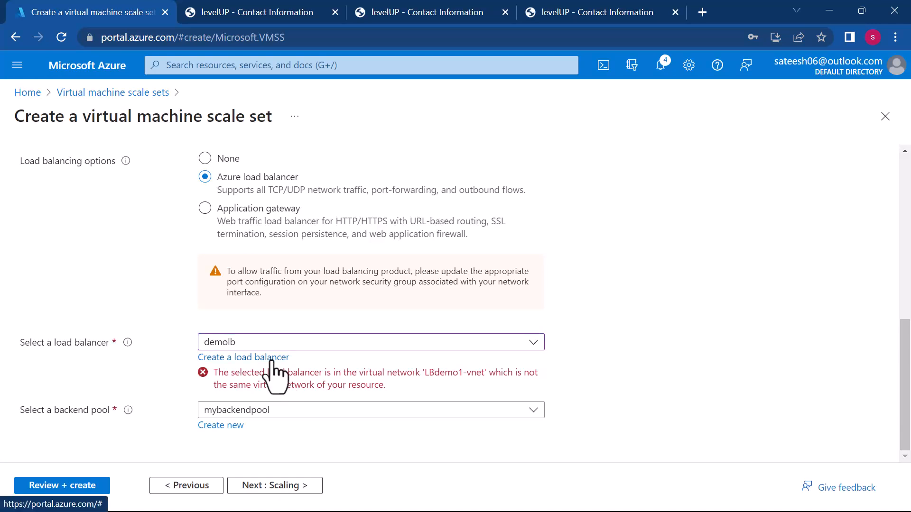
{"action": "left_click", "coordinate": [697, 221]}
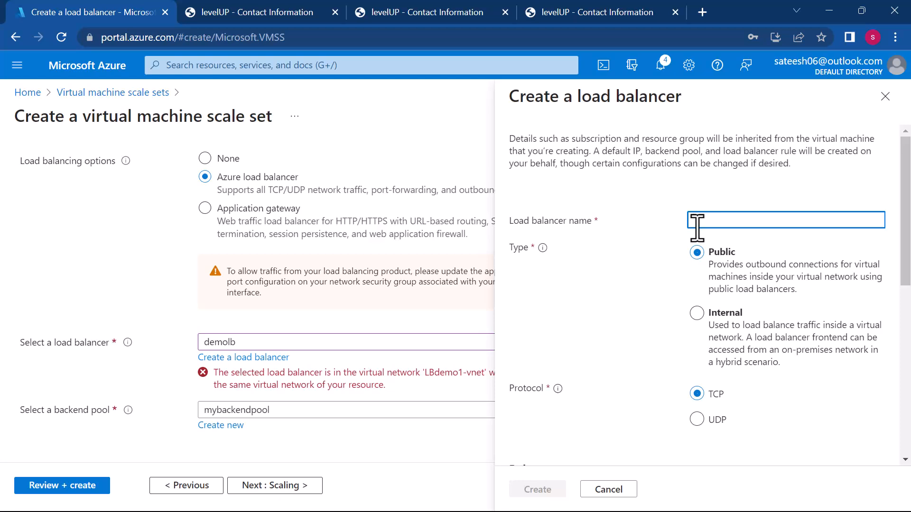
{"action": "type", "text": "forvmss"}
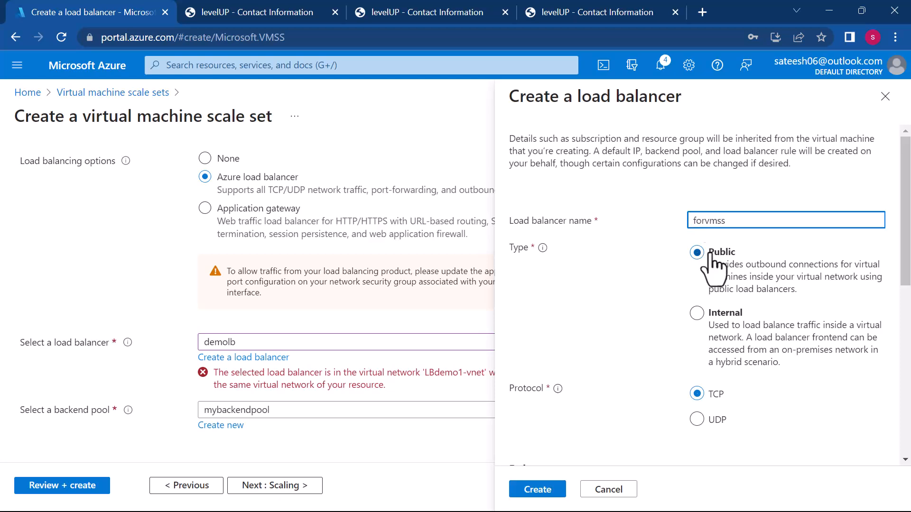
- Review the load balancer's type, protocol, load balancer rule and inbound NAT rule, keep the defaults, and create it
{"action": "scroll", "coordinate": [746, 387], "scroll_direction": "down", "scroll_amount": 4}
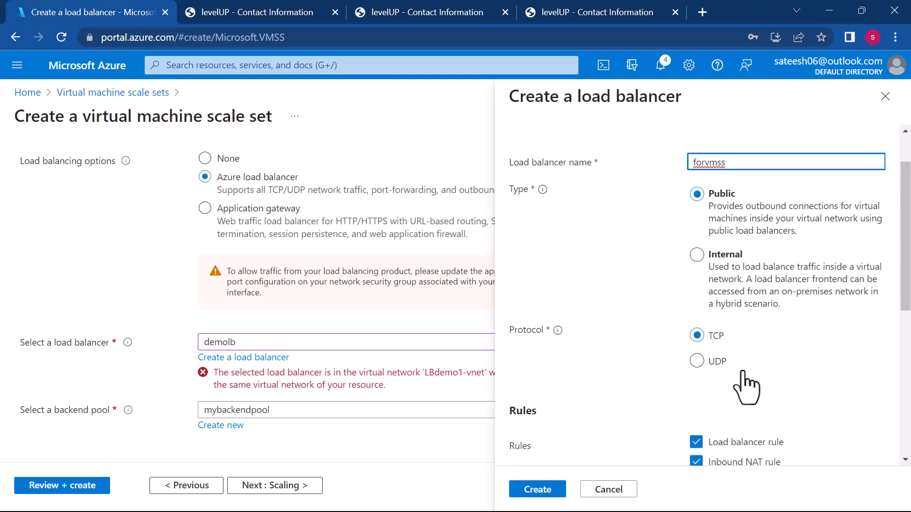
{"action": "scroll", "coordinate": [746, 387], "scroll_direction": "down", "scroll_amount": 4}
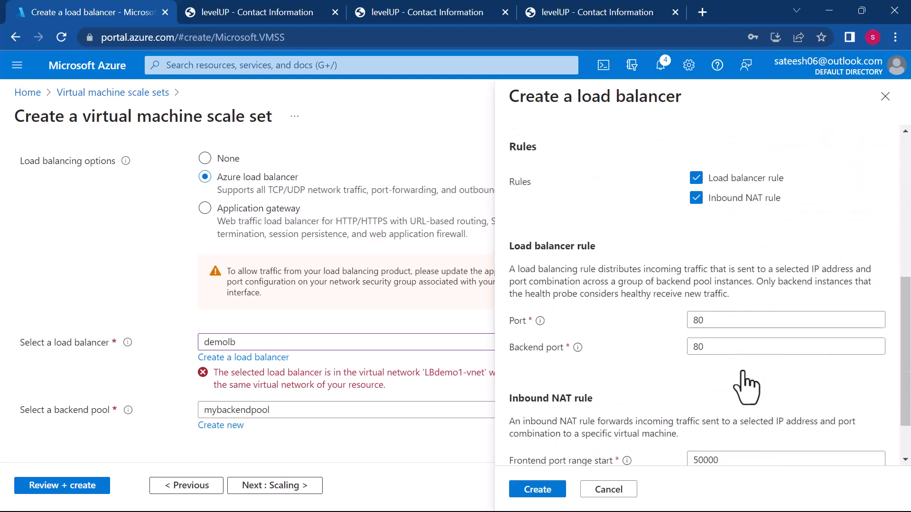
{"action": "scroll", "coordinate": [746, 387], "scroll_direction": "up", "scroll_amount": 8}
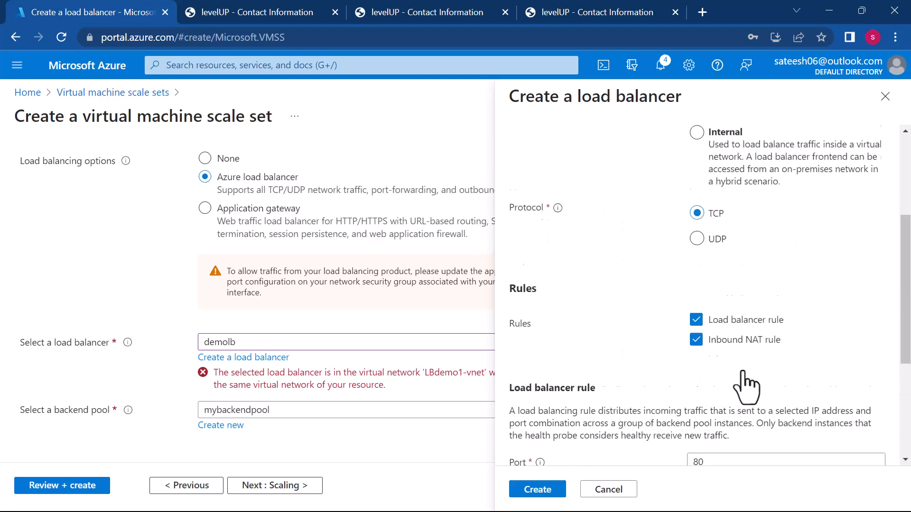
{"action": "scroll", "coordinate": [747, 387], "scroll_direction": "down", "scroll_amount": 8}
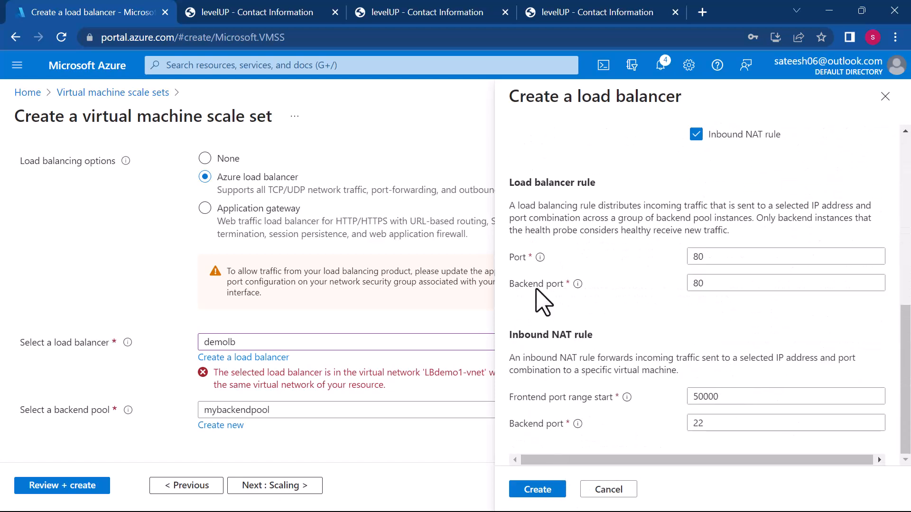
{"action": "scroll", "coordinate": [679, 422], "scroll_direction": "up", "scroll_amount": 7}
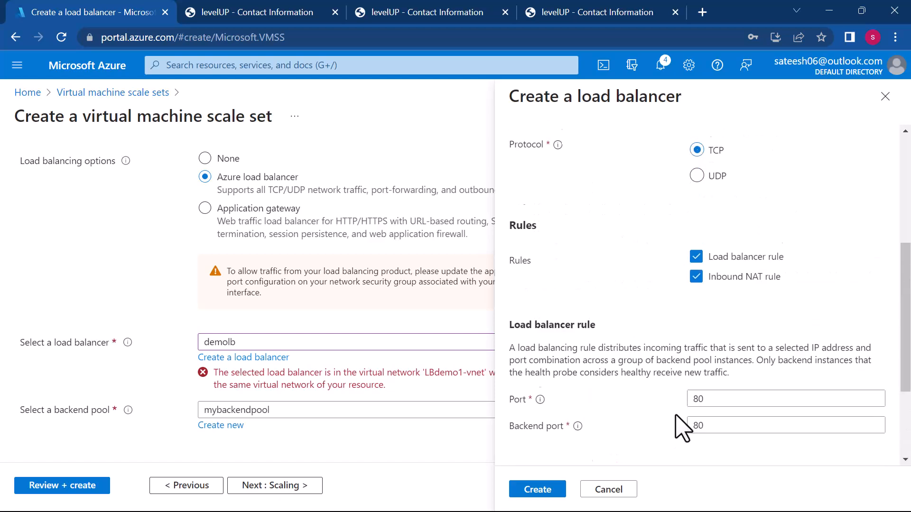
{"action": "scroll", "coordinate": [681, 423], "scroll_direction": "down", "scroll_amount": 3}
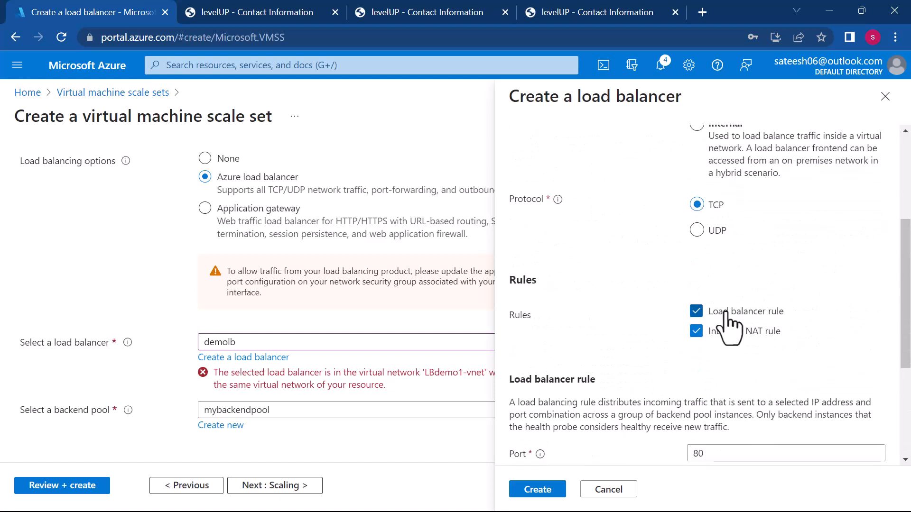
{"action": "scroll", "coordinate": [726, 261], "scroll_direction": "down", "scroll_amount": 4}
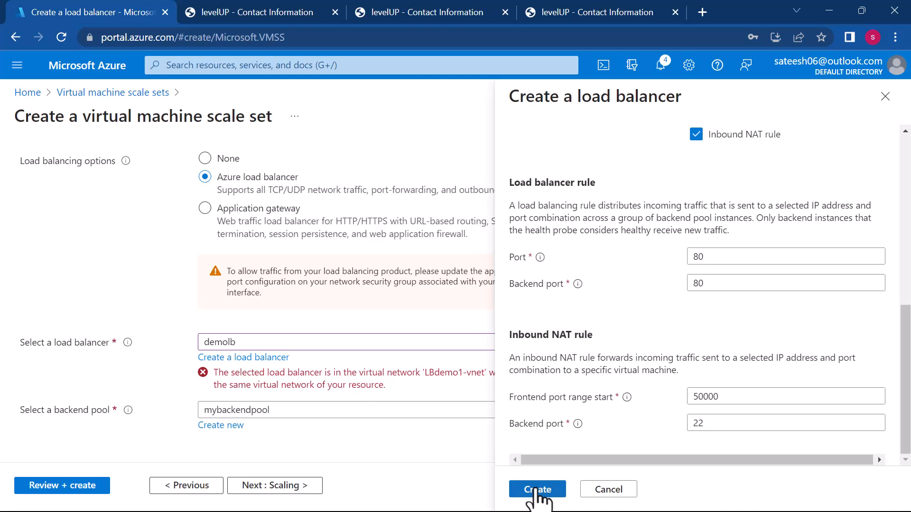
{"action": "left_click", "coordinate": [538, 491]}
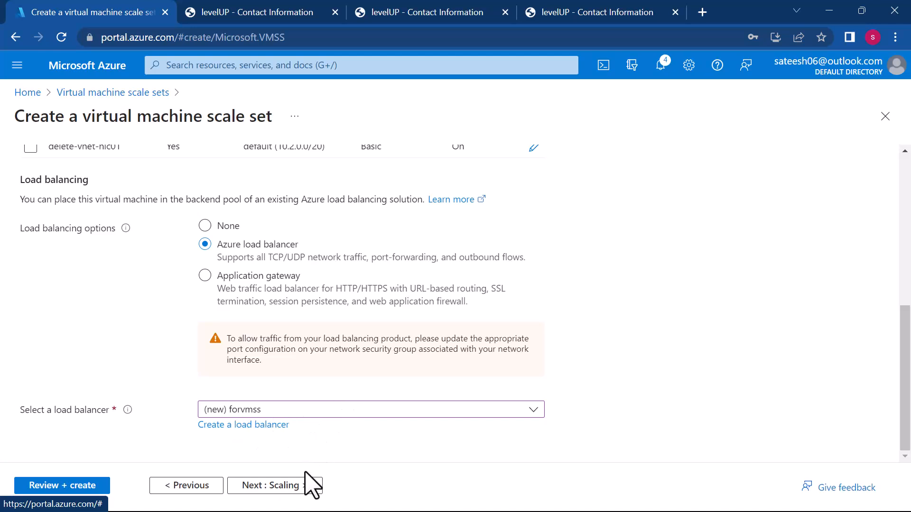
- Proceed to the scaling settings and set the initial instance count to 3
{"action": "left_click", "coordinate": [266, 487]}
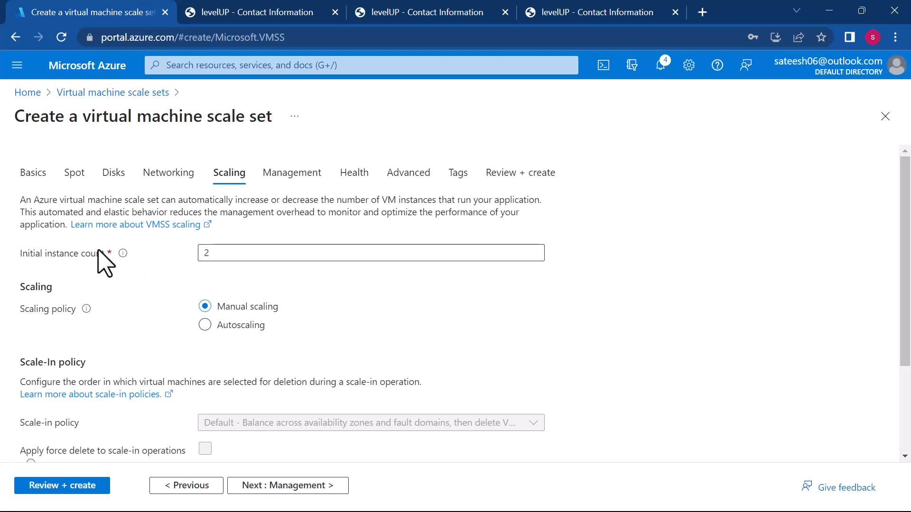
{"action": "left_click", "coordinate": [219, 259]}
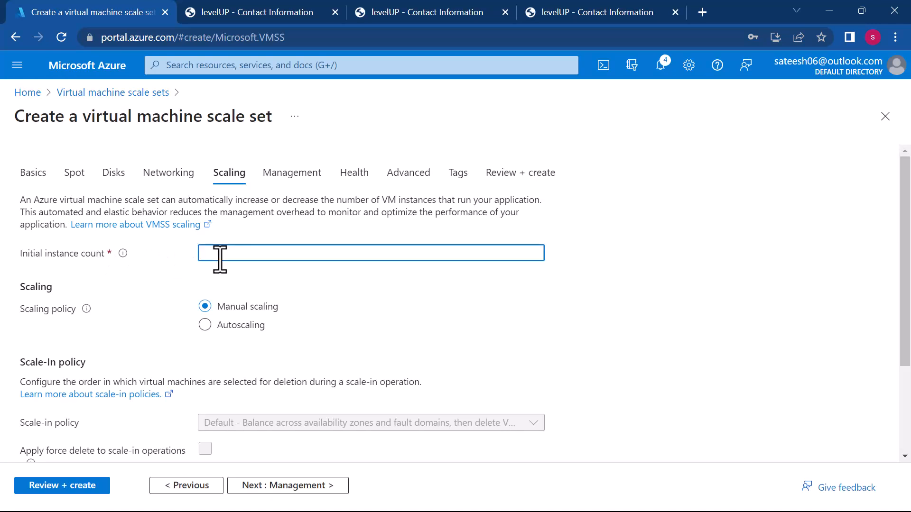
{"action": "type", "text": "3"}
{"action": "scroll", "coordinate": [354, 288], "scroll_direction": "down", "scroll_amount": 1}
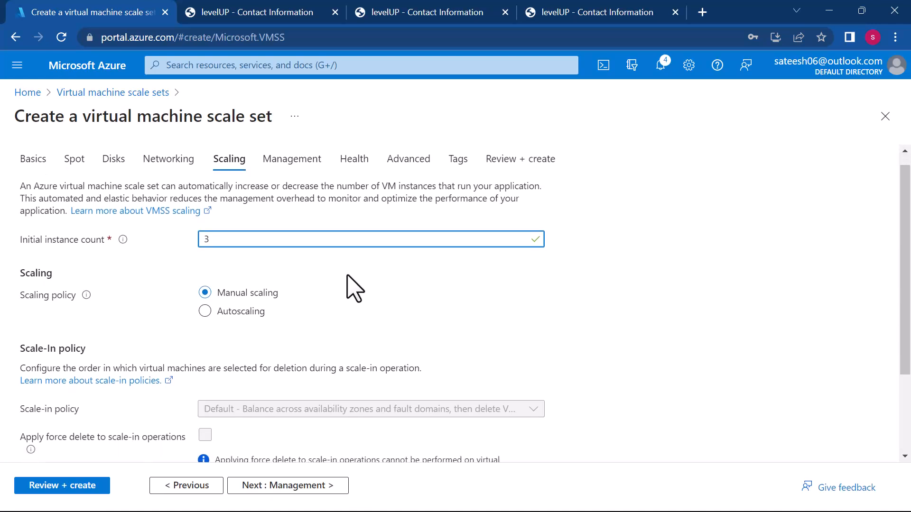
{"action": "scroll", "coordinate": [354, 288], "scroll_direction": "up", "scroll_amount": 1}
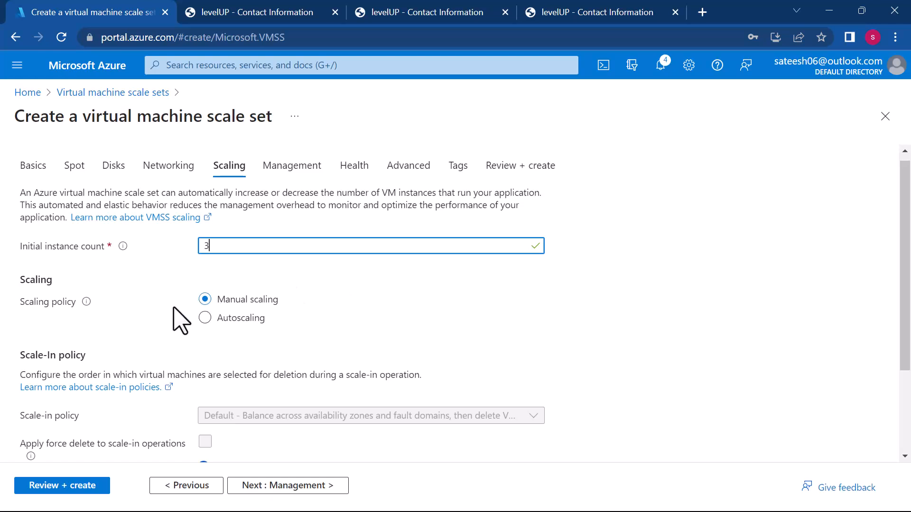
- Choose the Autoscaling policy with a minimum of 3 and a maximum of 100 instances
{"action": "left_click", "coordinate": [205, 318]}
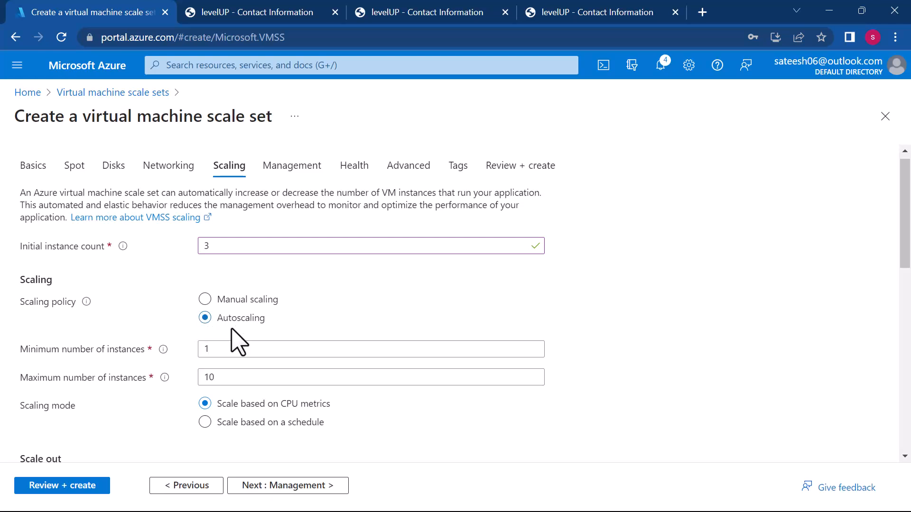
{"action": "scroll", "coordinate": [248, 352], "scroll_direction": "down", "scroll_amount": 1}
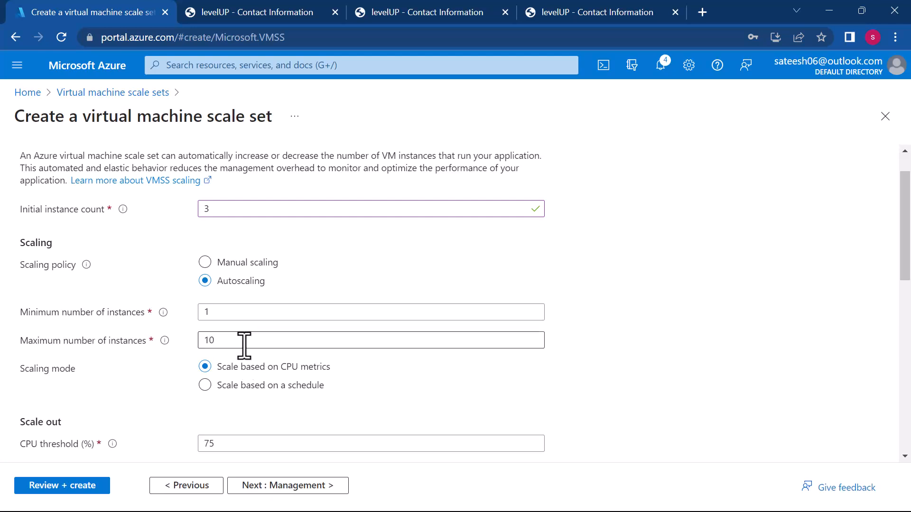
{"action": "left_click", "coordinate": [214, 315]}
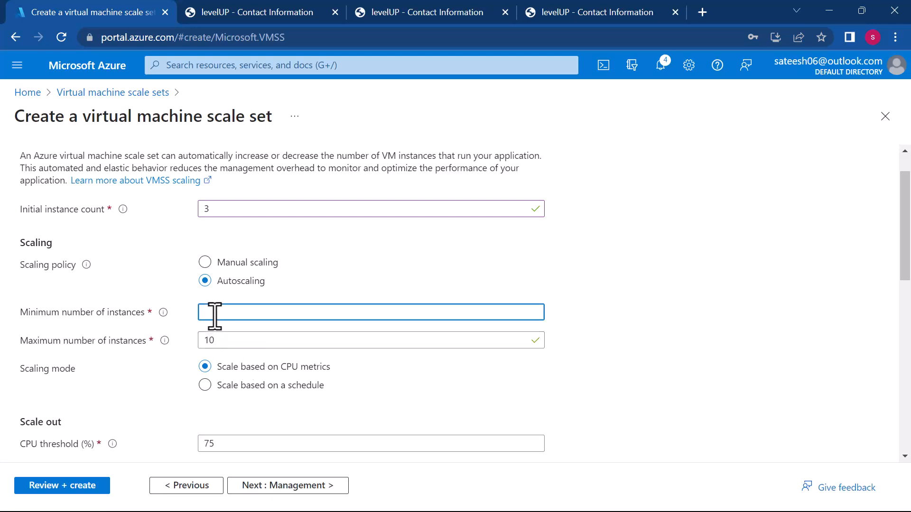
{"action": "left_click", "coordinate": [233, 347]}
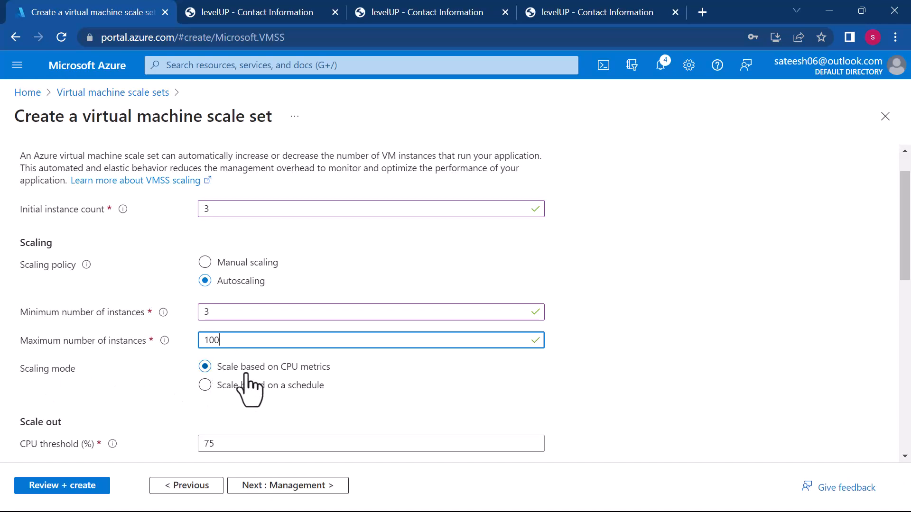
- Set the scale-out CPU threshold to 50%, keeping the 10-minute duration and the increase of 1 instance
{"action": "scroll", "coordinate": [334, 384], "scroll_direction": "down", "scroll_amount": 1}
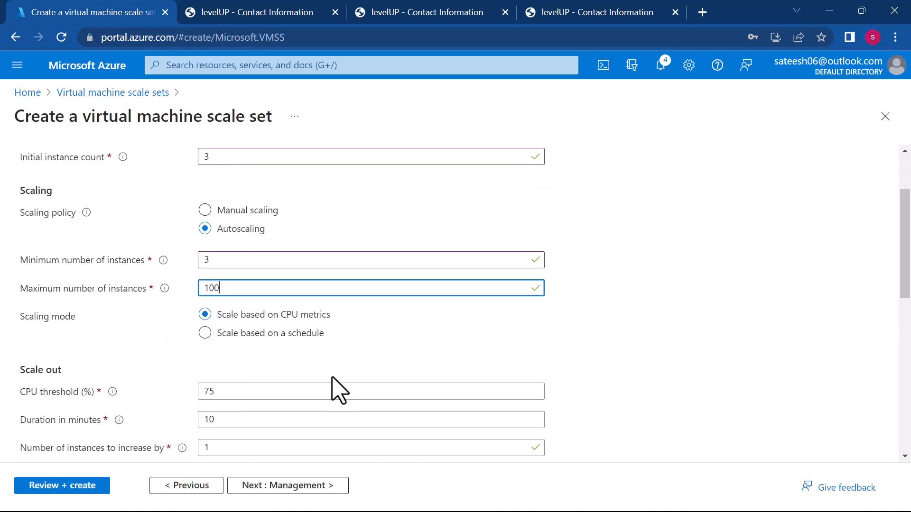
{"action": "left_click", "coordinate": [243, 387]}
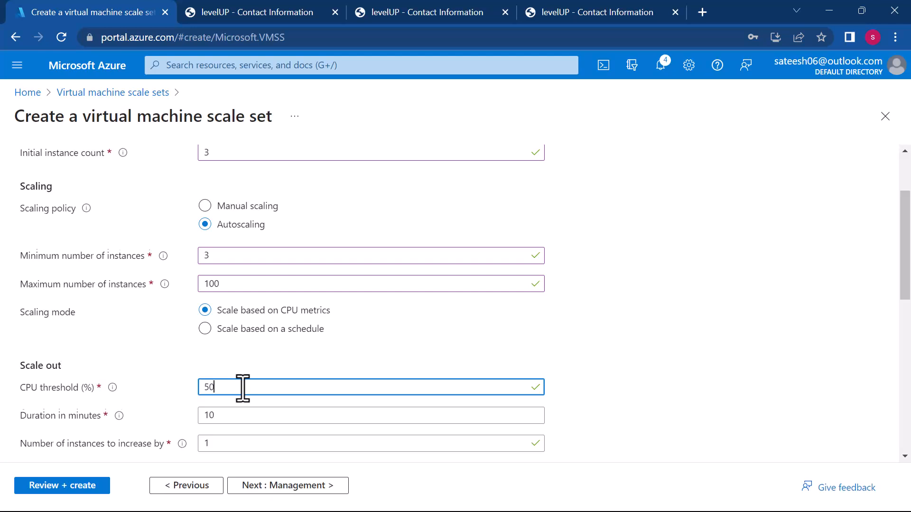
{"action": "scroll", "coordinate": [243, 388], "scroll_direction": "down", "scroll_amount": 1}
{"action": "left_click", "coordinate": [223, 403]}
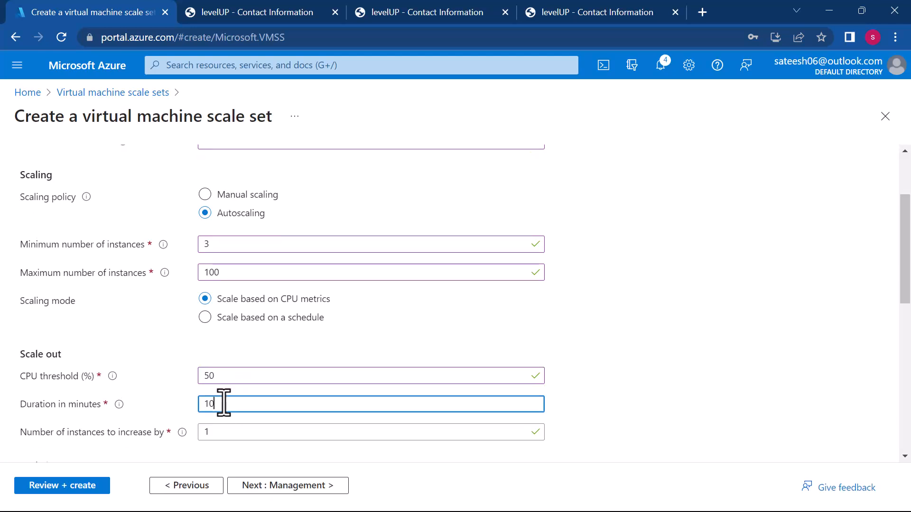
{"action": "key", "text": "BackSpace"}
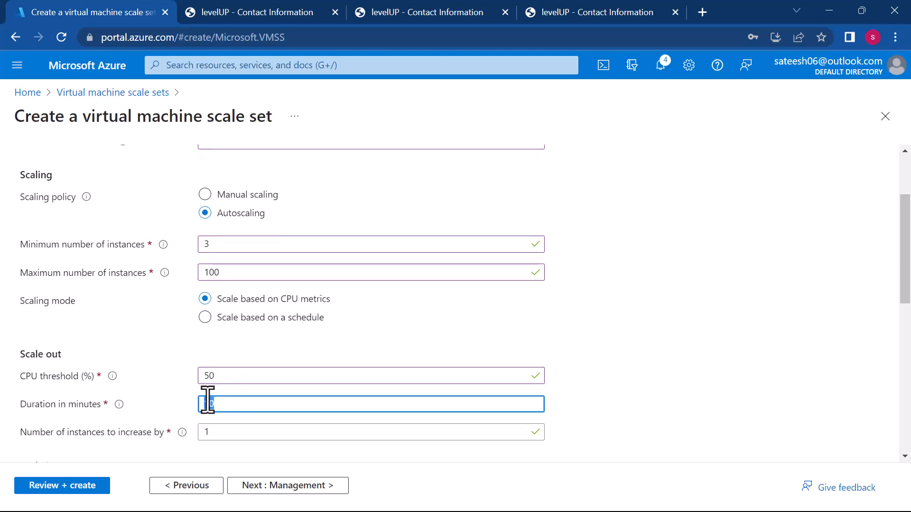
{"action": "left_click", "coordinate": [224, 375]}
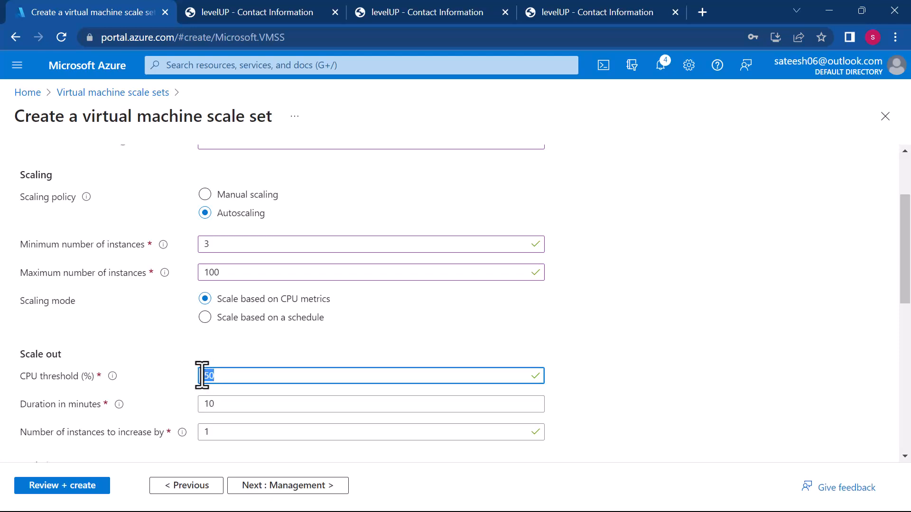
{"action": "key", "text": "BackSpace"}
{"action": "scroll", "coordinate": [249, 367], "scroll_direction": "down", "scroll_amount": 1}
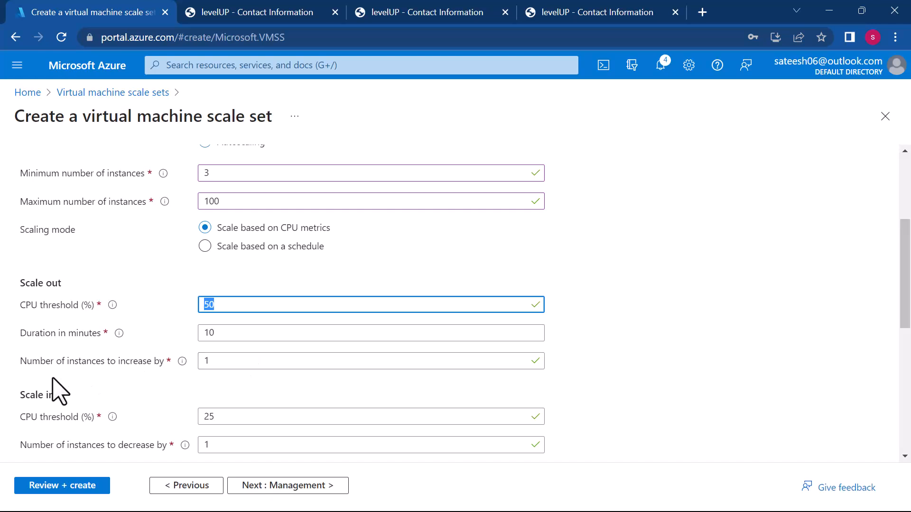
{"action": "left_click_drag", "start_coordinate": [234, 362], "coordinate": [203, 361]}
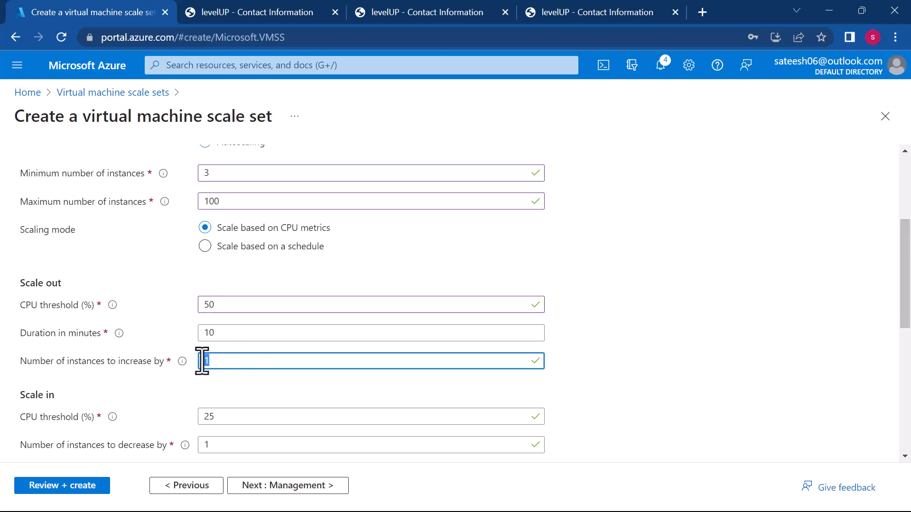
{"action": "scroll", "coordinate": [203, 354], "scroll_direction": "up", "scroll_amount": 1}
{"action": "scroll", "coordinate": [213, 366], "scroll_direction": "down", "scroll_amount": 2}
- Try 50% as the scale-in CPU threshold, and set it to 40% instead
{"action": "left_click", "coordinate": [235, 387]}
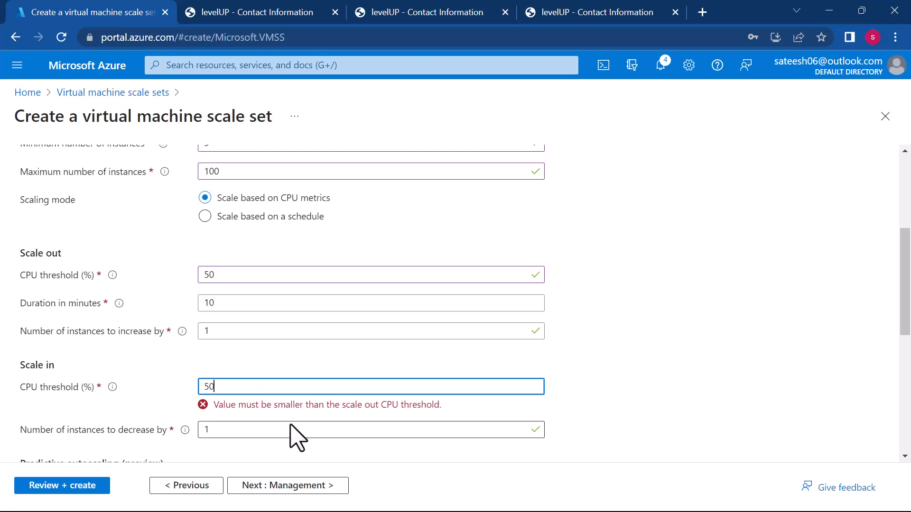
{"action": "scroll", "coordinate": [294, 434], "scroll_direction": "down", "scroll_amount": 1}
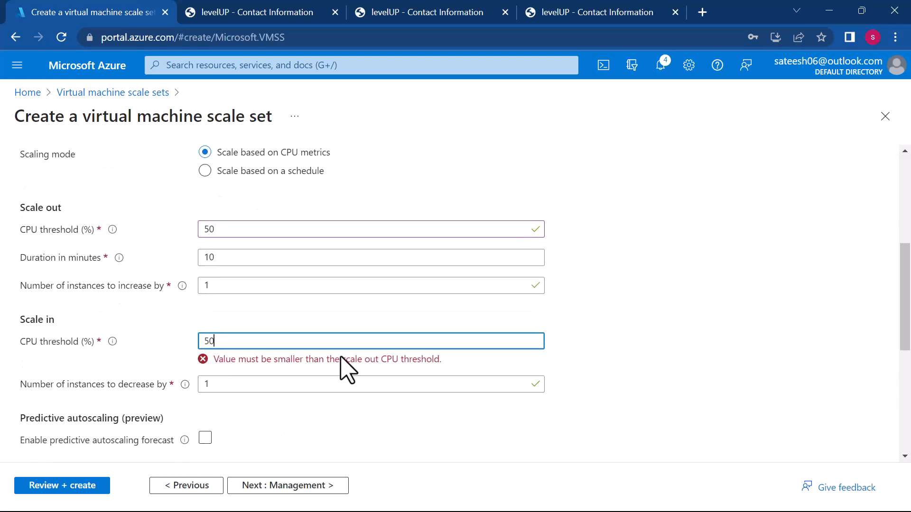
{"action": "scroll", "coordinate": [341, 359], "scroll_direction": "down", "scroll_amount": 1}
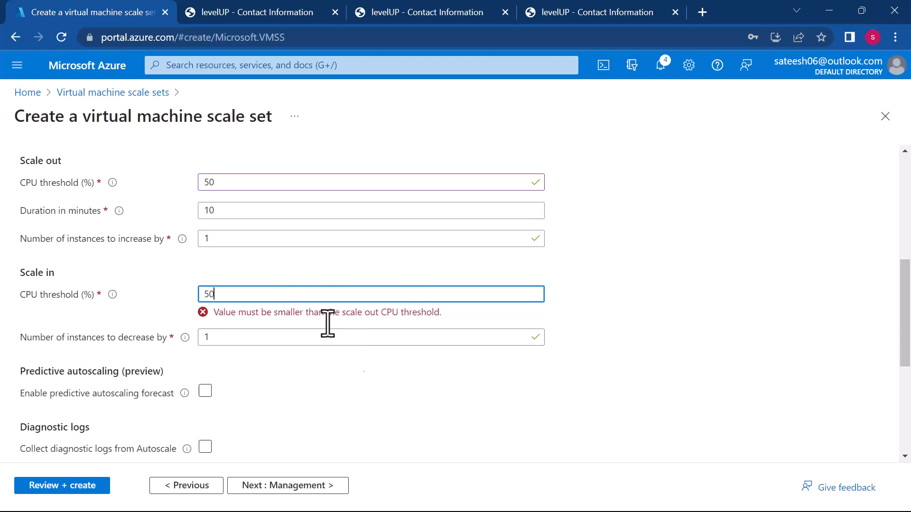
{"action": "key", "text": "BackSpace"}
{"action": "key", "text": "BackSpace"}
{"action": "type", "text": "1"}
{"action": "type", "text": "40"}
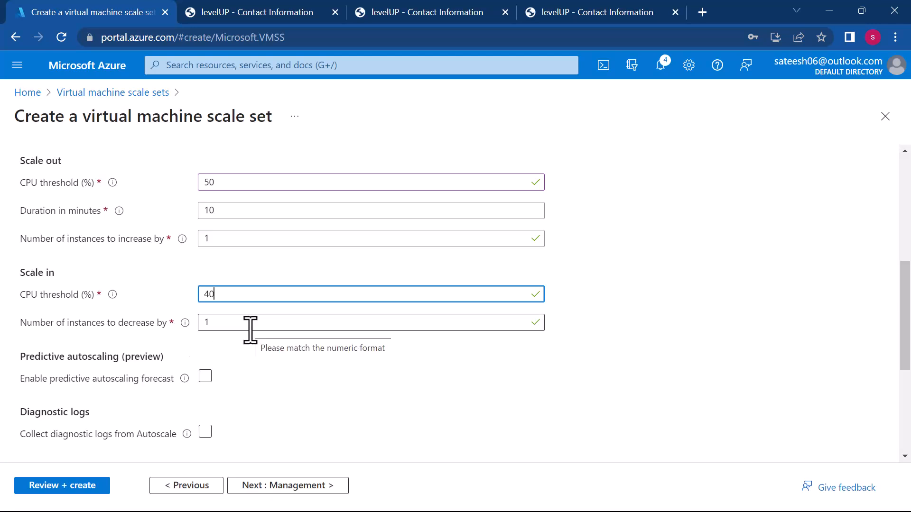
- Try schedule-based scaling with Tuesday and Wednesday added to the repeat days, and return to scaling based on CPU metrics
{"action": "scroll", "coordinate": [268, 386], "scroll_direction": "down", "scroll_amount": 4}
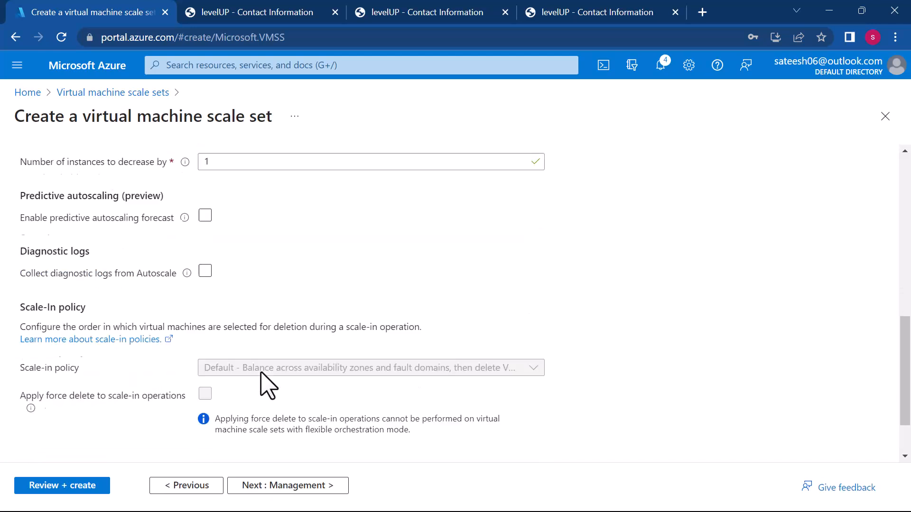
{"action": "scroll", "coordinate": [269, 385], "scroll_direction": "up", "scroll_amount": 5}
{"action": "scroll", "coordinate": [268, 385], "scroll_direction": "up", "scroll_amount": 6}
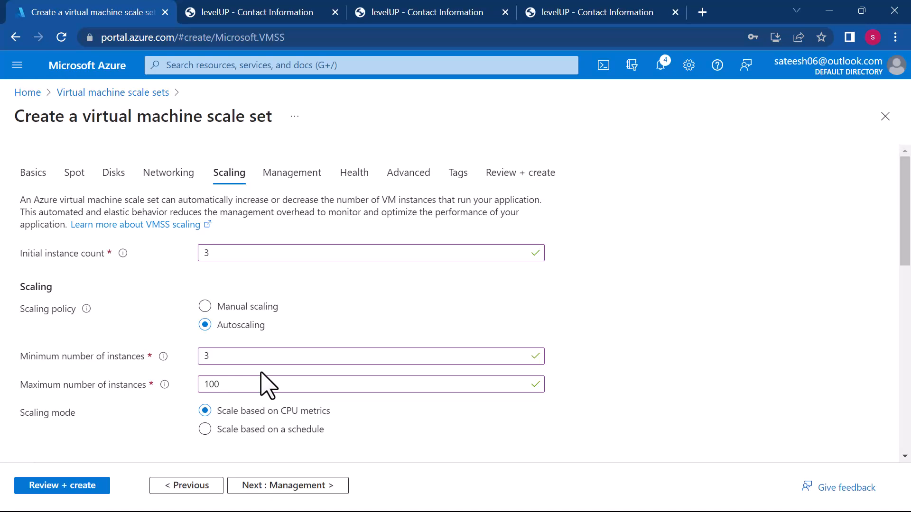
{"action": "scroll", "coordinate": [266, 393], "scroll_direction": "down", "scroll_amount": 3}
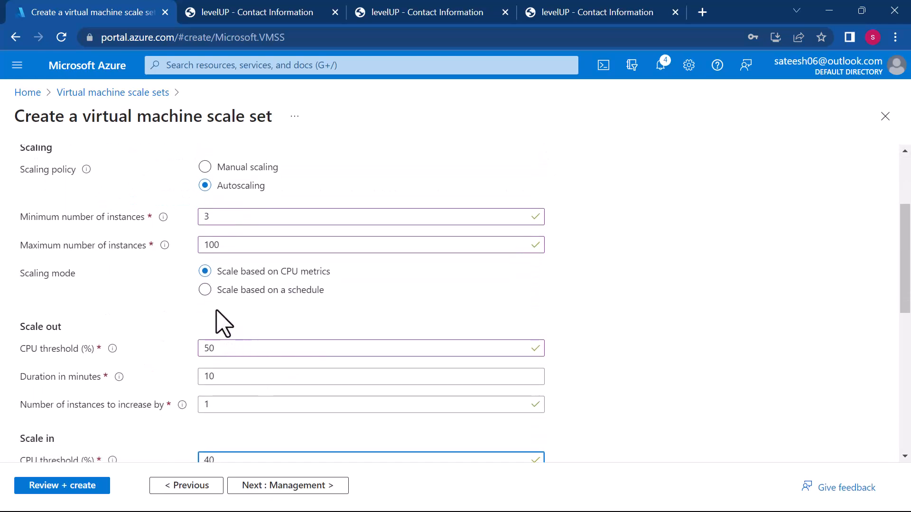
{"action": "left_click", "coordinate": [204, 289]}
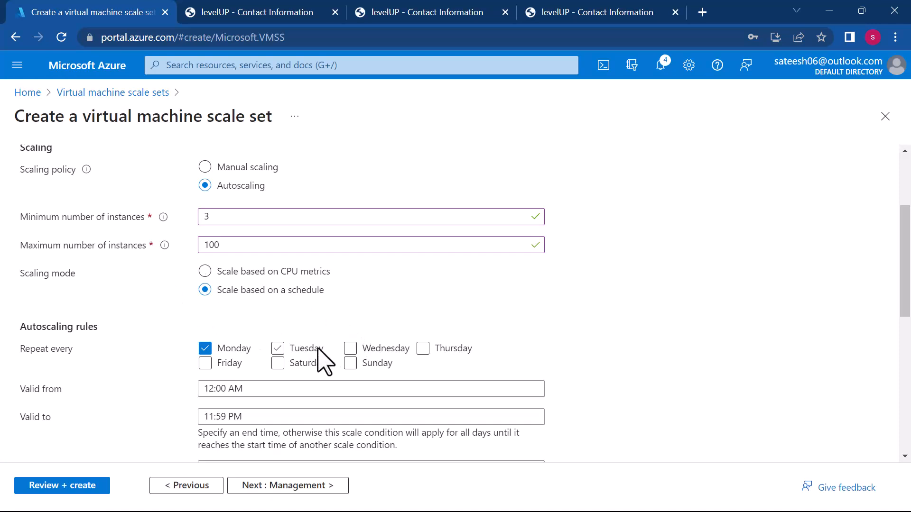
{"action": "left_click", "coordinate": [279, 350]}
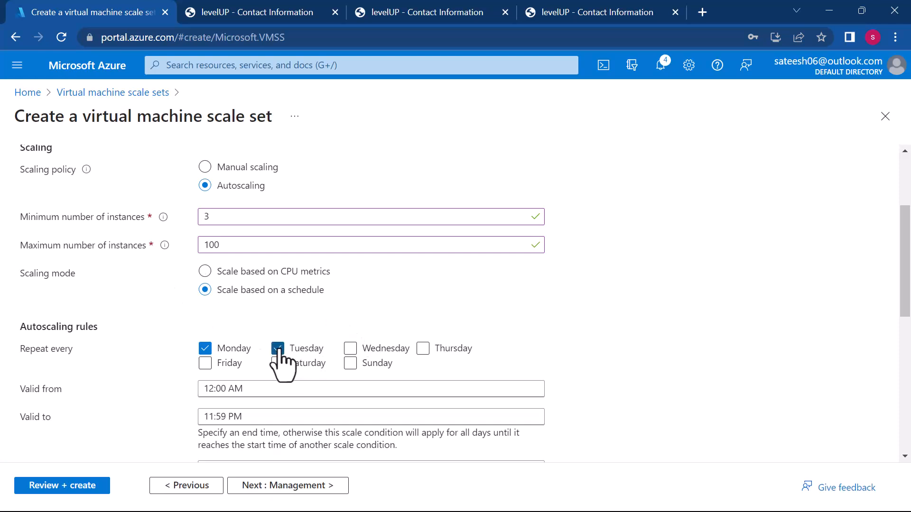
{"action": "left_click", "coordinate": [363, 352]}
{"action": "left_click", "coordinate": [264, 388]}
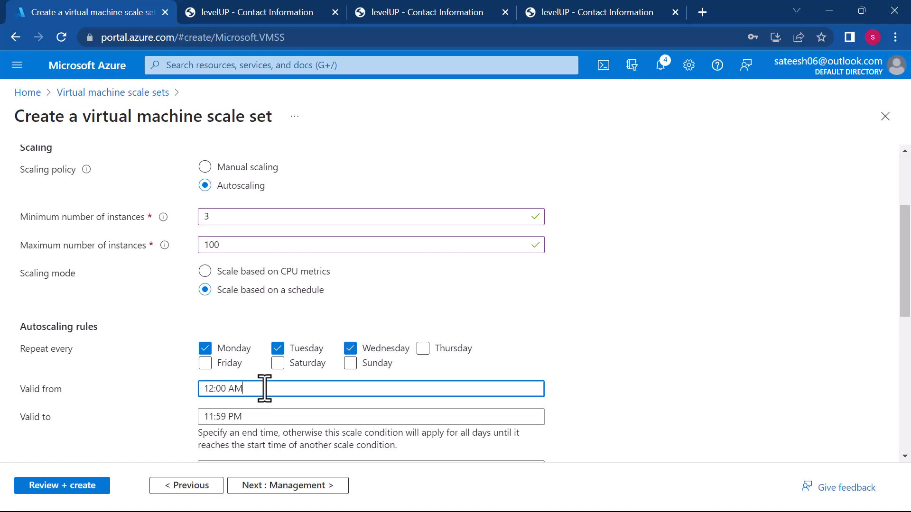
{"action": "scroll", "coordinate": [265, 388], "scroll_direction": "down", "scroll_amount": 1}
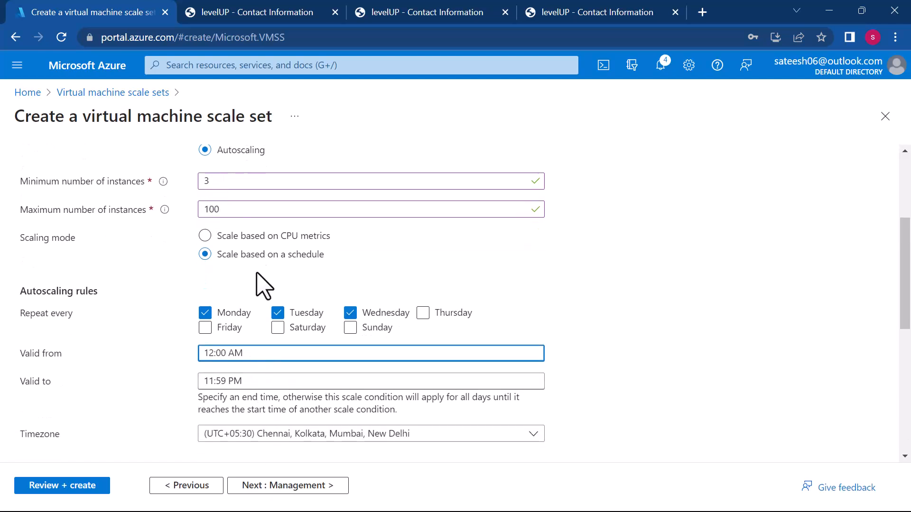
{"action": "scroll", "coordinate": [261, 377], "scroll_direction": "down", "scroll_amount": 4}
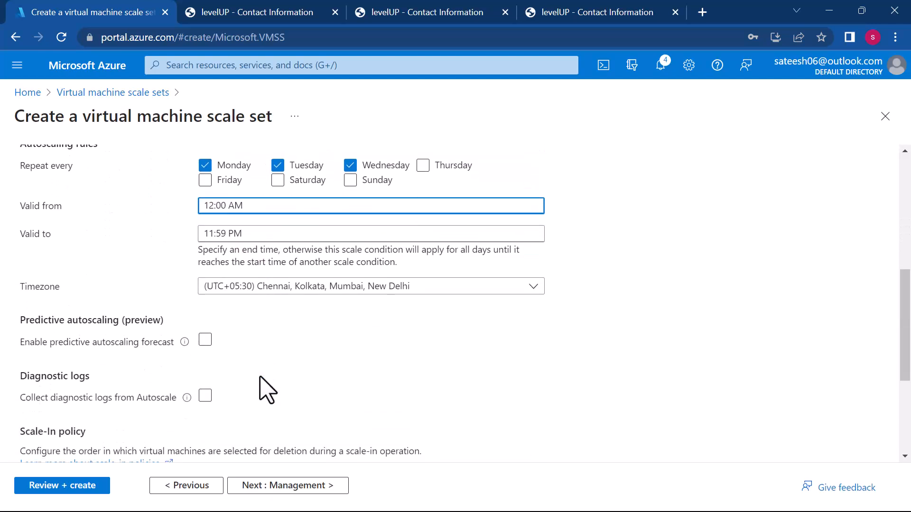
{"action": "scroll", "coordinate": [261, 387], "scroll_direction": "down", "scroll_amount": 3}
{"action": "scroll", "coordinate": [260, 387], "scroll_direction": "up", "scroll_amount": 10}
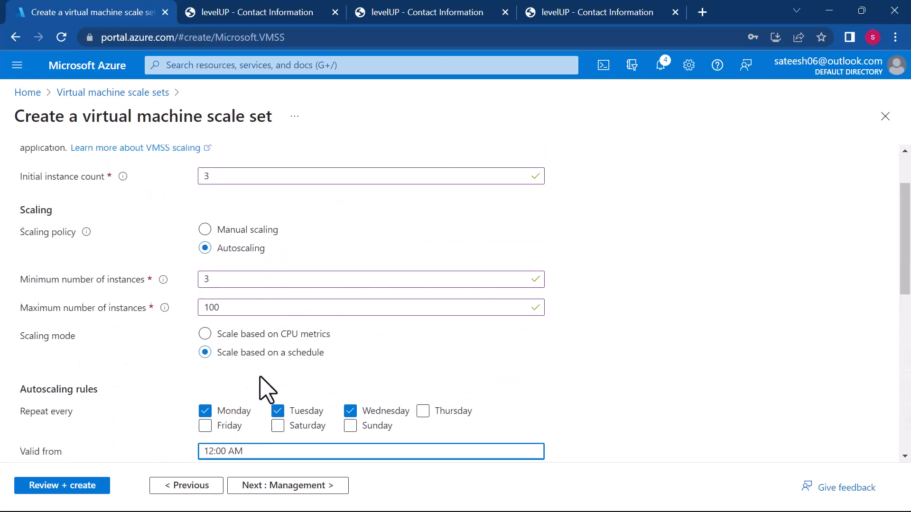
{"action": "left_click", "coordinate": [219, 336]}
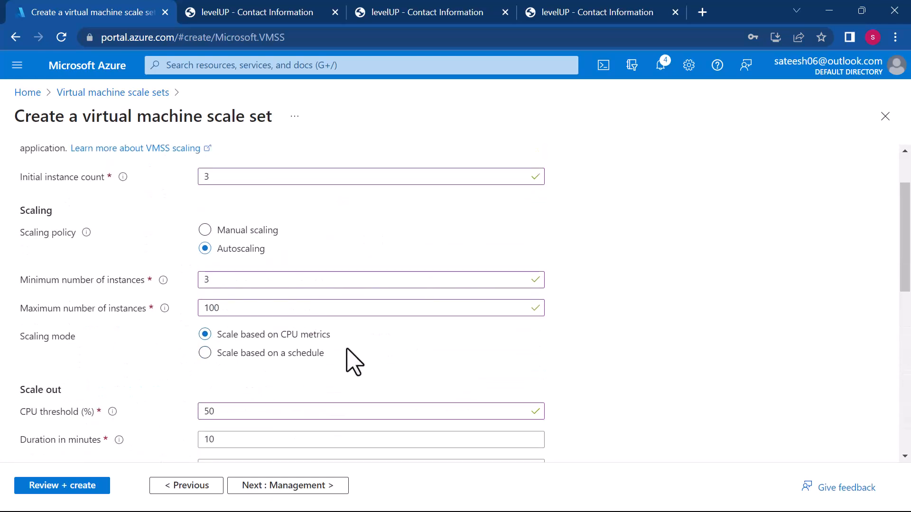
- Recheck the scaling values, proceed to the management settings and keep their defaults
{"action": "scroll", "coordinate": [347, 350], "scroll_direction": "down", "scroll_amount": 1}
{"action": "scroll", "coordinate": [347, 350], "scroll_direction": "up", "scroll_amount": 3}
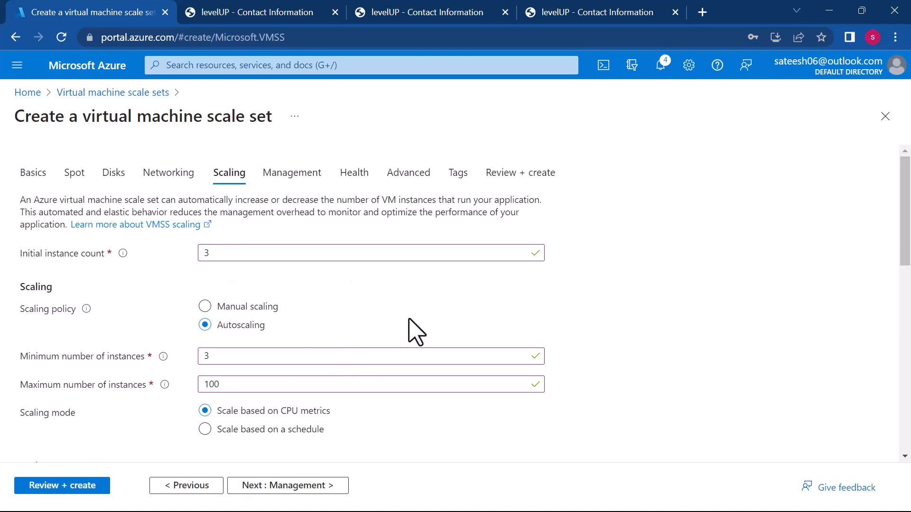
{"action": "scroll", "coordinate": [413, 332], "scroll_direction": "down", "scroll_amount": 2}
{"action": "scroll", "coordinate": [413, 332], "scroll_direction": "down", "scroll_amount": 2}
{"action": "left_click", "coordinate": [289, 486]}
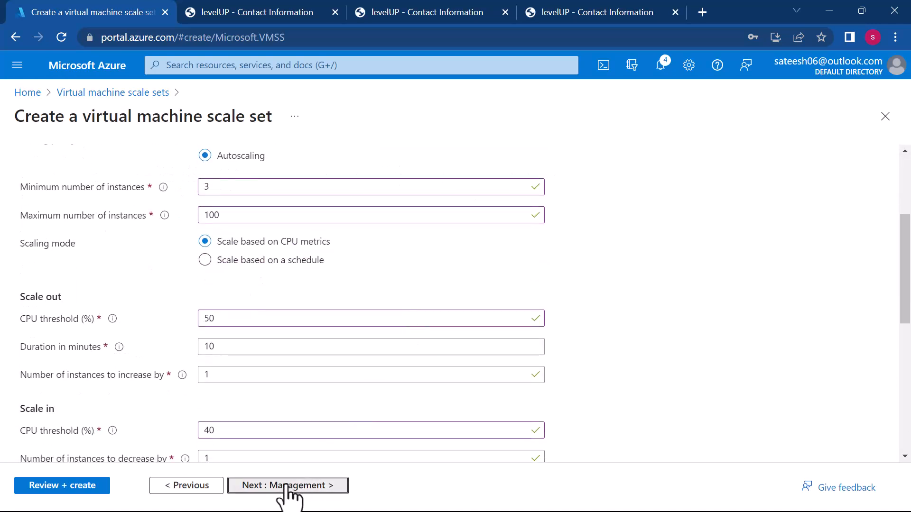
{"action": "scroll", "coordinate": [430, 390], "scroll_direction": "down", "scroll_amount": 3}
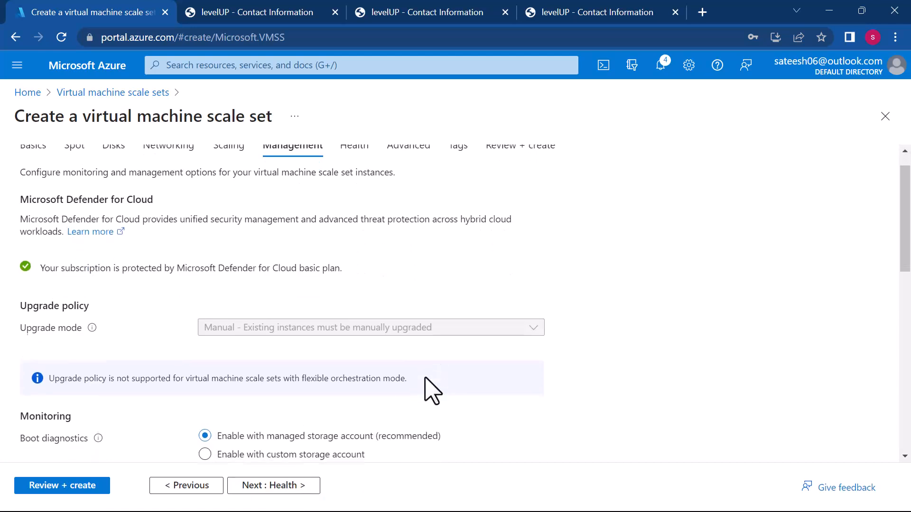
{"action": "scroll", "coordinate": [429, 389], "scroll_direction": "down", "scroll_amount": 8}
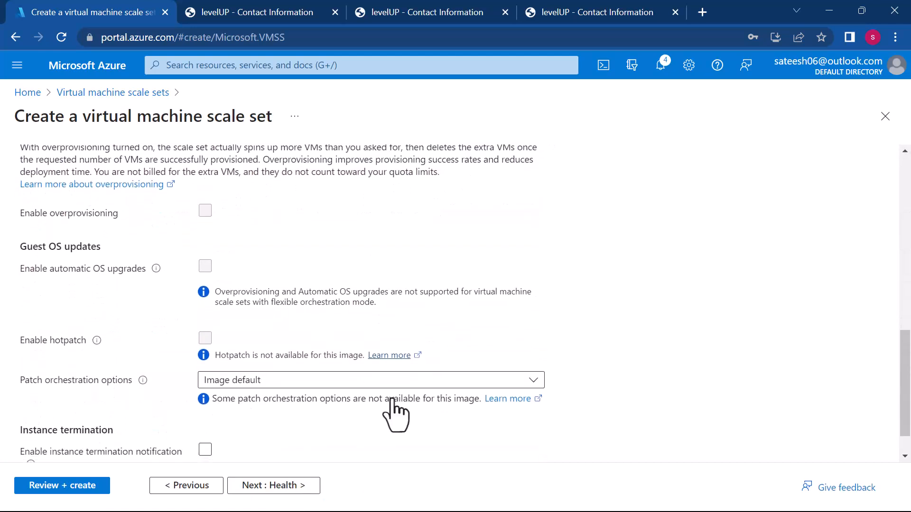
- Keep the default health, advanced and tag settings, and create the virtual machine scale set after the review
{"action": "left_click", "coordinate": [277, 486]}
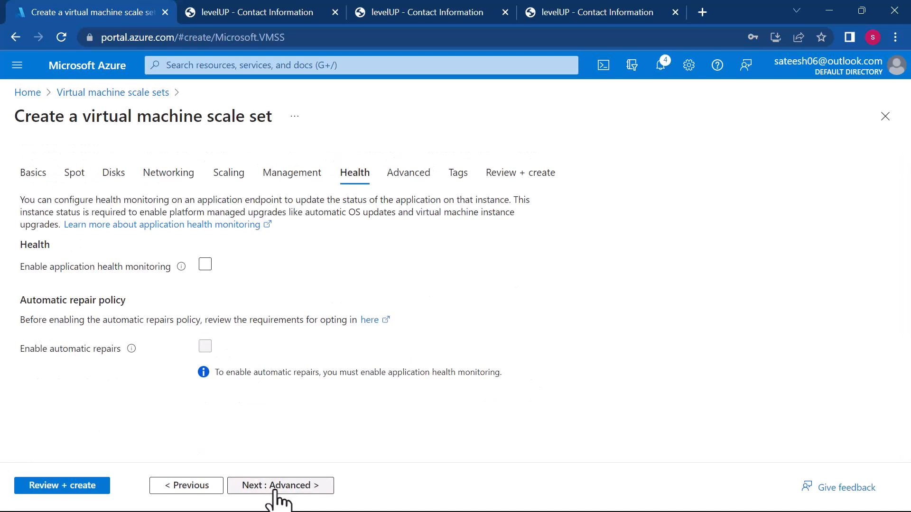
{"action": "left_click", "coordinate": [313, 485]}
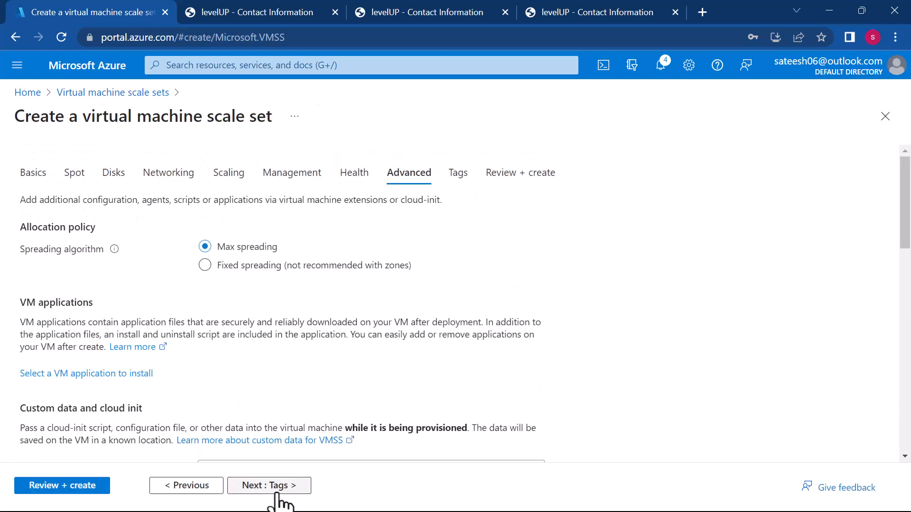
{"action": "left_click", "coordinate": [281, 494]}
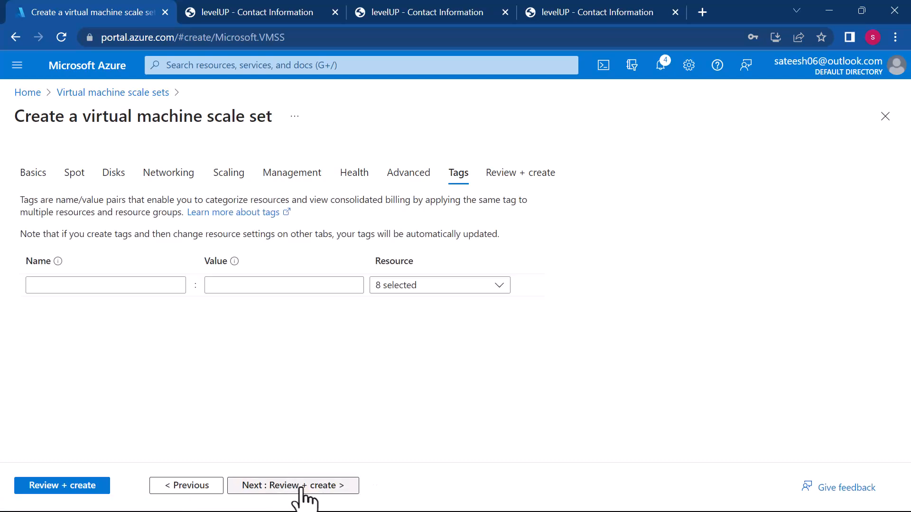
{"action": "left_click", "coordinate": [299, 491]}
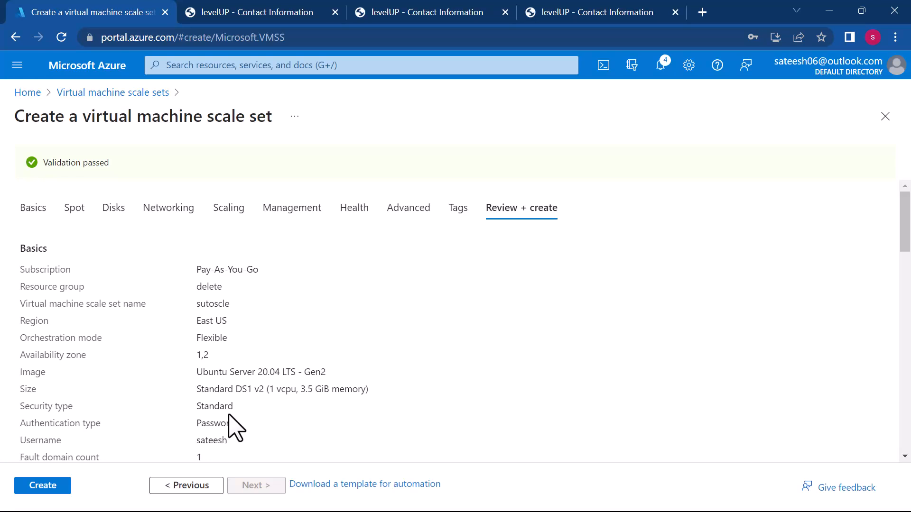
{"action": "left_click", "coordinate": [36, 492]}
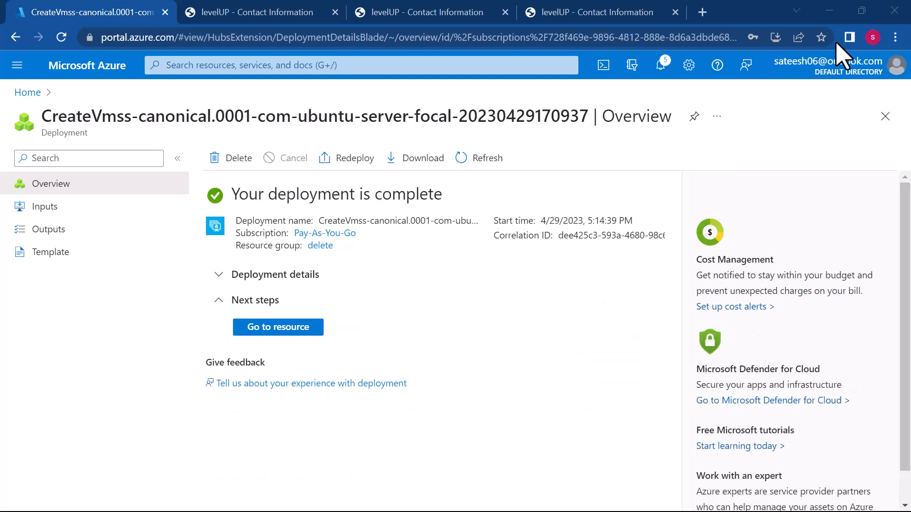
- Open the deployed sutoscle scale set and look through its overview and available settings
{"action": "left_click", "coordinate": [274, 332]}
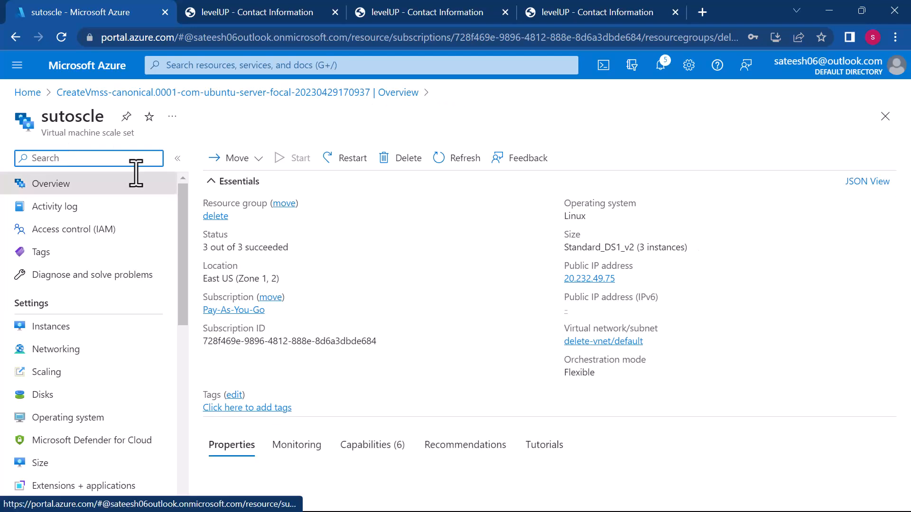
{"action": "scroll", "coordinate": [102, 353], "scroll_direction": "down", "scroll_amount": 1}
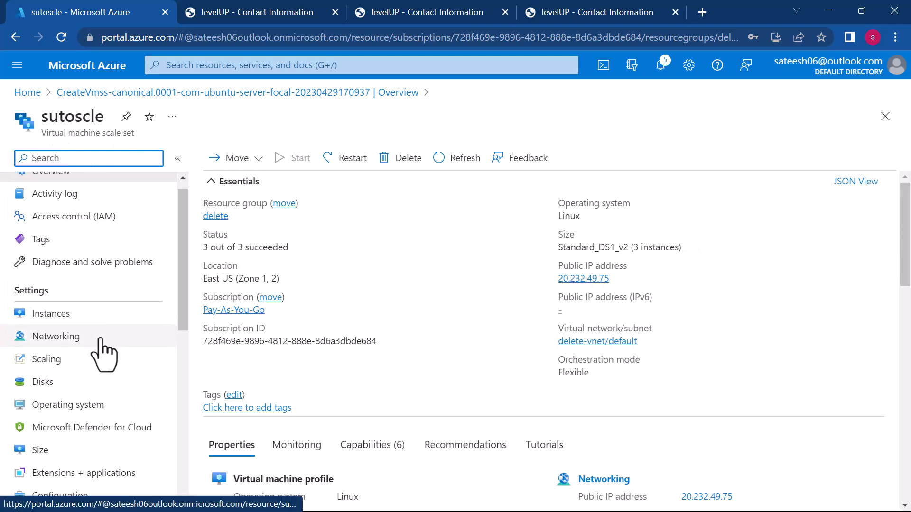
{"action": "scroll", "coordinate": [102, 354], "scroll_direction": "down", "scroll_amount": 2}
{"action": "scroll", "coordinate": [102, 342], "scroll_direction": "down", "scroll_amount": 1}
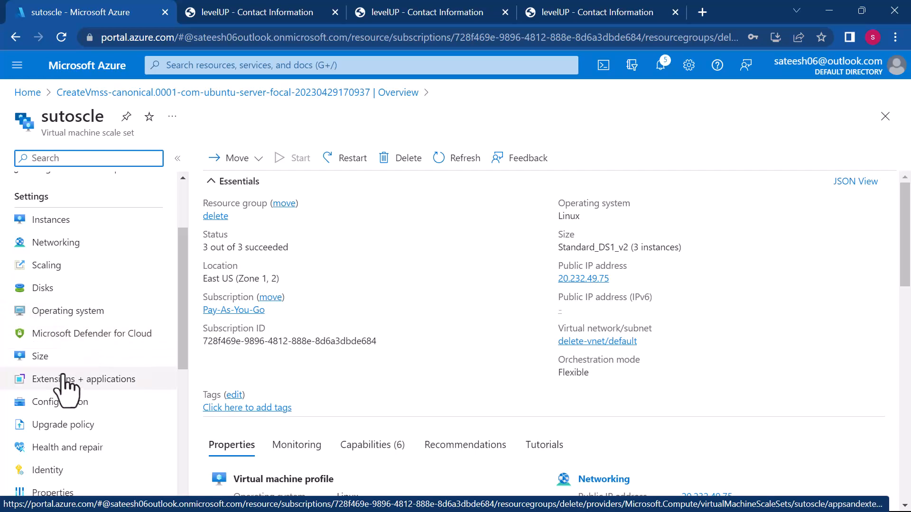
{"action": "scroll", "coordinate": [40, 375], "scroll_direction": "up", "scroll_amount": 3}
- Open the forvmss load balancer and examine the instances in its backend pools
{"action": "left_click", "coordinate": [20, 95]}
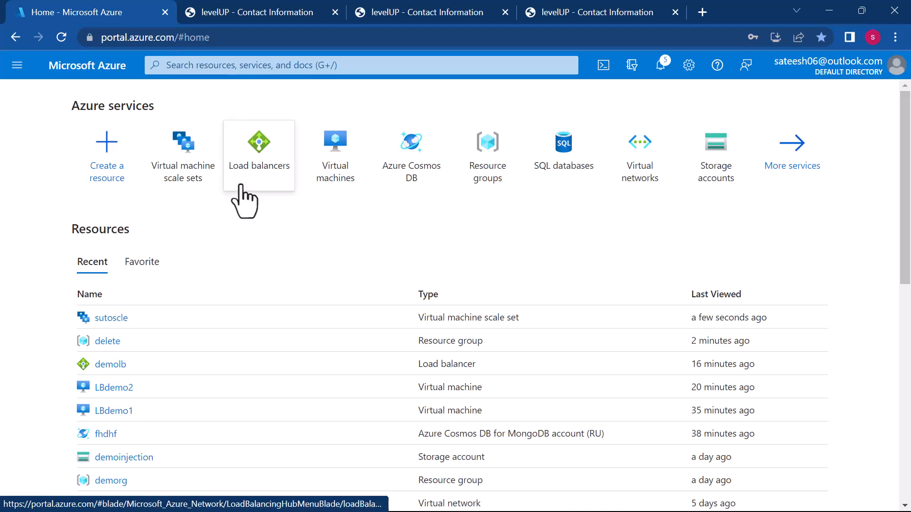
{"action": "left_click", "coordinate": [260, 170]}
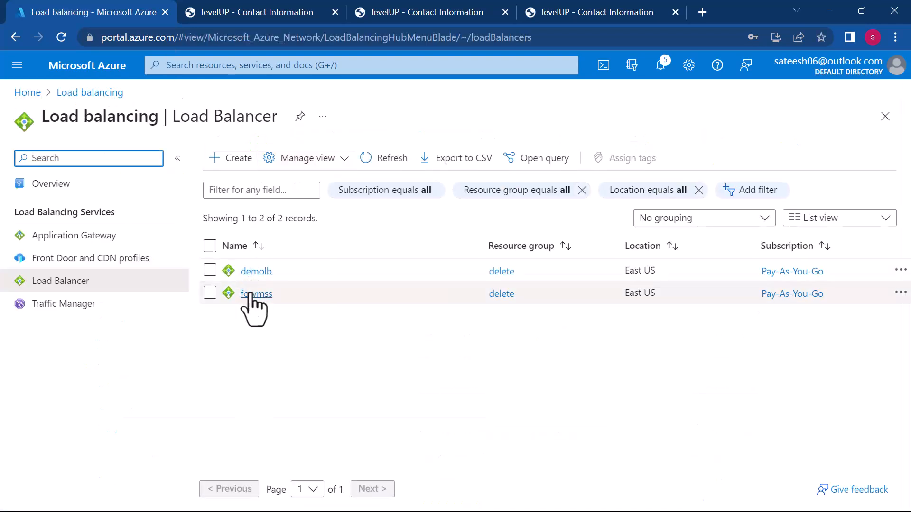
{"action": "left_click", "coordinate": [251, 295]}
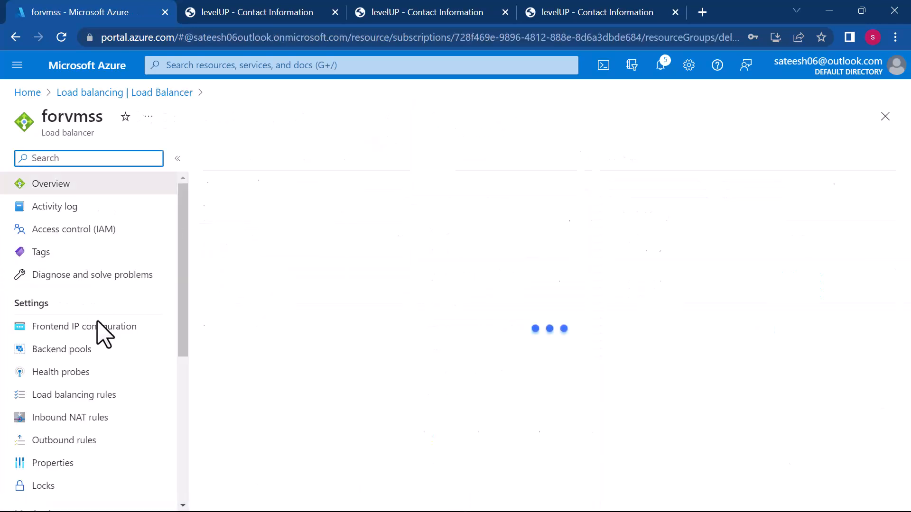
{"action": "left_click", "coordinate": [71, 351]}
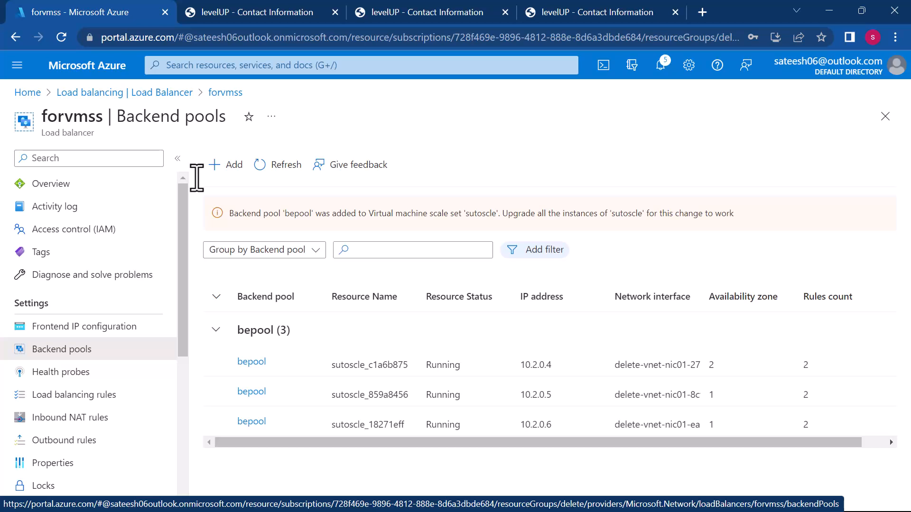
- Leave the load balancer and open the list of resource groups
{"action": "left_click", "coordinate": [86, 93]}
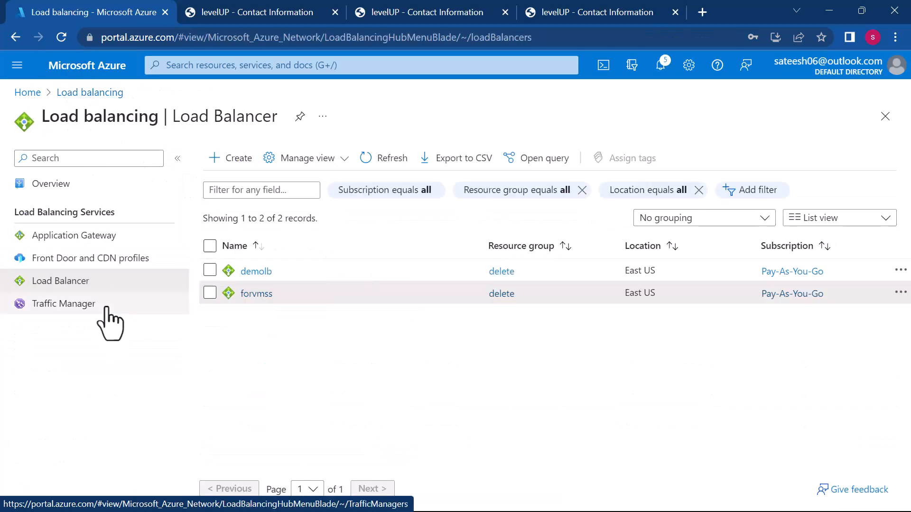
{"action": "left_click", "coordinate": [31, 95]}
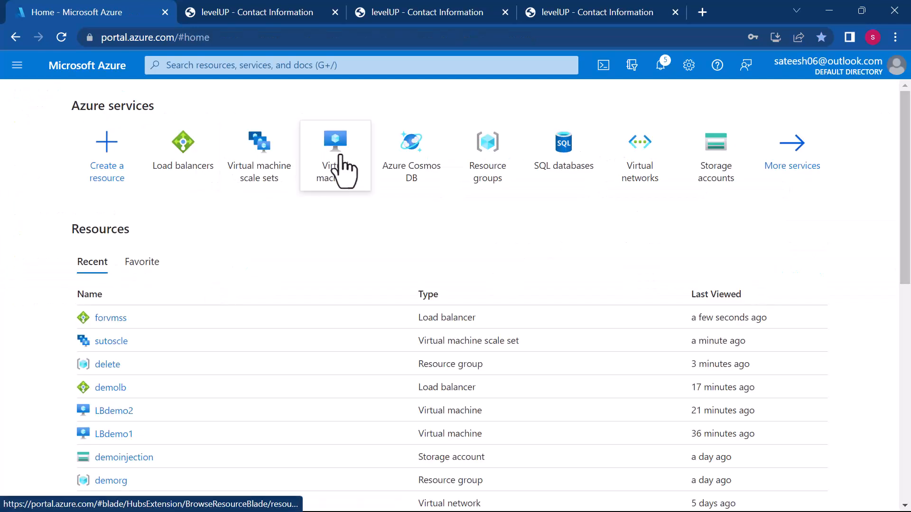
{"action": "left_click", "coordinate": [507, 175]}
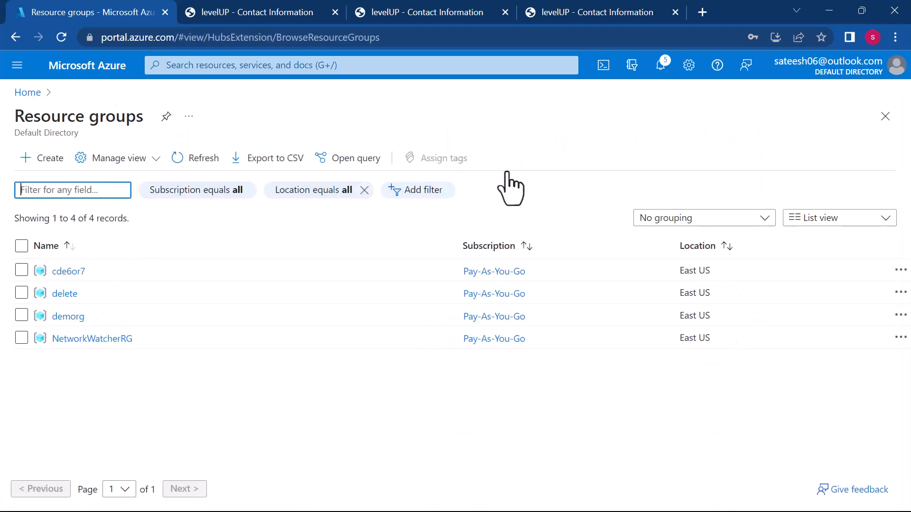
- Switch to the Azure class notes in Sublime Text and review the agenda on load balancers, their components and scale sets
{"action": "key", "text": "super"}
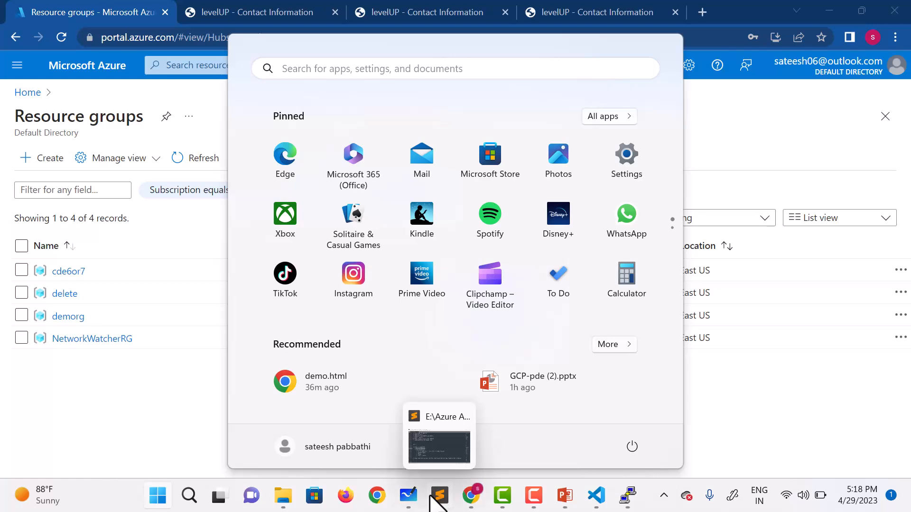
{"action": "left_click", "coordinate": [430, 496]}
{"action": "scroll", "coordinate": [364, 315], "scroll_direction": "up", "scroll_amount": 4}
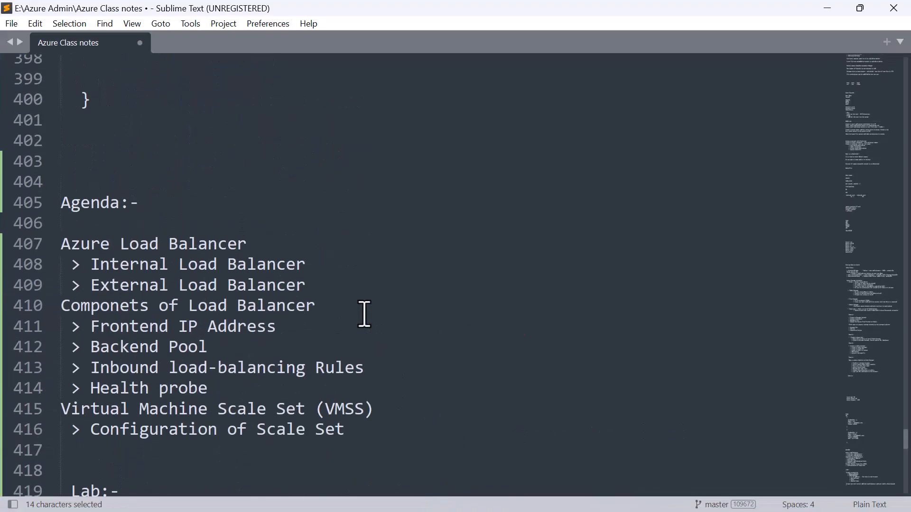
{"action": "scroll", "coordinate": [365, 315], "scroll_direction": "down", "scroll_amount": 1}
{"action": "scroll", "coordinate": [364, 315], "scroll_direction": "up", "scroll_amount": 1}
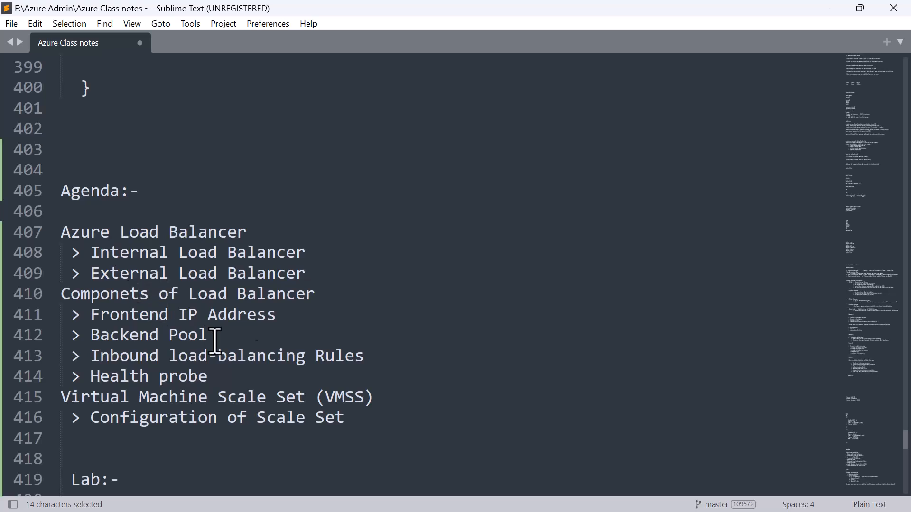
{"action": "left_click_drag", "start_coordinate": [212, 377], "coordinate": [65, 293]}
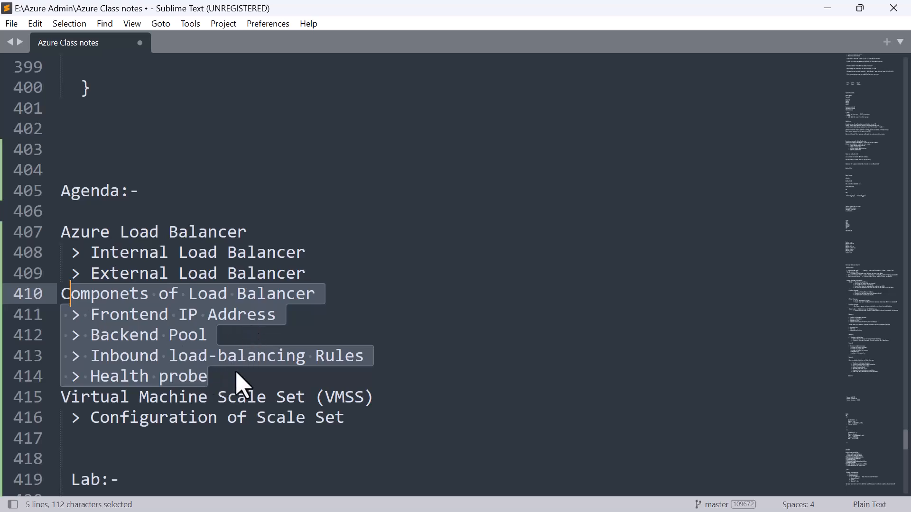
{"action": "left_click", "coordinate": [457, 376]}
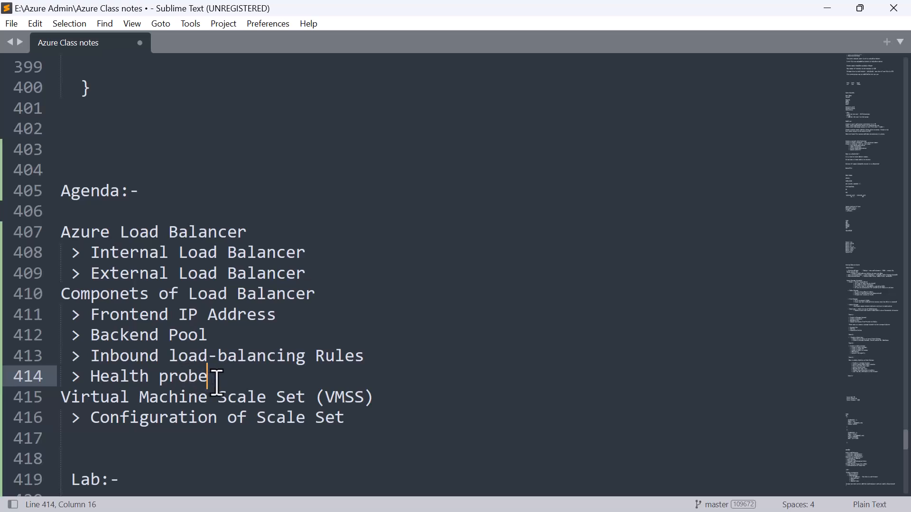
{"action": "left_click_drag", "start_coordinate": [352, 419], "coordinate": [47, 244]}
{"action": "left_click", "coordinate": [256, 274]}
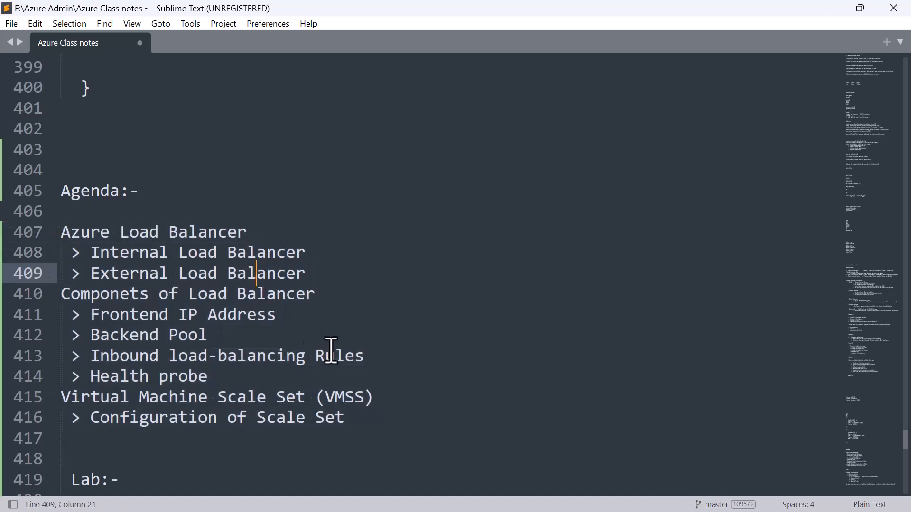